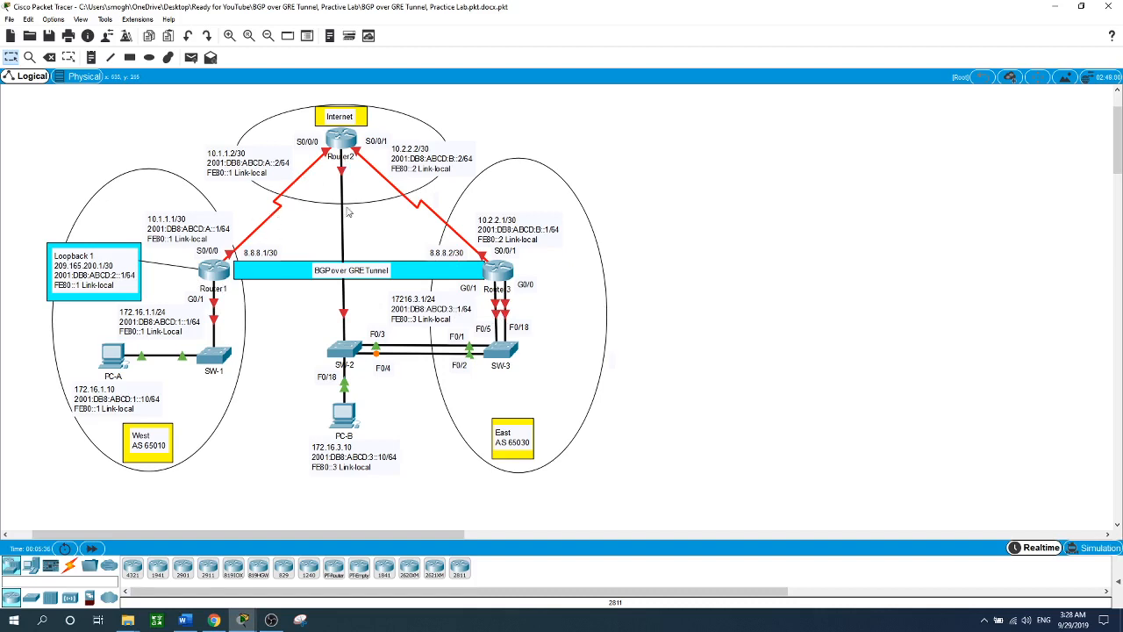
- Open Router1's CLI, enter global configuration and set the hostname to Router1
click(214, 278)
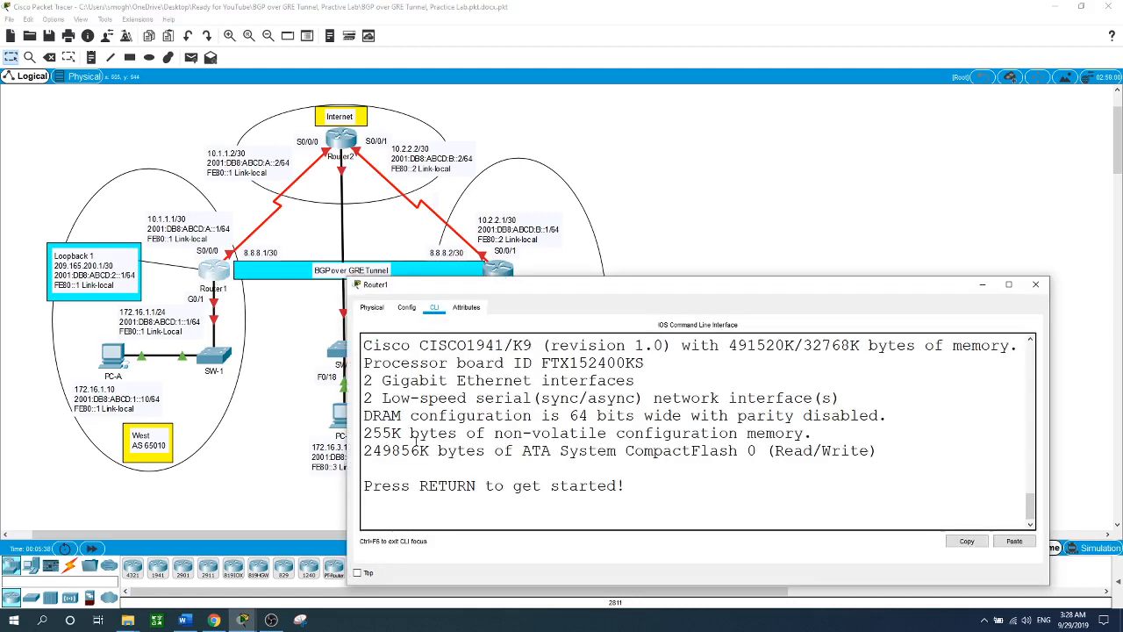
key(Return)
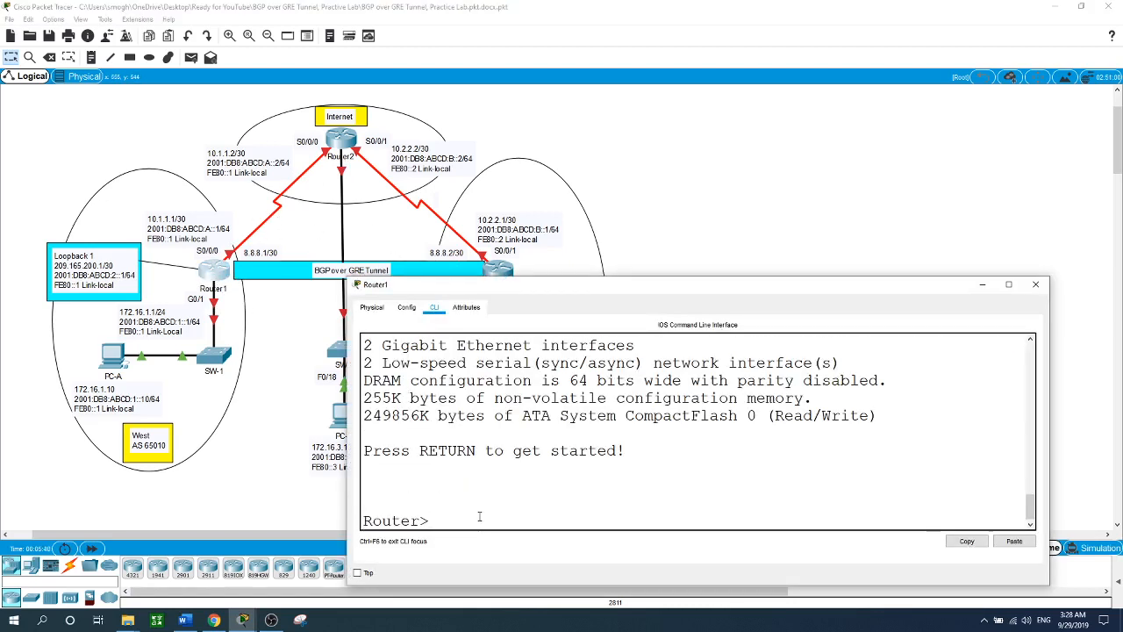
text(en)
key(Return)
text(conf t)
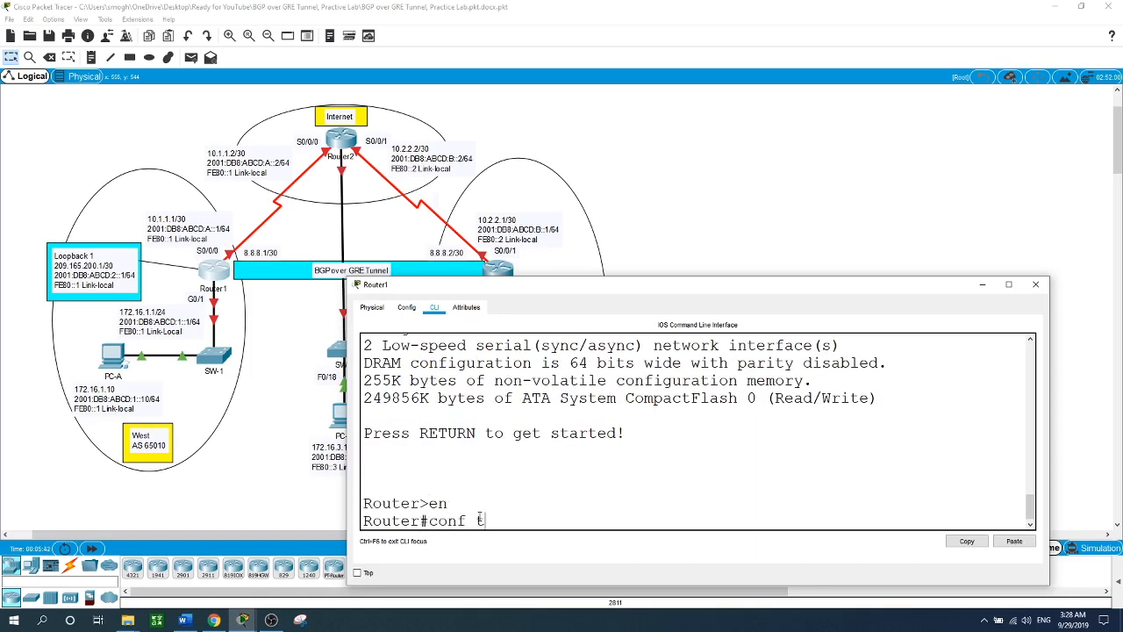
key(Return)
text(hostname)
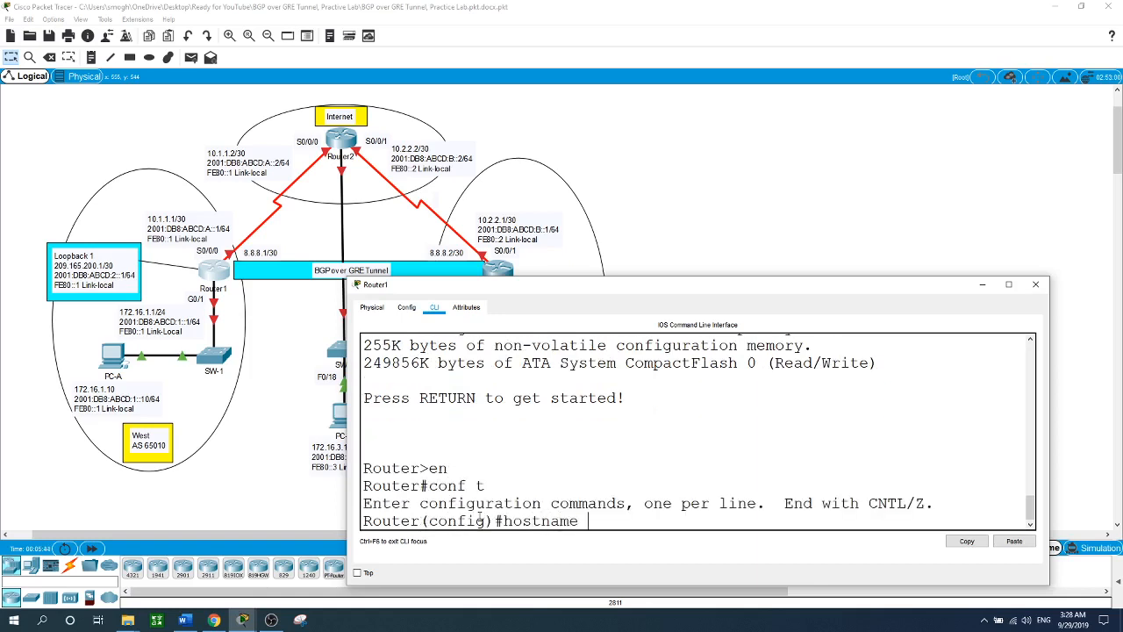
text( Router1)
key(Return)
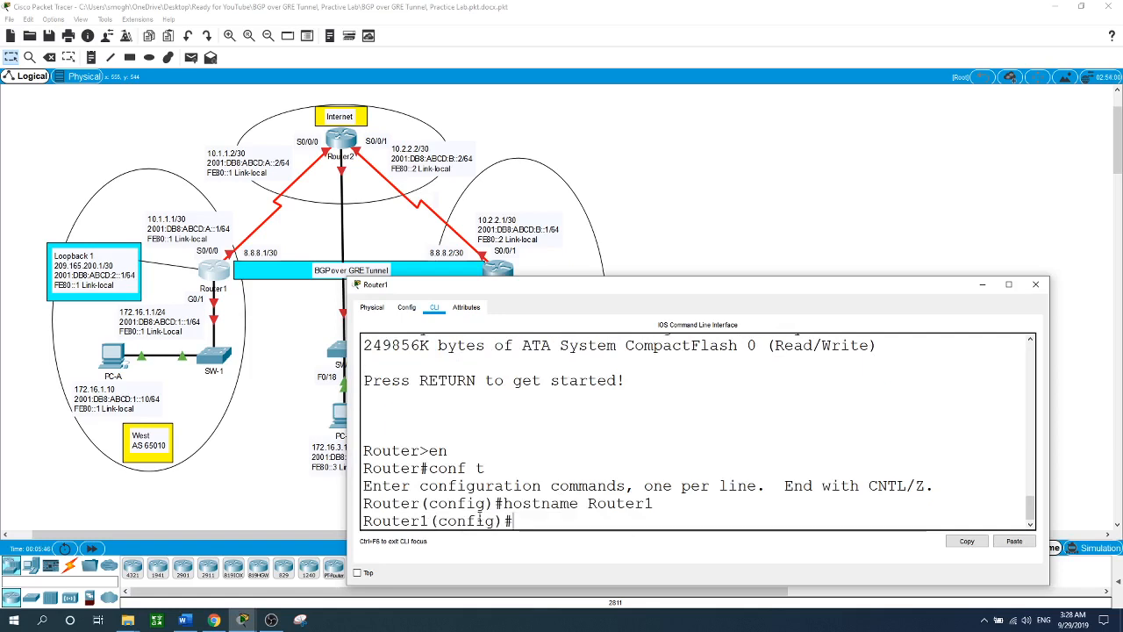
- Give G0/1 the addresses 172.16.1.1/24 and 2001:DB8:ABCD:1::1/64
text(int g)
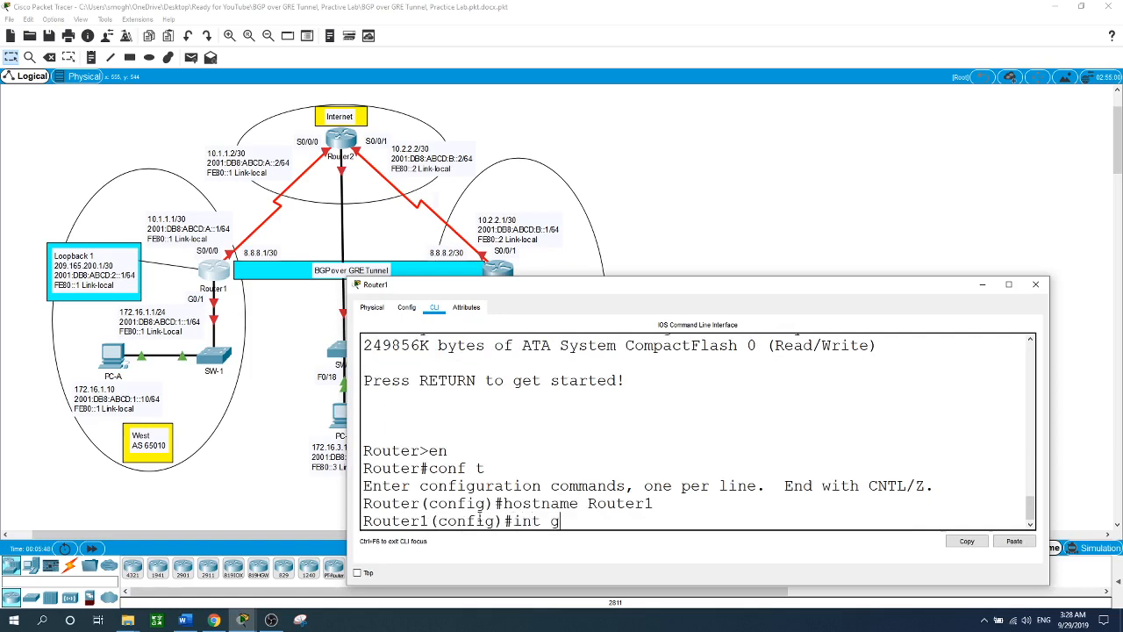
text(0/1)
key(Return)
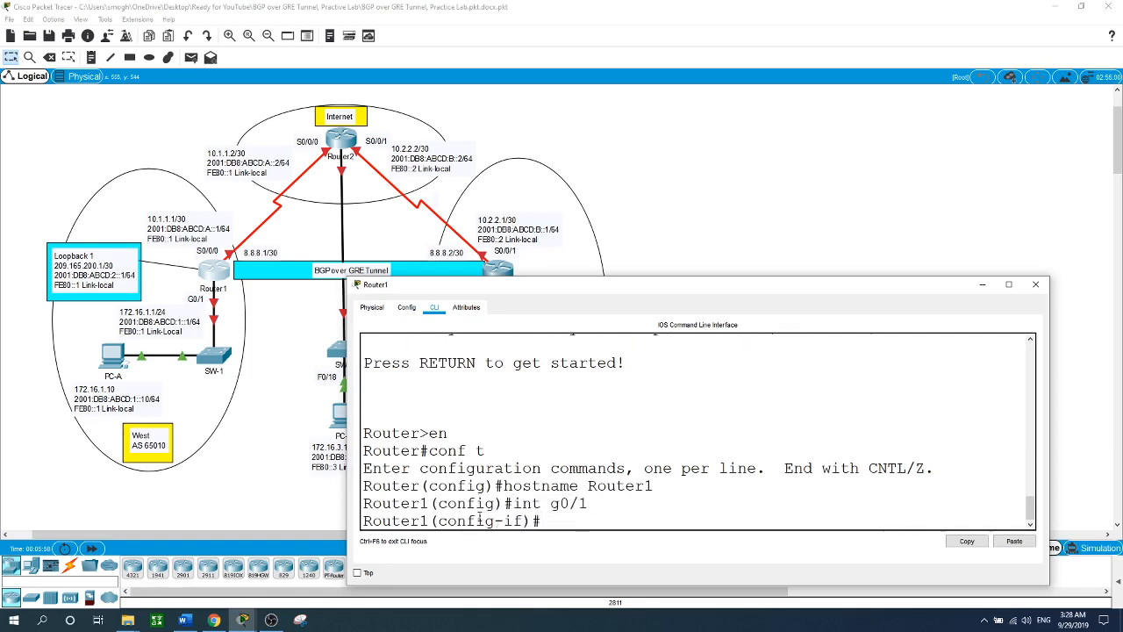
text(ip address 172.16.1.1 255)
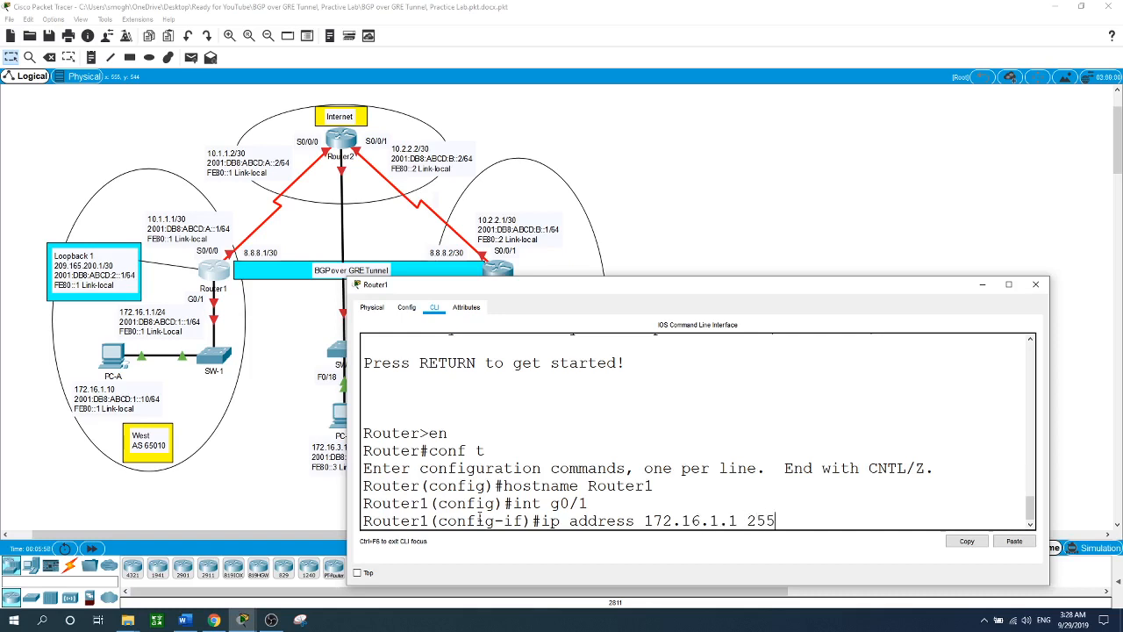
text(.255.255.0)
key(Return)
text(ipv)
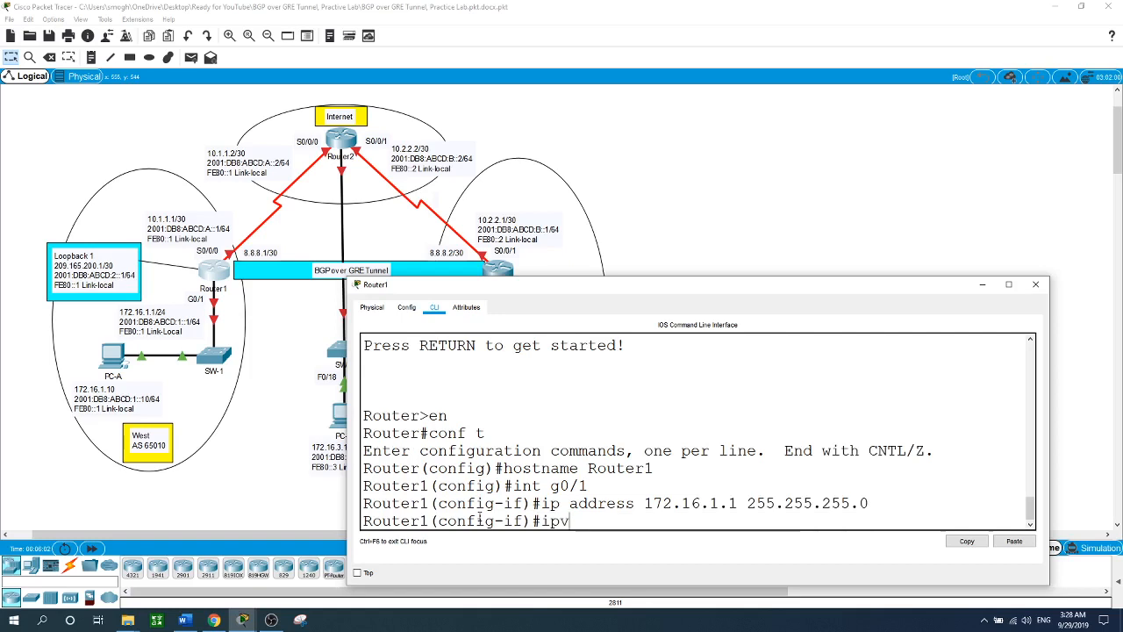
text(6 address)
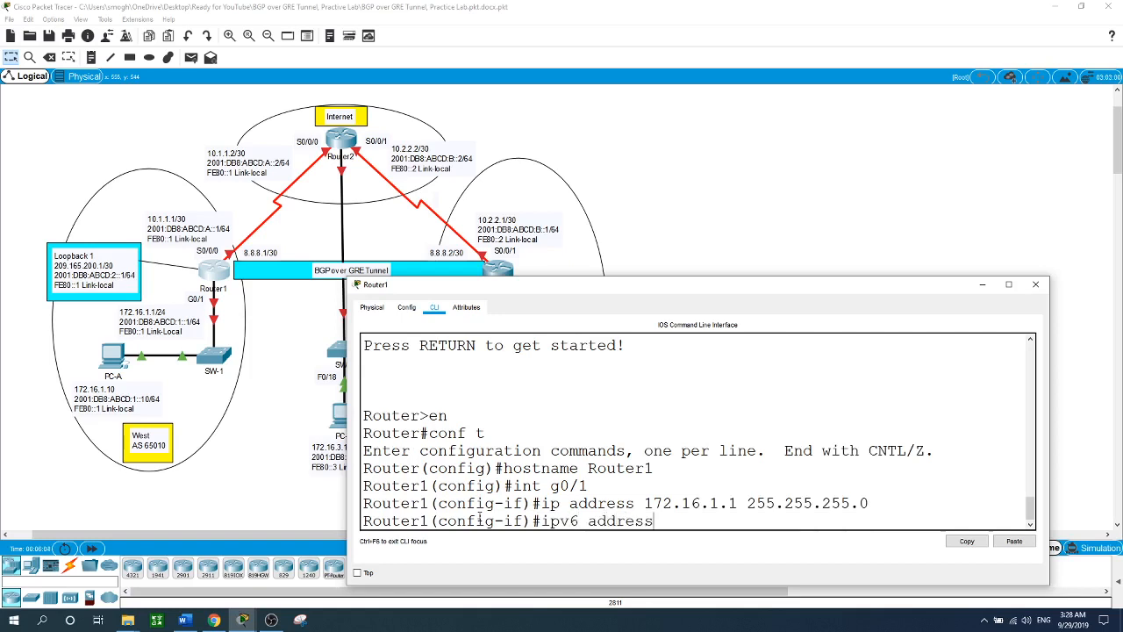
text( 2001:DB8:ABCD:1)
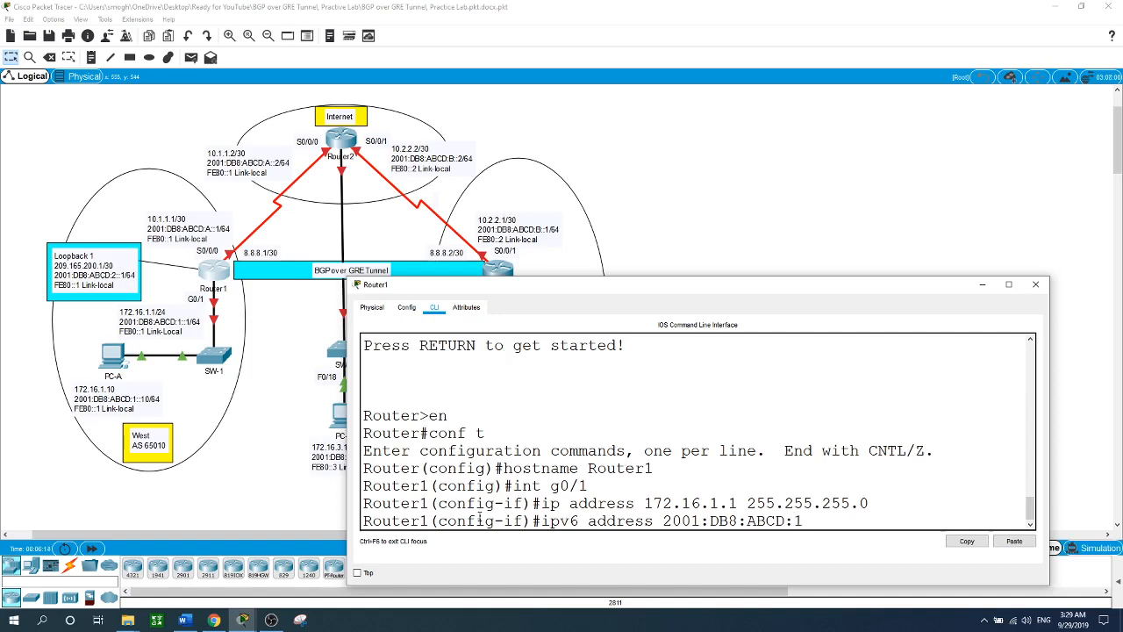
text(::1/64)
key(Return)
- Add link-local FE80::1 to G0/1, enable the interface and return to the topology
text(ipv)
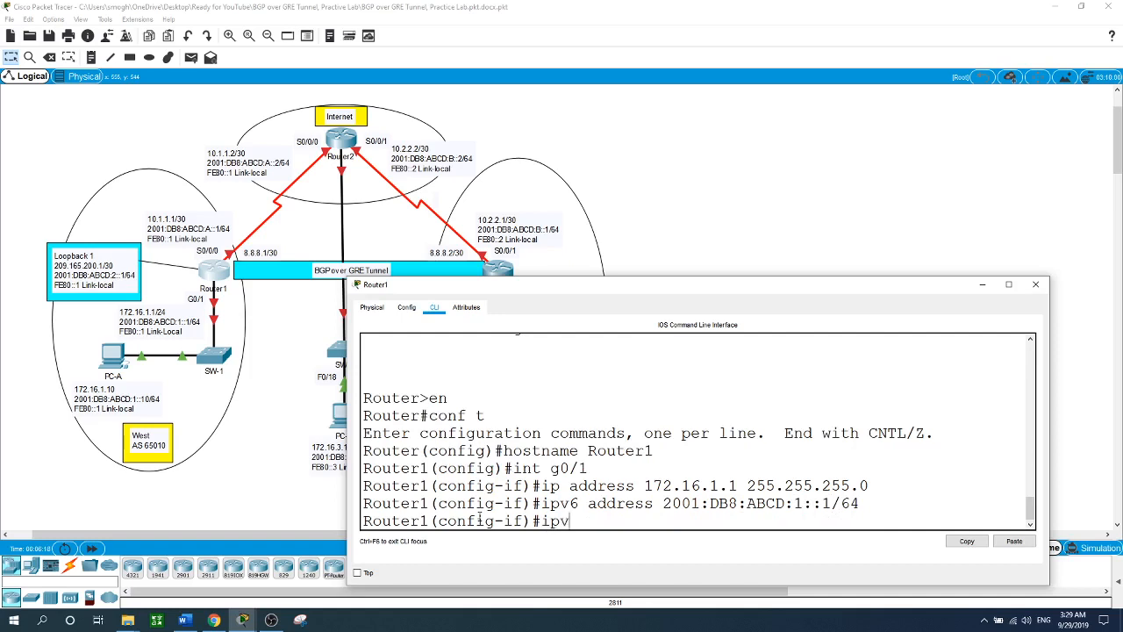
text(6 address FE80)
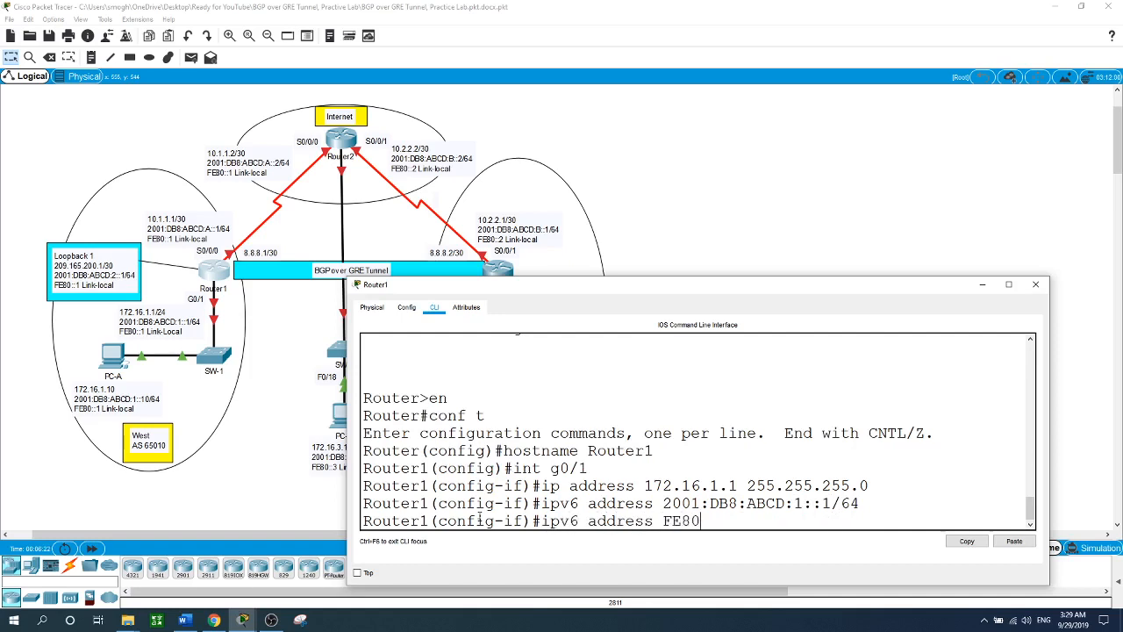
text(::1)
text( lik)
key(Tab)
key(BackSpace)
text(n)
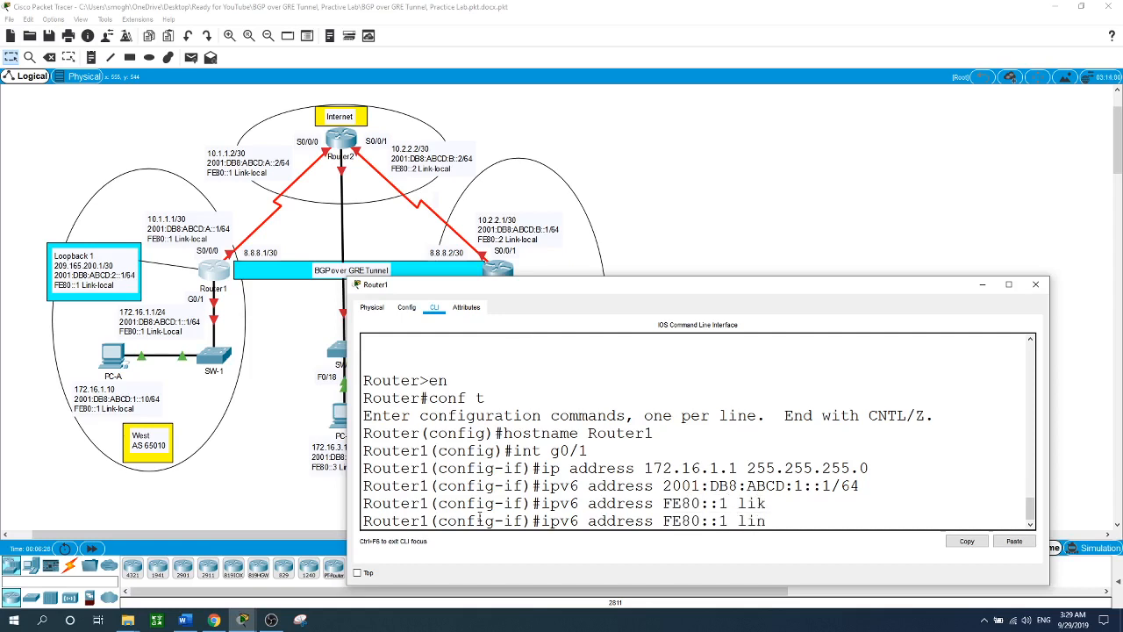
key(Tab)
key(Return)
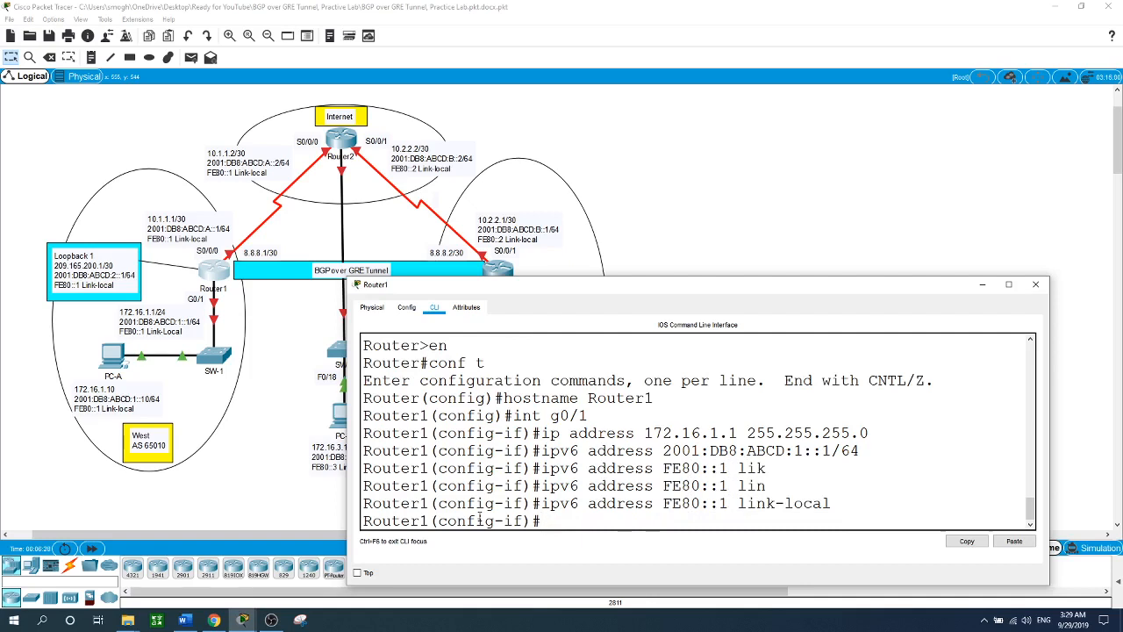
text(no shut)
key(Return)
key(Return)
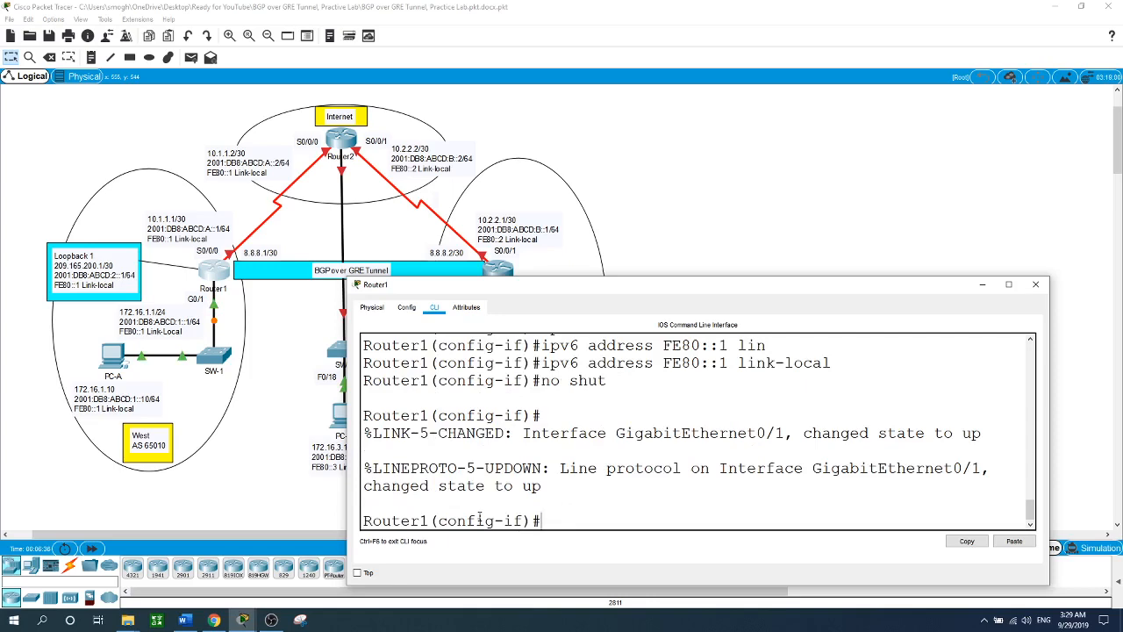
click(731, 210)
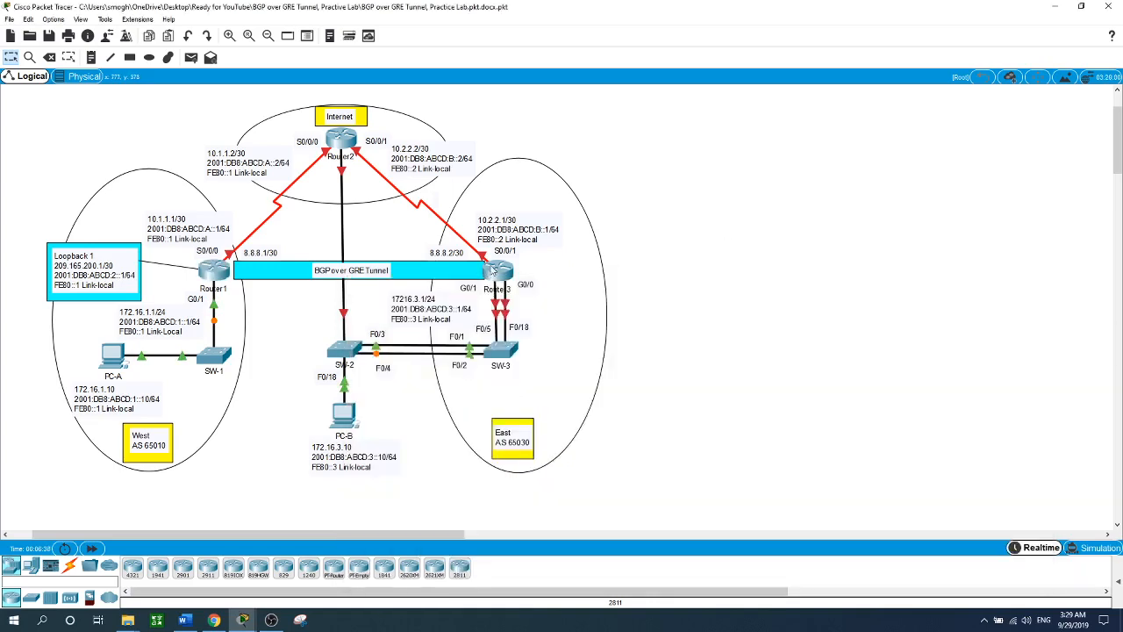
- Open Router3's CLI, enter global configuration and set the hostname to Router3
click(500, 272)
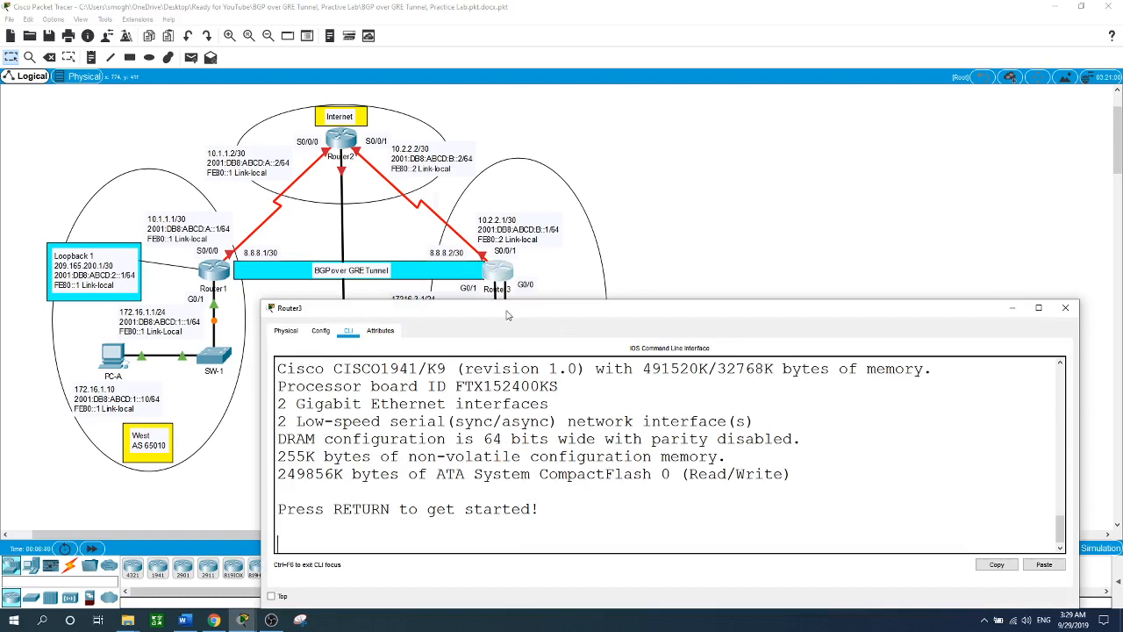
key(Return)
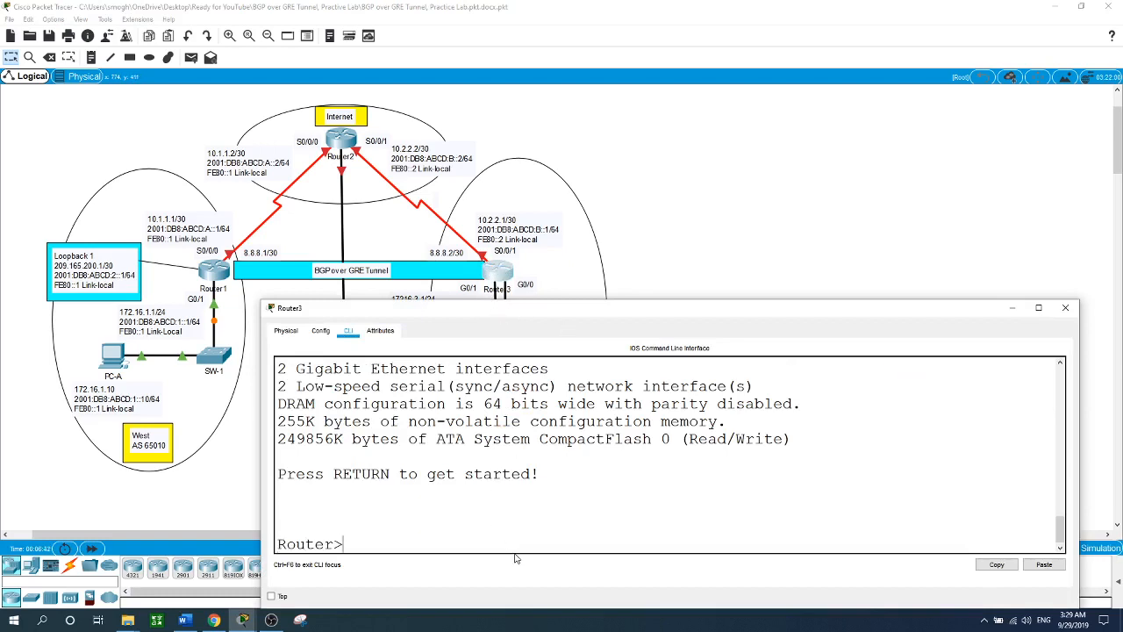
text(en)
key(Return)
text(conf t)
key(Return)
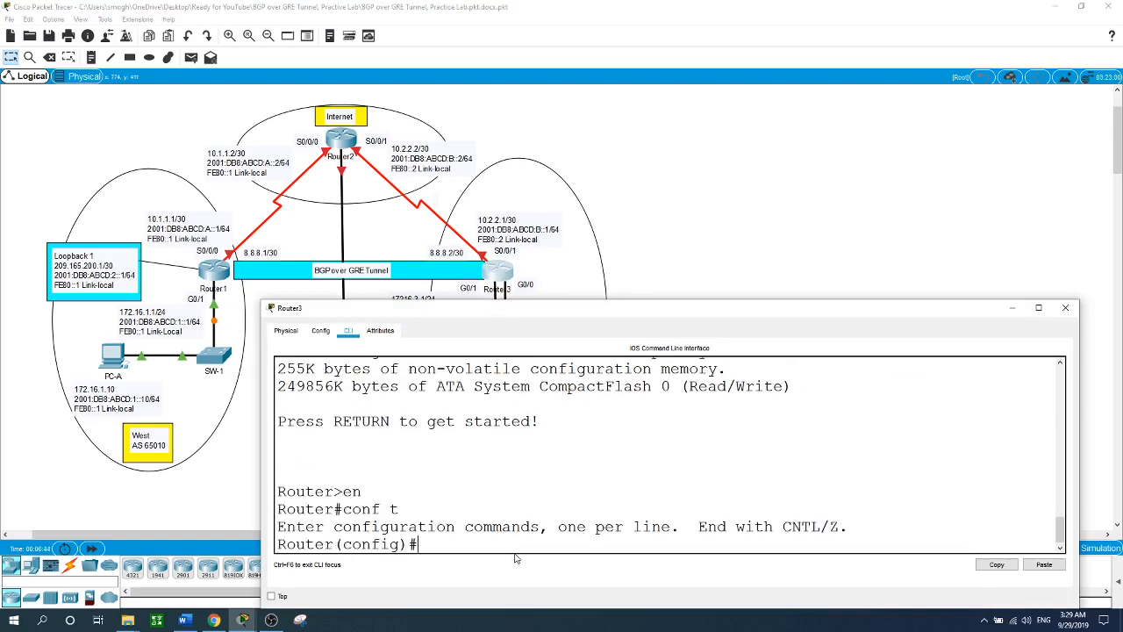
text(hostname Router3)
key(Return)
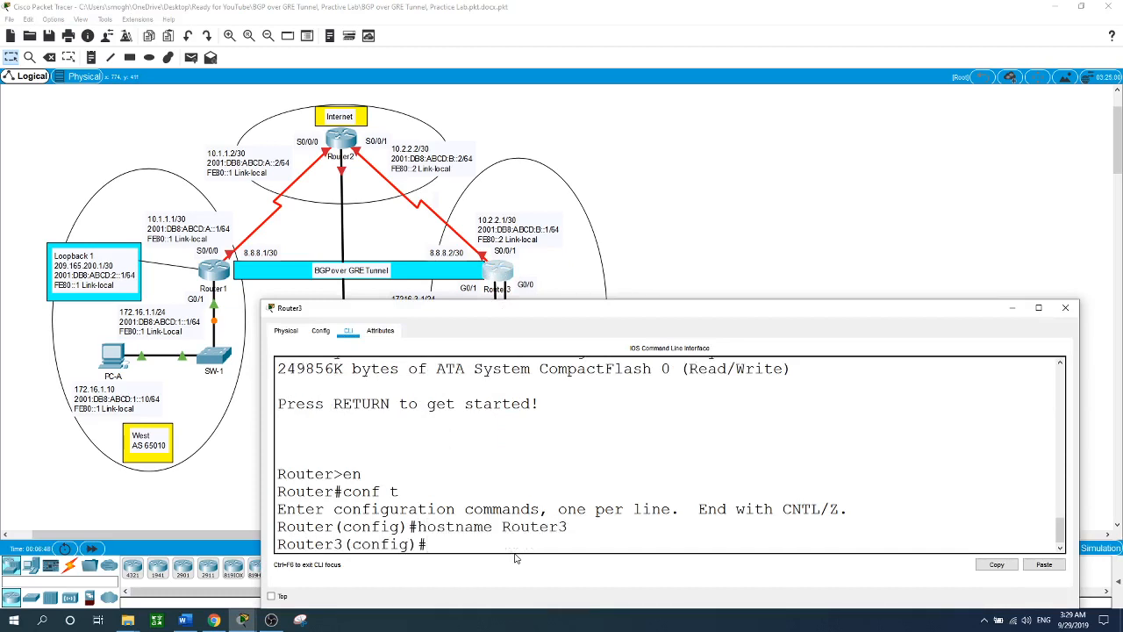
- Give G0/1 the addresses 172.16.3.1/24 and 2001:DB8:ABCD:3::1/64
text(int g0/1)
key(Return)
text(ipv)
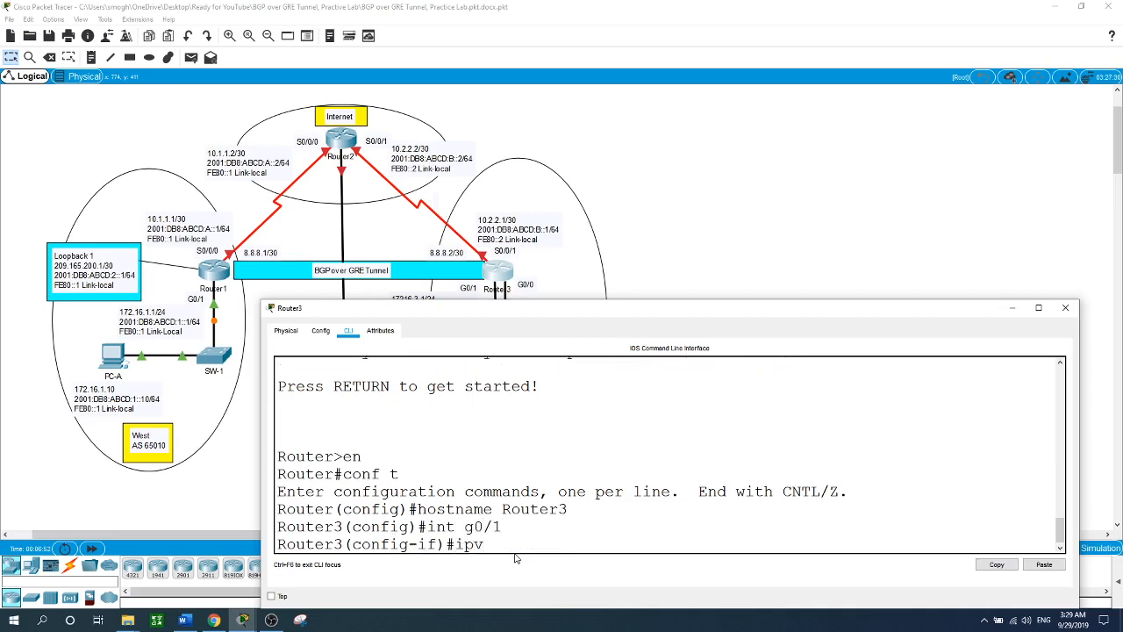
key(BackSpace)
text(address 172.16.3.1 255)
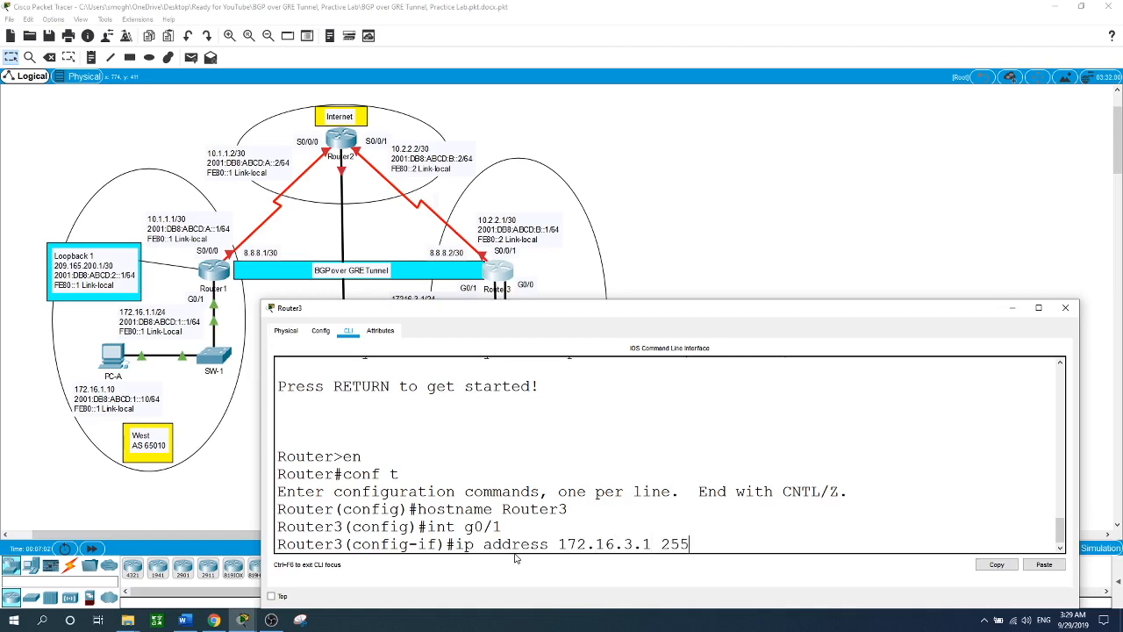
text(.255.255.0)
key(Return)
text(j)
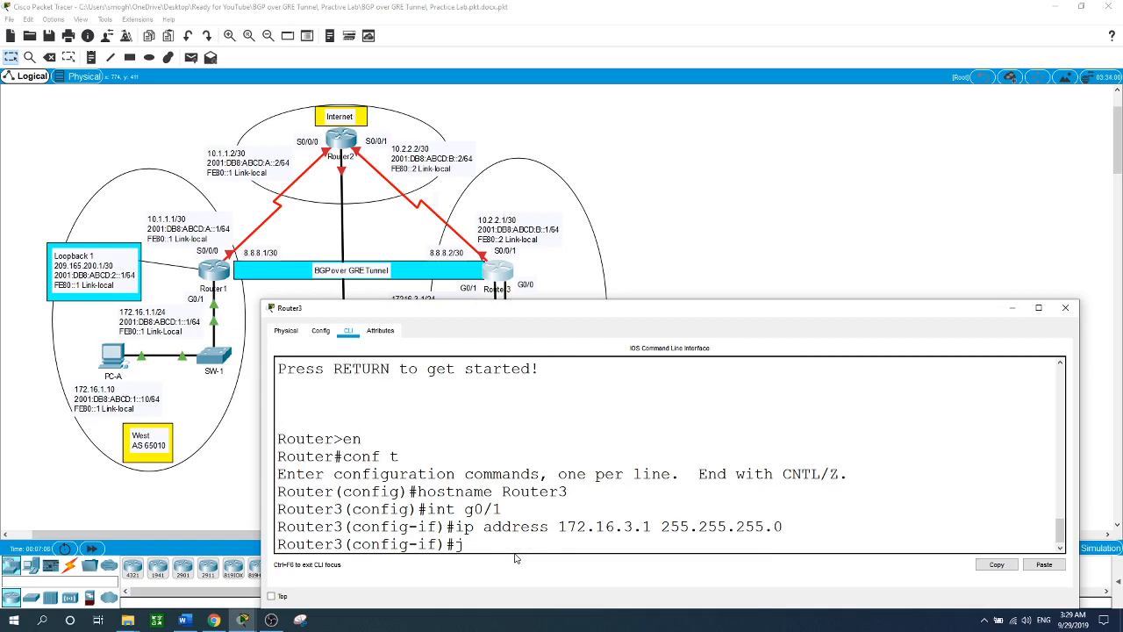
key(BackSpace)
text(ipv6 address 20)
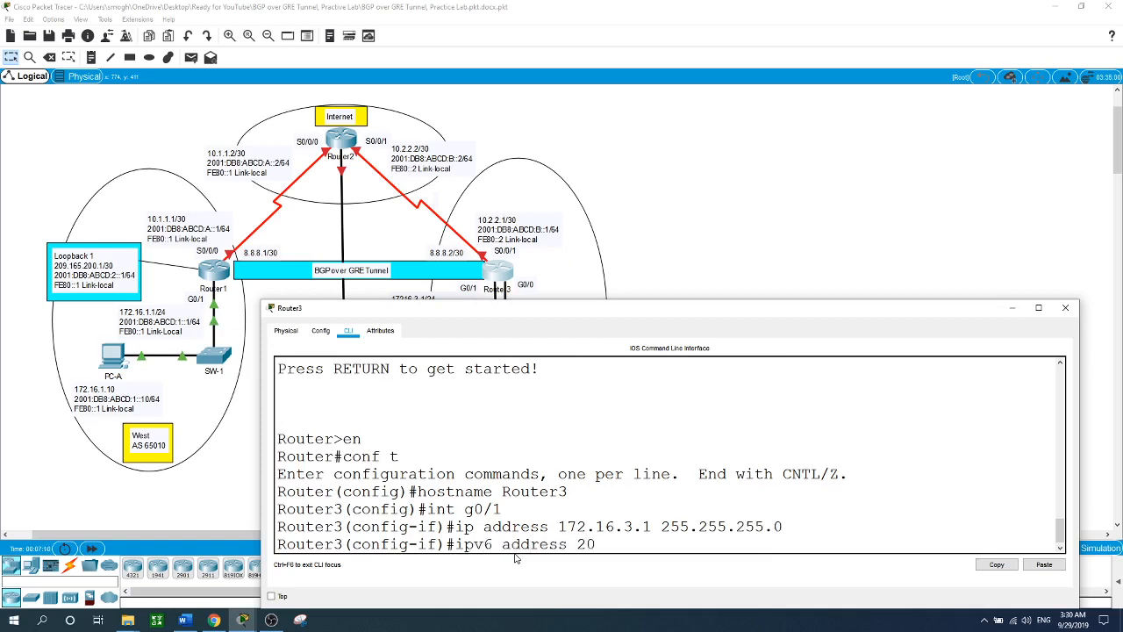
text(01:DB8:ABCD:3::1/64)
key(Return)
- Add link-local FE80::3 to G0/1 and bring the interface up
text(i)
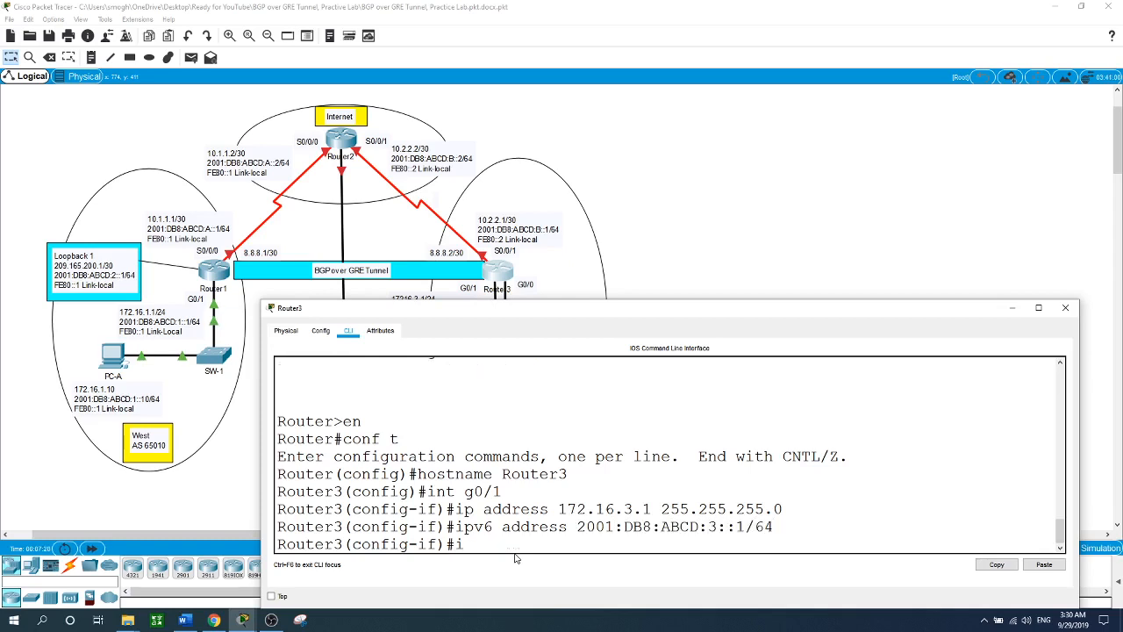
text(pv6 address FE80::3 link)
key(Tab)
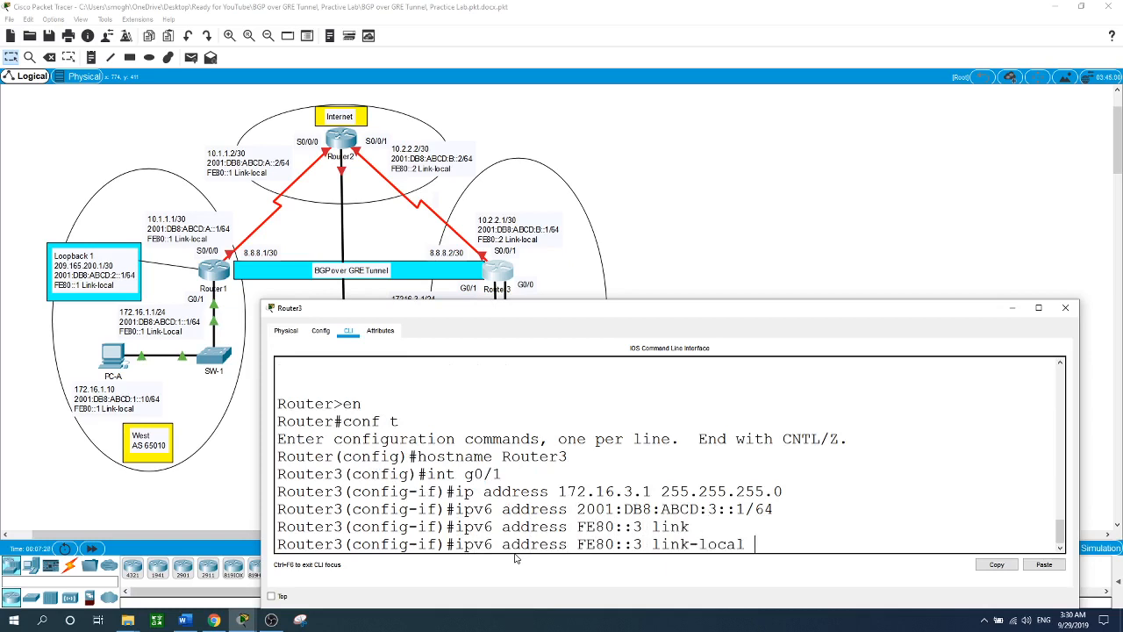
key(Return)
text(shut)
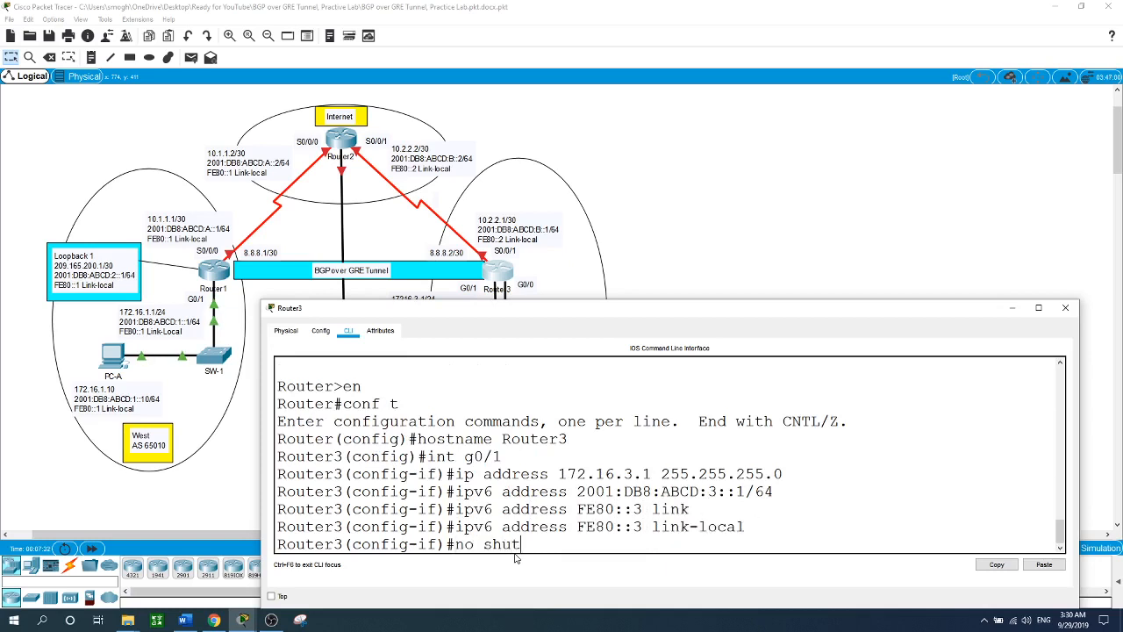
key(Return)
key(Return)
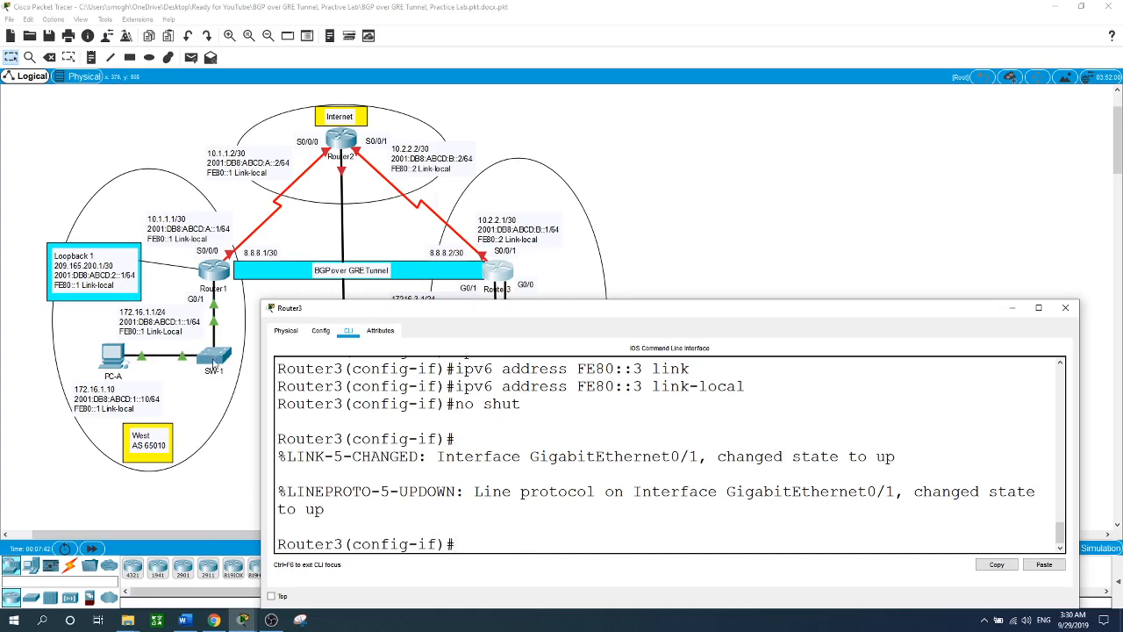
click(216, 271)
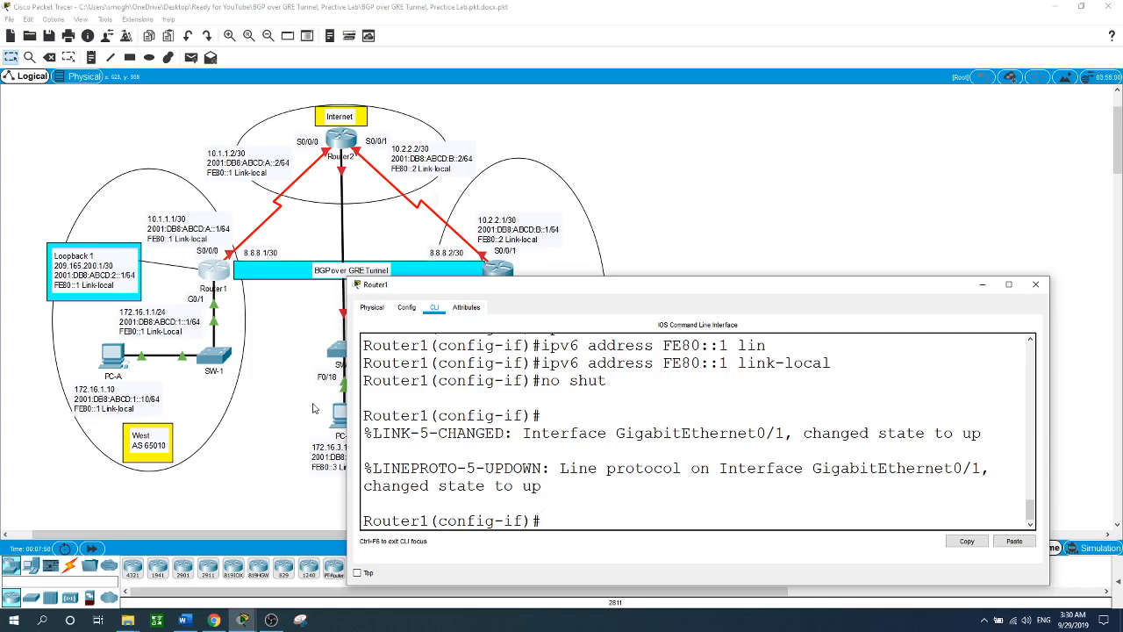
- Assign 10.1.1.1/30 to Router1's S0/0/0 interface
drag(647, 288, 556, 317)
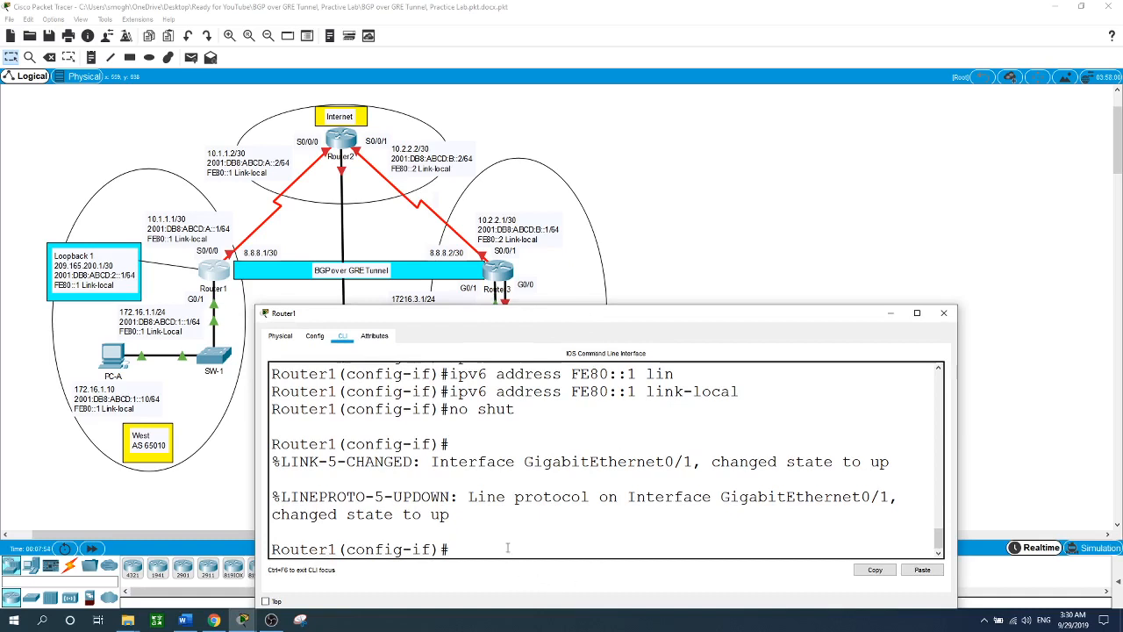
text(int s0/0/0)
key(Return)
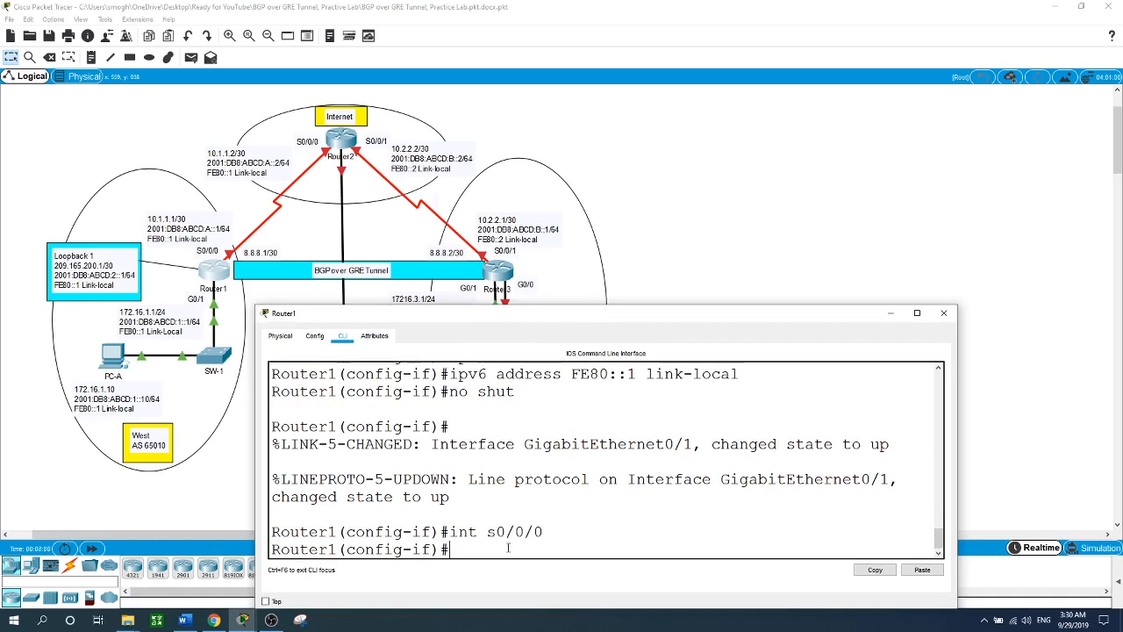
text(ip address 10.)
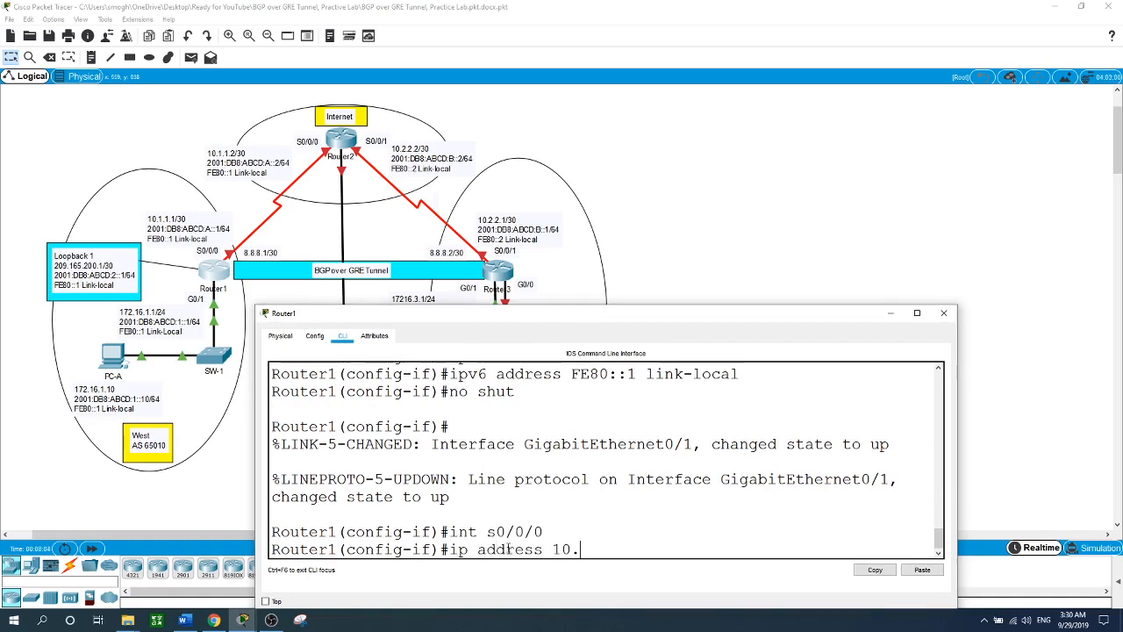
text(1.1.1 255.255.255.252)
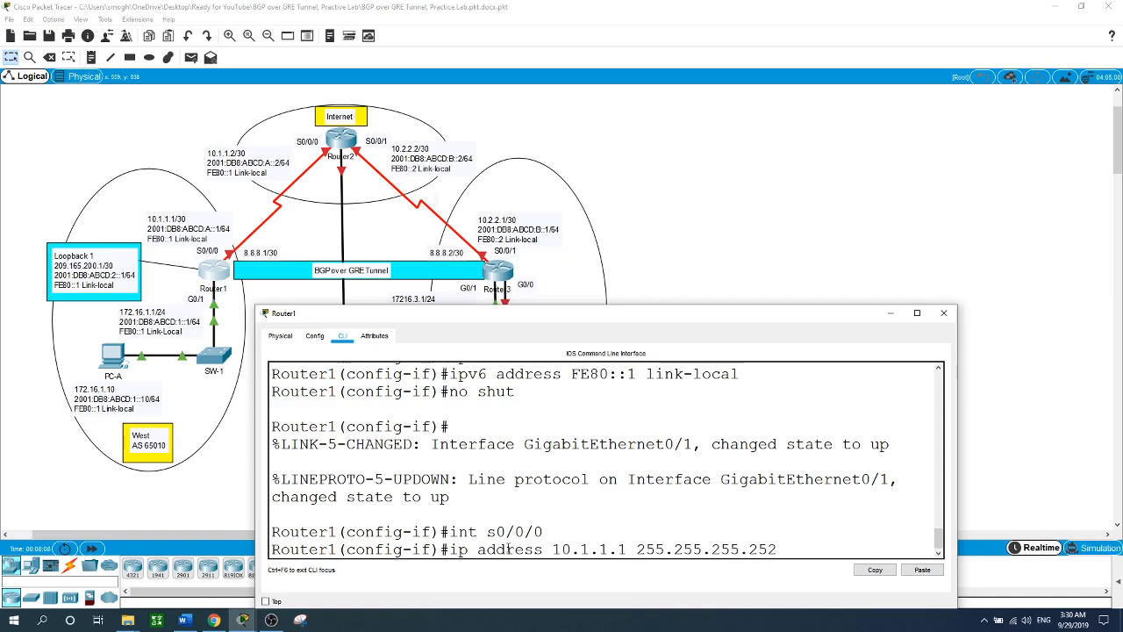
key(Return)
- Give S0/0/0 IPv6 address 2001:DB8:ABCD:A::1/64 and link-local FE80::1
text(ipv)
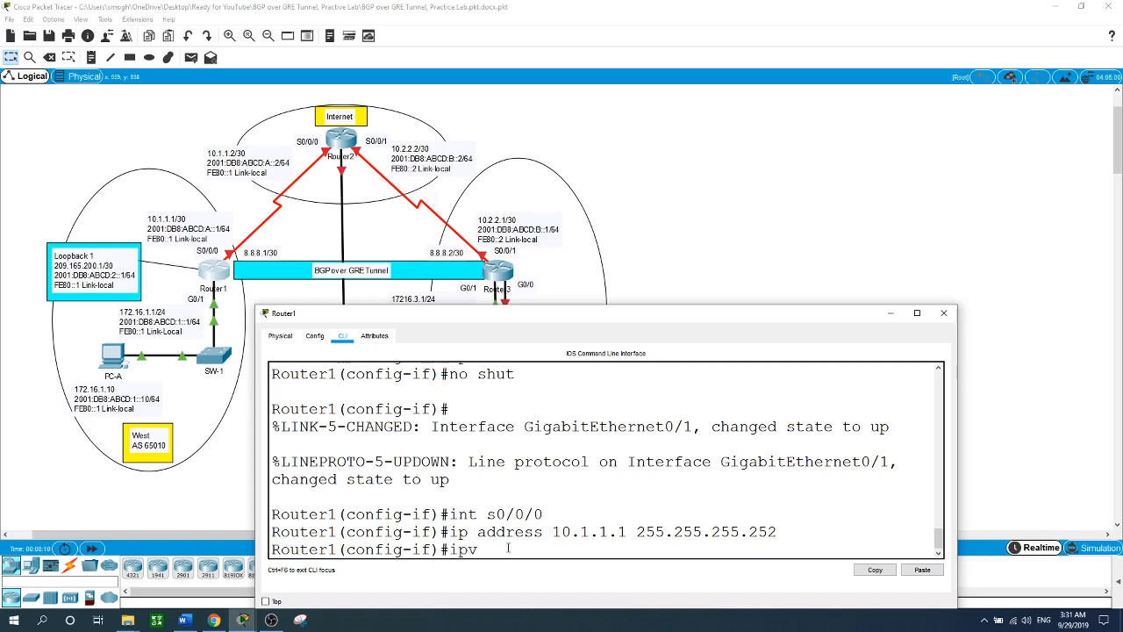
text(6 address 2001)
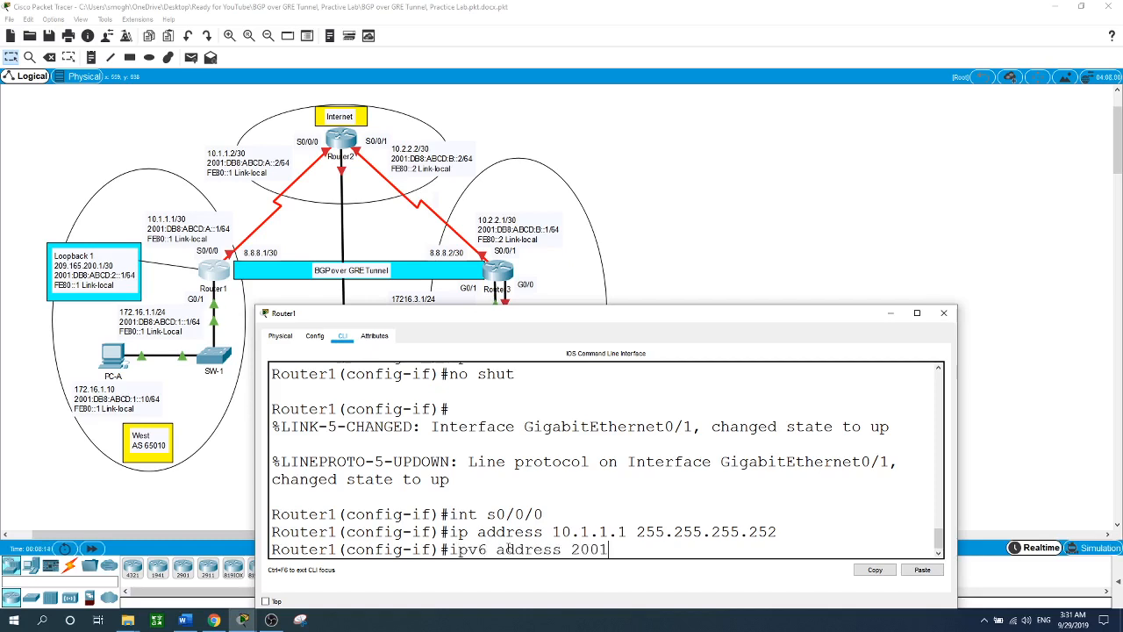
text(:DB8:ABCD:)
text(A::1/64)
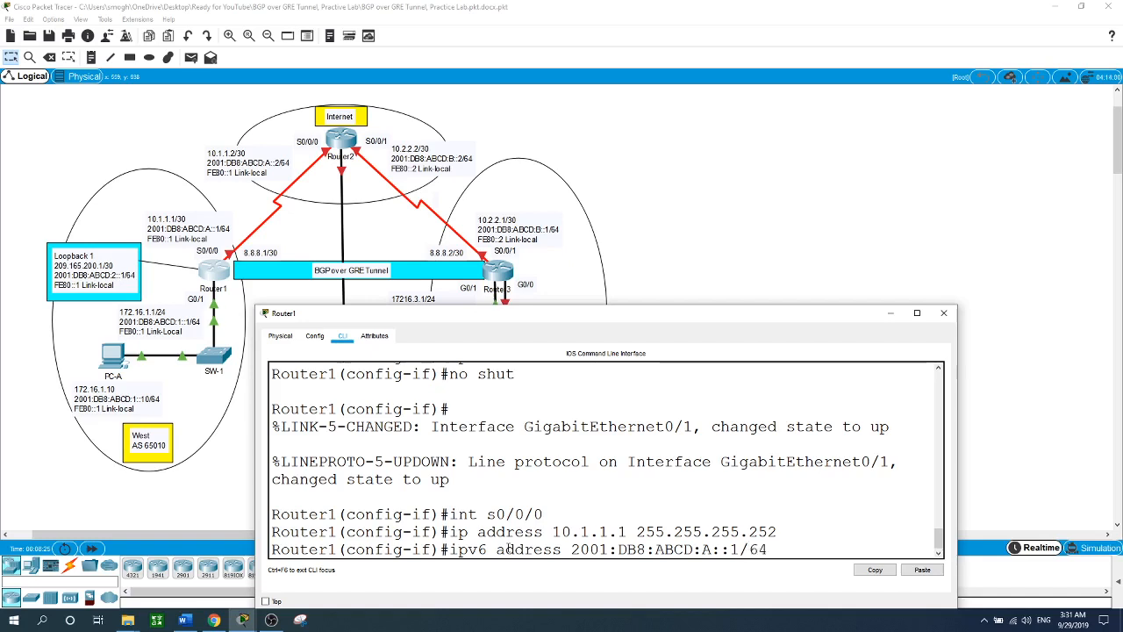
key(Return)
text(ipv6 )
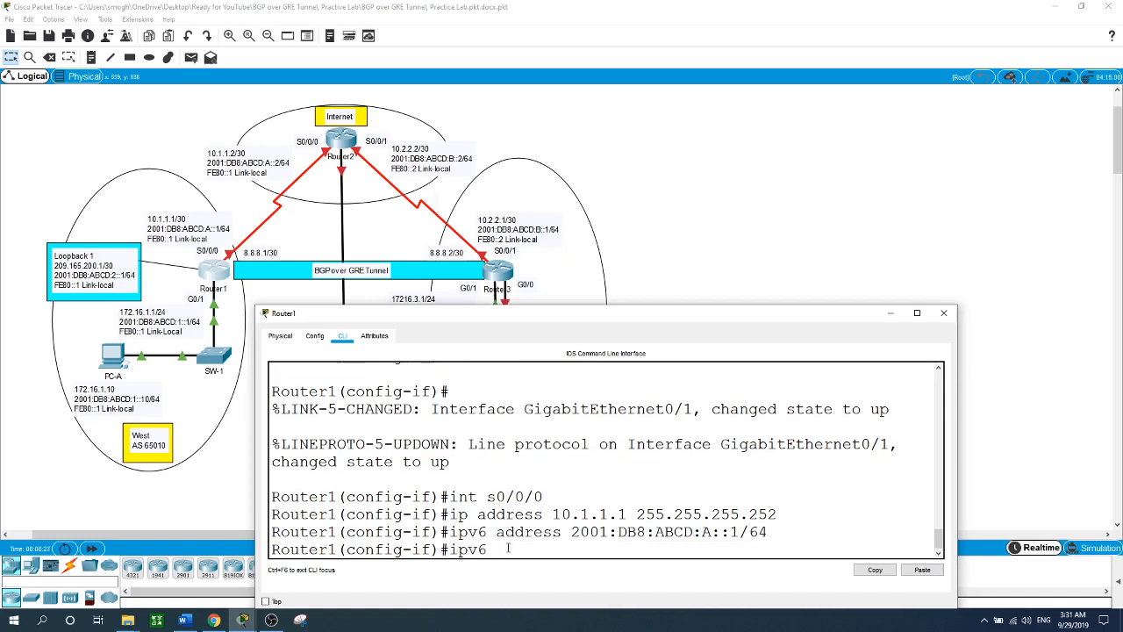
text(address FE80::)
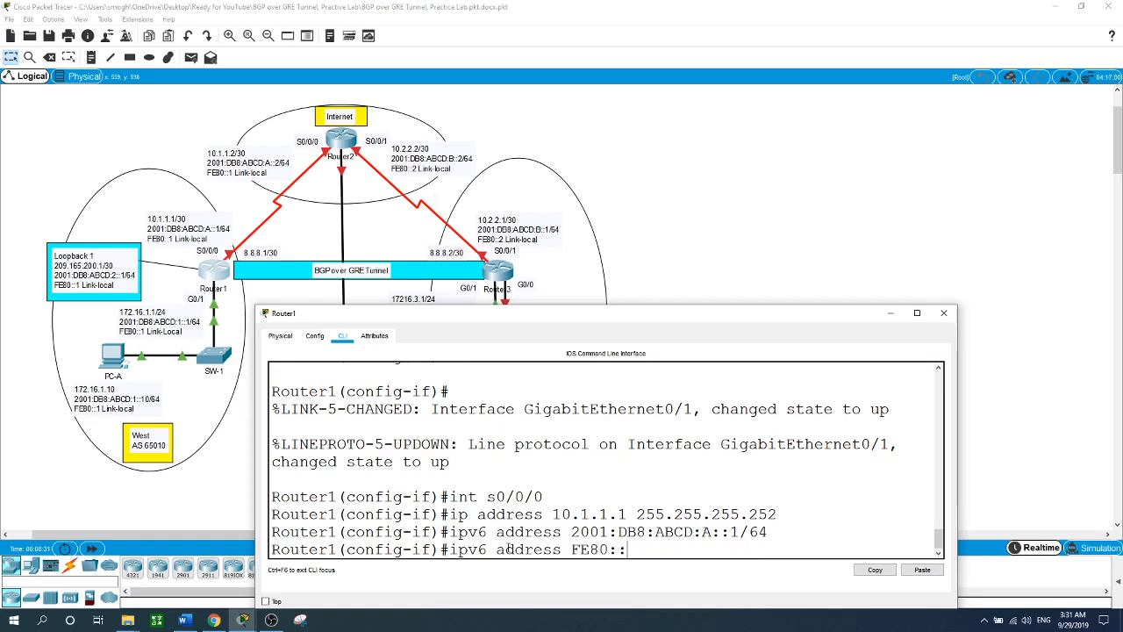
text(1 link)
key(Tab)
key(Return)
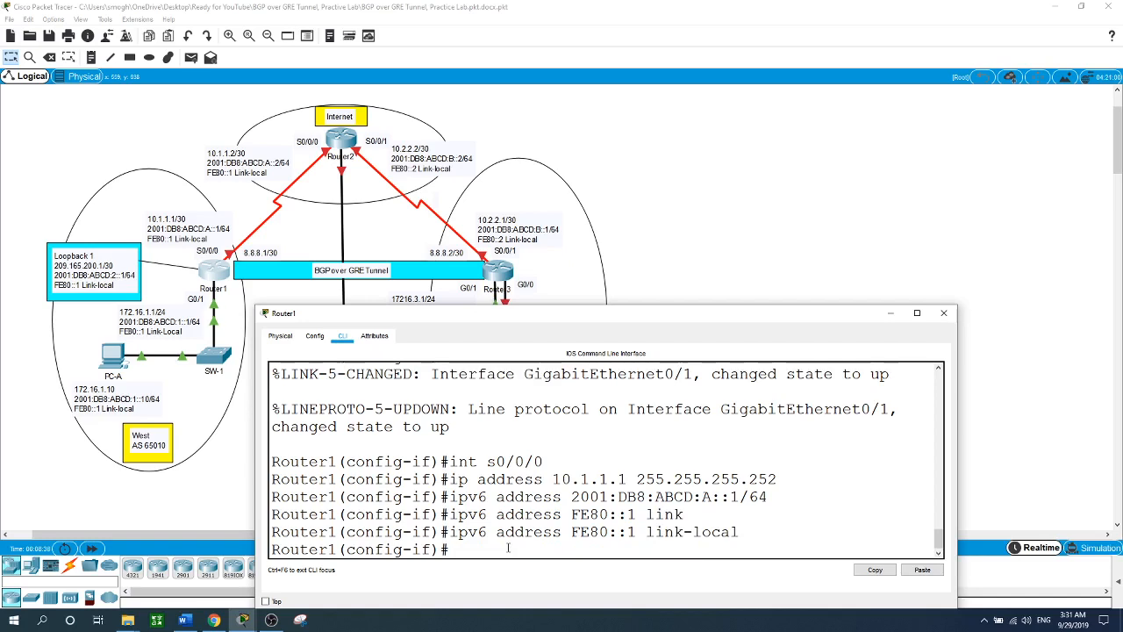
- Set PPP encapsulation with CHAP authentication on S0/0/0, enable it, and exit to global mode
text(en)
key(Tab)
text(ppp)
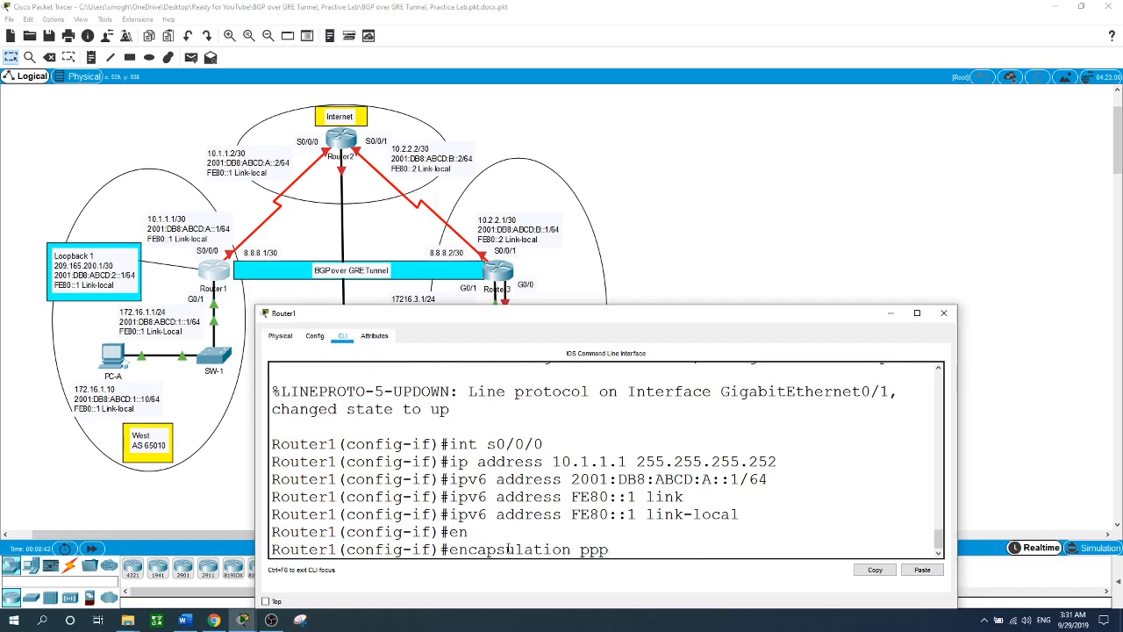
key(Return)
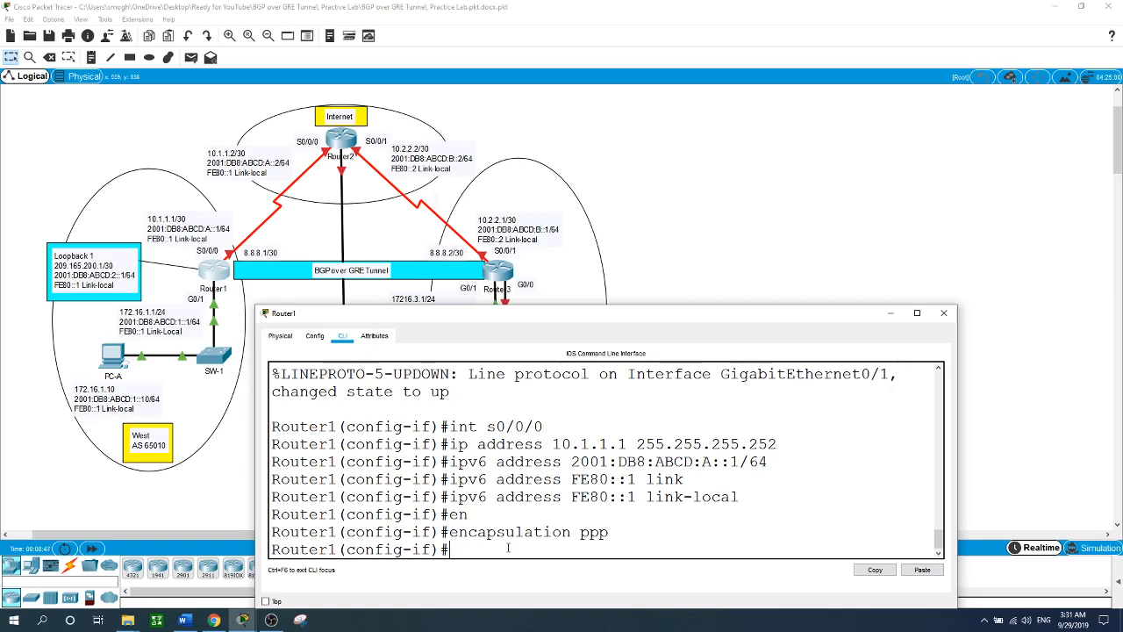
text(no shut)
key(Return)
key(Return)
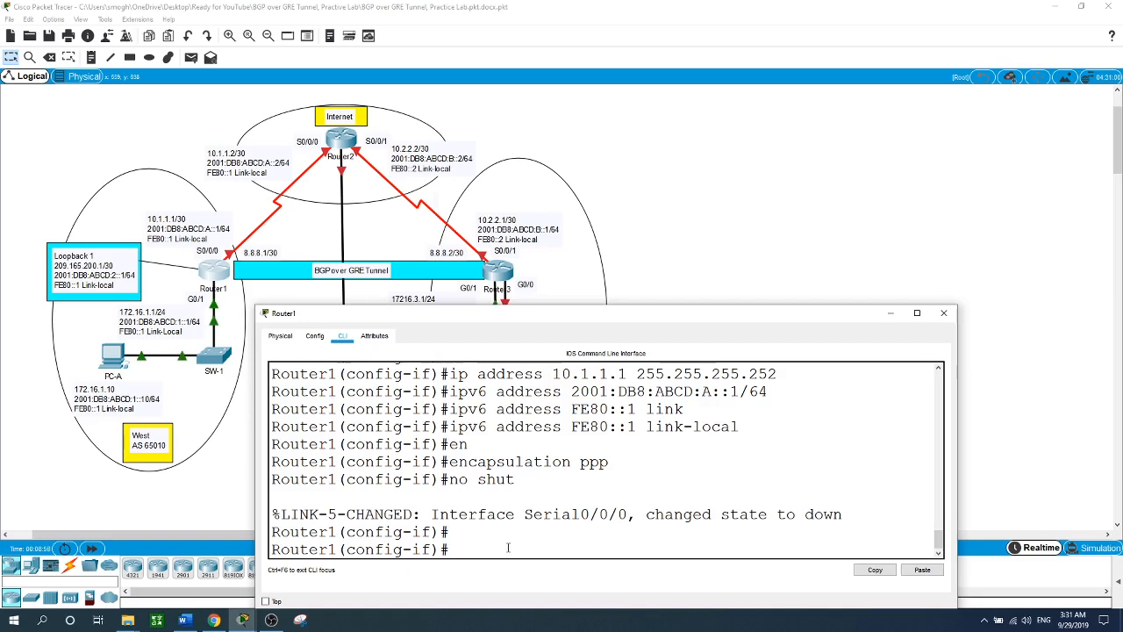
text(ppp au)
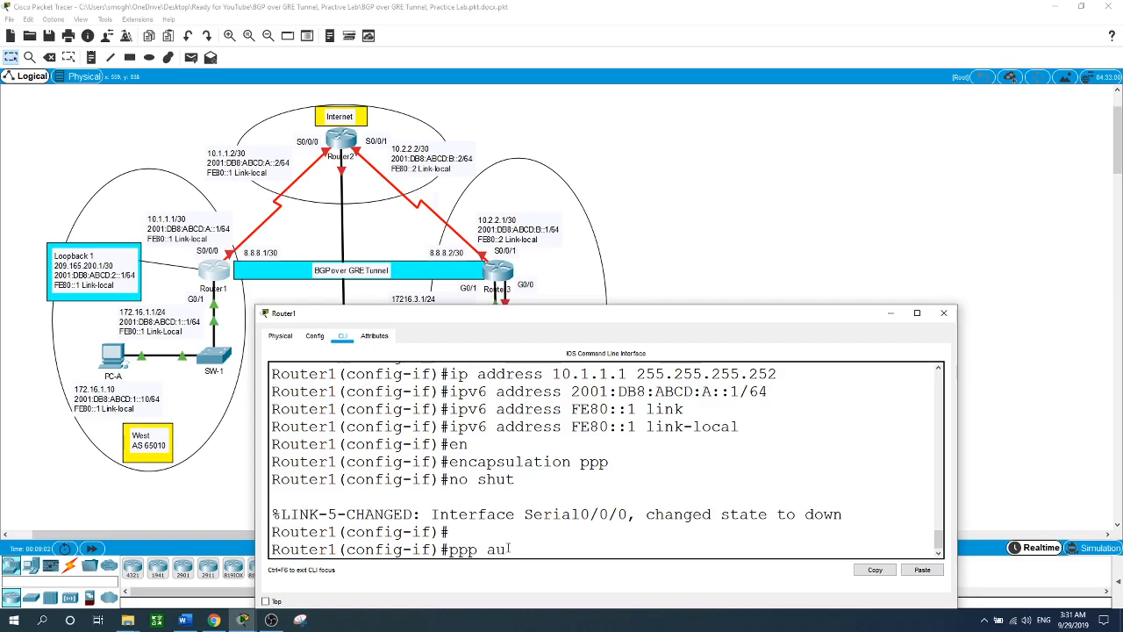
key(Tab)
text(ch)
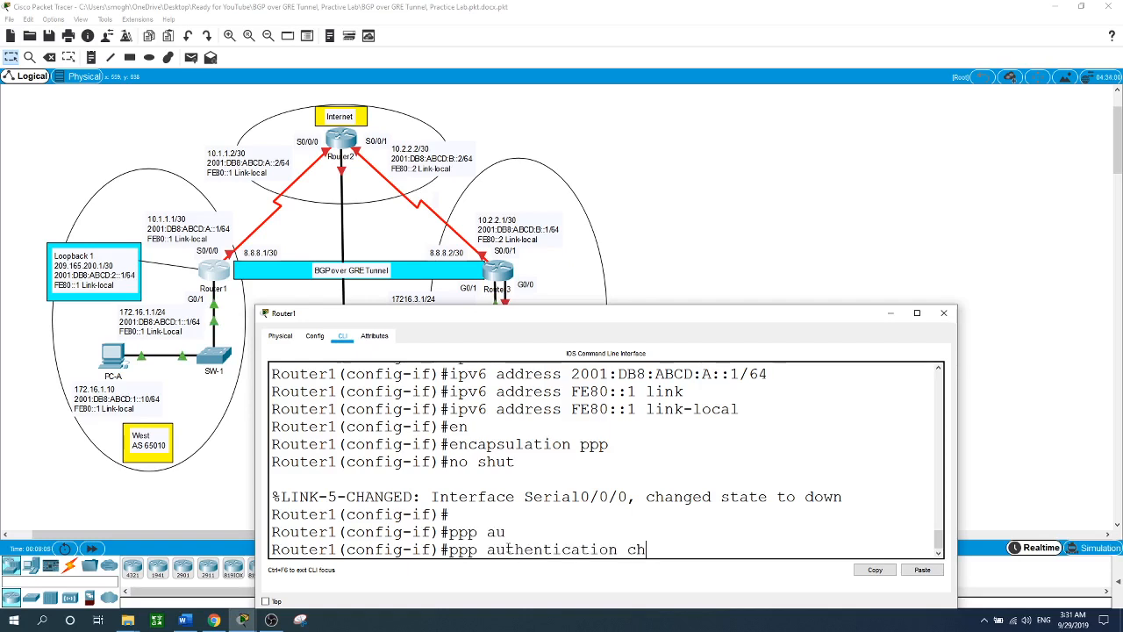
text(ap)
key(Return)
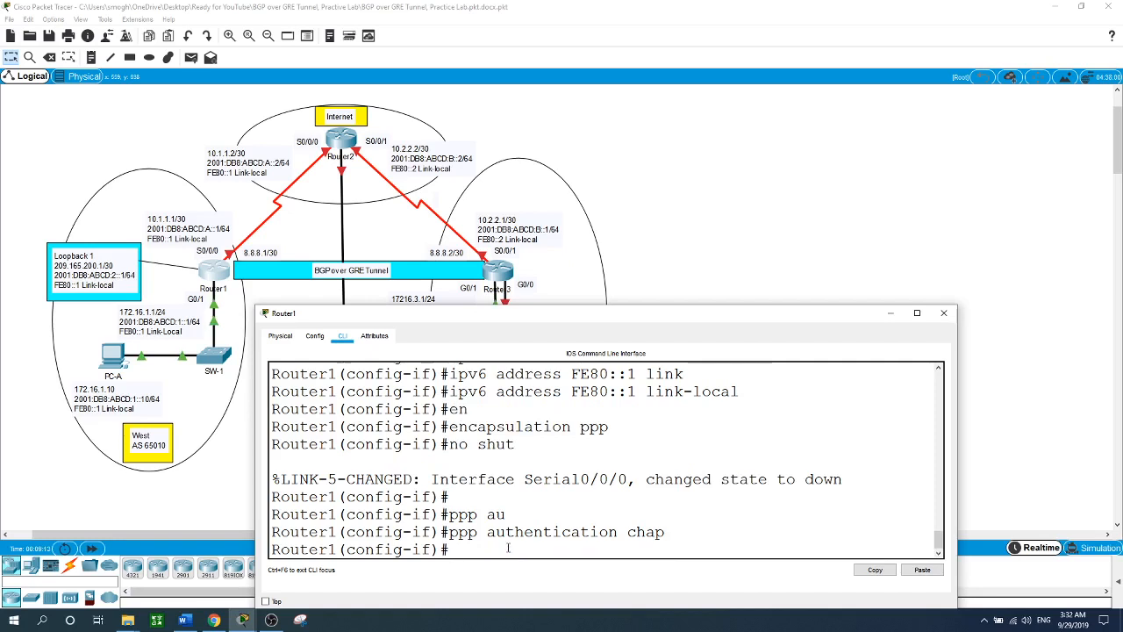
text(exit)
key(Return)
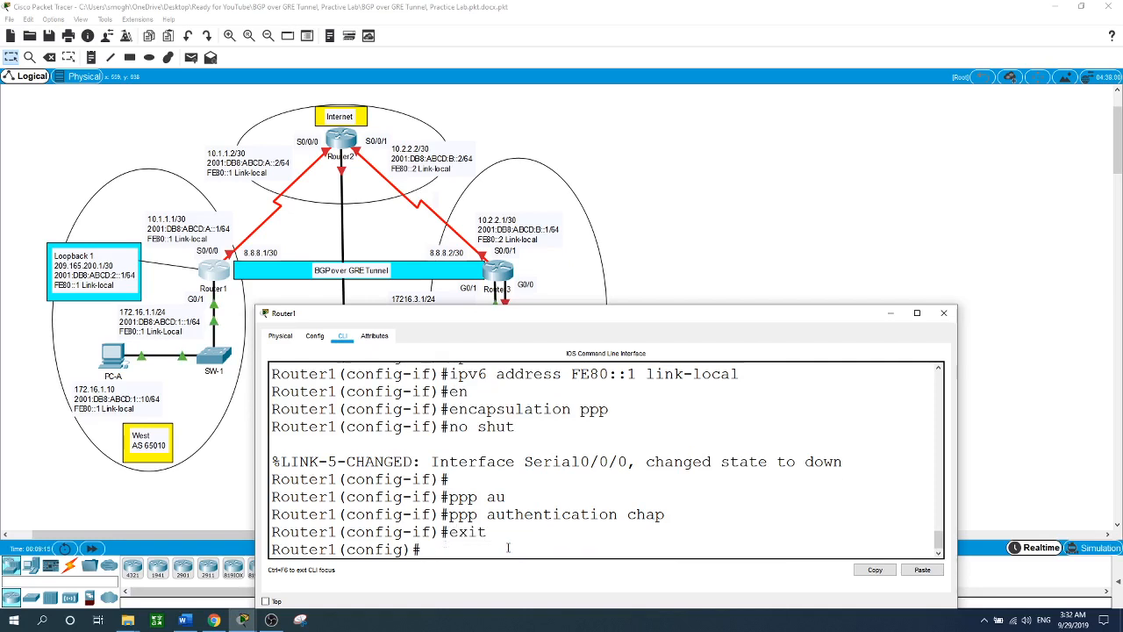
- Create the CHAP username Router2 with its shared password on Router1
text(user)
key(Tab)
text(Router)
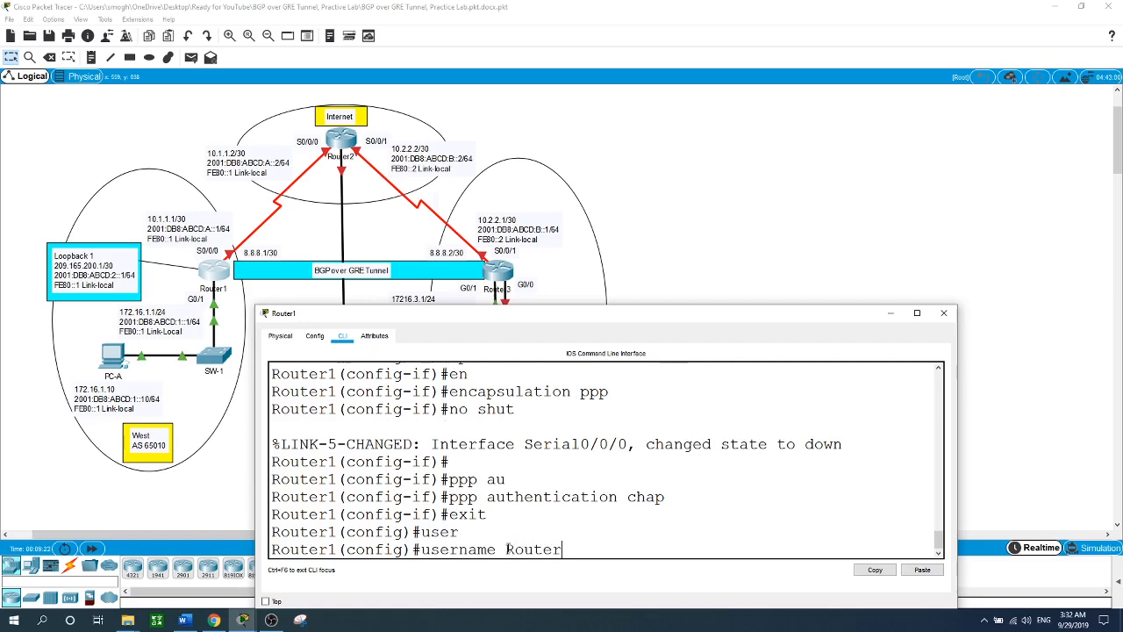
text(2 pa)
key(Tab)
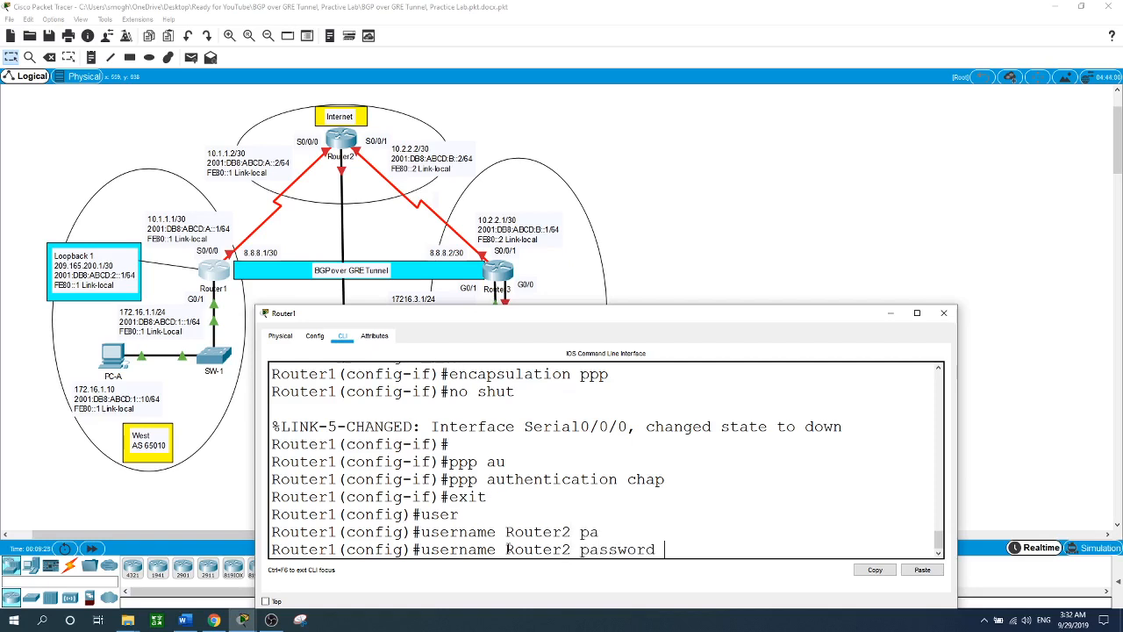
text(cisco)
key(Return)
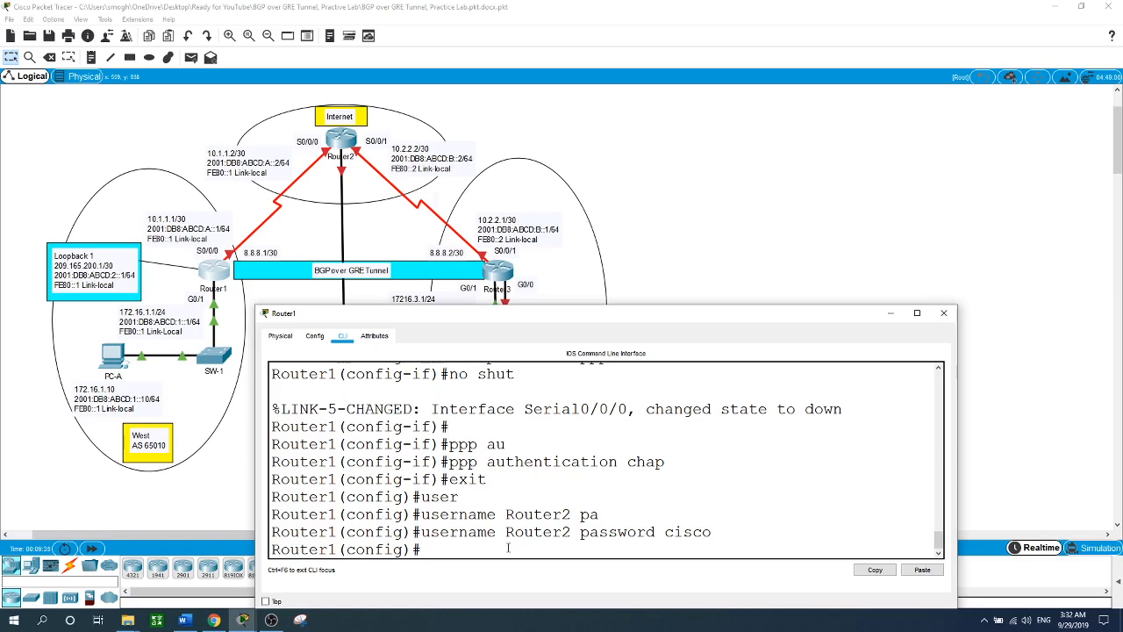
text(int loopback 1)
- Create Loopback1 with 209.165.200.1/30 and 2001:DB8:ABCD:2::1/64
key(Return)
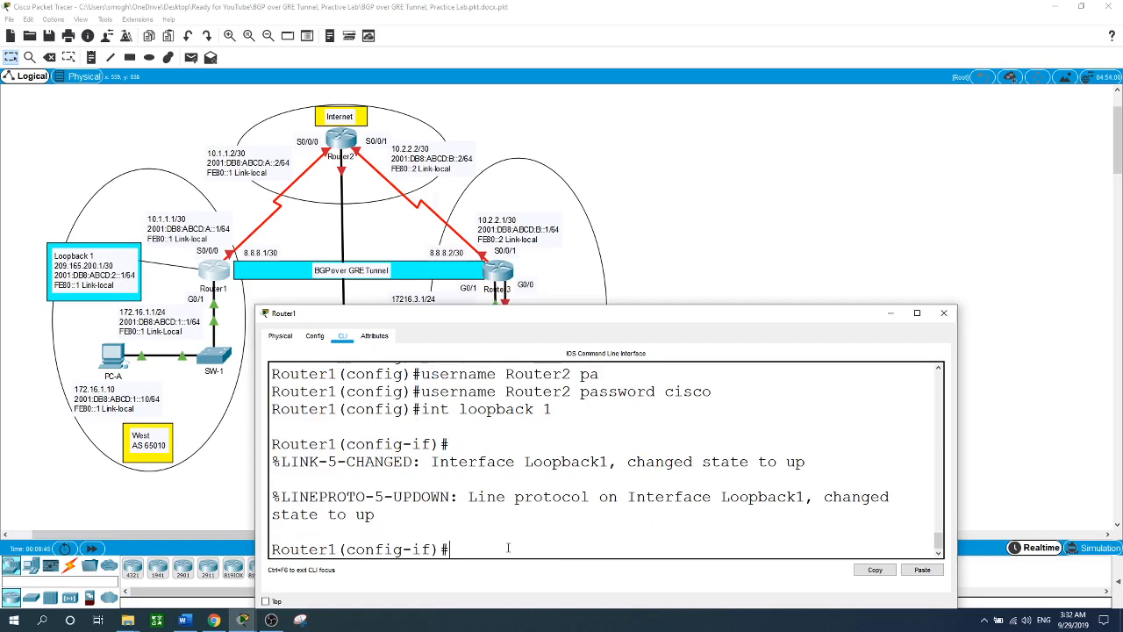
text(ip address 2)
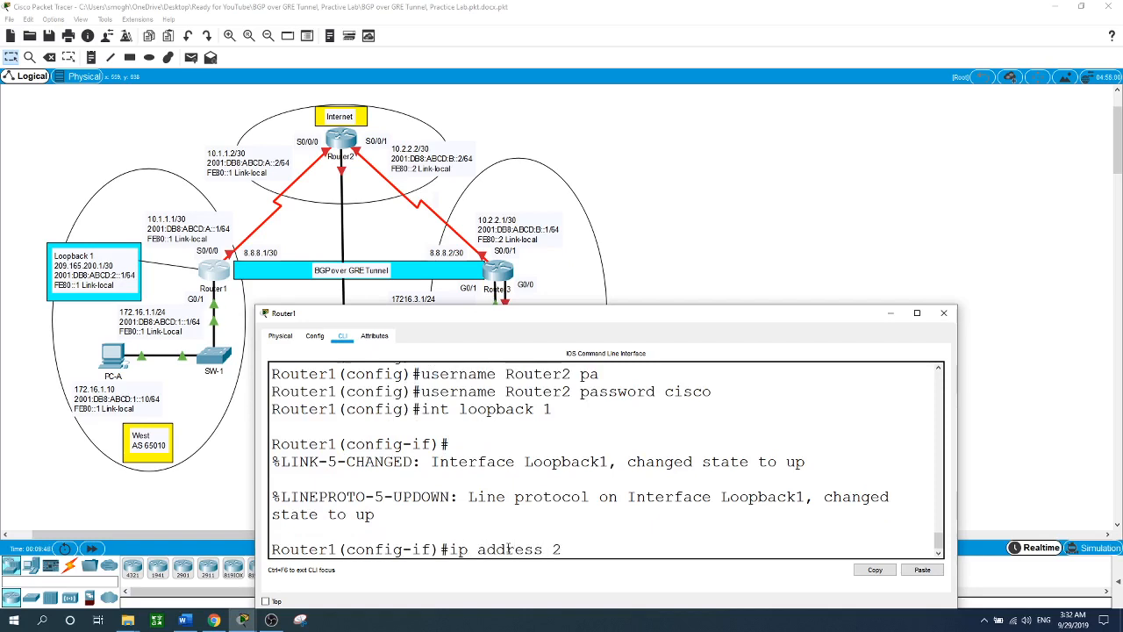
text(09.165.200.1 255.25)
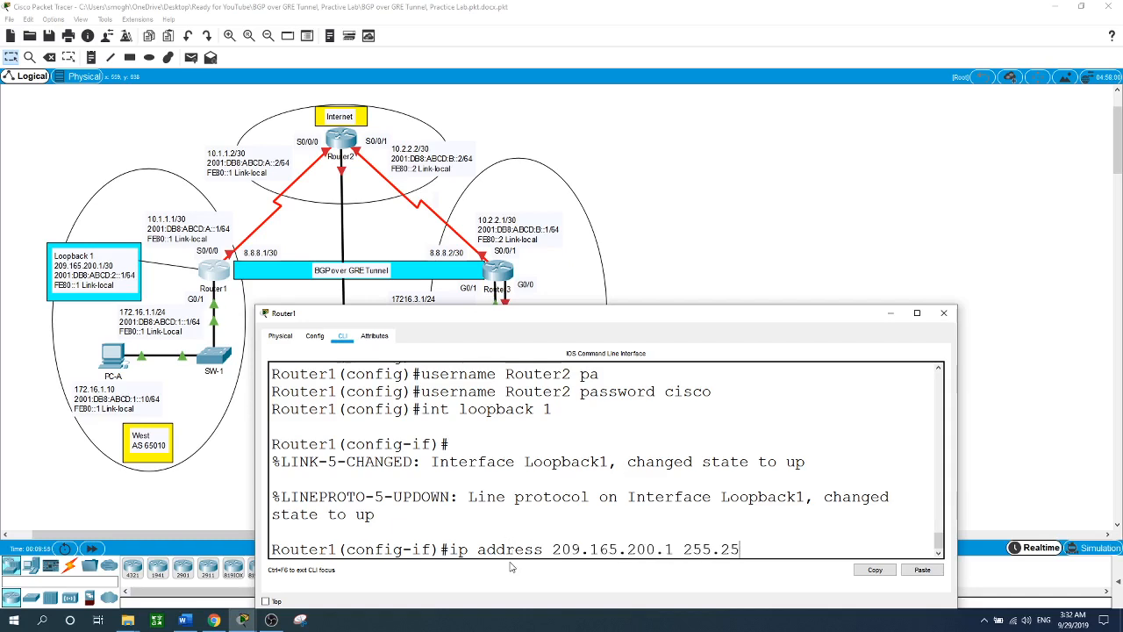
text(5.255.252)
key(Return)
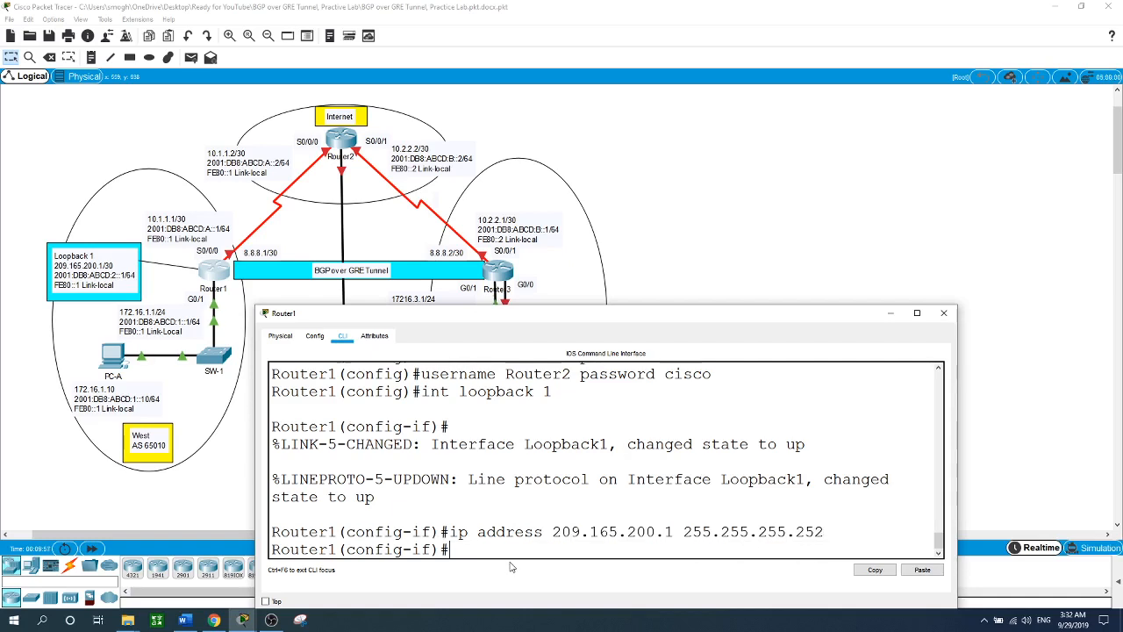
text(ipv6 address 2001)
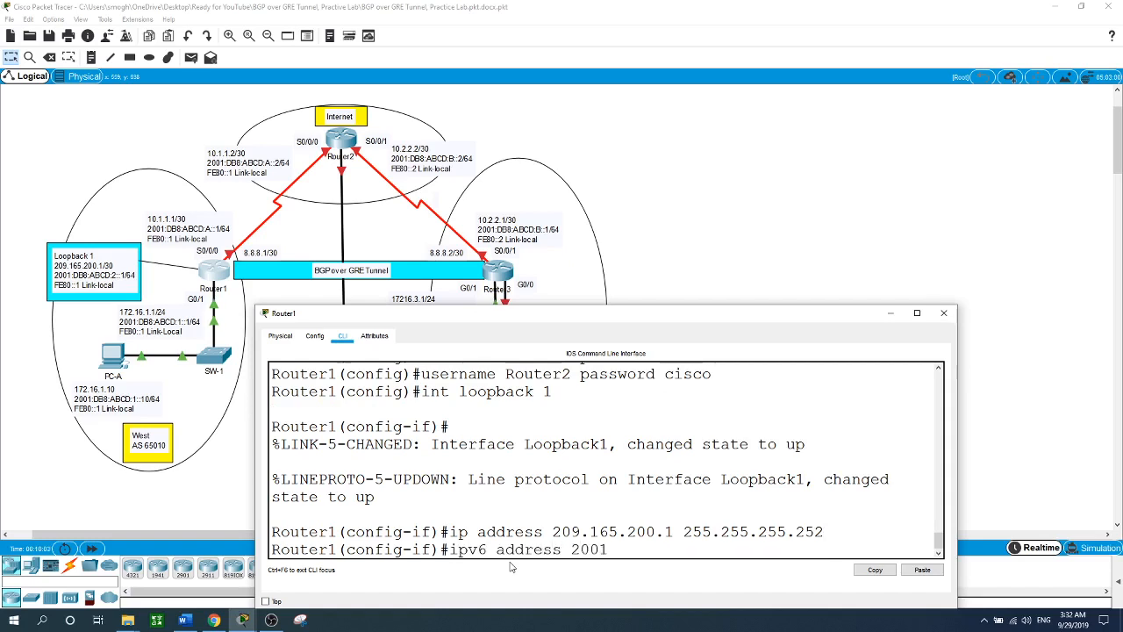
text(:DB8:ABCD:2::1/64)
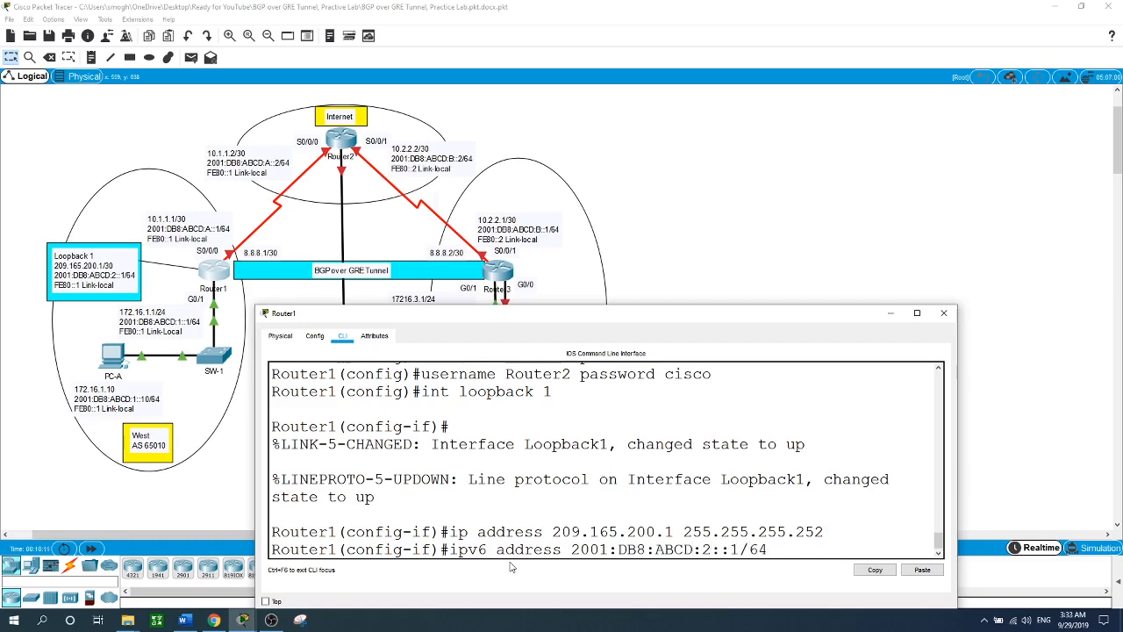
key(Return)
- Add link-local FE80::1 to Loopback1 and return to global configuration
text(ipv6)
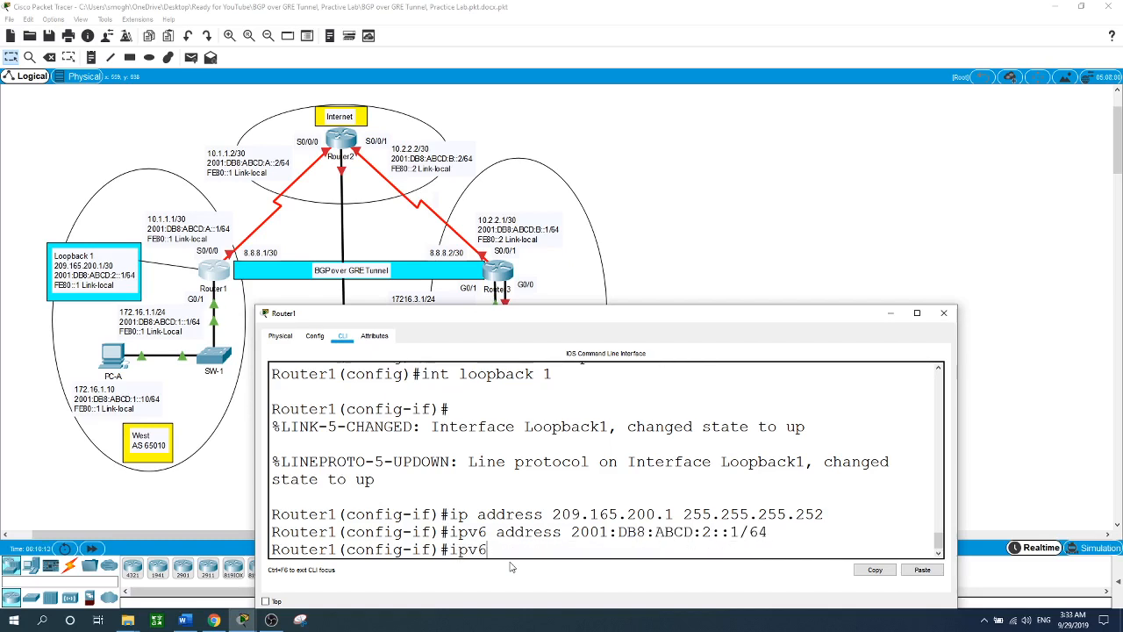
text( address f)
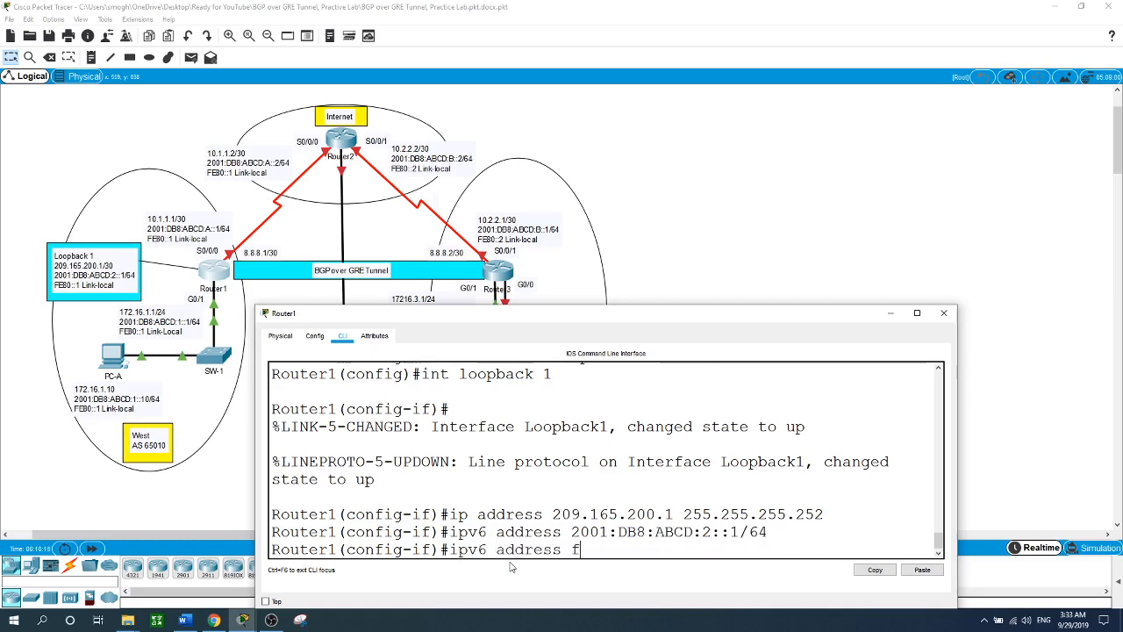
text(E)
key(BackSpace)
key(BackSpace)
text(FE80::1 lin)
key(Tab)
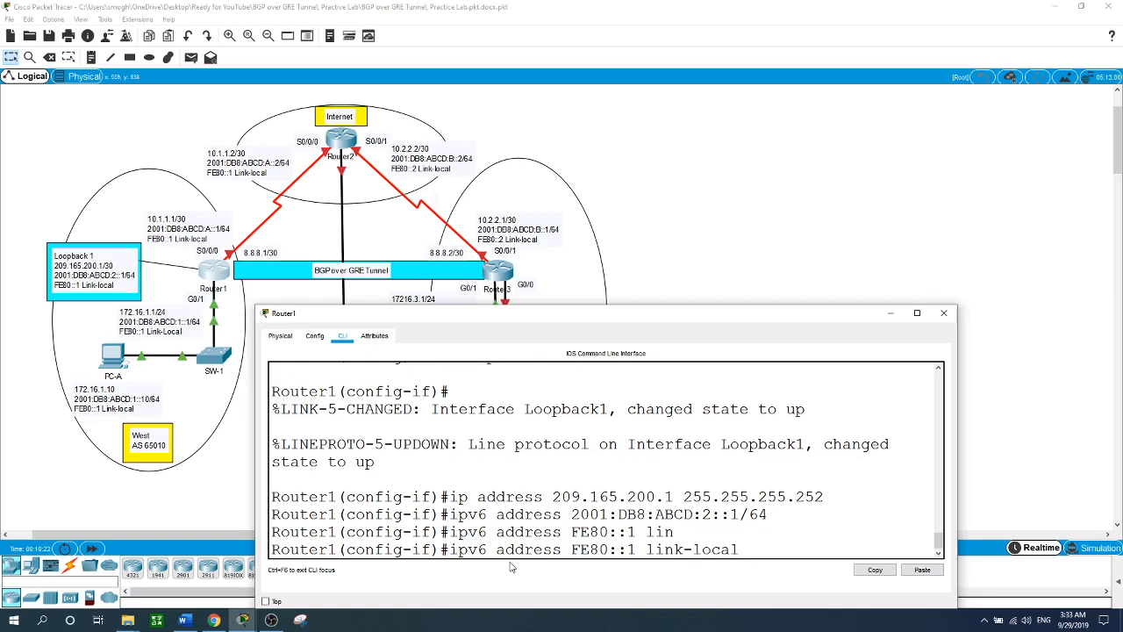
key(Return)
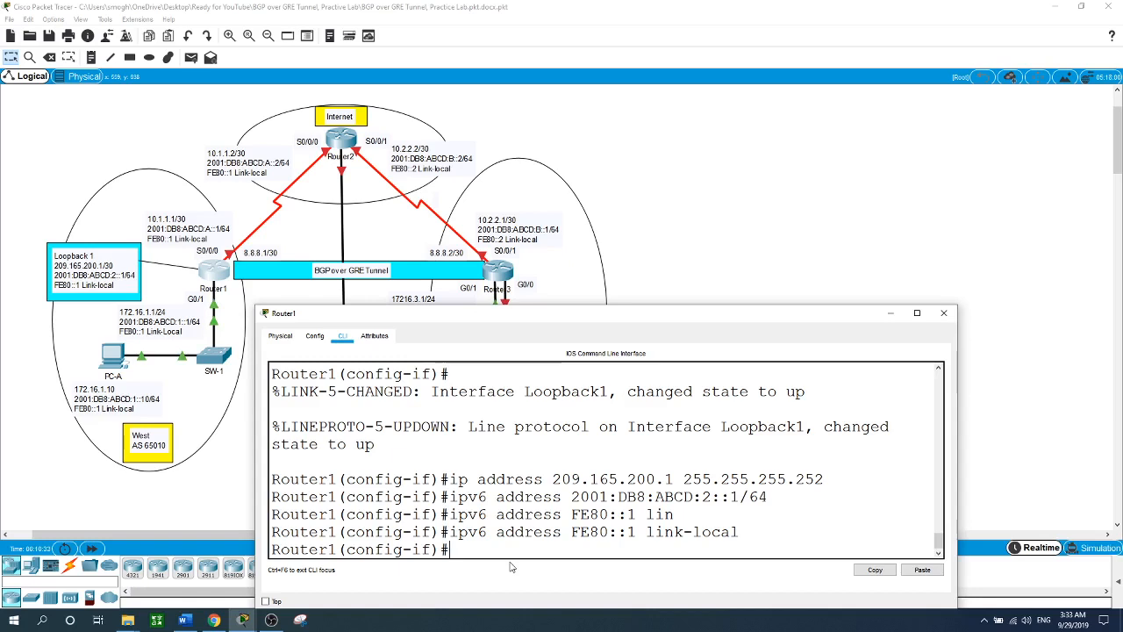
text(exit)
key(Return)
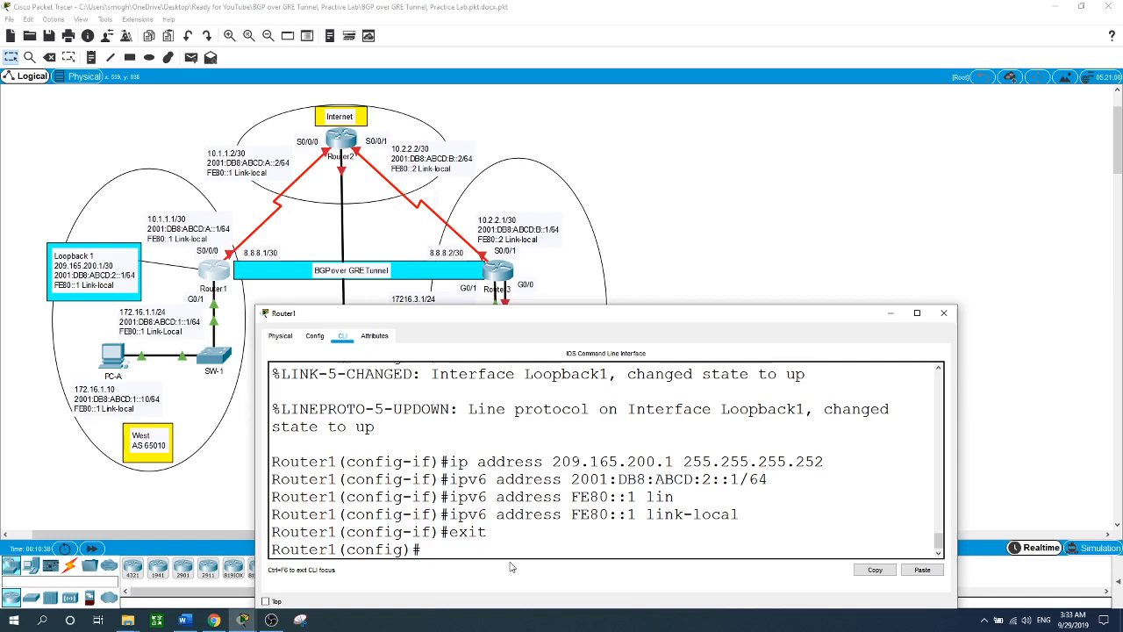
text(ip http server)
- Try 'ip http server', then create privilege-15 user Web with a password on Router1
key(Return)
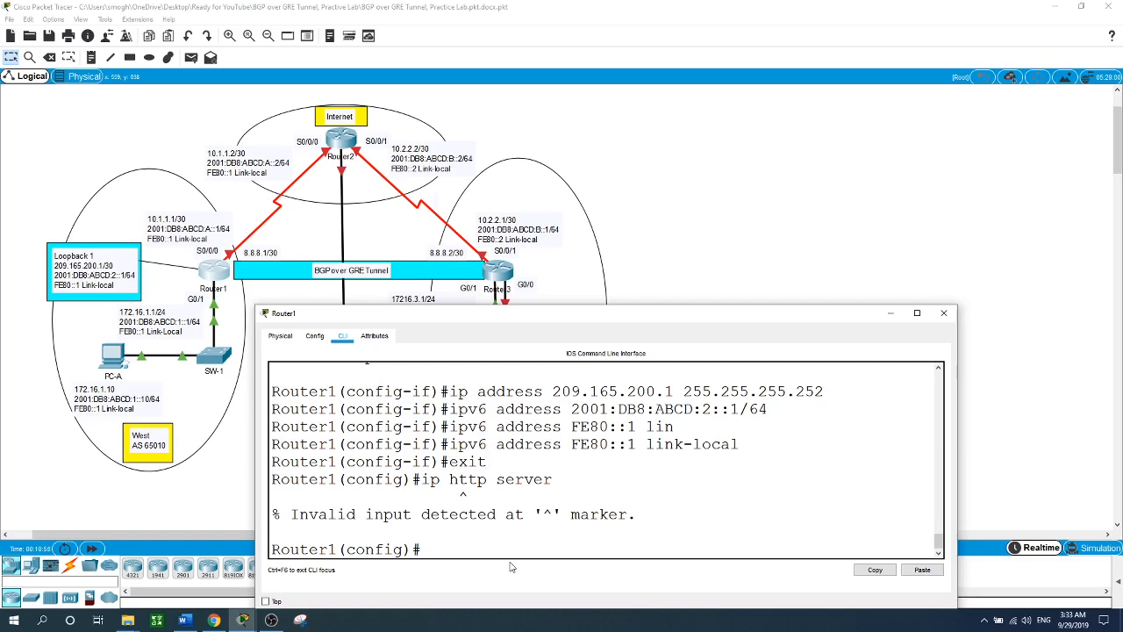
text(user)
key(Tab)
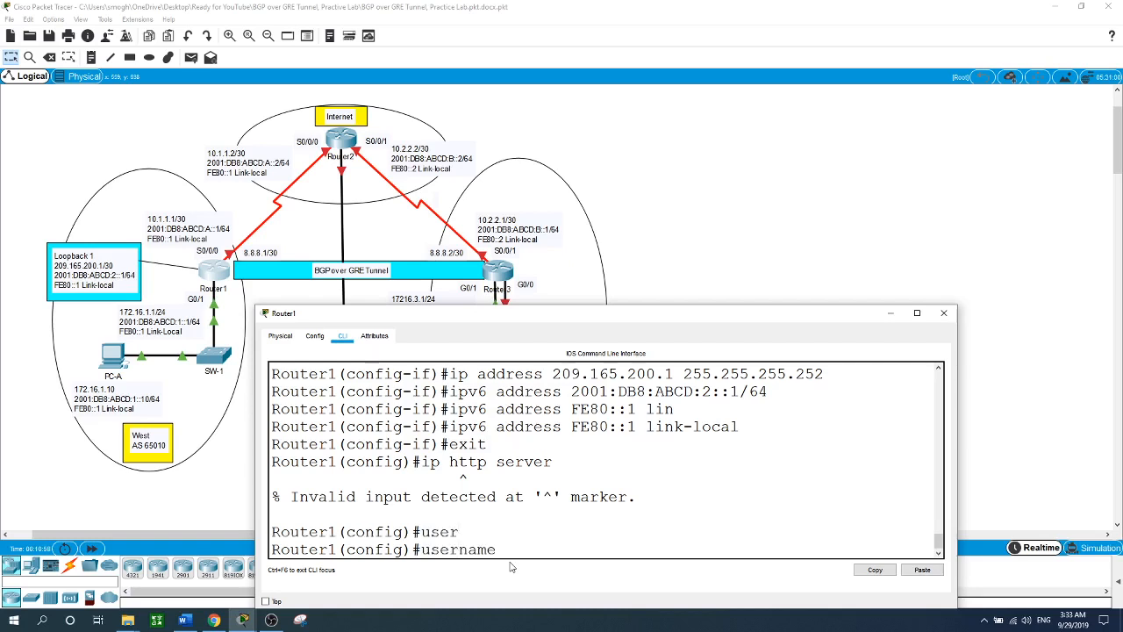
text(Web pr)
key(Tab)
text(1)
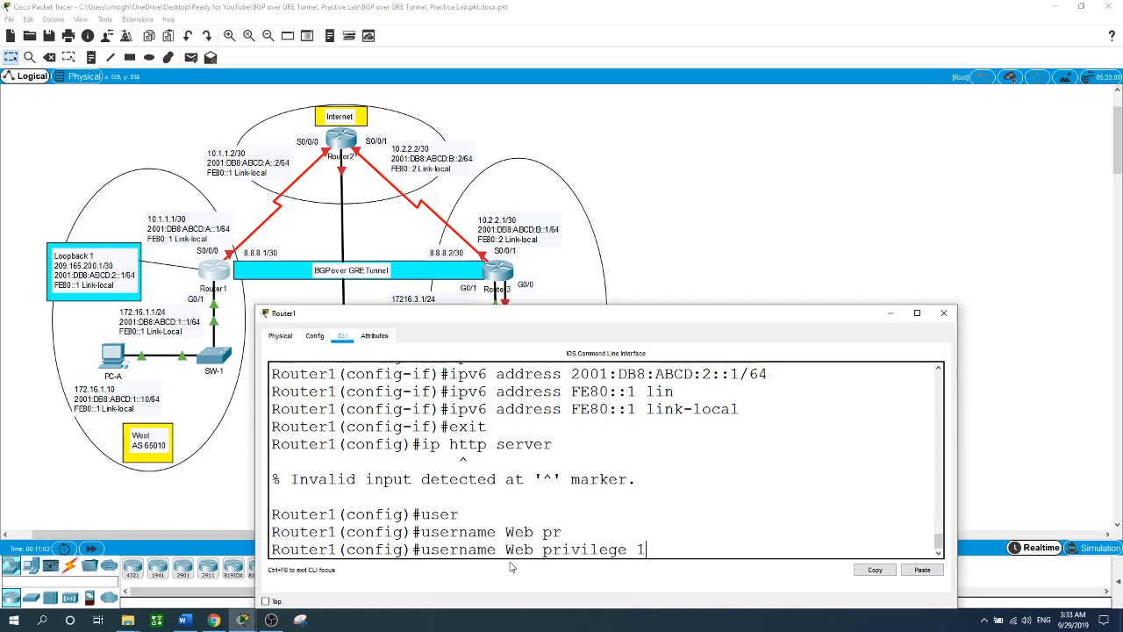
text(5 pa)
key(Tab)
text(cisco)
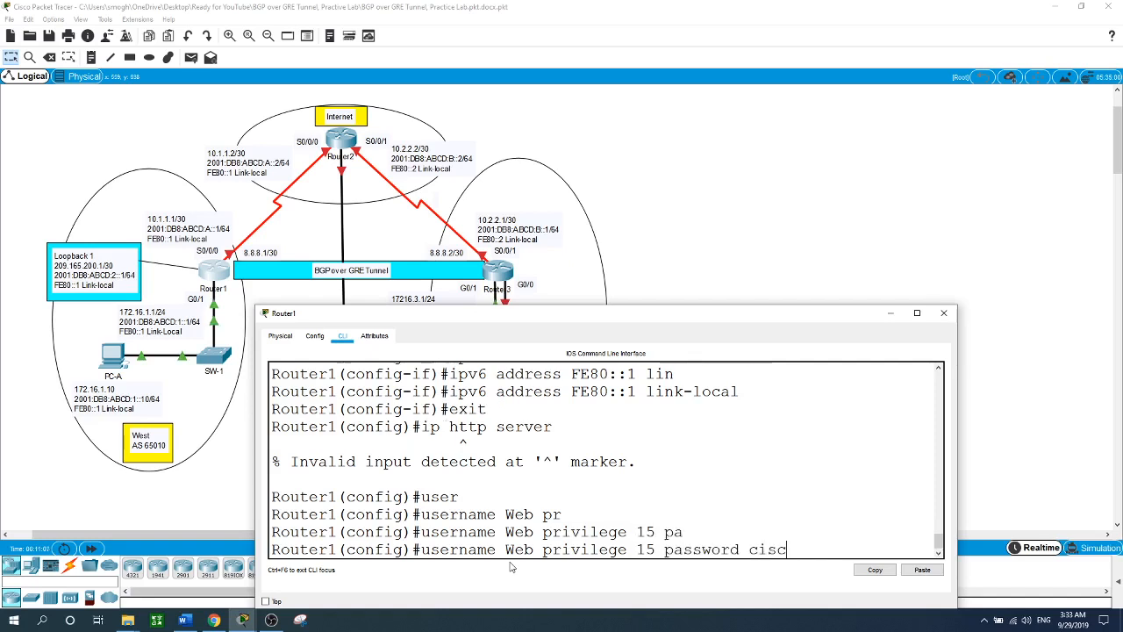
key(Return)
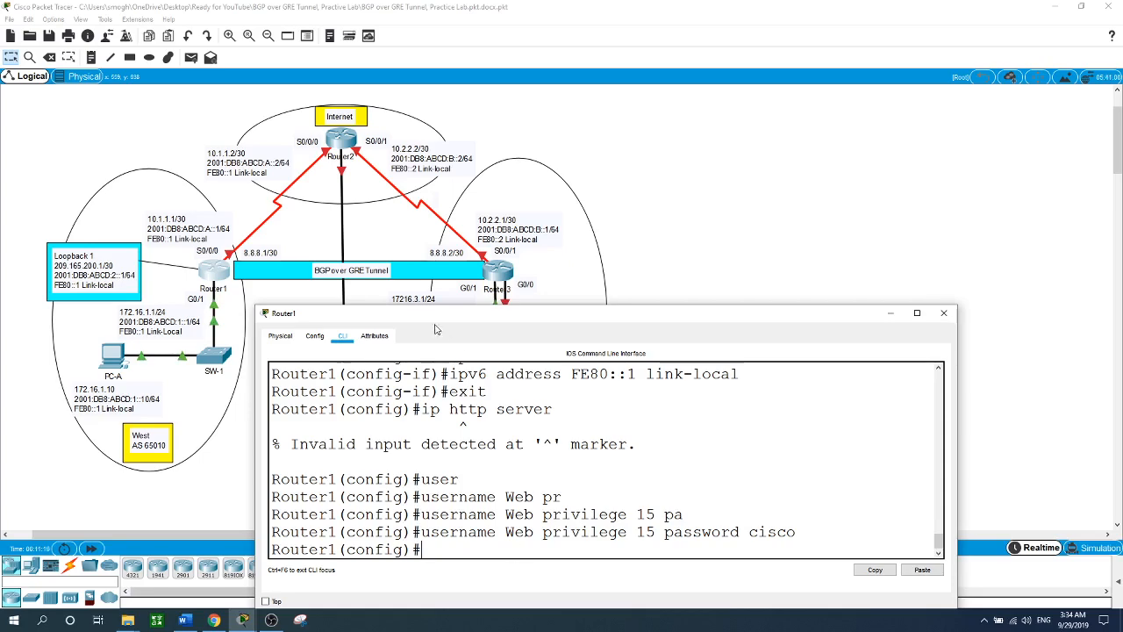
click(327, 151)
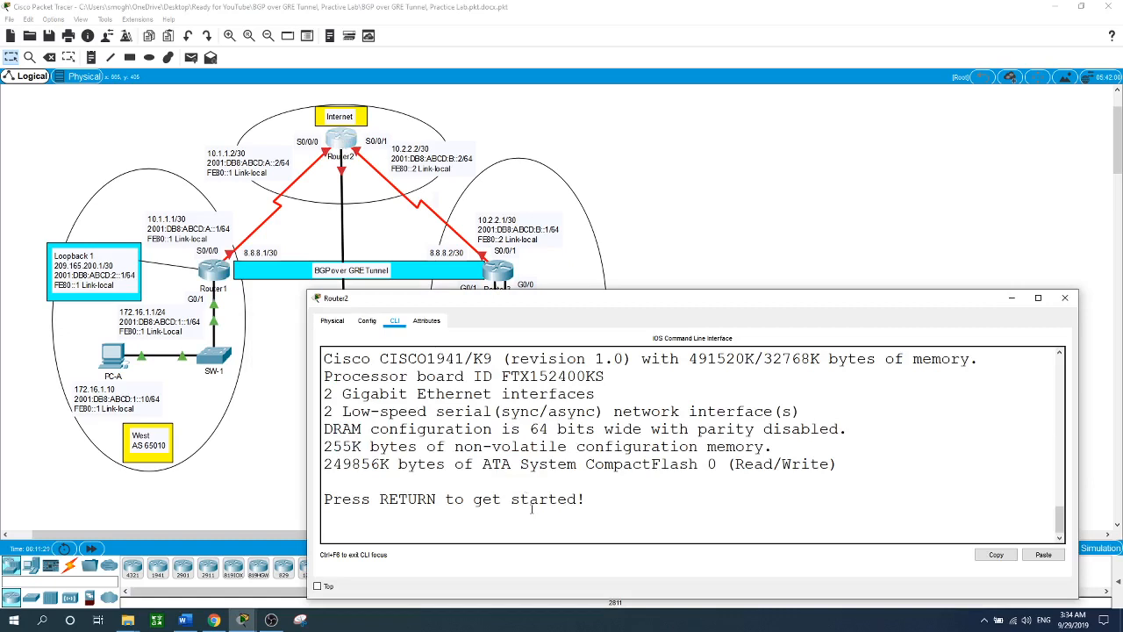
- Enter global configuration on Router2's console and set the hostname to Router2
key(Return)
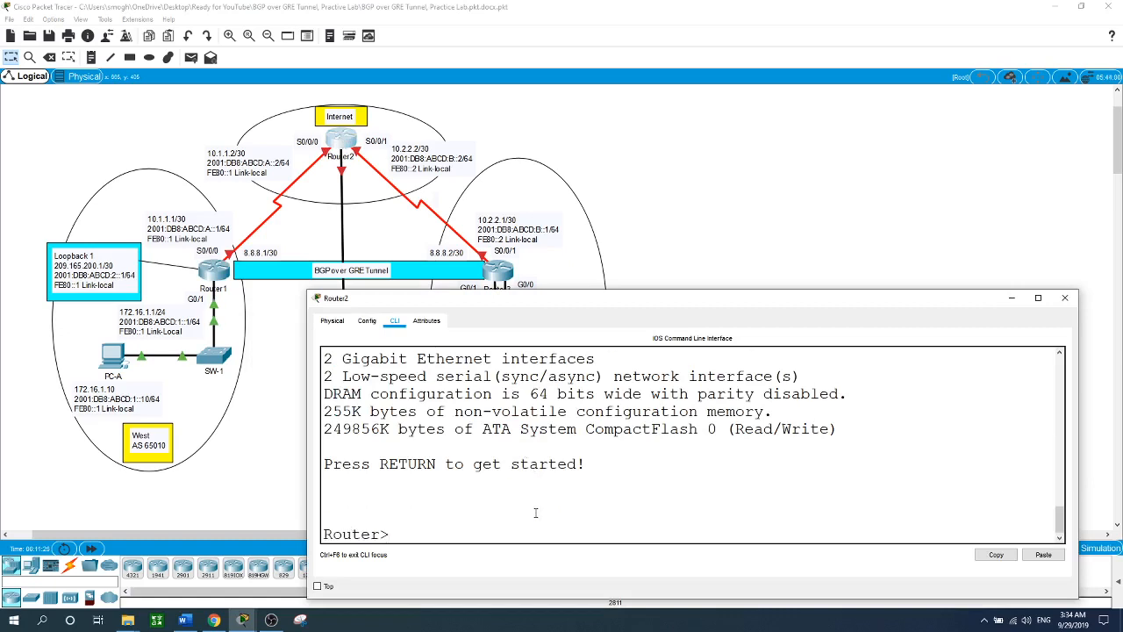
text(en)
key(Return)
text(conf t)
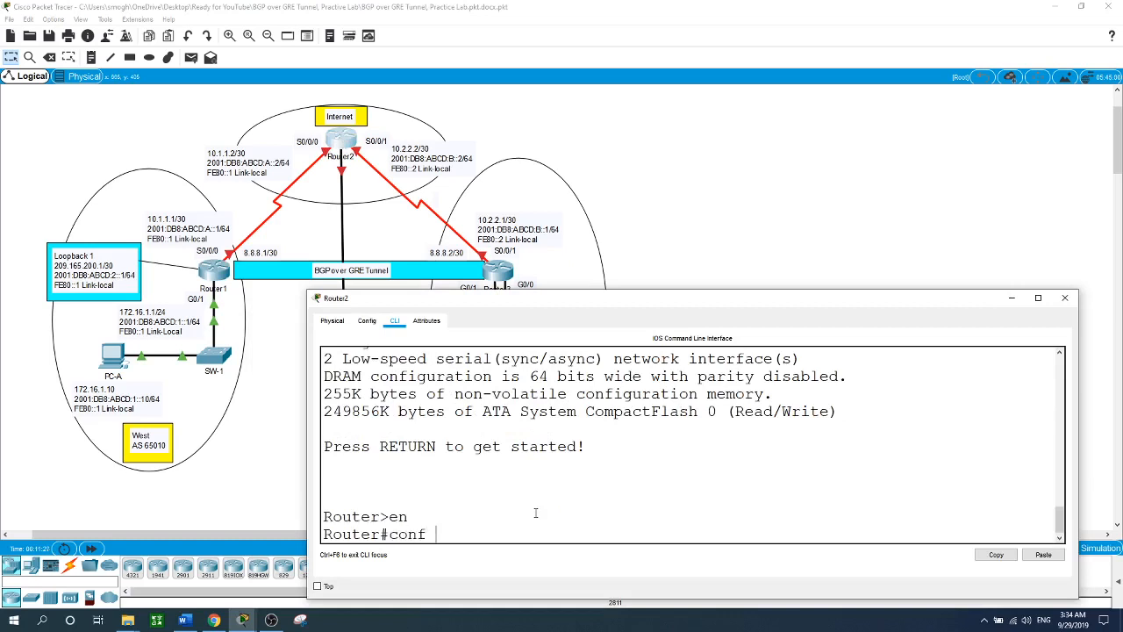
key(Return)
text(hostna)
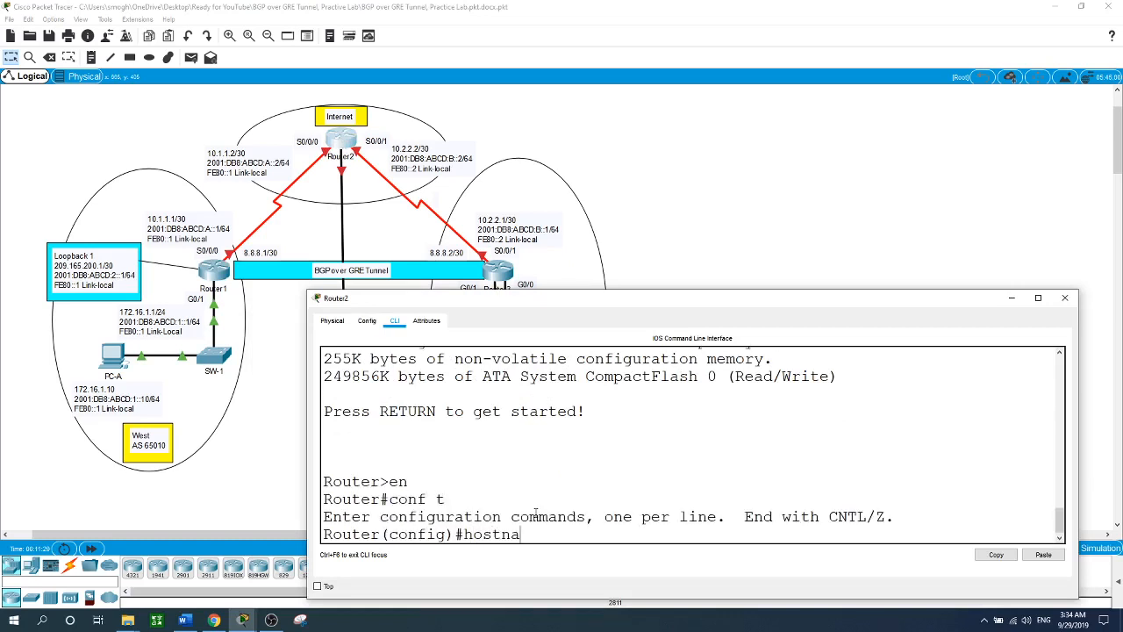
text(me Router2)
key(Return)
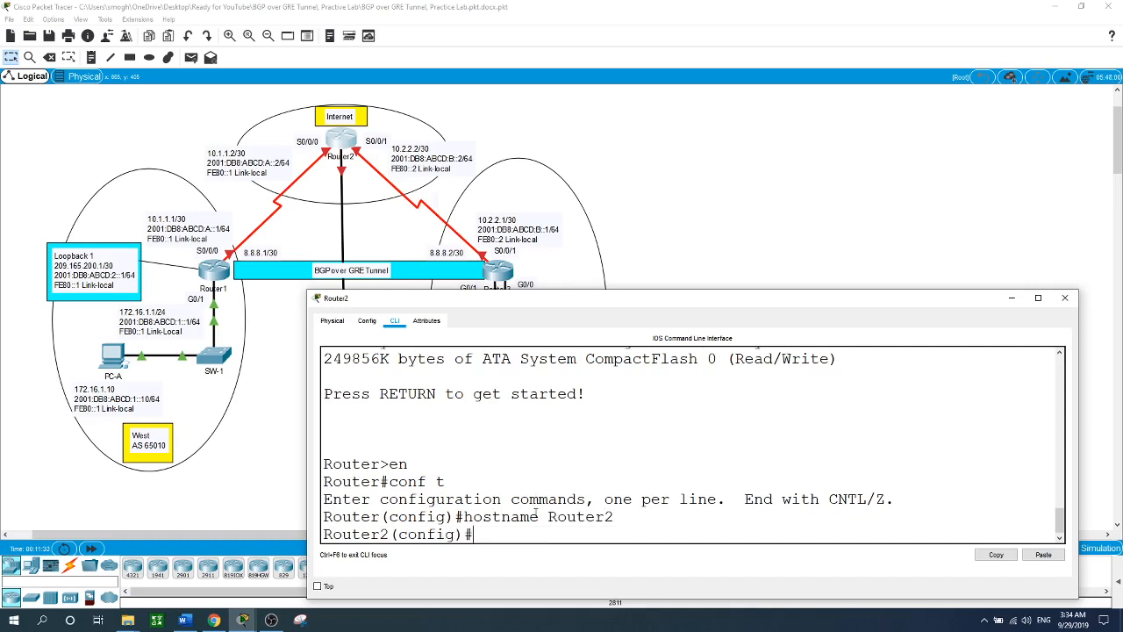
- Give S0/0/0 the addresses 10.1.1.2/30 and 2001:DB8:ABCD:A::2/64
text(int s0/0/0)
key(Return)
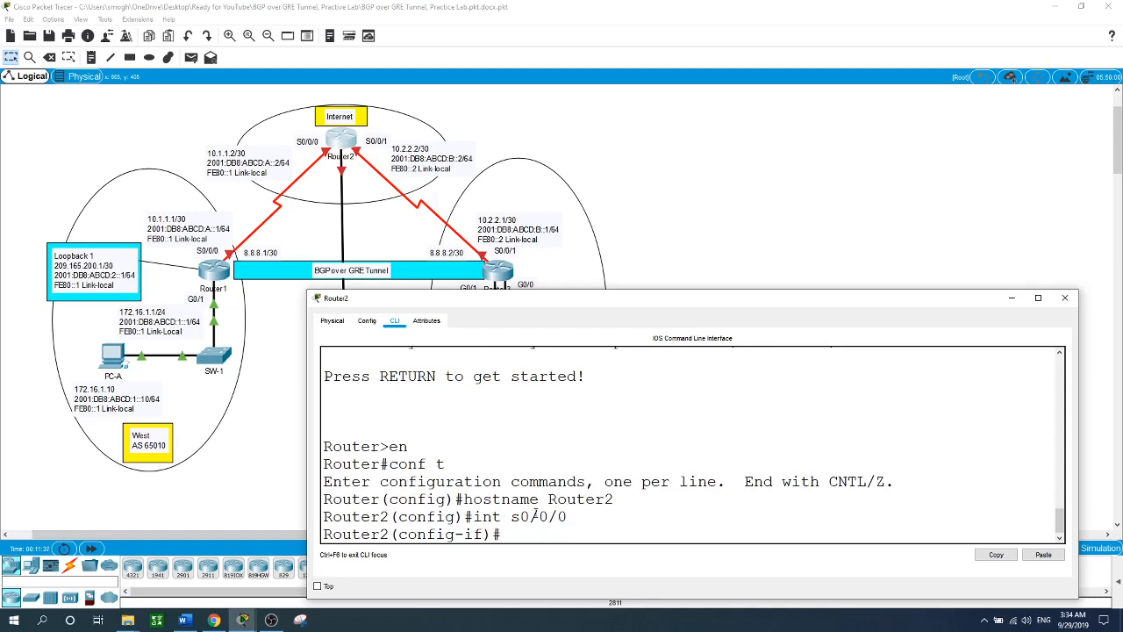
text(ip address 10.1.1.2 255.255.2)
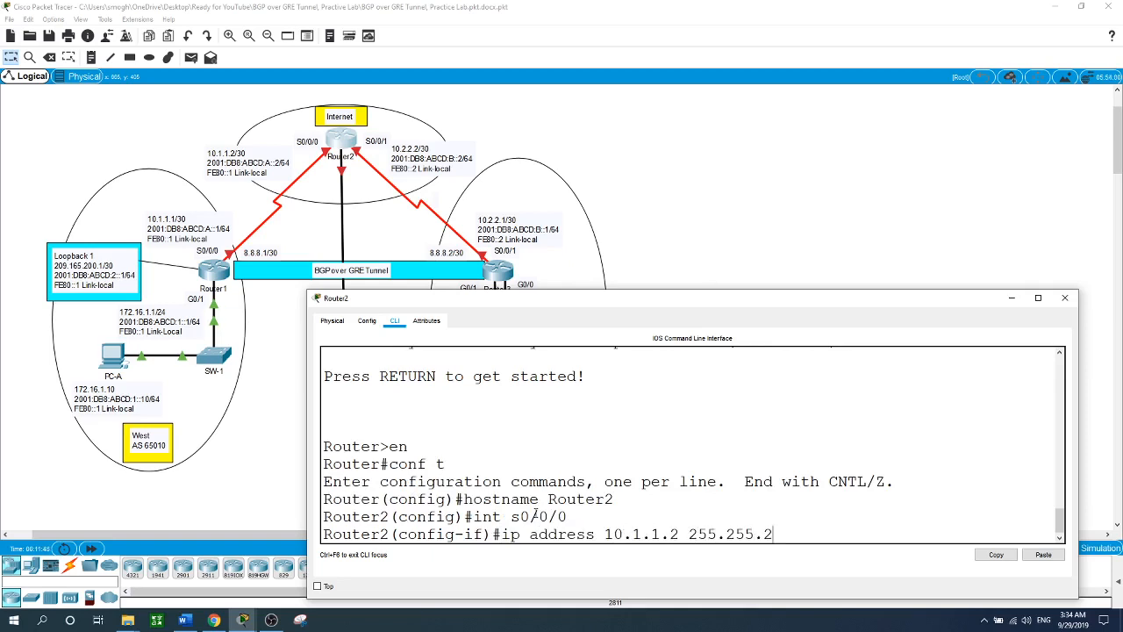
text(55.252)
key(Return)
text(ipv6)
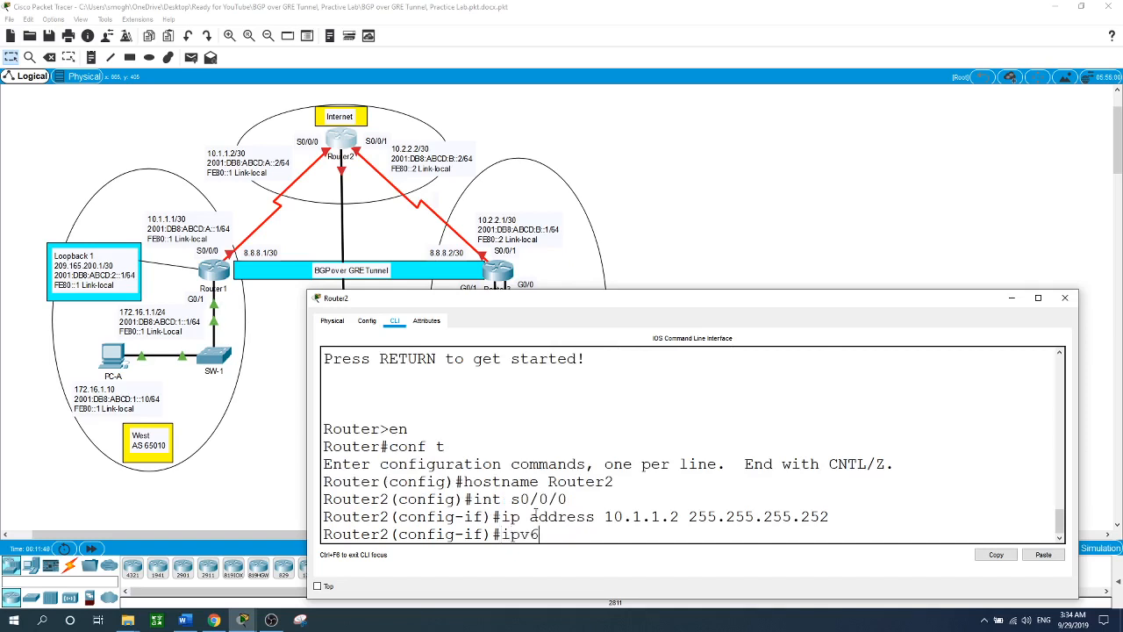
text( address 2001:DB8:ABCD:A)
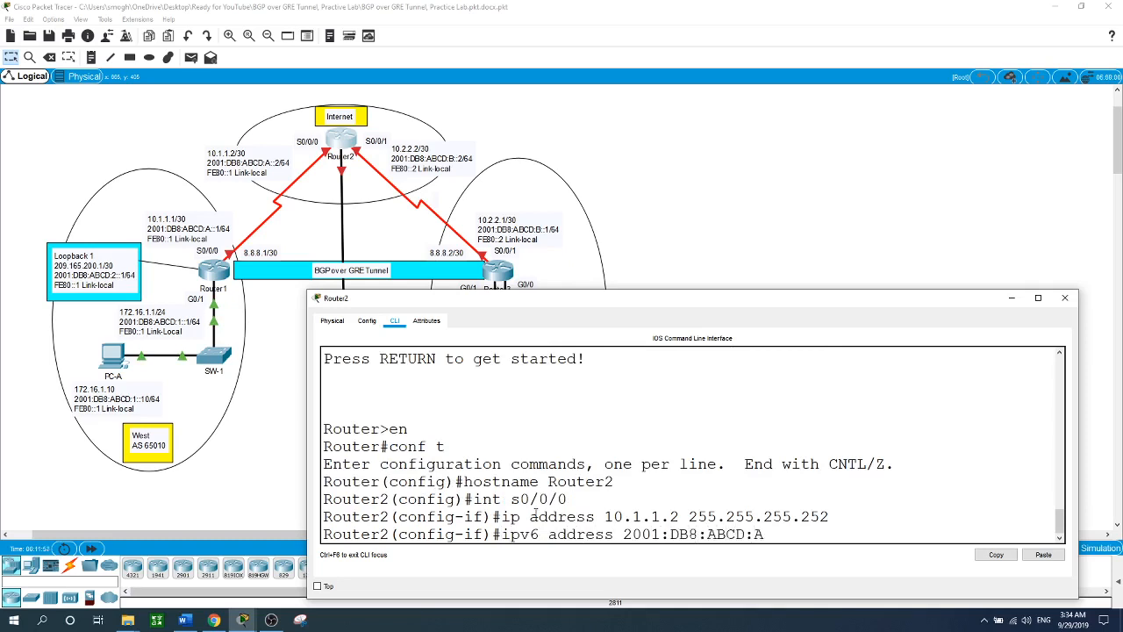
text(::2/64)
key(Return)
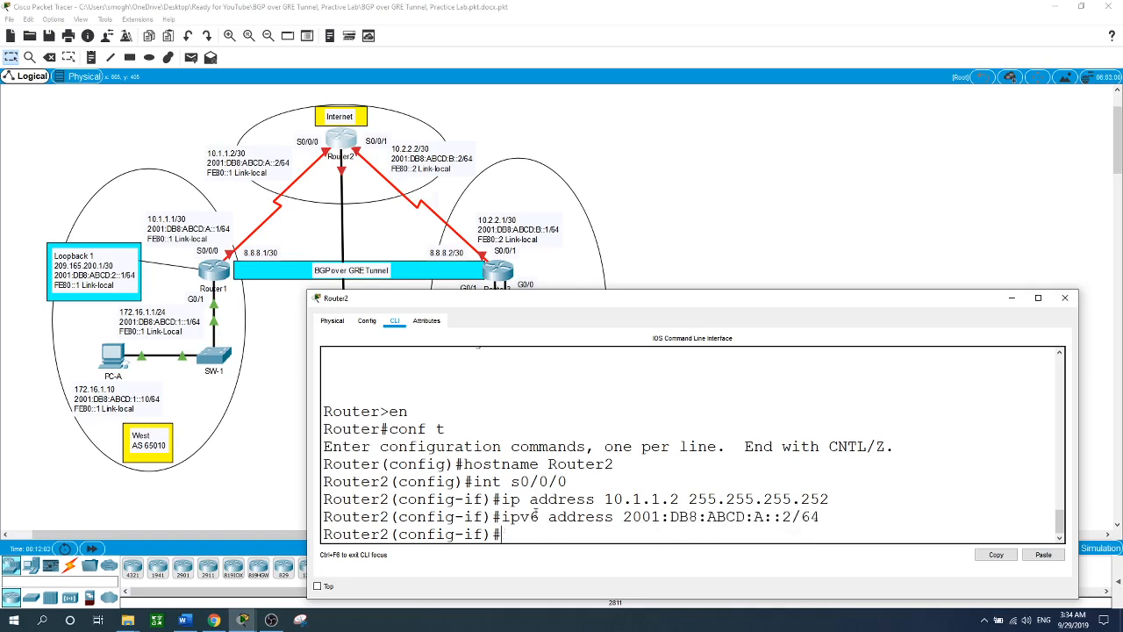
- Add link-local FE80::2, set PPP encapsulation and enable S0/0/0
text(ipv6 address FE80)
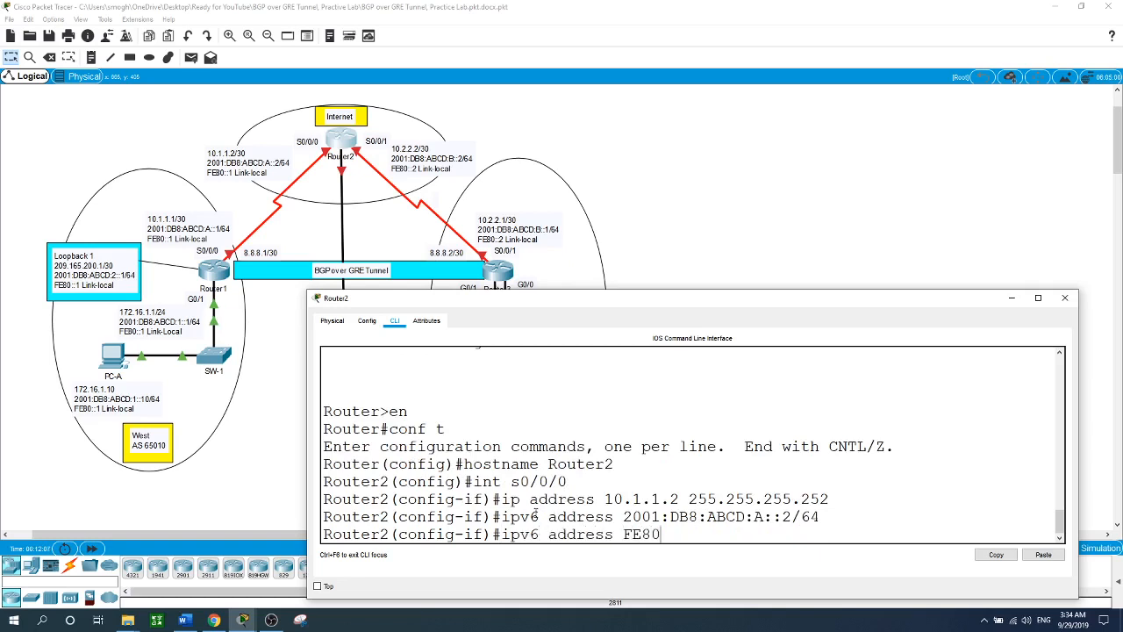
text(::2 lik)
key(Tab)
key(BackSpace)
text(n)
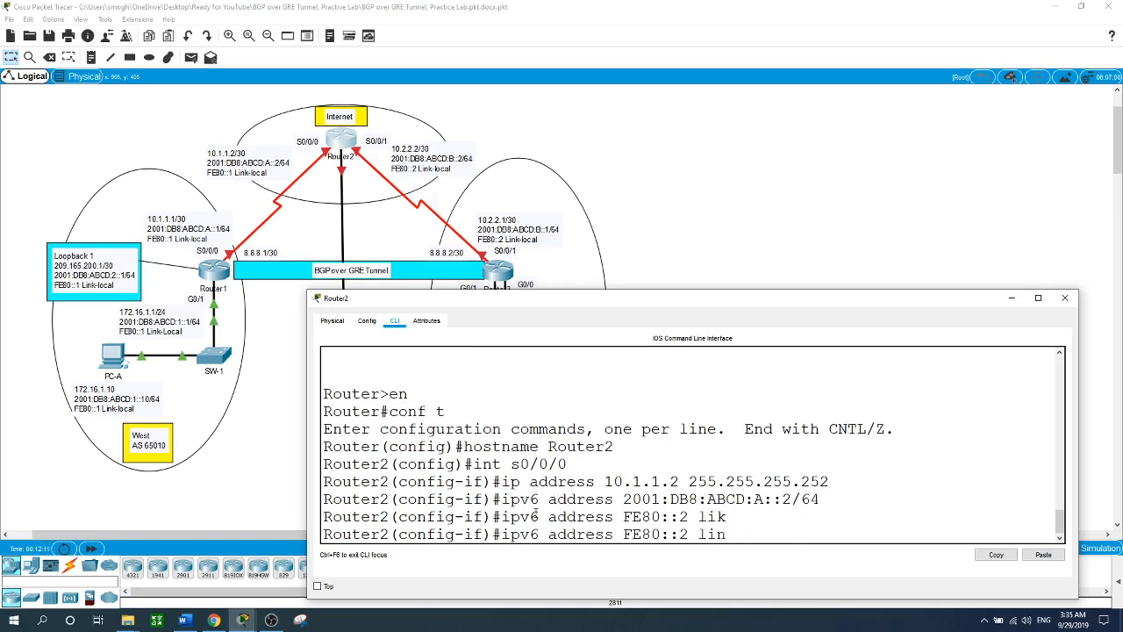
key(Tab)
key(Return)
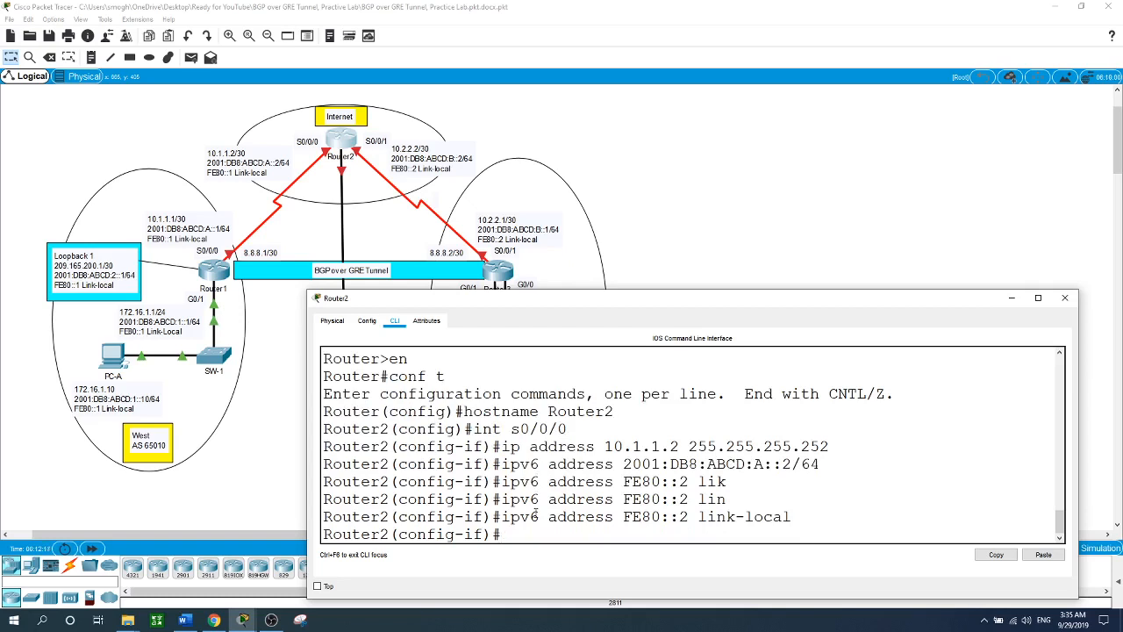
text(en)
key(Tab)
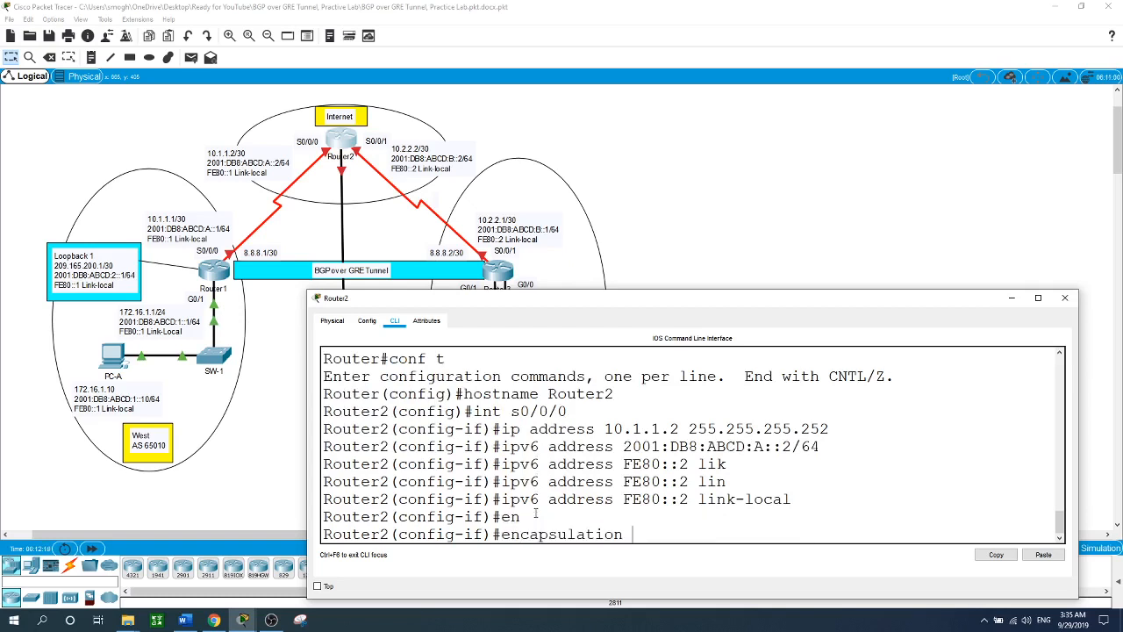
text(ppp)
key(Return)
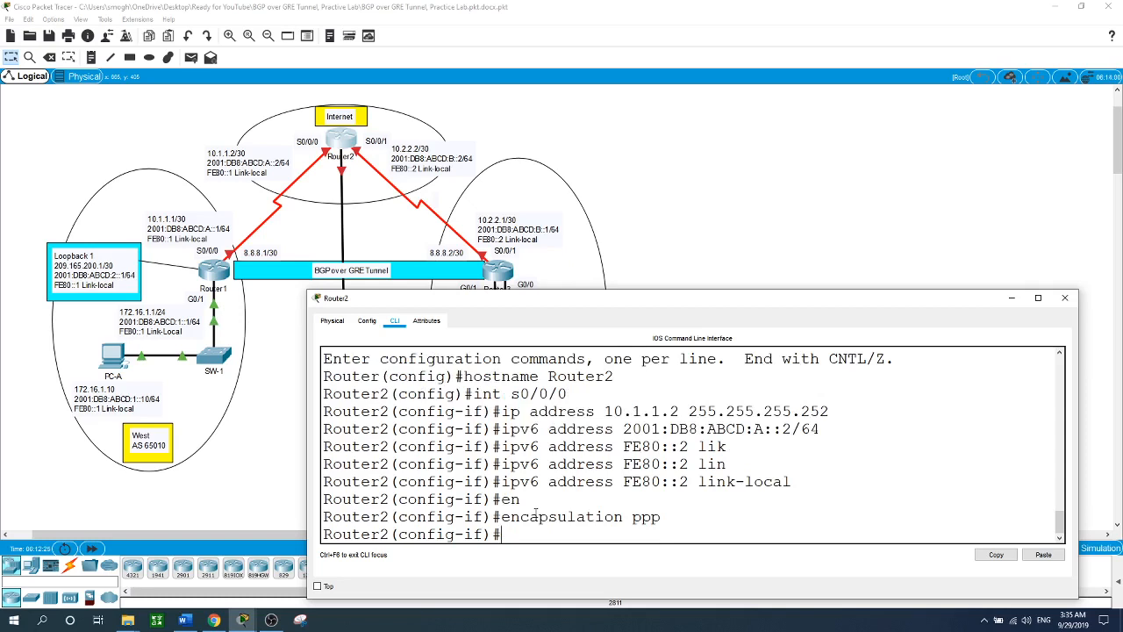
text(no shut)
key(Return)
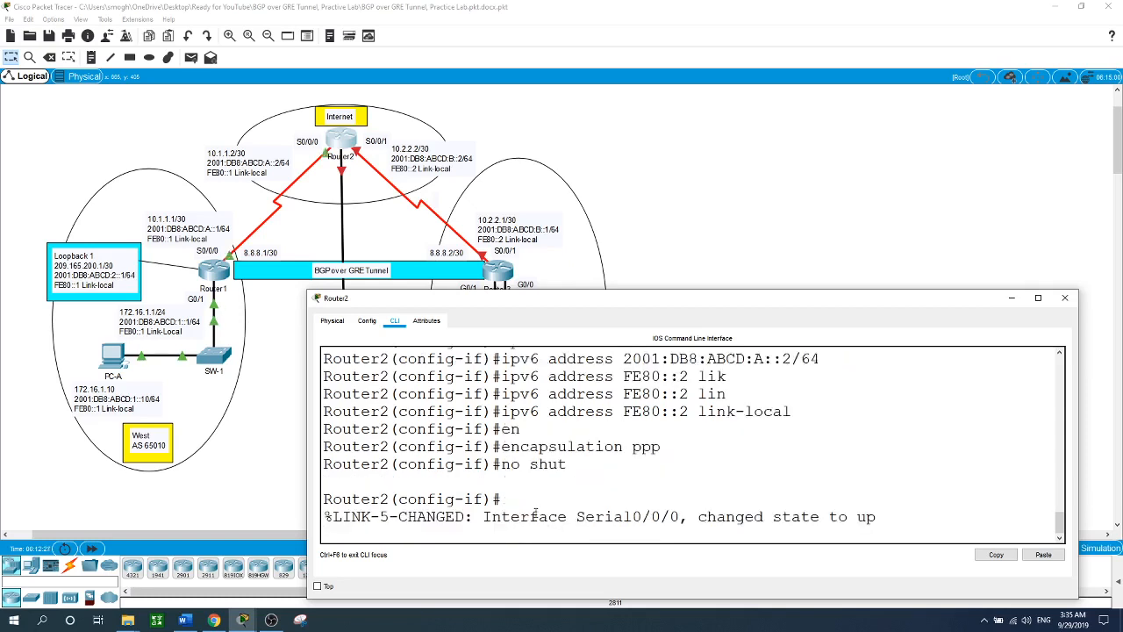
- Require CHAP authentication on Router2's S0/0/0 and leave interface configuration
key(Return)
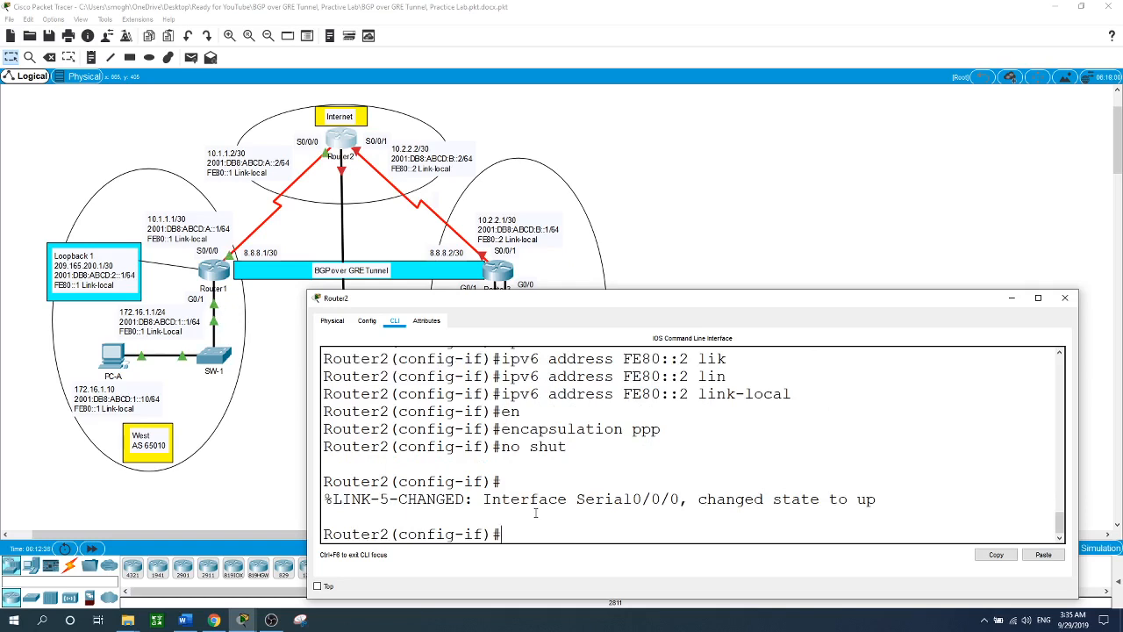
text(ppp authe)
key(Tab)
text(chap)
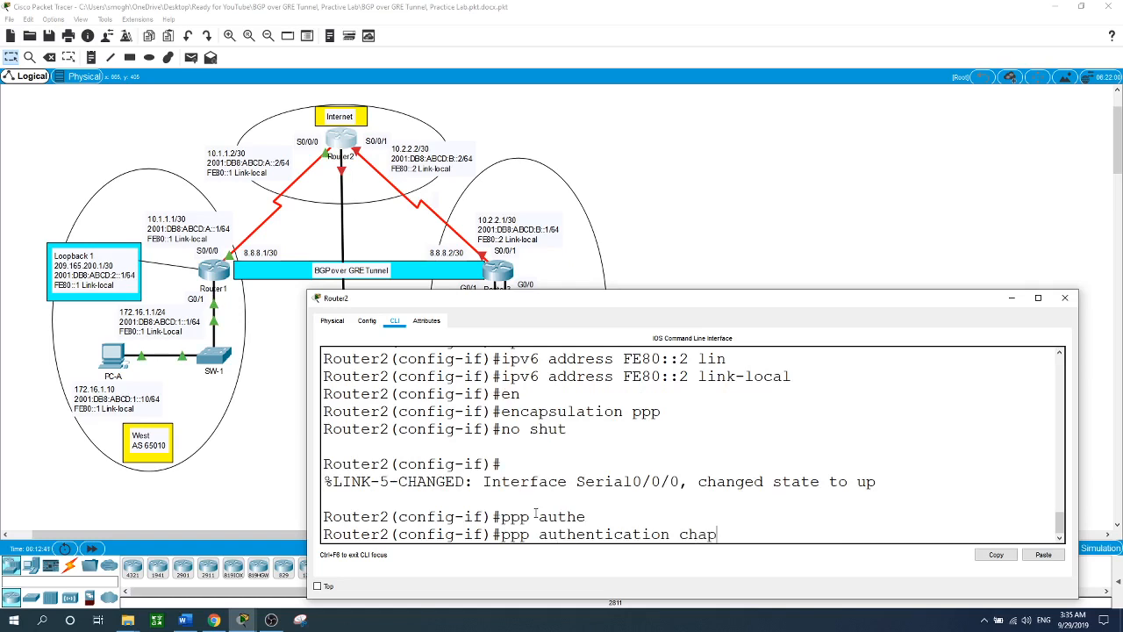
key(Return)
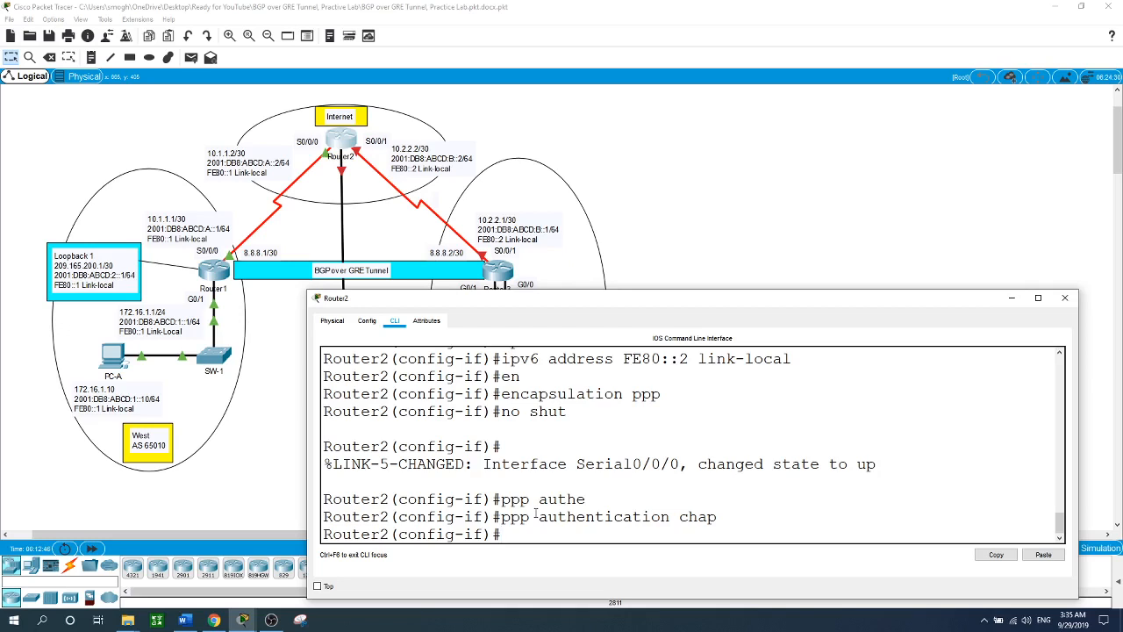
text(exit)
key(Return)
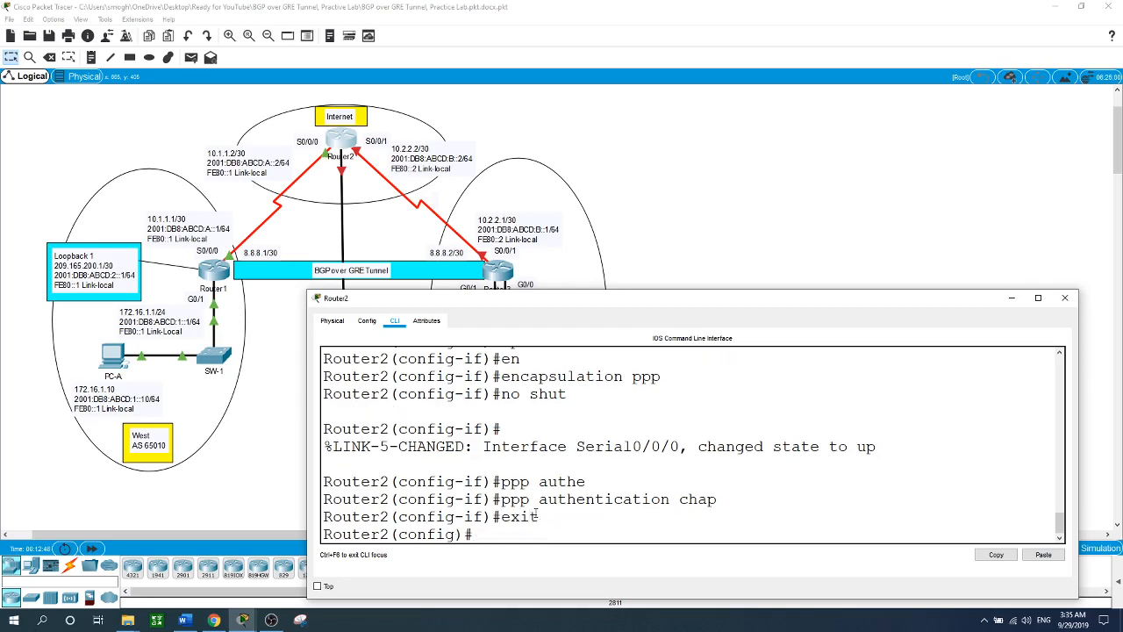
- Create local username Router1 with its CHAP password, then select interface S0/0/1
text(uer)
key(Tab)
key(BackSpace)
text(e)
key(Tab)
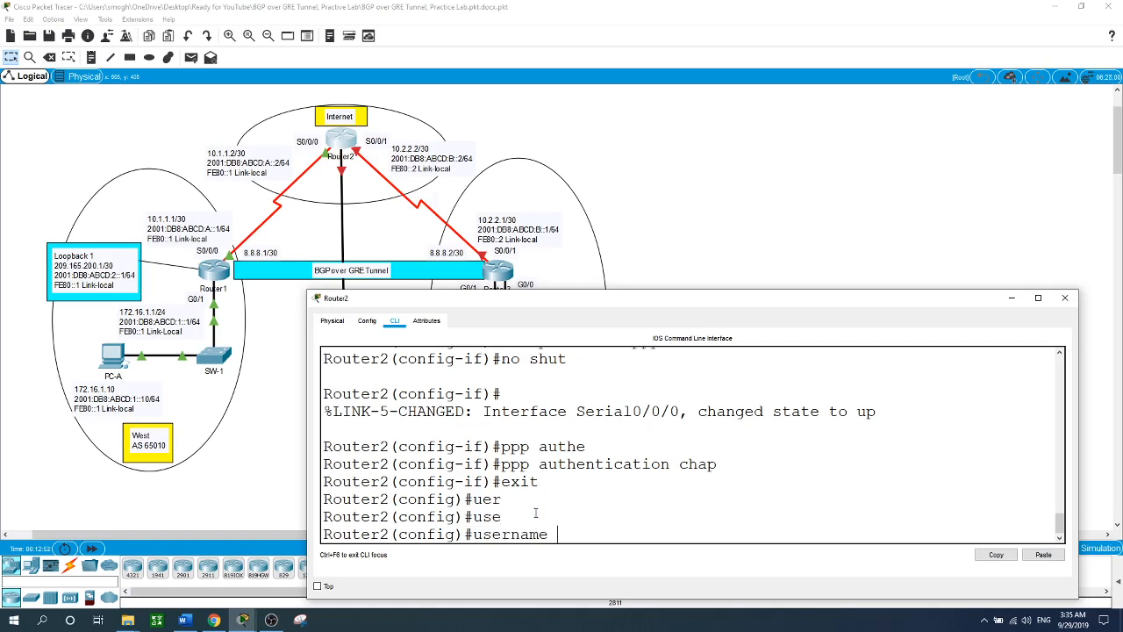
text(Router1 pas)
key(Tab)
text(cisc)
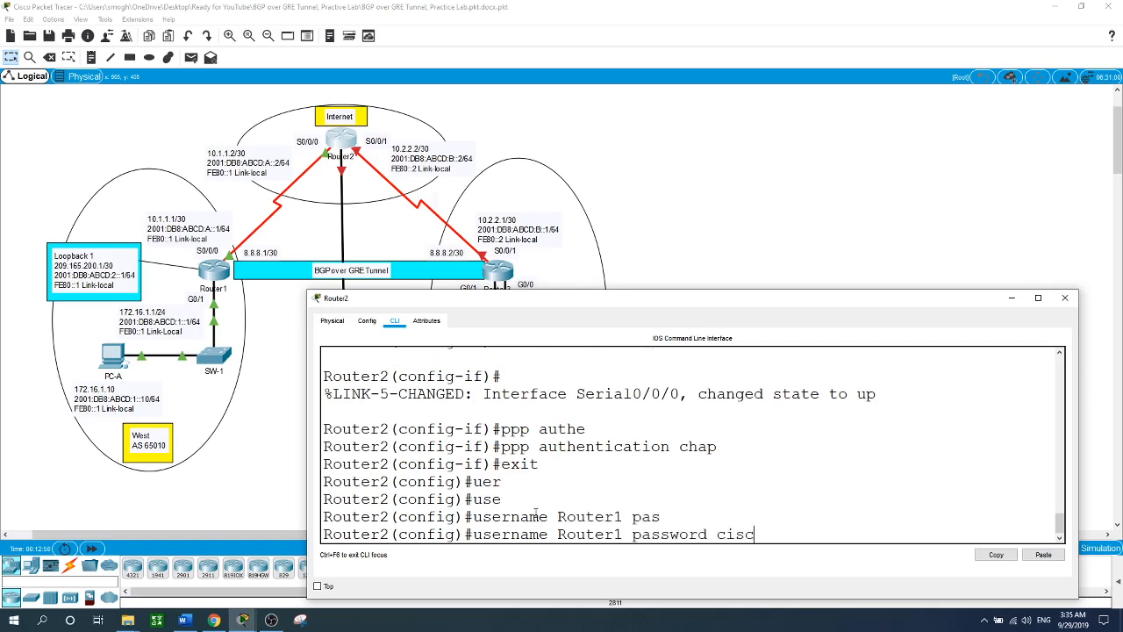
text(o)
key(Return)
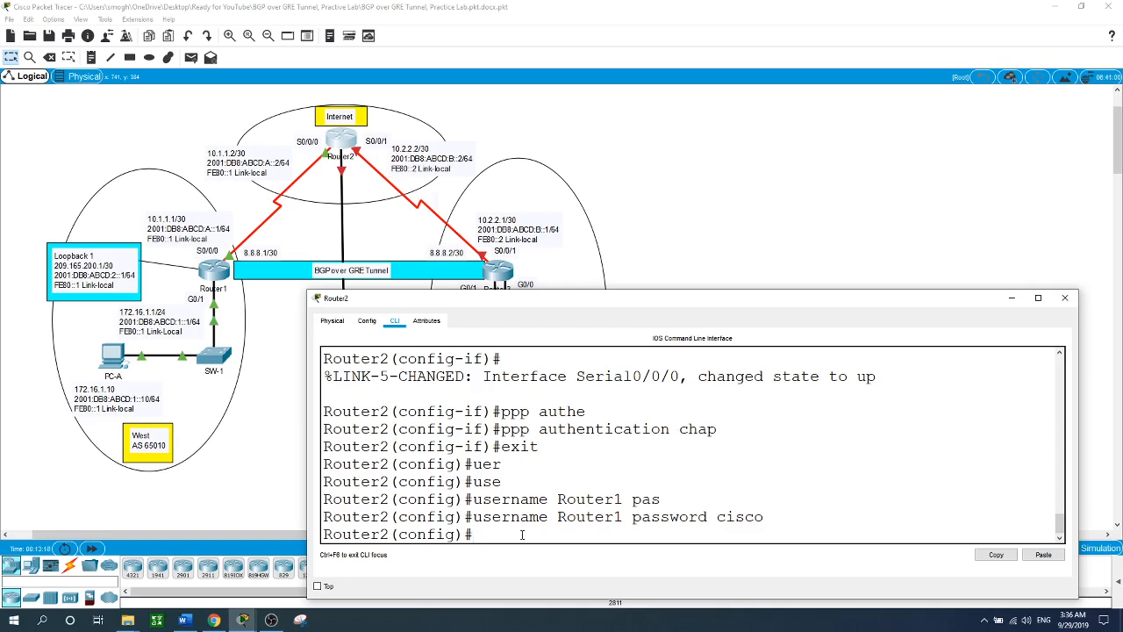
text(int s0/0/1)
- Give Router2's S0/0/1 10.2.2.2 255.255.255.252 and 2001:DB8:ABCD:B::2/64
key(Return)
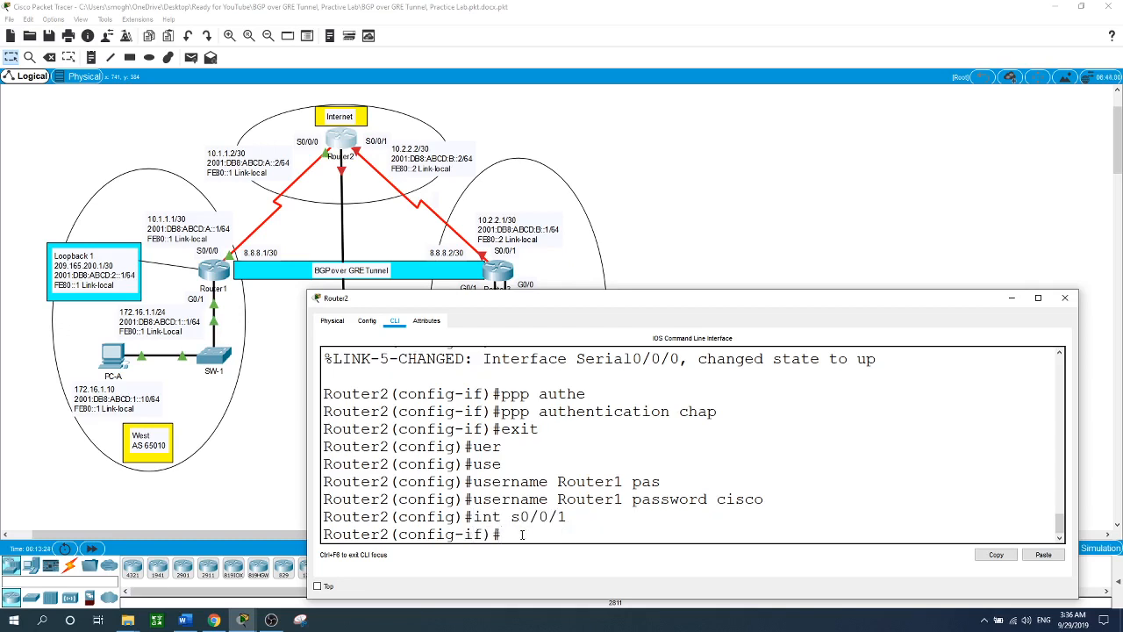
text(ip address 10.2.2.2)
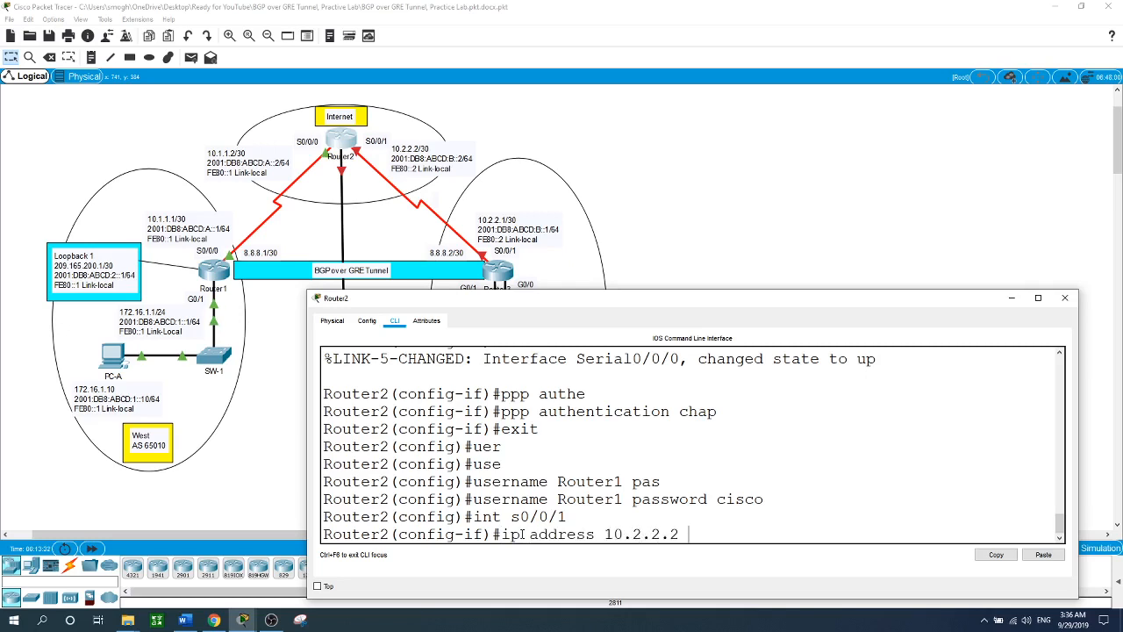
text( 255.255.255.255)
key(BackSpace)
text(2)
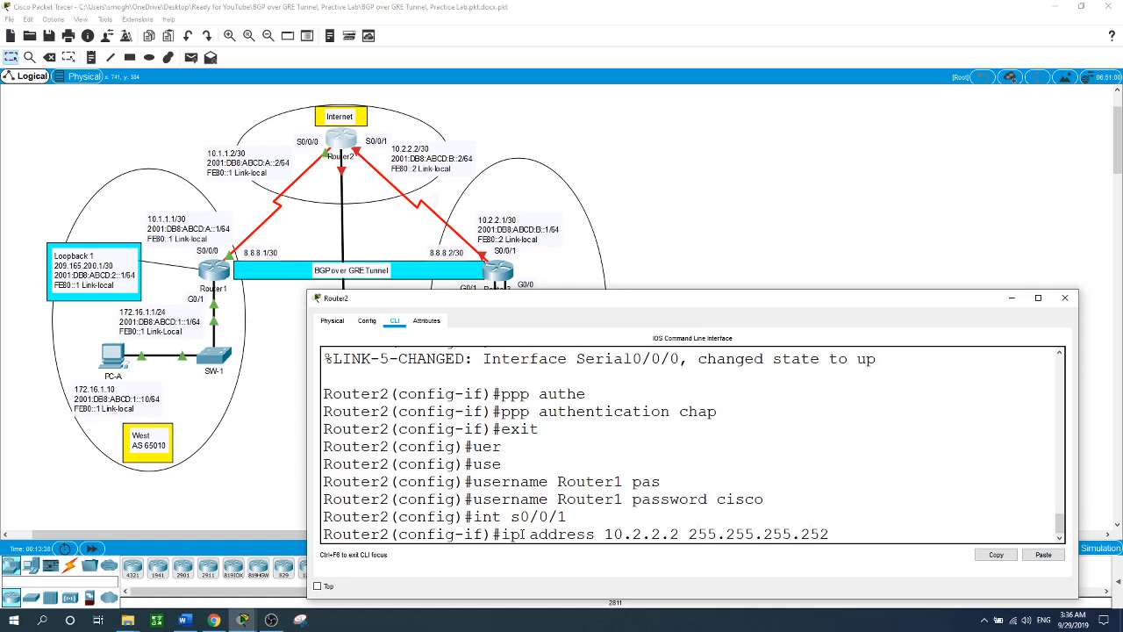
key(Return)
text(ipv)
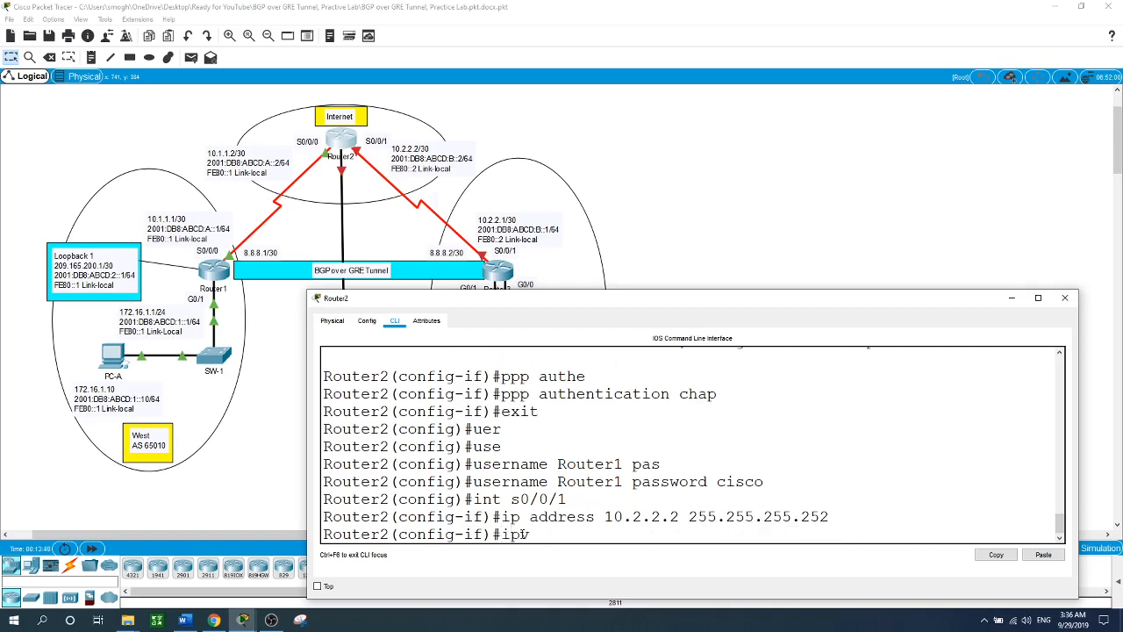
text(6 address 2001:DB8:AB)
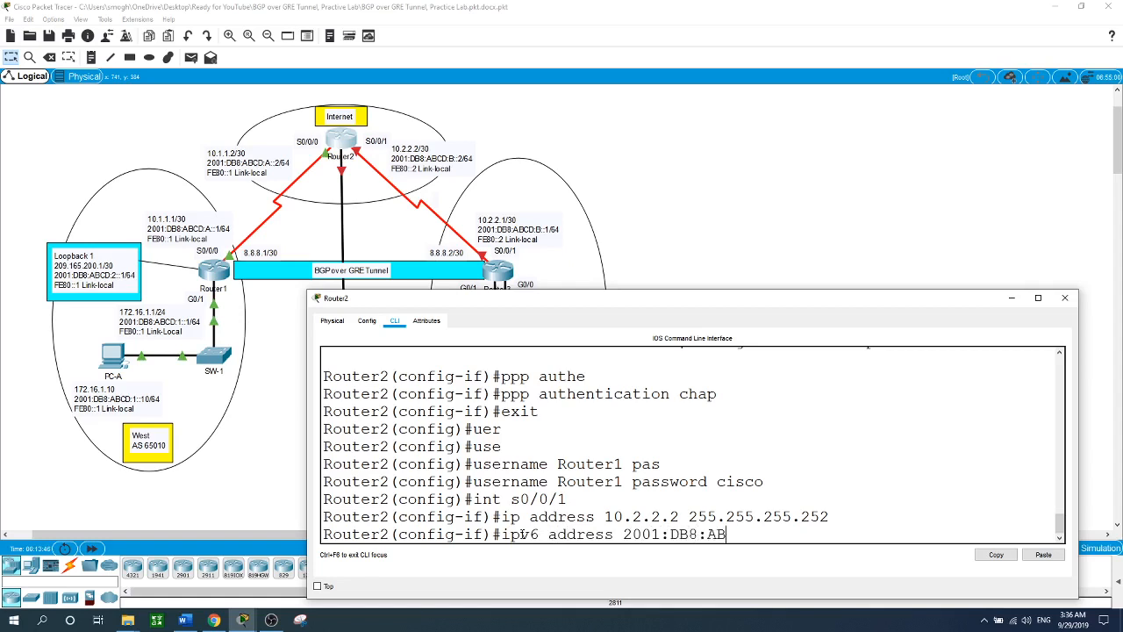
text(CD:B::2/64)
key(Return)
- Add link-local address FE80::2 to S0/0/1 and bring the interface up with no shut
text(ipv6)
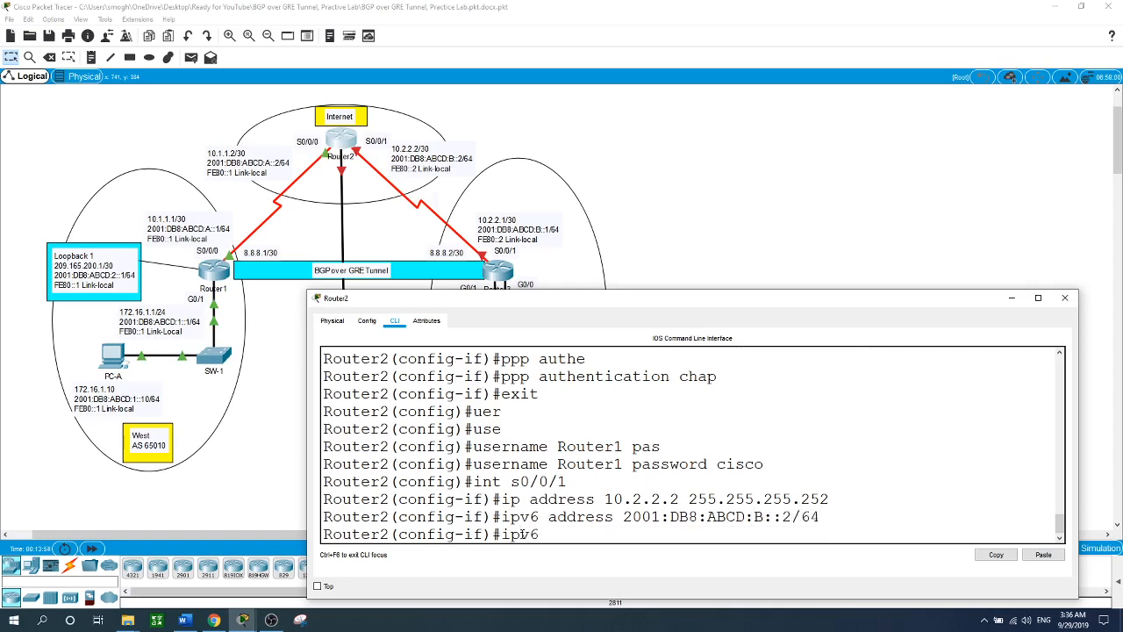
text( address FE80::2 lini)
key(Tab)
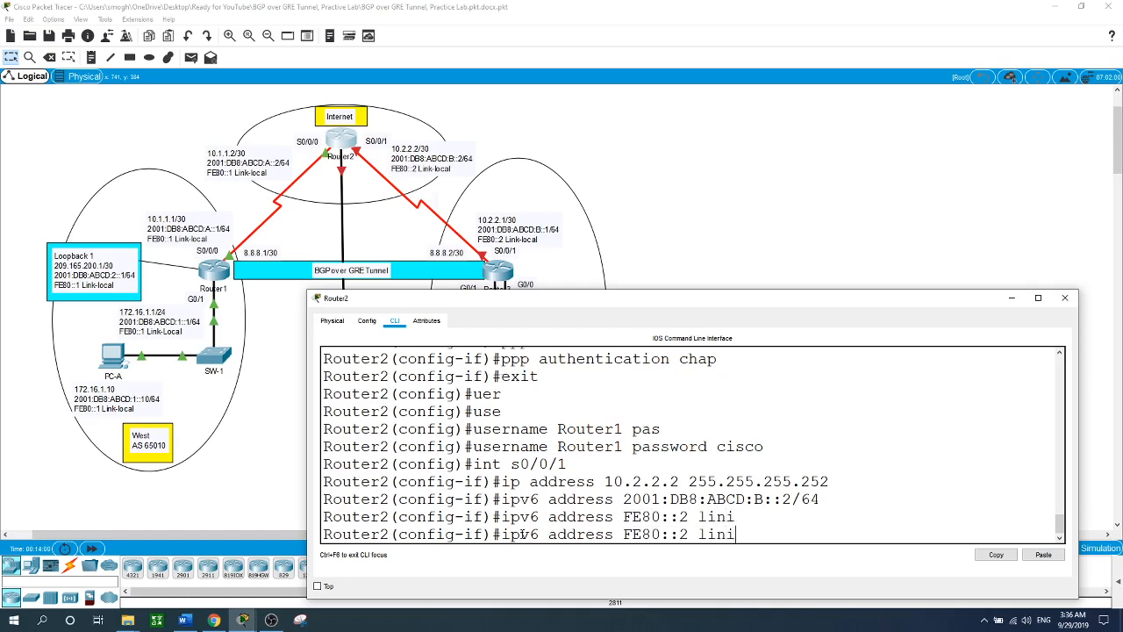
key(BackSpace)
key(Tab)
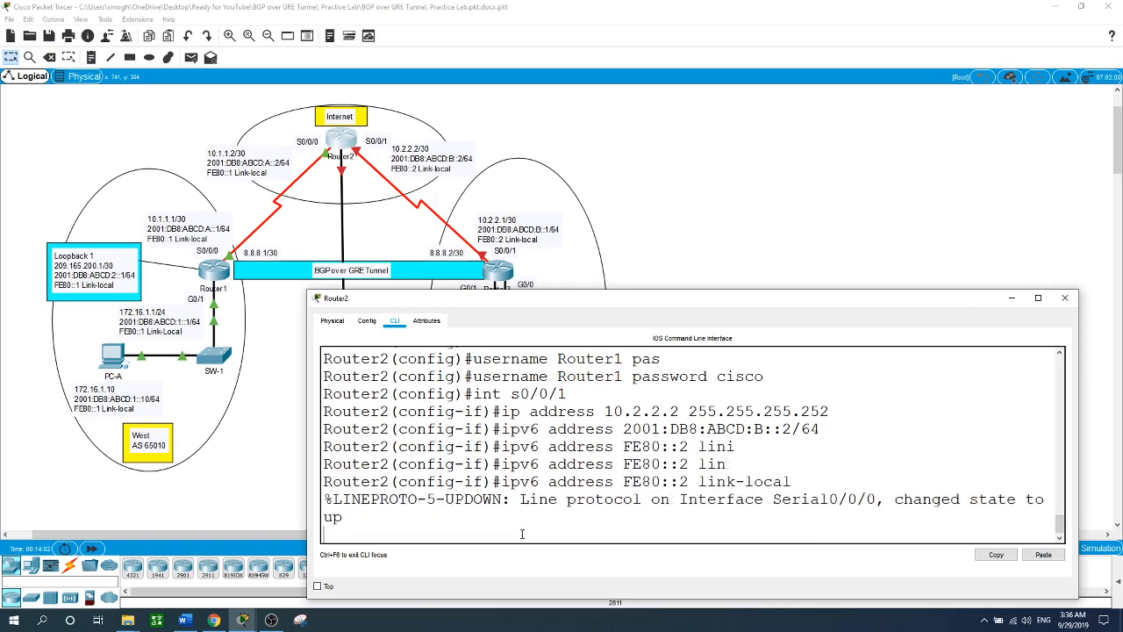
key(Return)
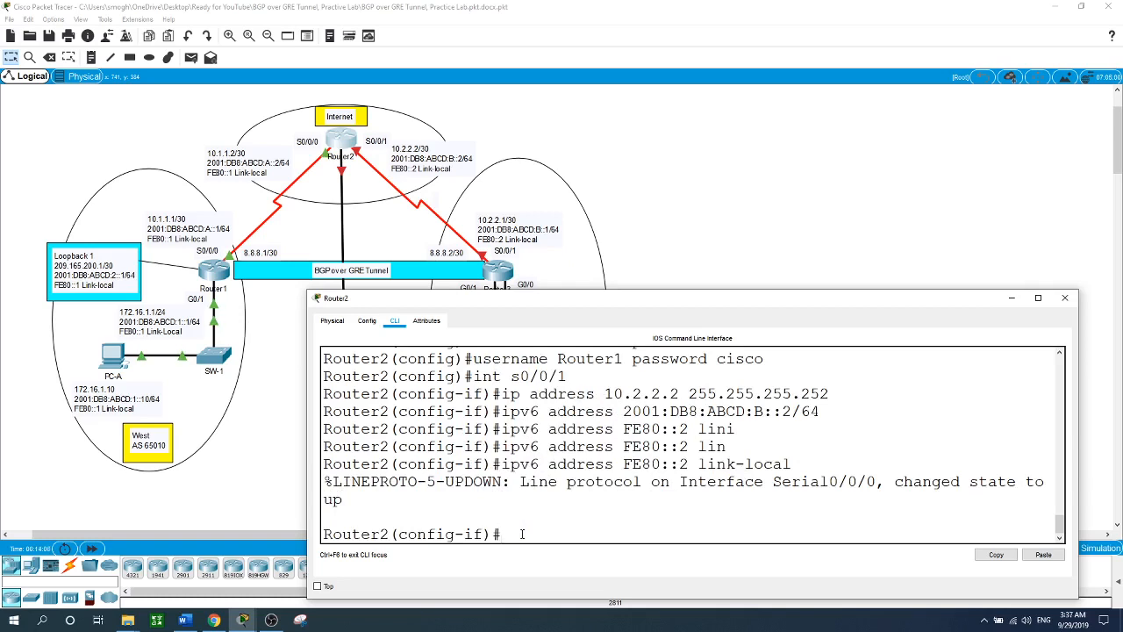
text(no shut)
key(Return)
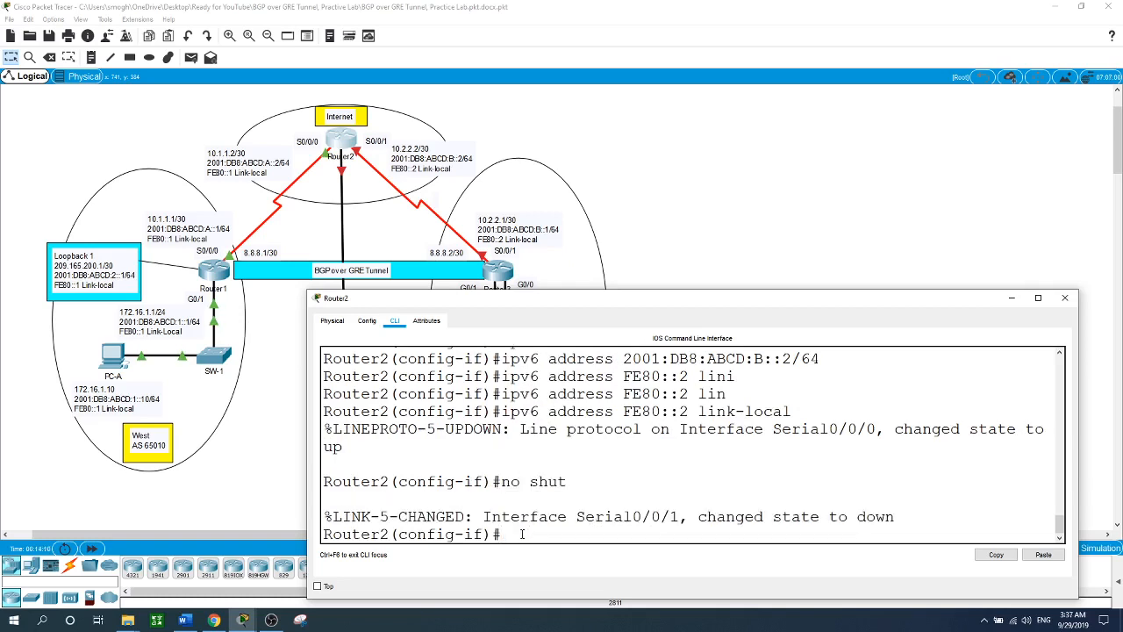
key(Return)
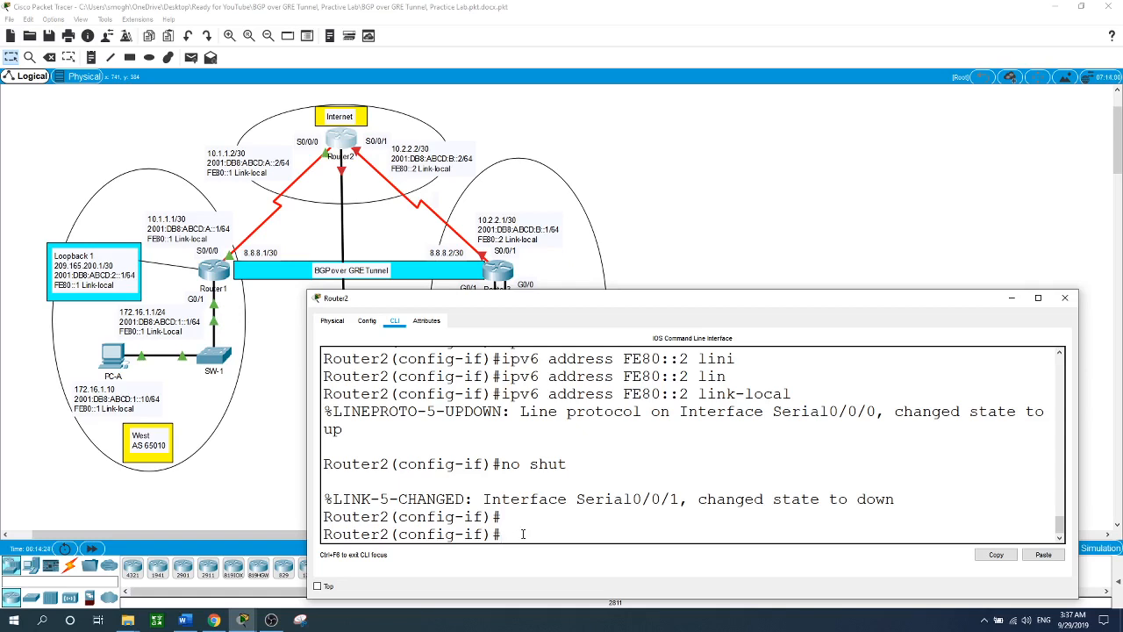
- Return to the topology and open Router3's command line
click(806, 181)
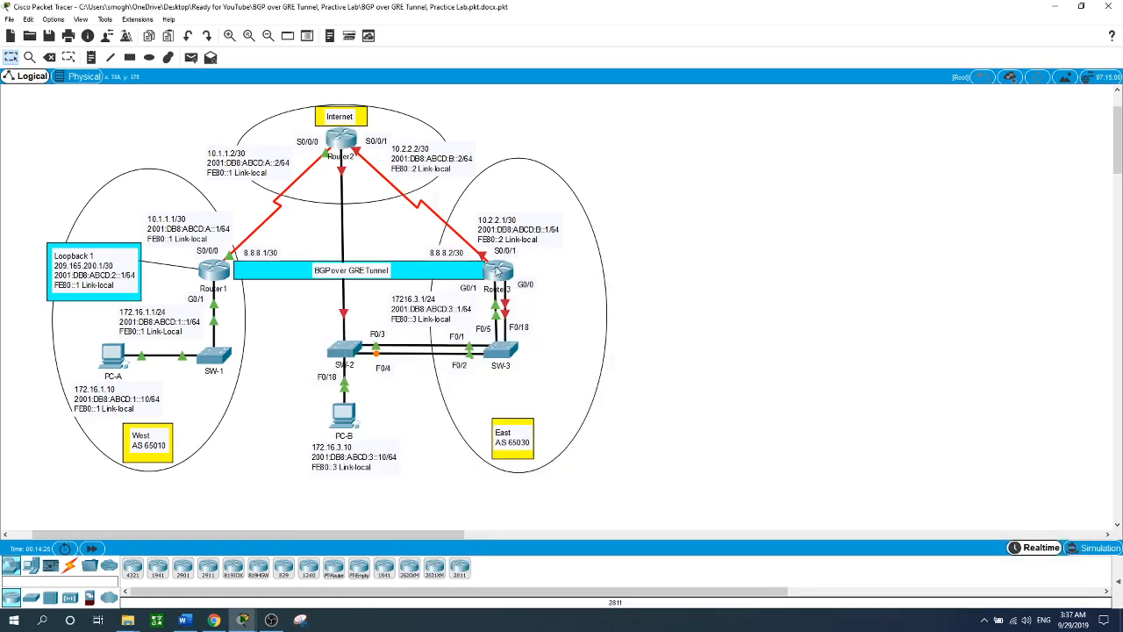
mouse_move(497, 272)
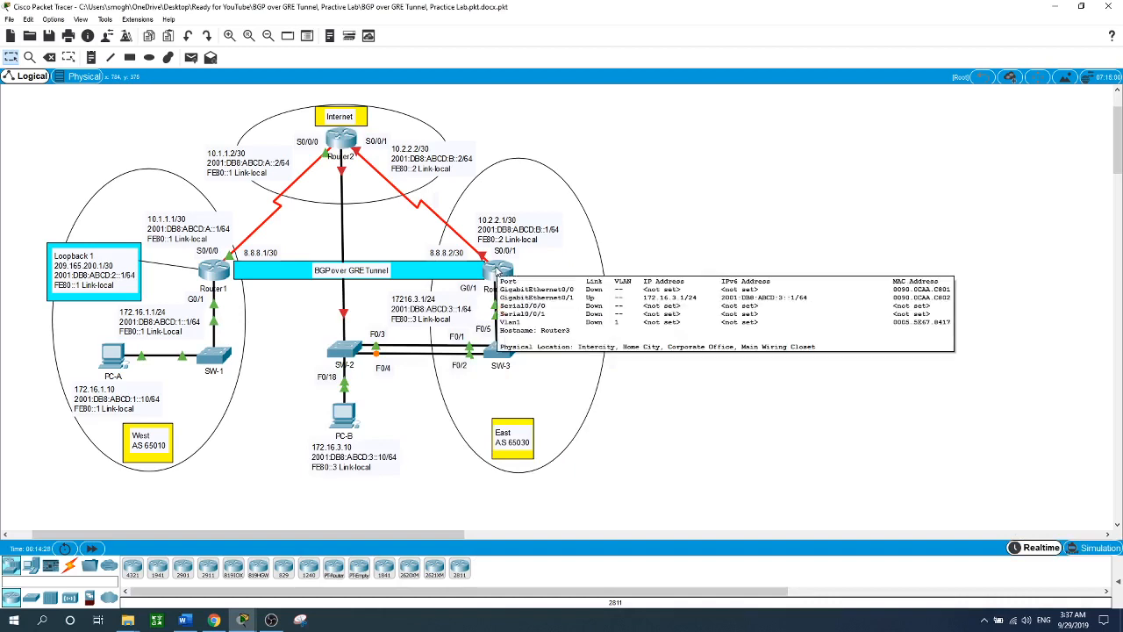
click(497, 272)
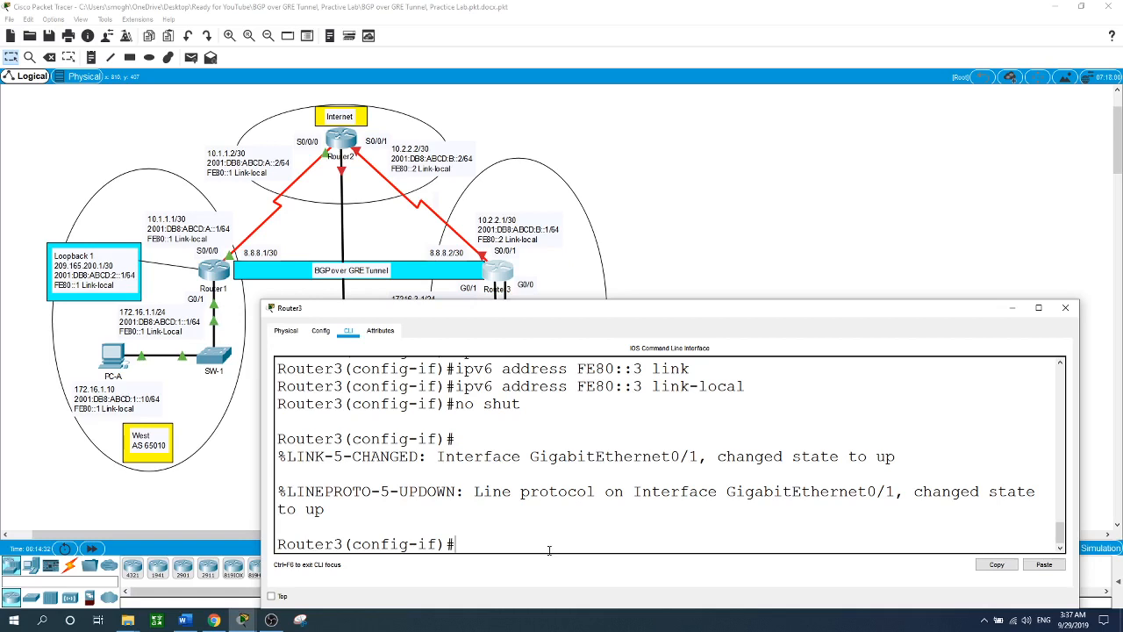
- Give Router3's S0/0/1 10.2.2.1 255.255.255.252 and 2001:DB8:ABCD:B::1/64
text(int s0/0/1)
key(Return)
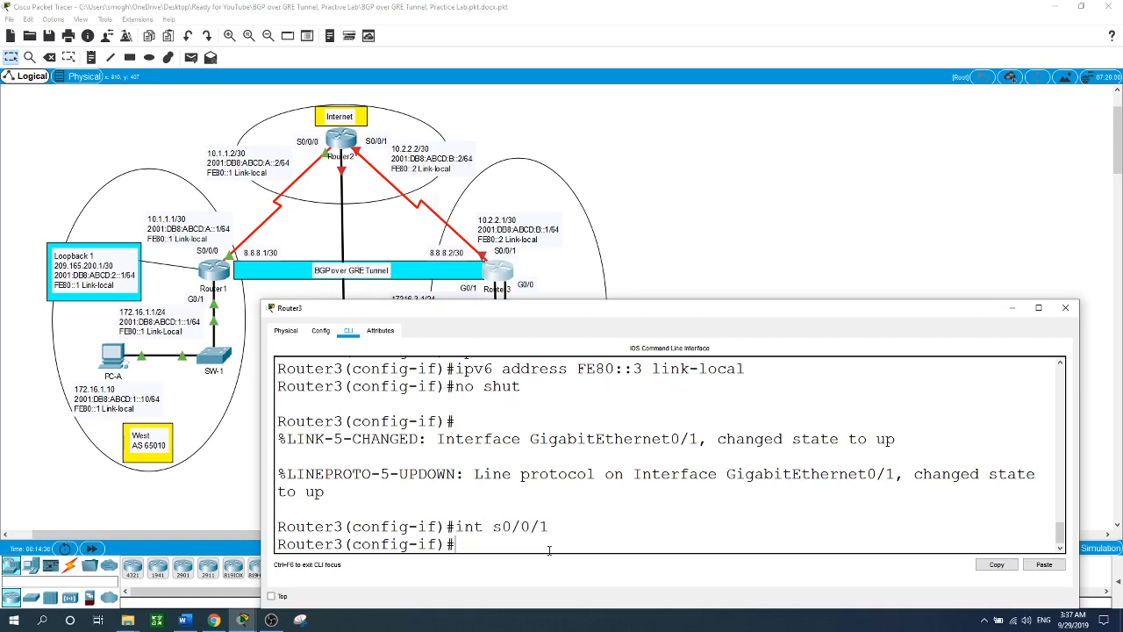
text(ip address 10.2.2.1 255.)
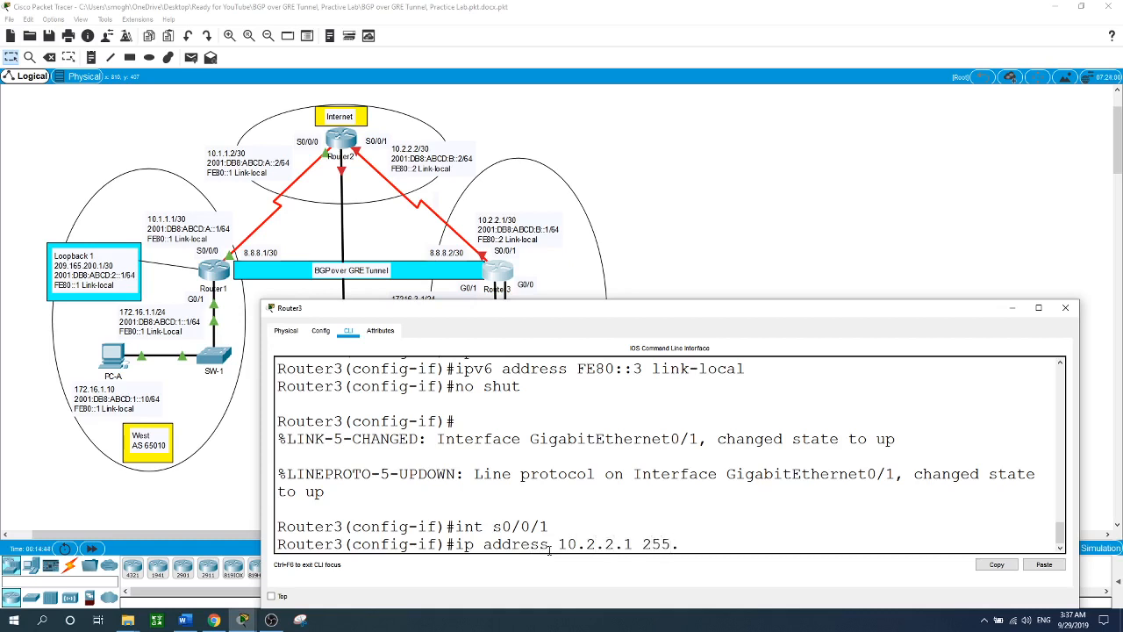
text(255.255.252)
key(Return)
text(ipv)
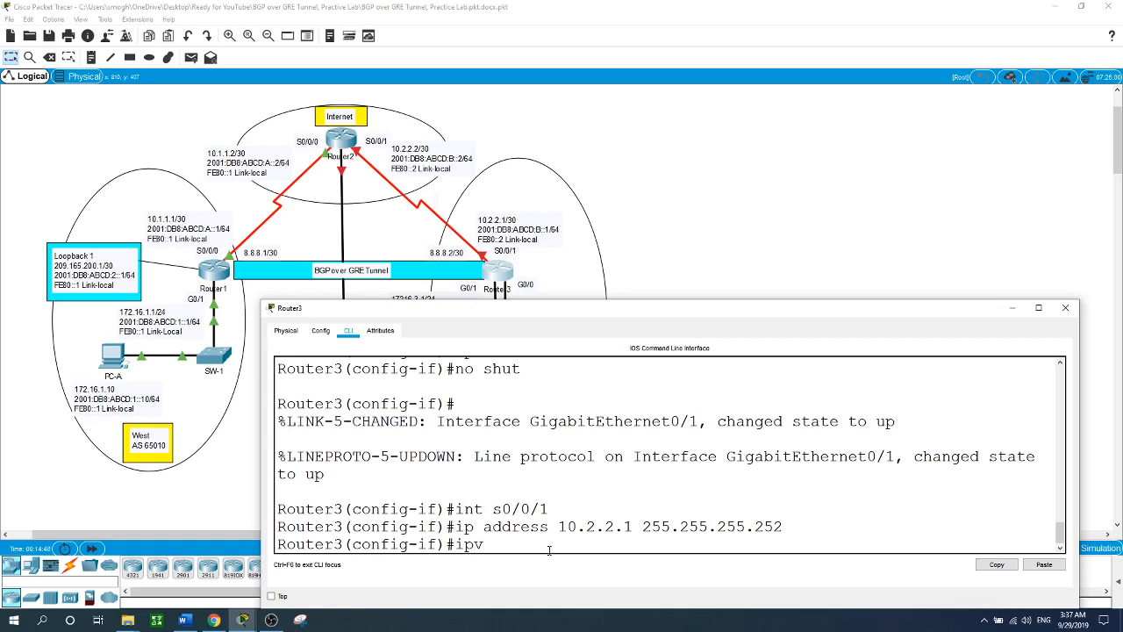
text(6 address 2001:DB8:AB)
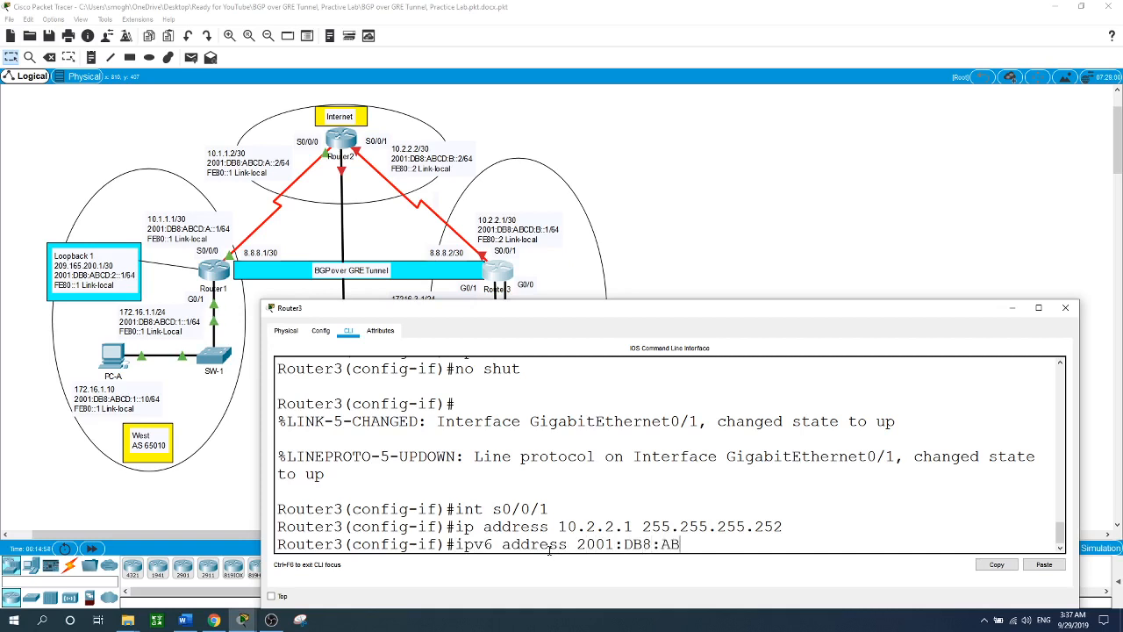
text(CD:B::1/64)
key(Return)
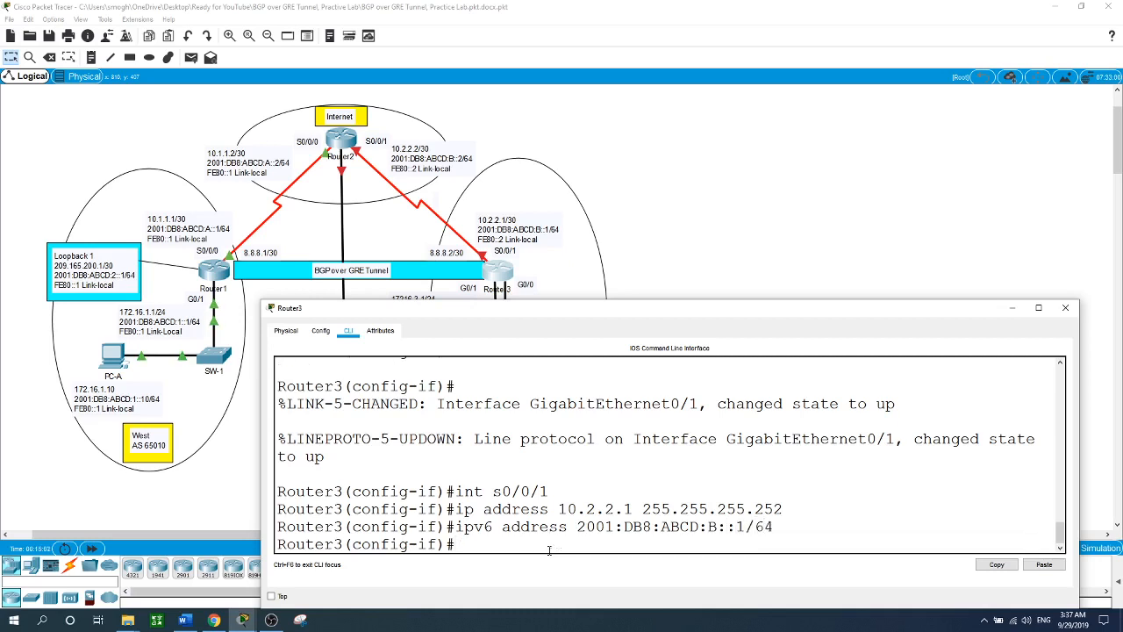
- Add link-local FE80::3 to S0/0/1, enable it, and return to the topology
text(ipv6 address FE80::3)
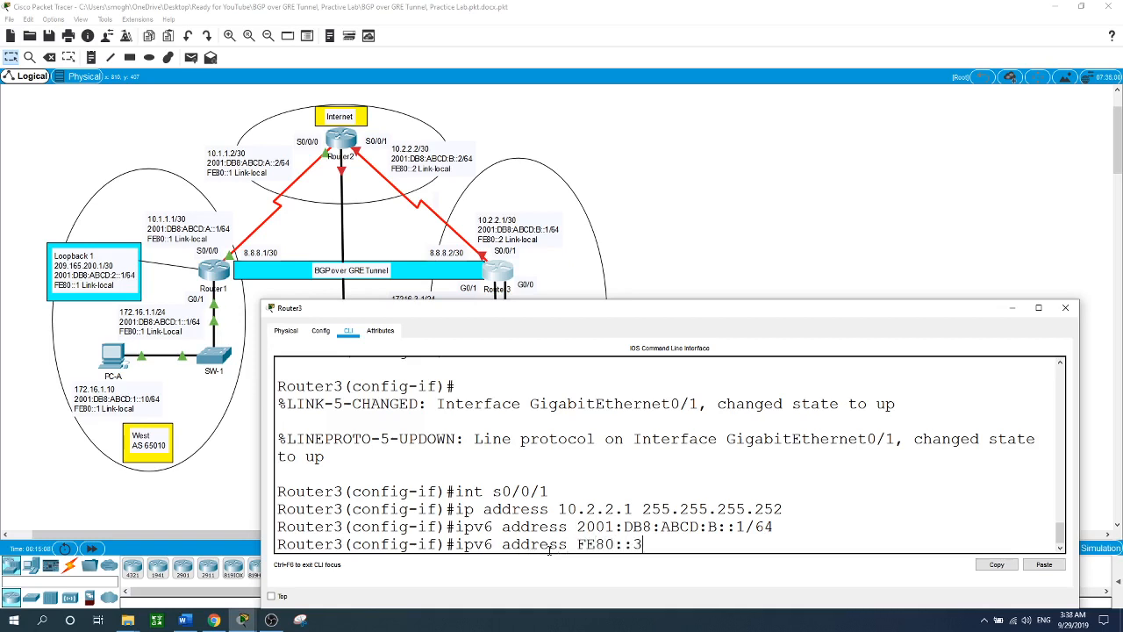
text( link)
key(Tab)
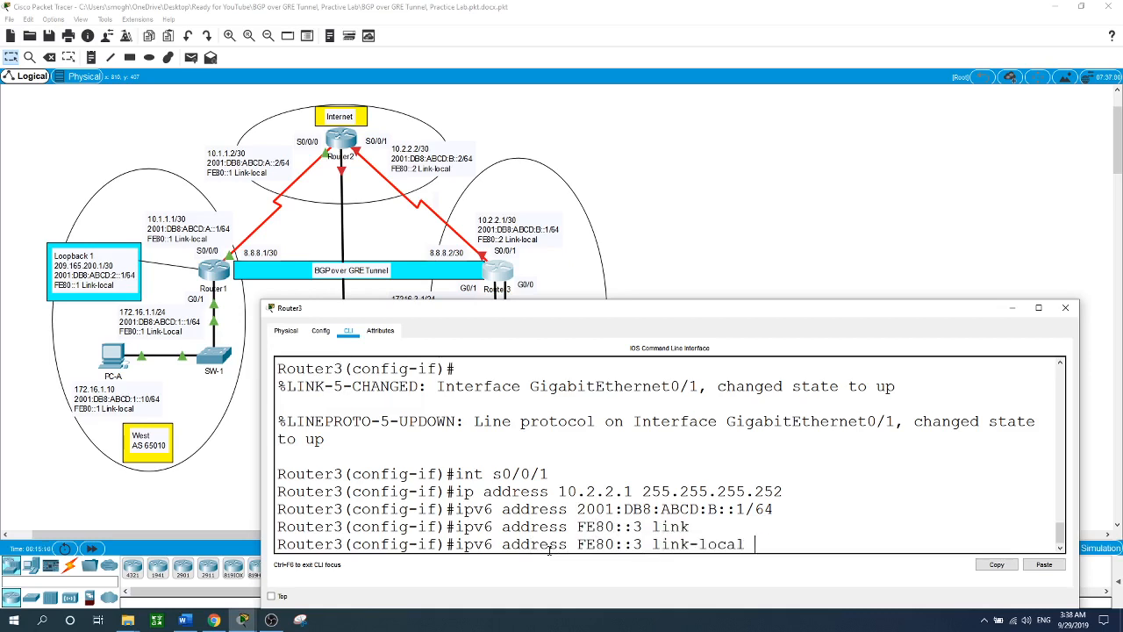
key(Return)
text(no shut)
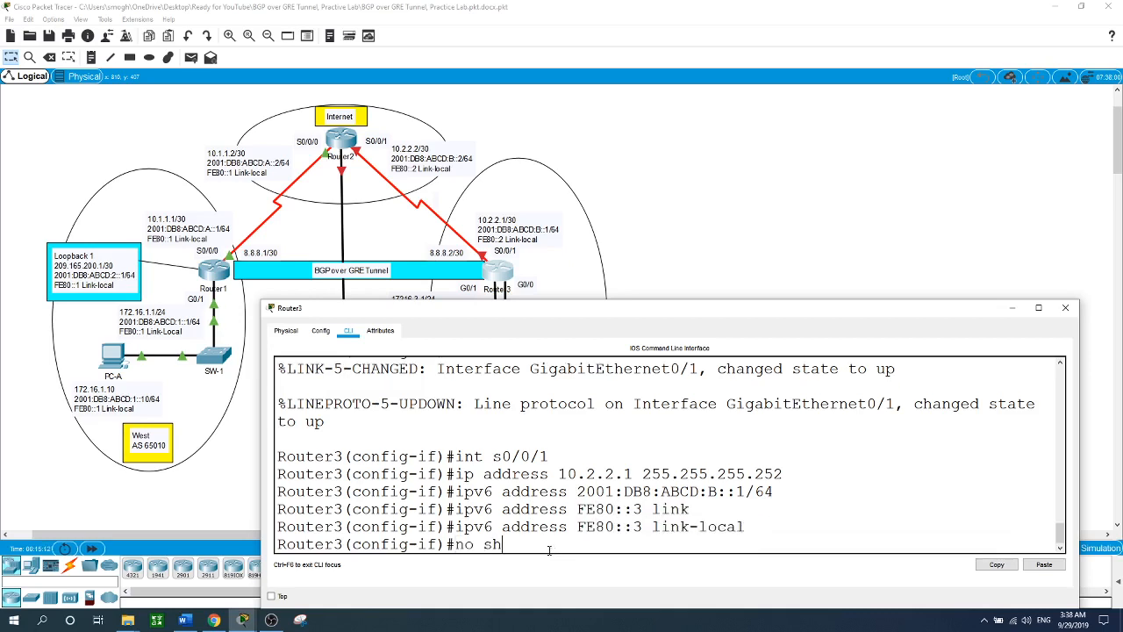
key(Return)
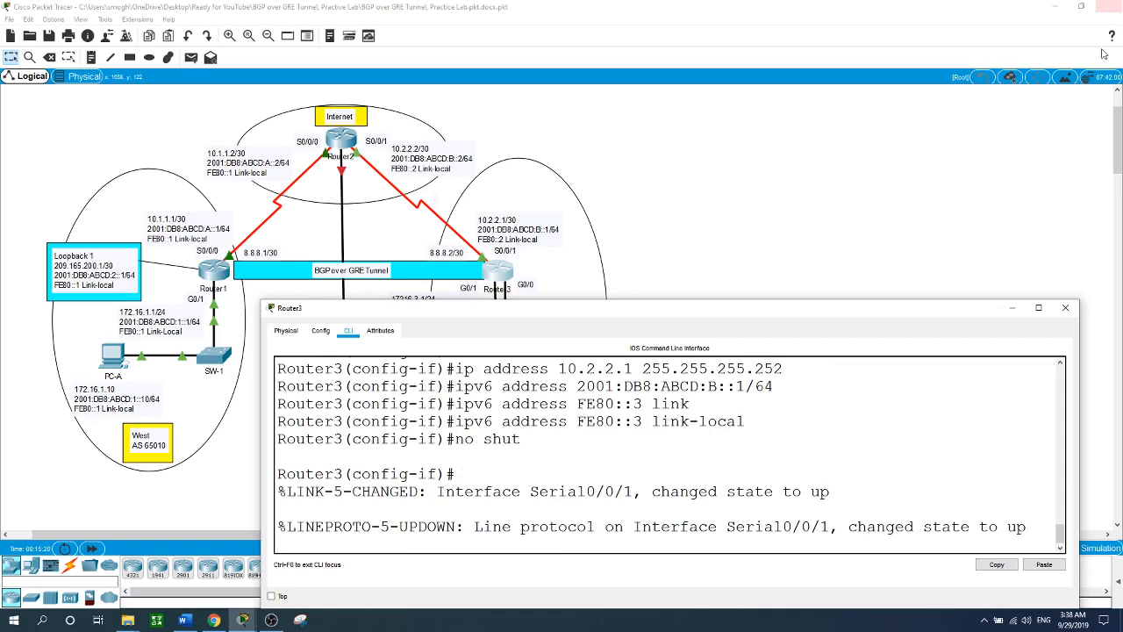
click(703, 195)
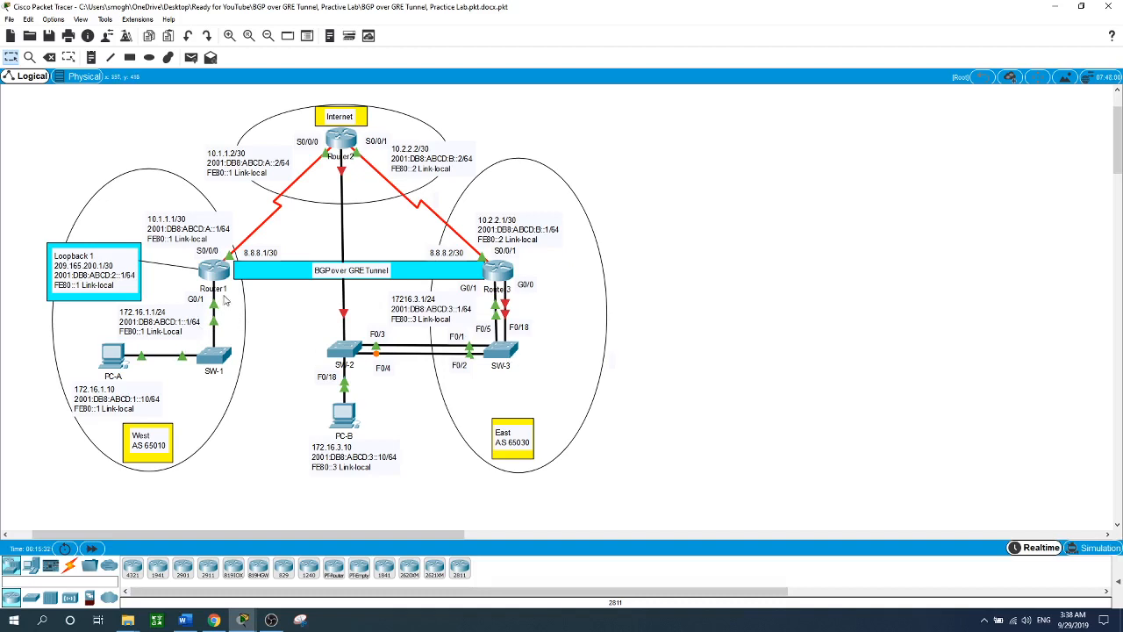
- On Router1, add NAT rule 'ip nat inside source list 1 interface s0/0/0 overload'
click(219, 276)
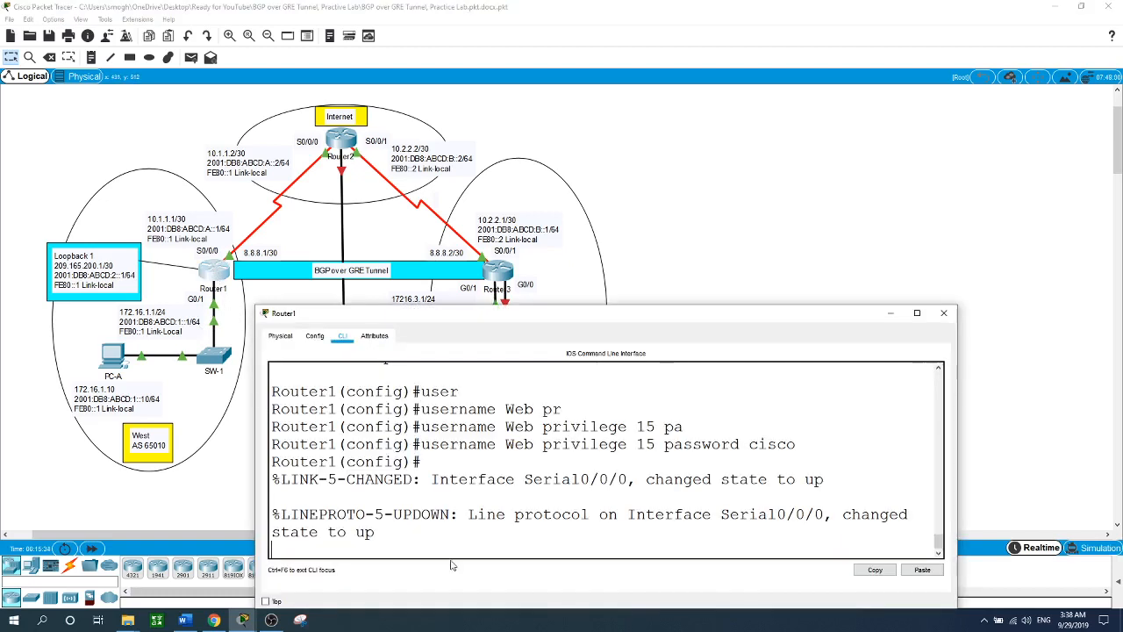
key(Return)
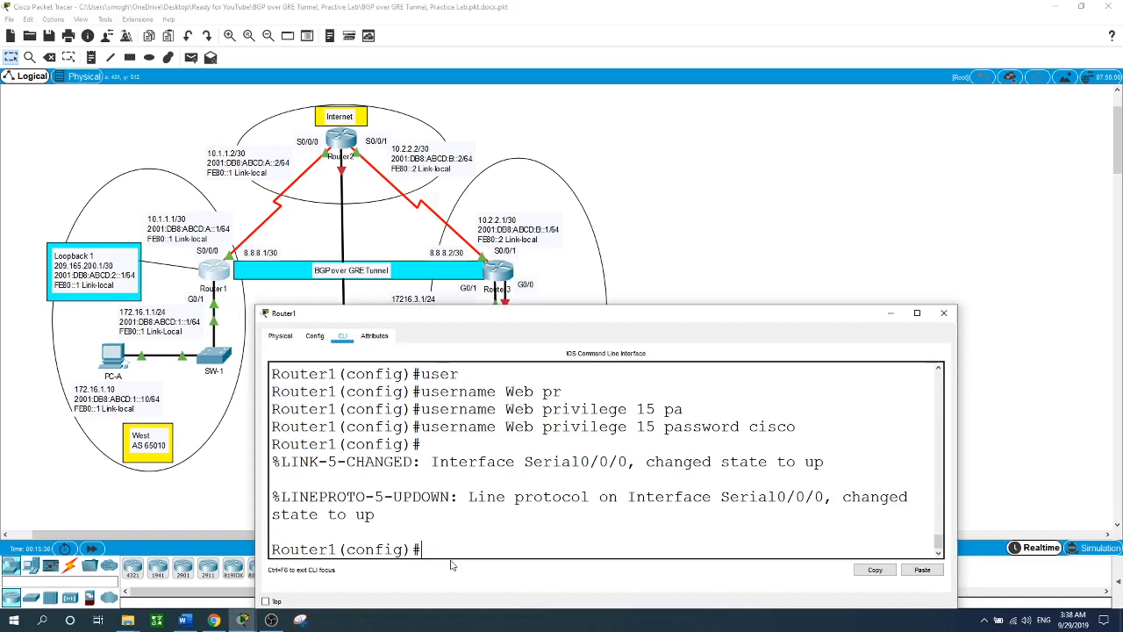
text(ip nat insi)
key(Tab)
text(so)
key(Tab)
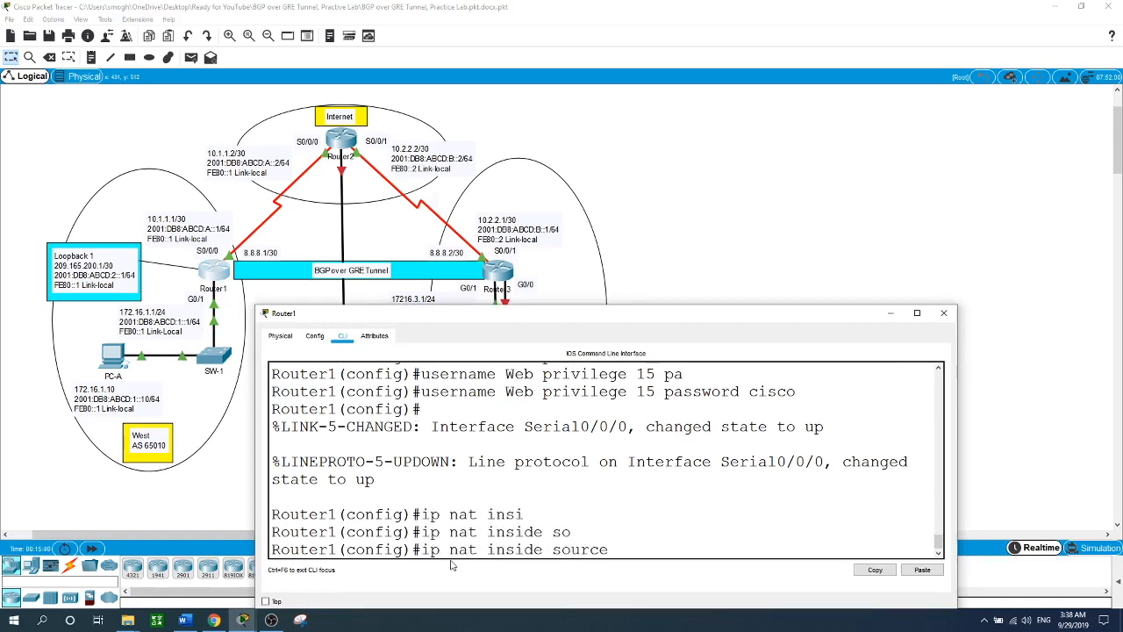
text(li)
key(Tab)
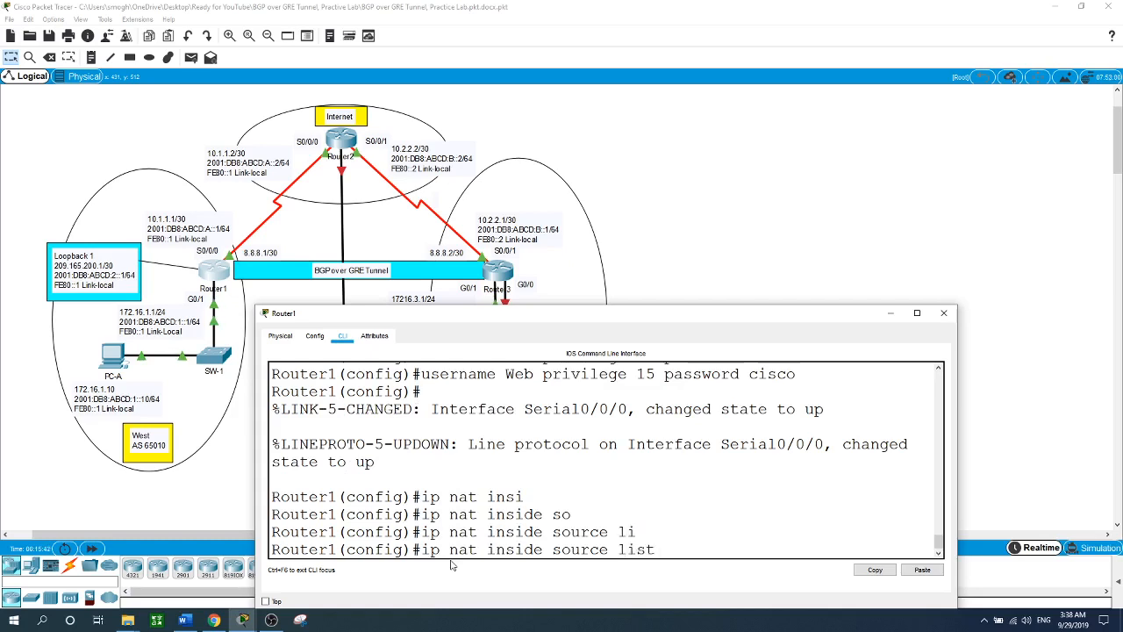
text(1)
text( in)
key(Tab)
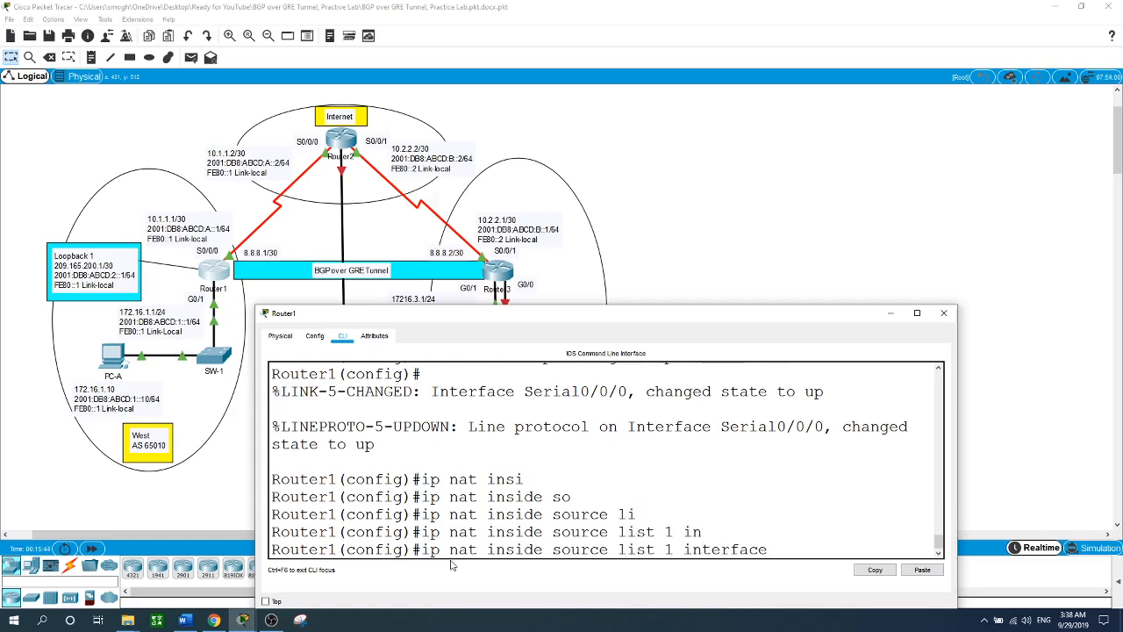
text(s0/0/0 ov)
key(Tab)
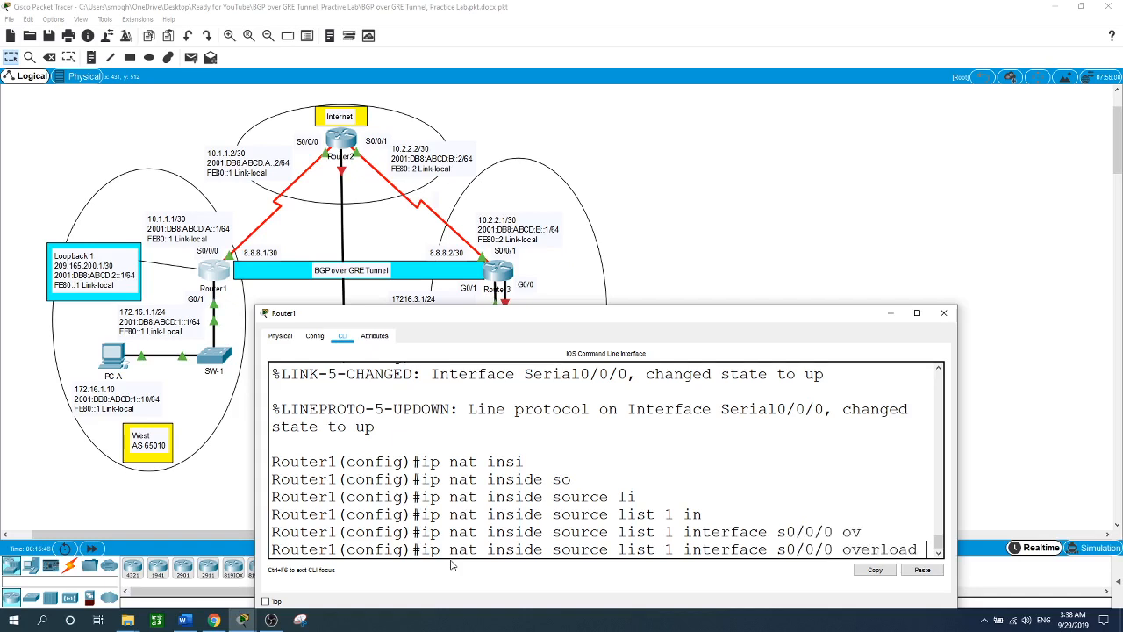
key(Return)
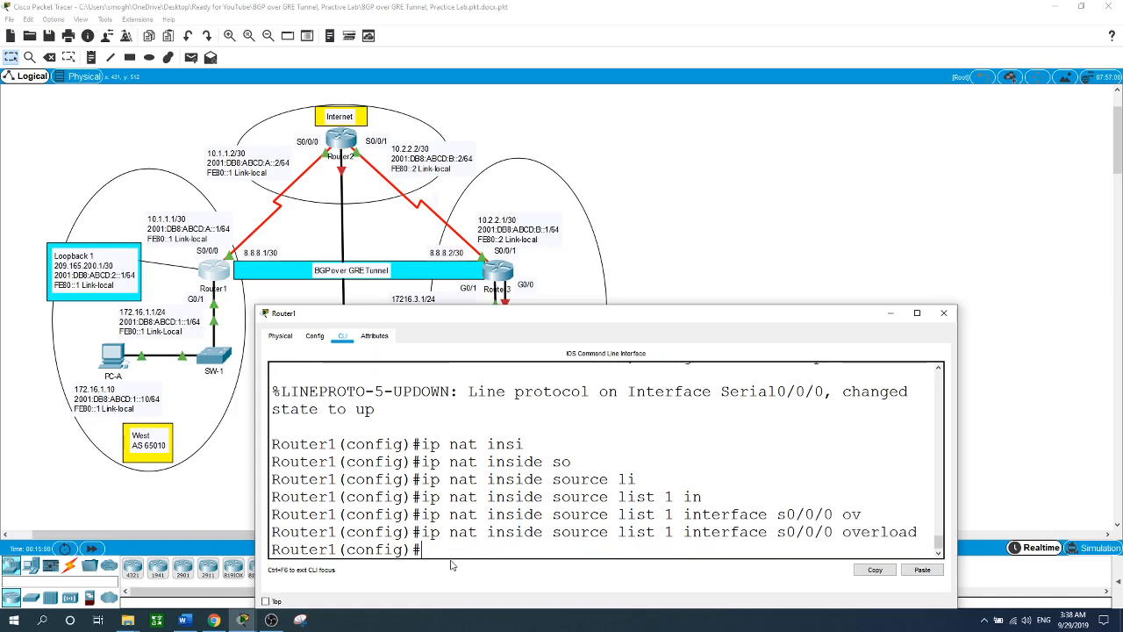
- Mark G0/1 as NAT inside and S0/0/0 as NAT outside, then exit
text(int g0/1)
key(Return)
text(ip nat)
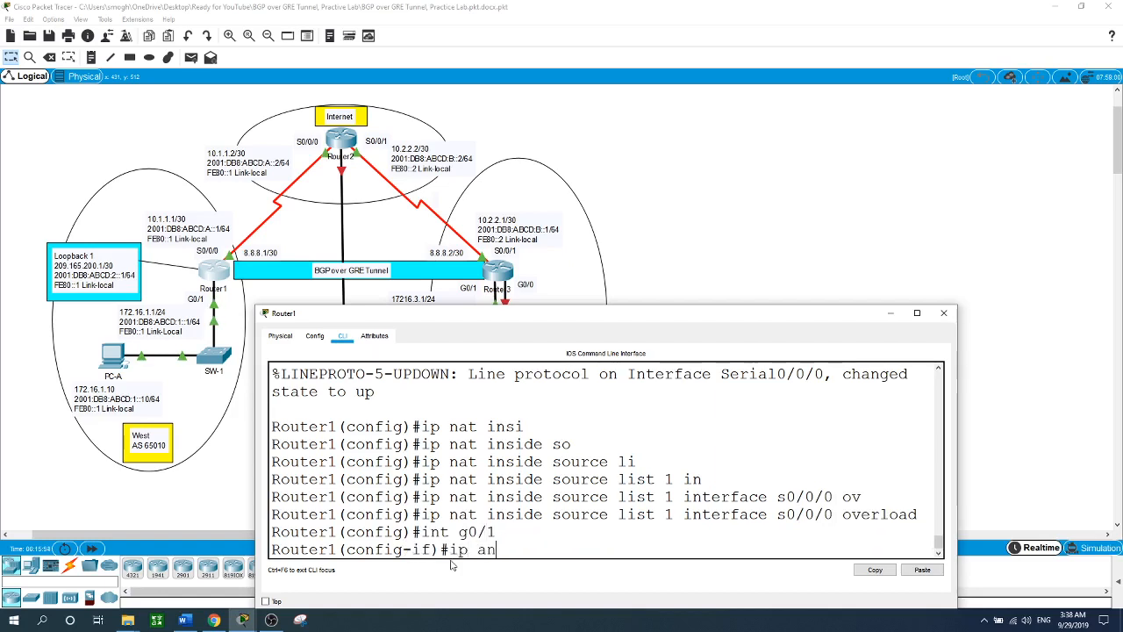
text( inside)
key(Return)
text(int s)
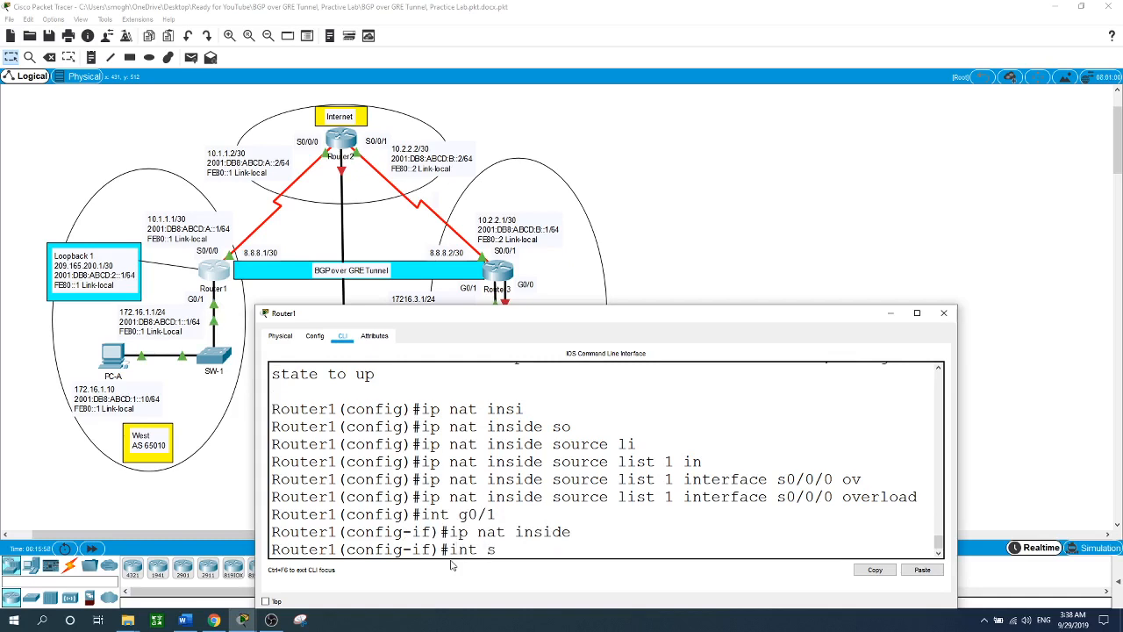
text(0/0/0)
key(Return)
text(ip ant)
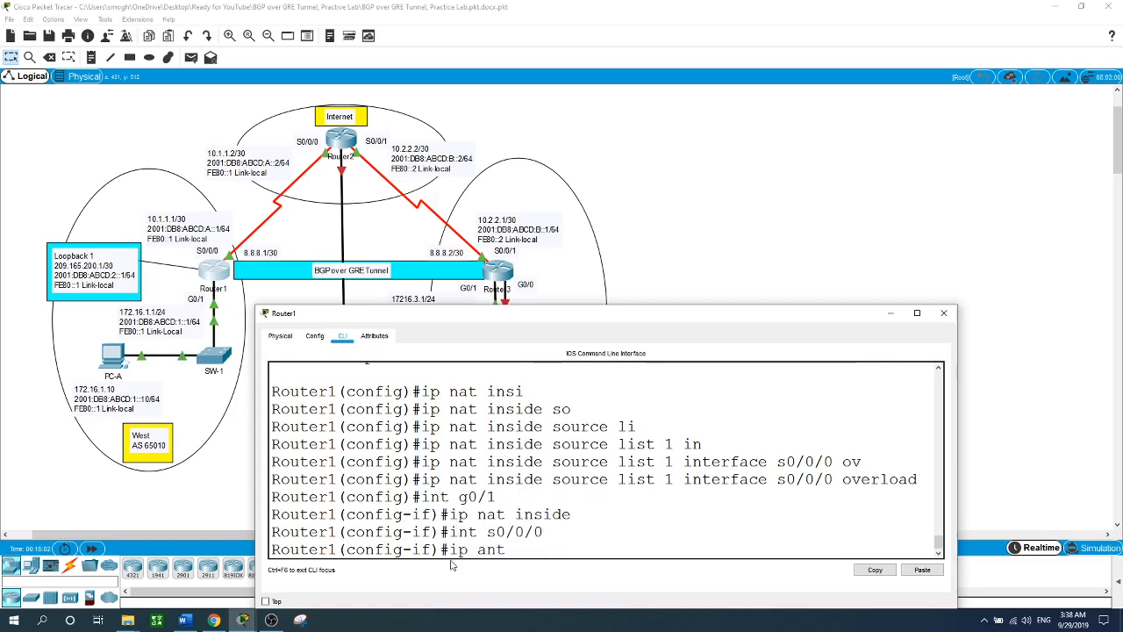
text( out)
key(BackSpace)
key(BackSpace)
key(BackSpace)
key(BackSpace)
key(BackSpace)
key(BackSpace)
key(BackSpace)
text(nat outside)
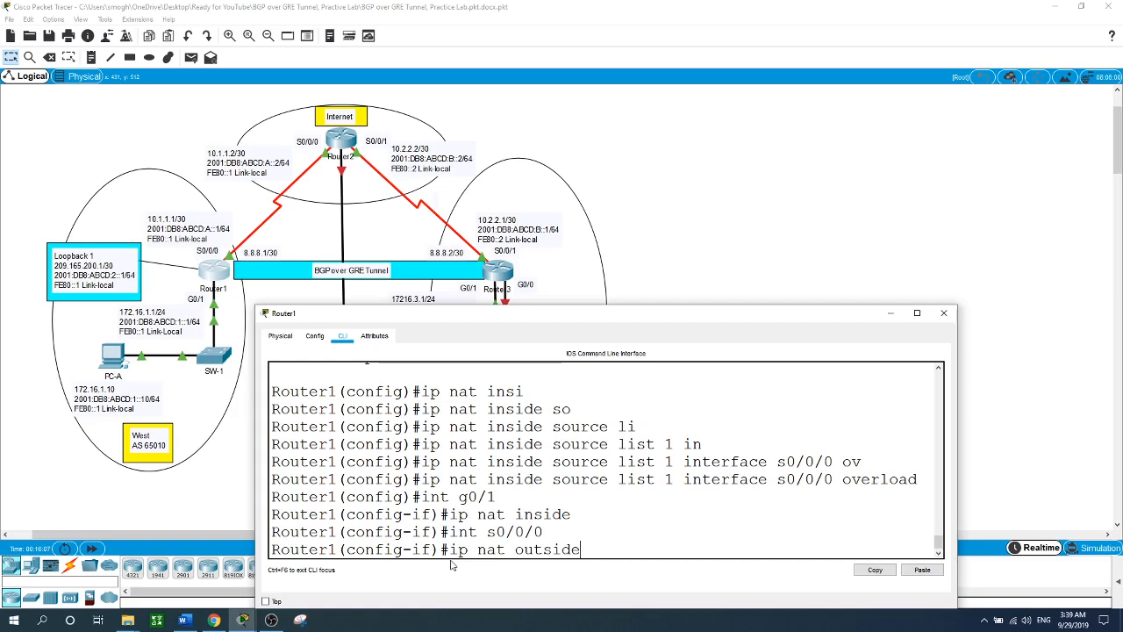
key(Return)
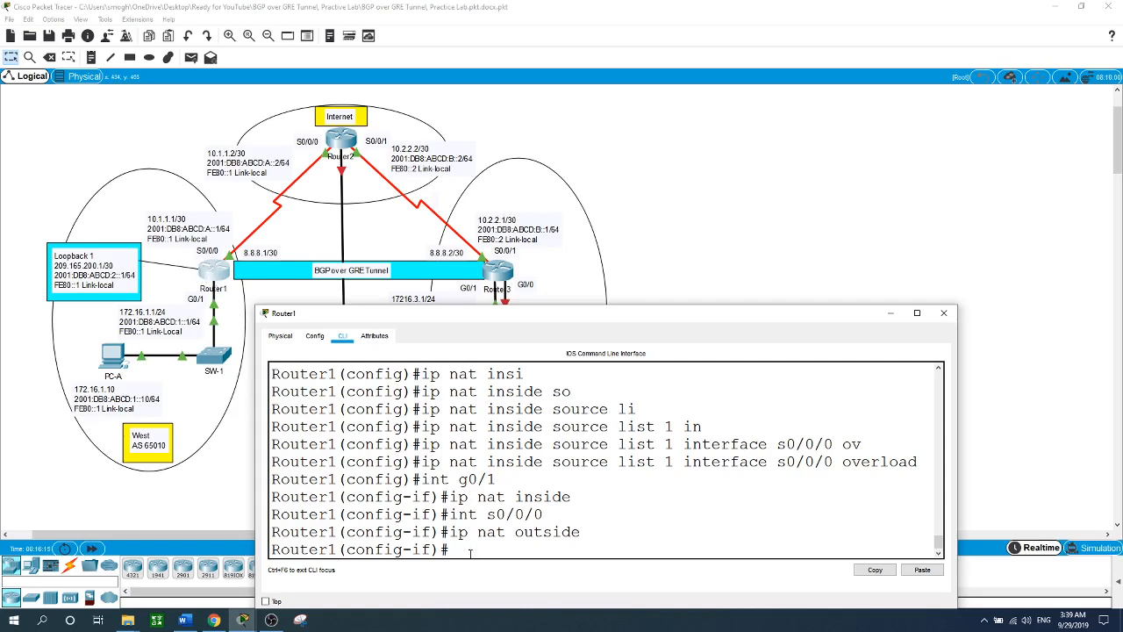
text(exit)
key(Return)
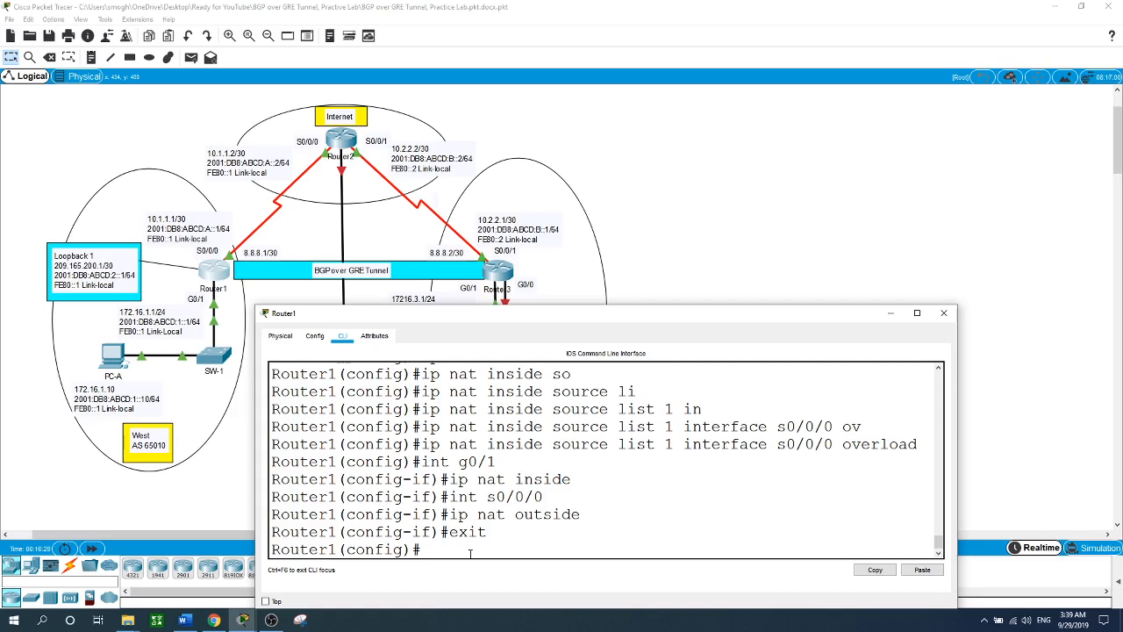
- Enter 'access-list 1 permit 172.16.1.0 0.0.0.255' on Router1 and return to the diagram
text(acc)
key(Tab)
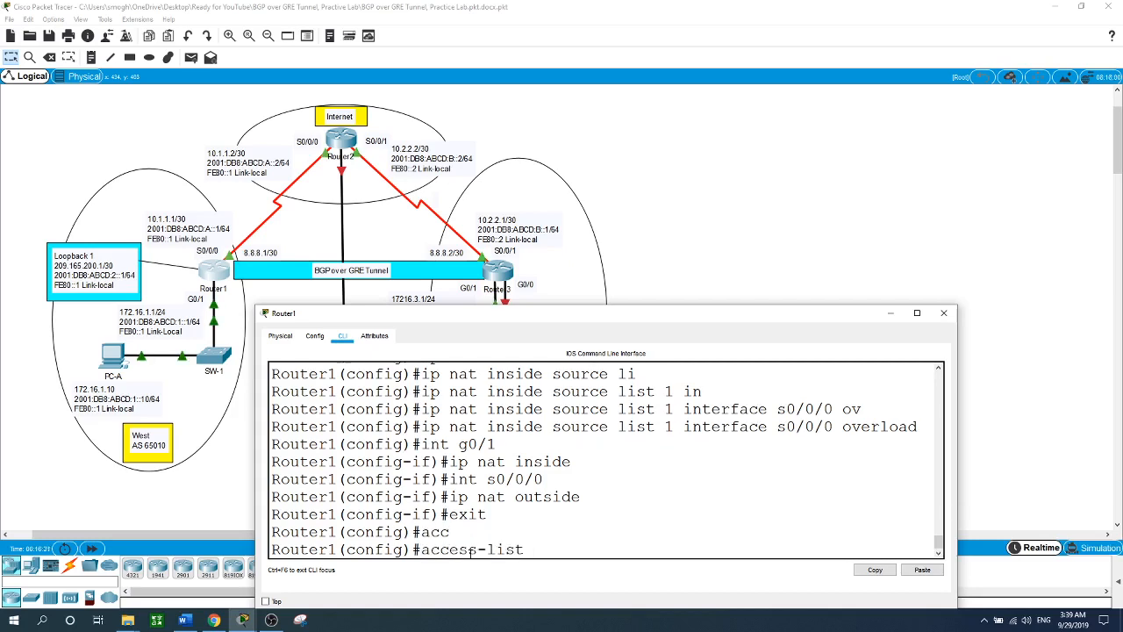
text(1 per)
key(Tab)
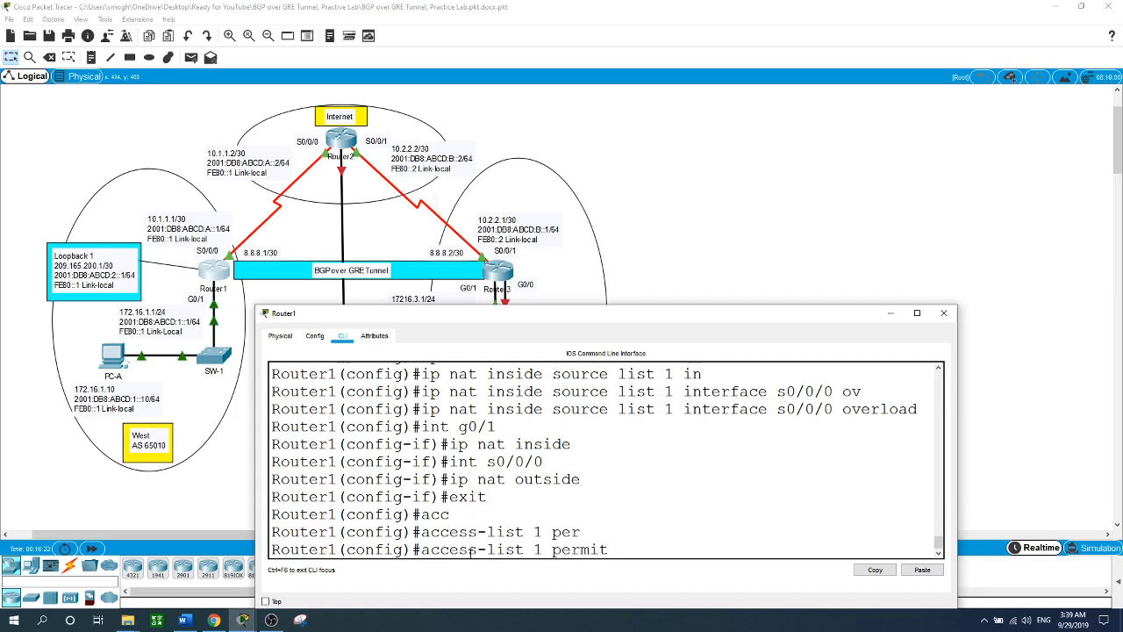
text(172.16.1.0 0.0.0.2)
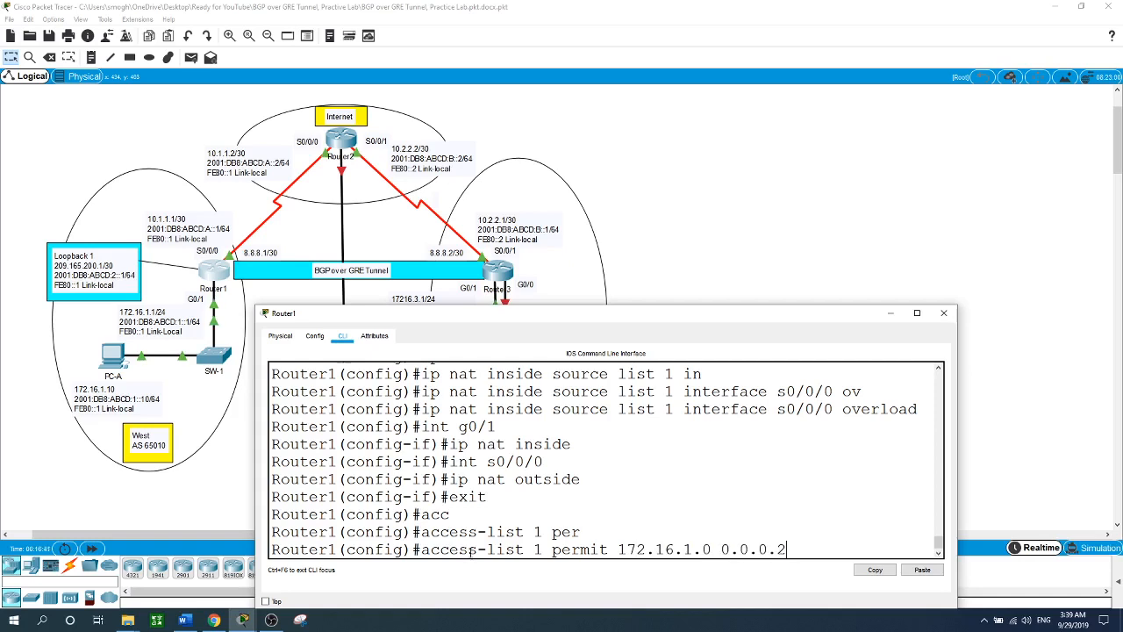
text(55)
key(Return)
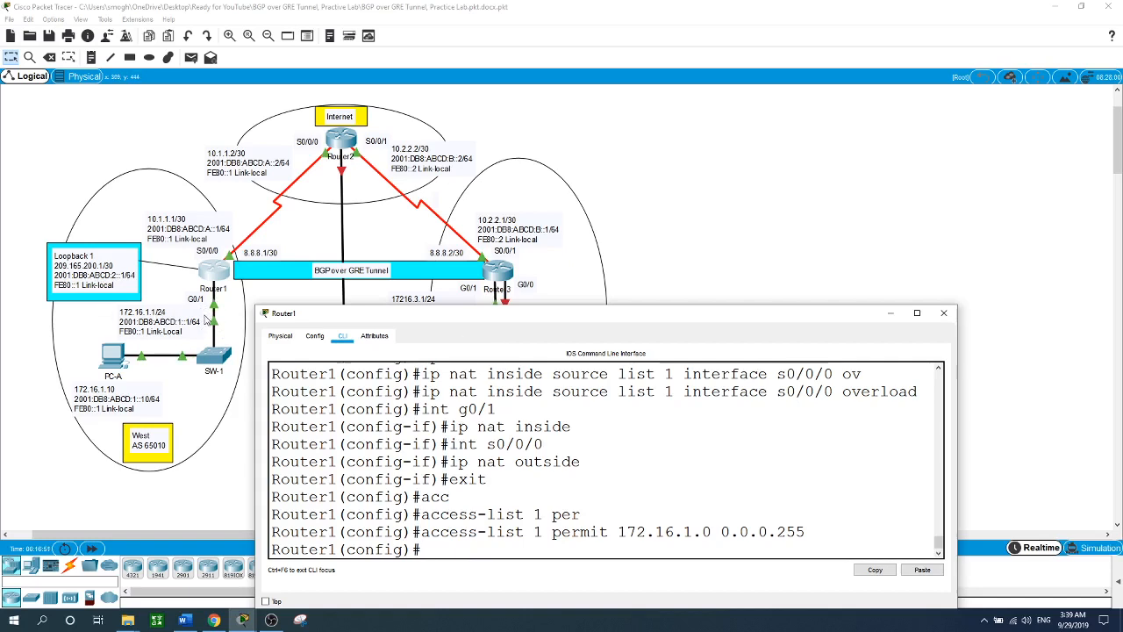
click(689, 219)
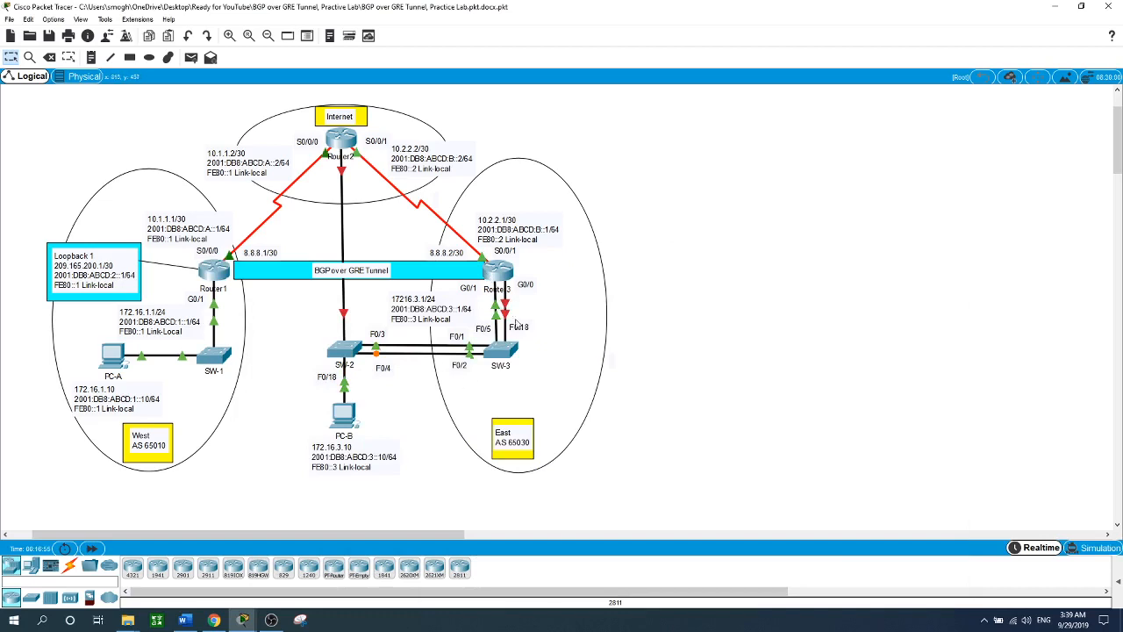
- On Router3, add NAT rule 'ip nat inside source list 3 interface s0/0/1'
click(494, 266)
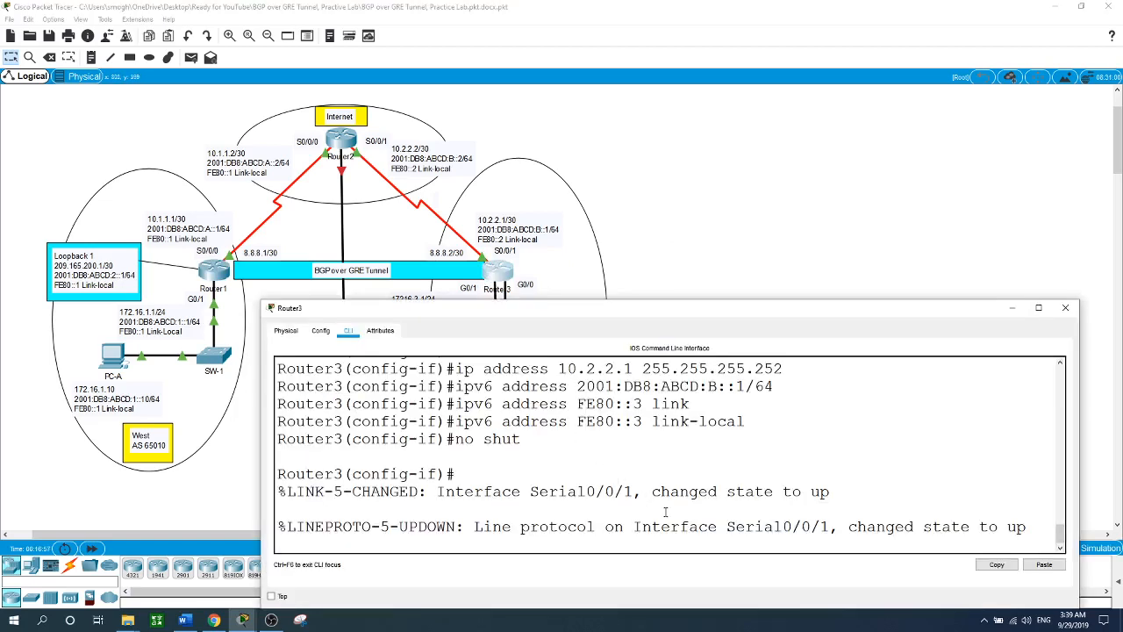
key(Return)
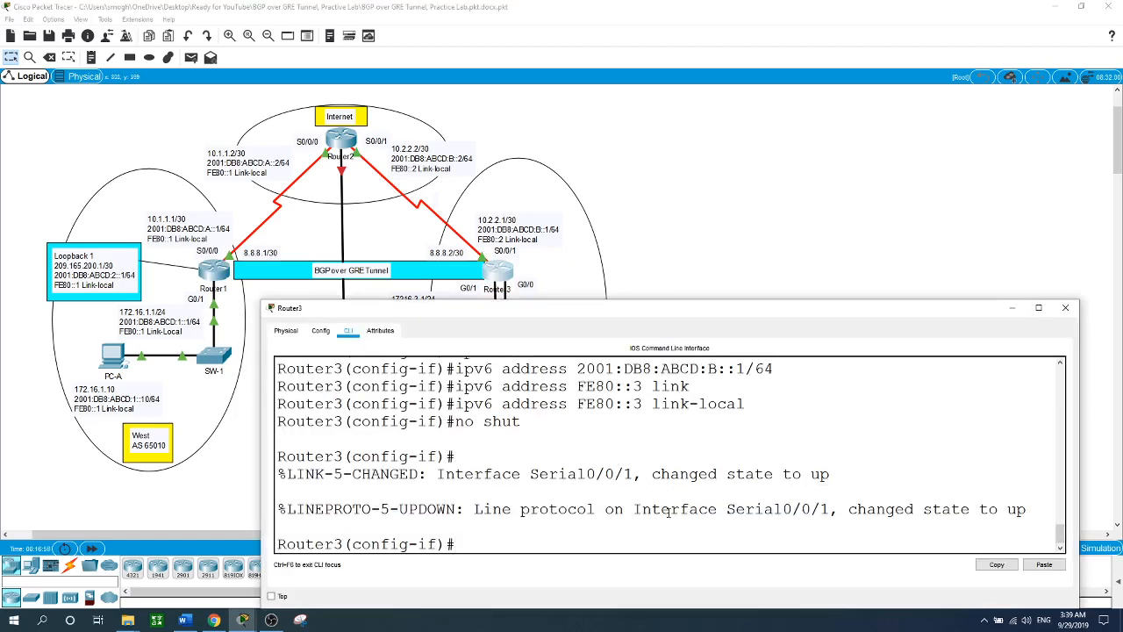
text(exit)
key(Return)
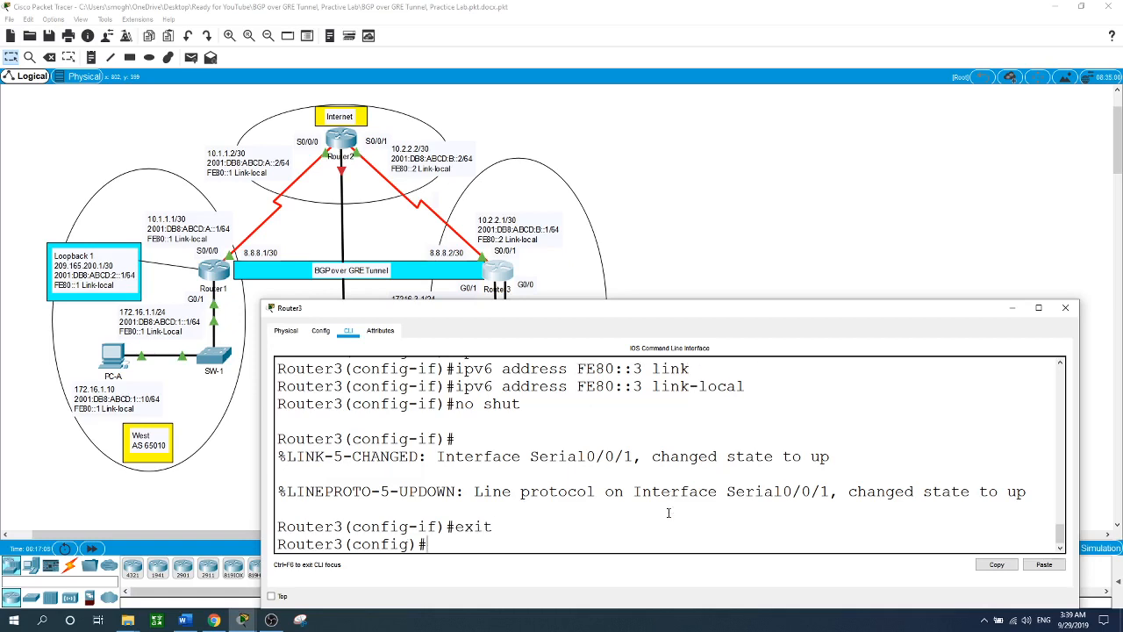
text(ip nat inside so)
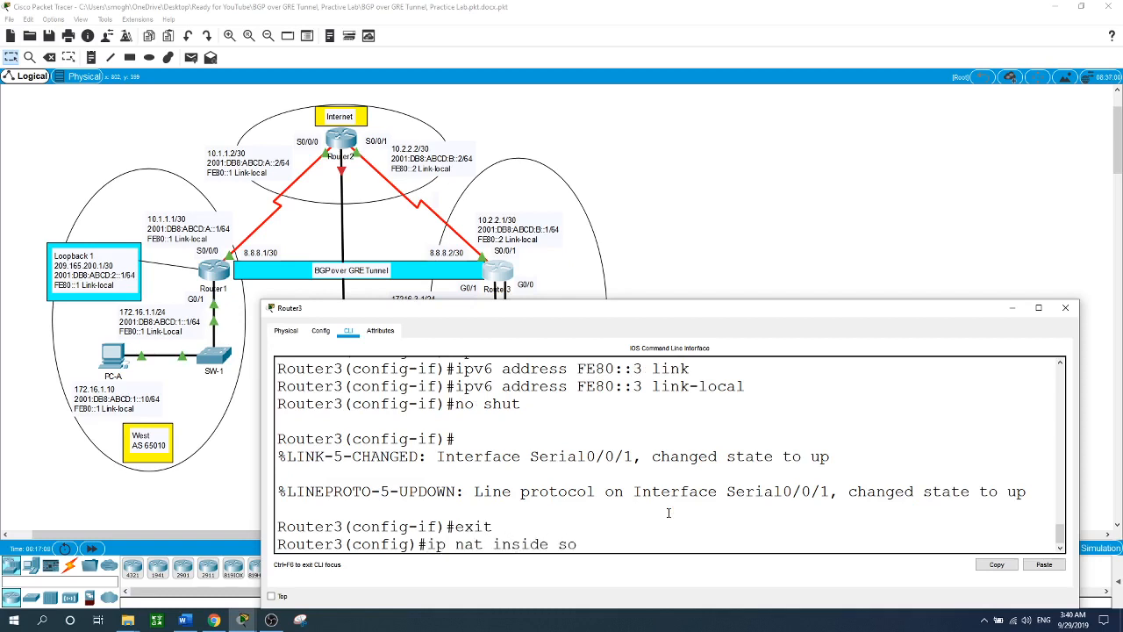
key(Tab)
text(l)
text(i)
key(Tab)
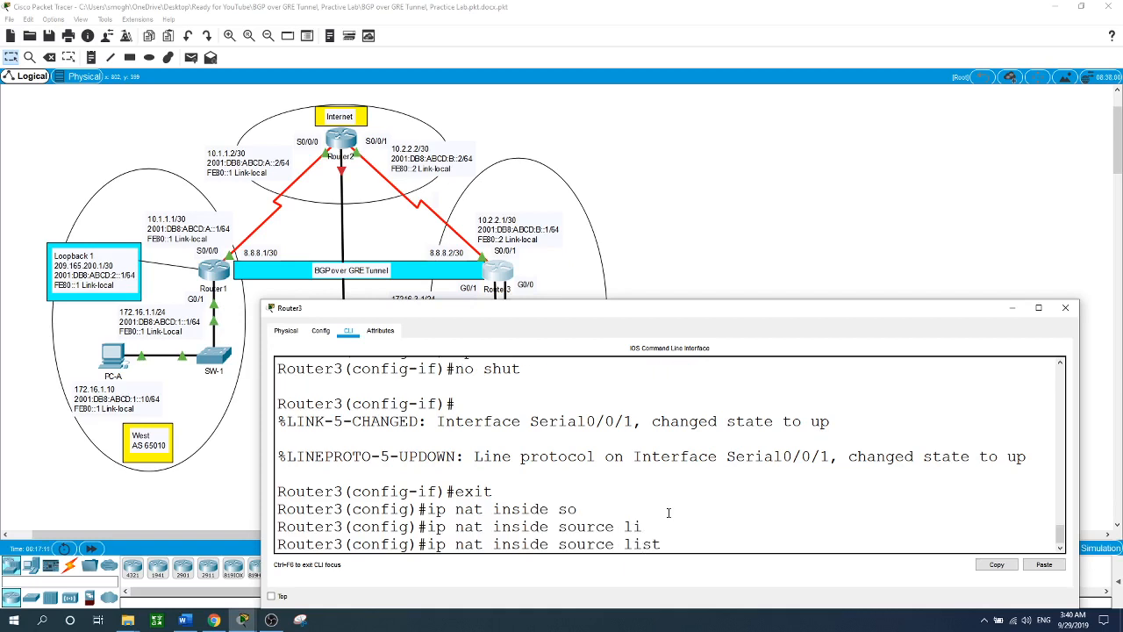
text(2)
key(BackSpace)
text(3 int s0/0/1)
key(Return)
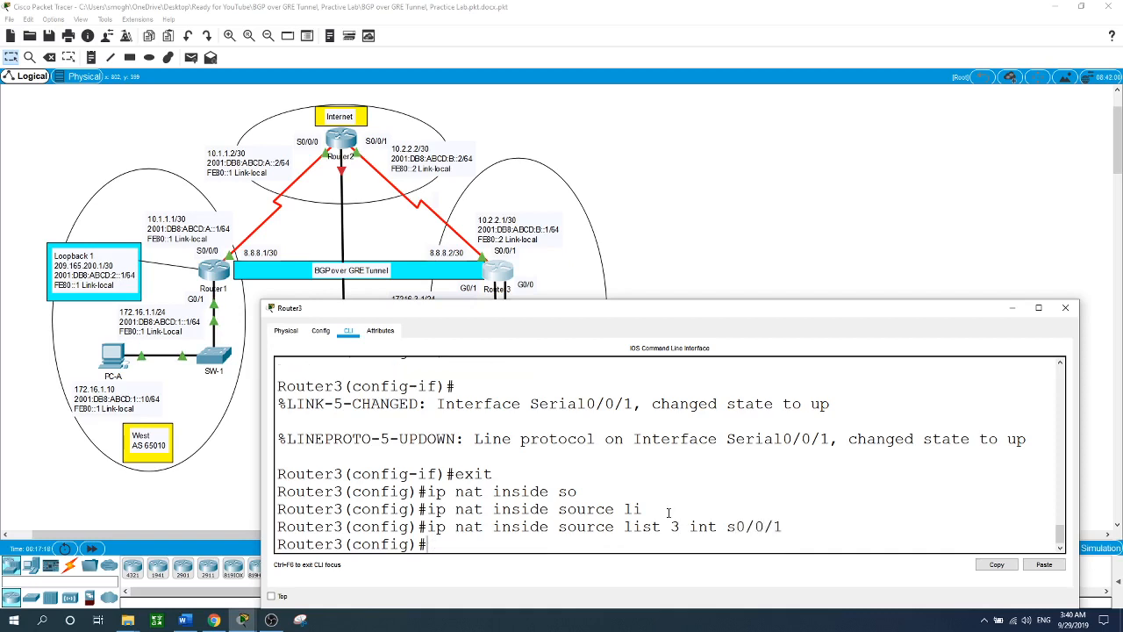
- Mark G0/1 as NAT inside and S0/0/1 as NAT outside, then exit
text(int g0/1)
key(Return)
text(i)
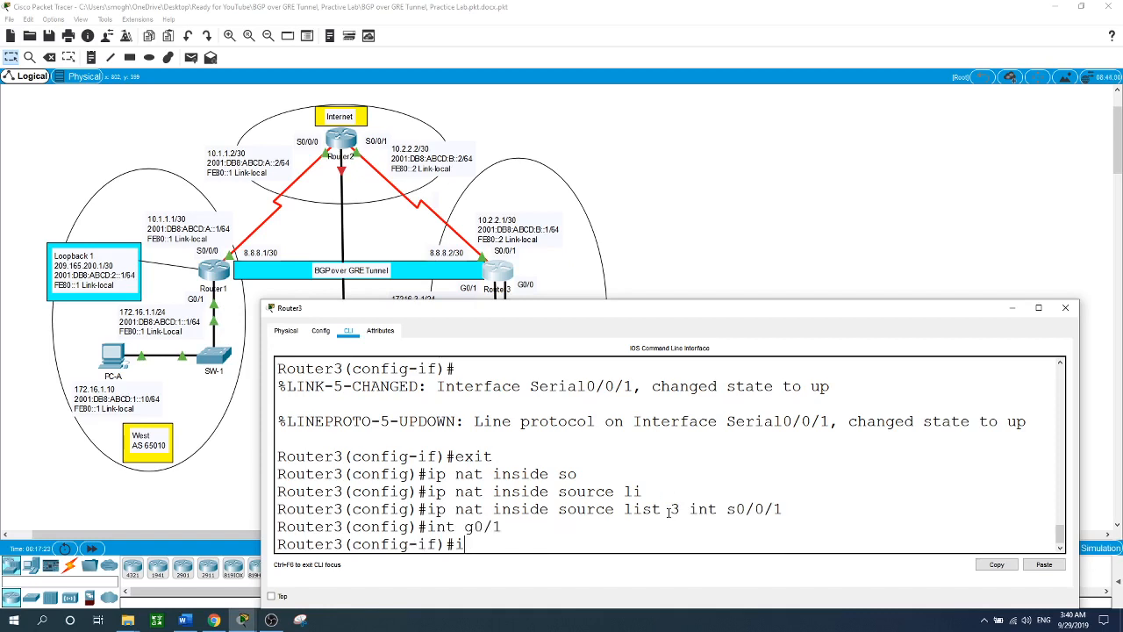
text(p nat inside)
key(Return)
text(nt s0/0/)
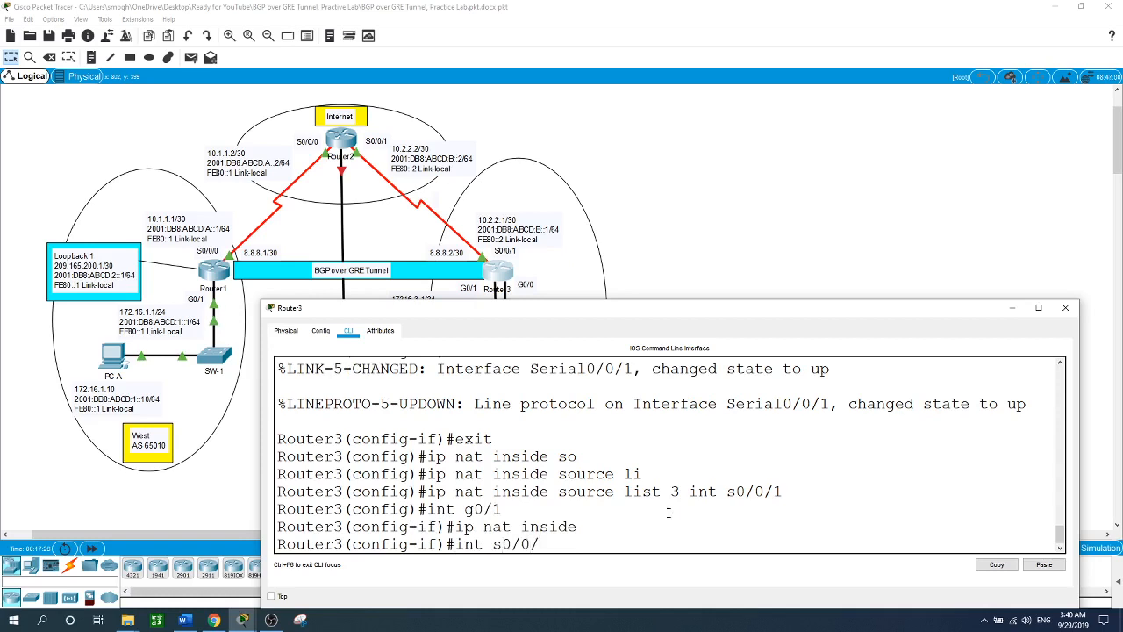
text(1)
key(Return)
text(ip)
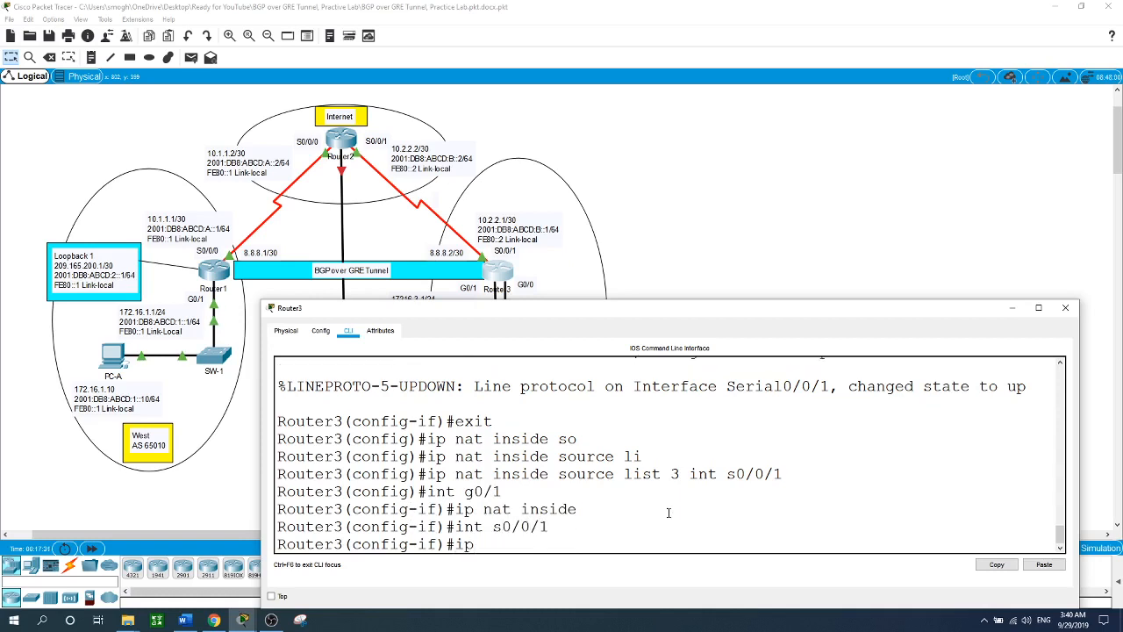
text( nat outsdi)
key(BackSpace)
key(BackSpace)
text(ide)
key(Return)
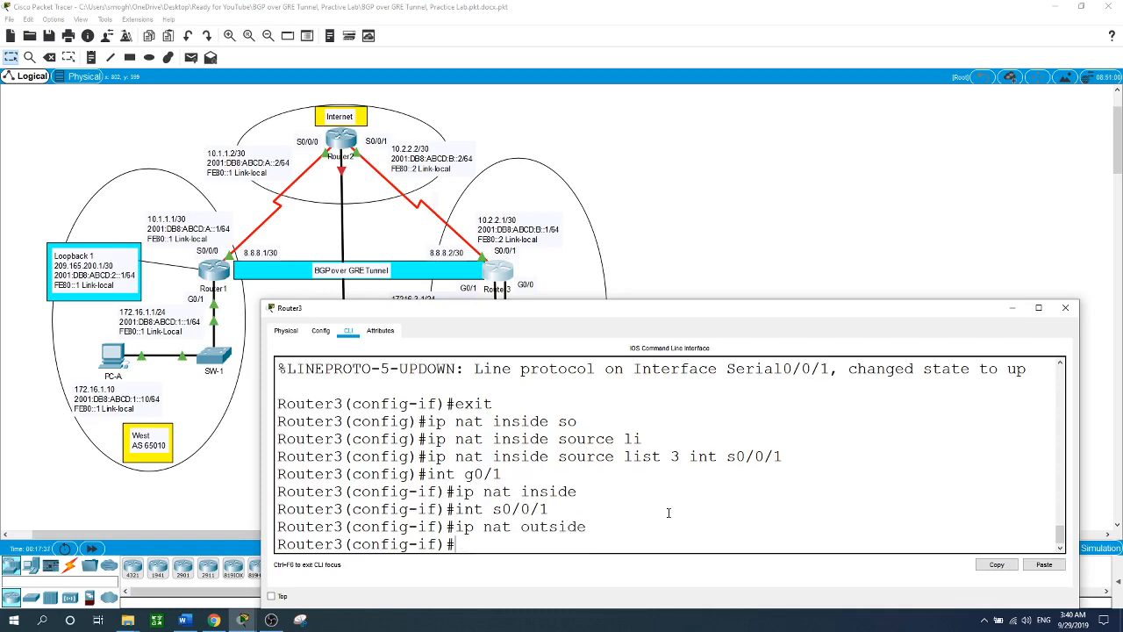
text(exit)
key(Return)
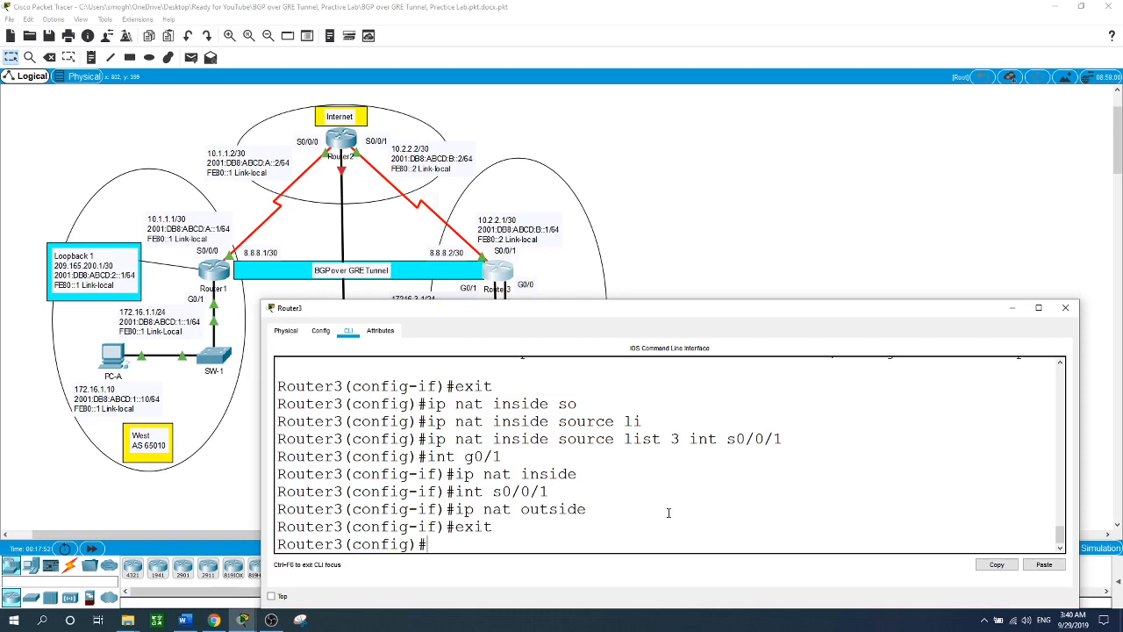
- Enter 'access-list 3 permit 172.16.3.0 0.0.0.255' on Router3 and return to the diagram
text(ac)
key(Tab)
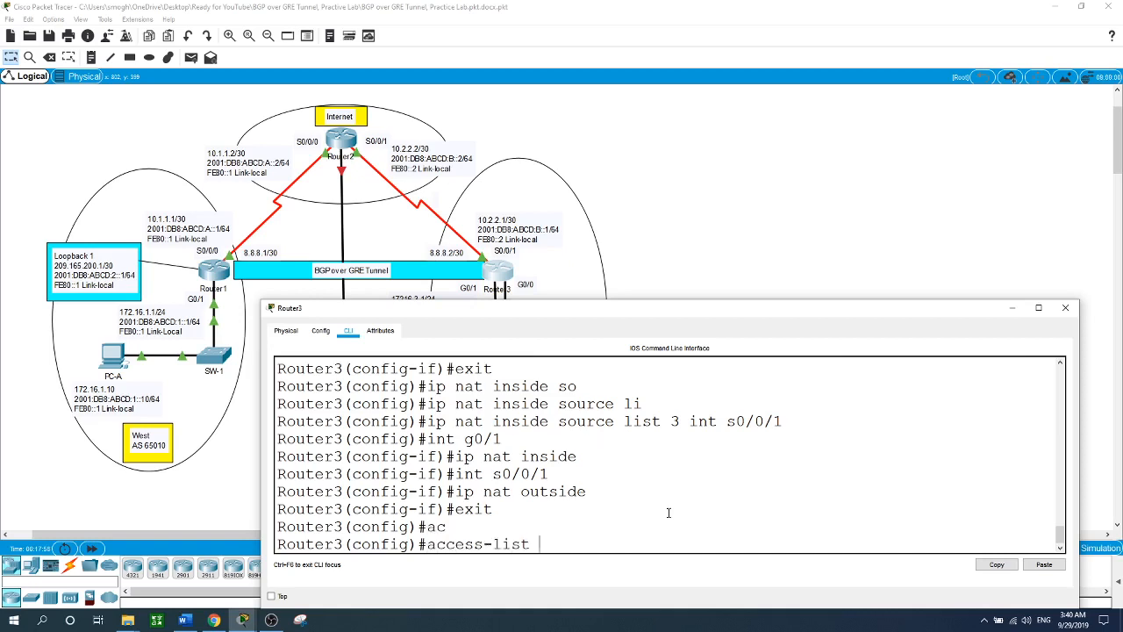
text(3)
text( per)
key(Tab)
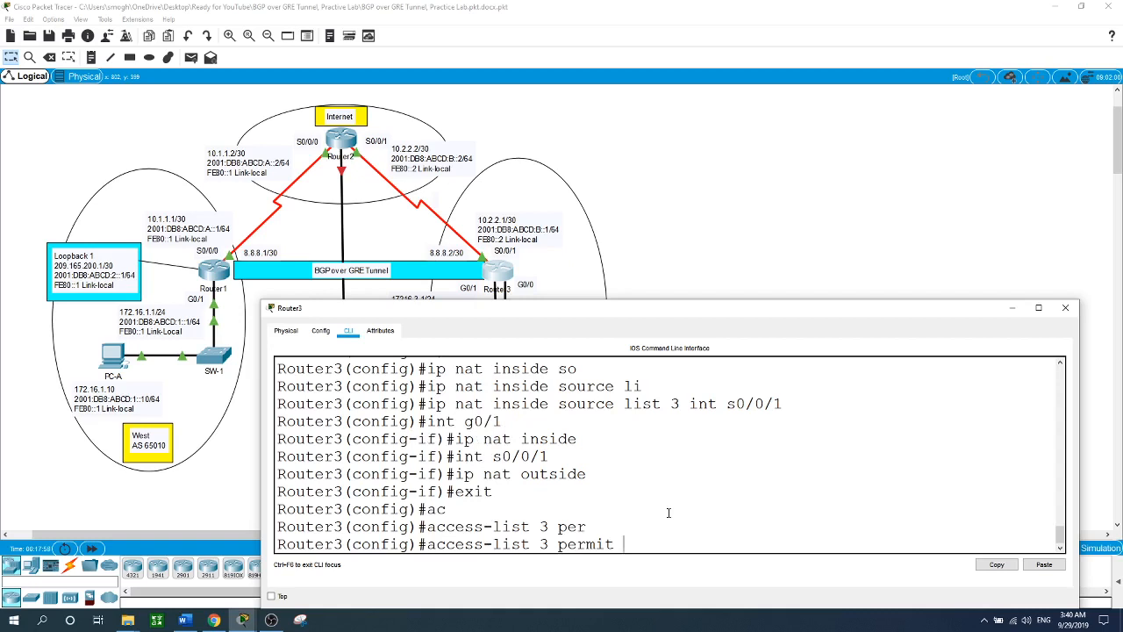
text(172.16.3.0 0.0.0.255)
key(Return)
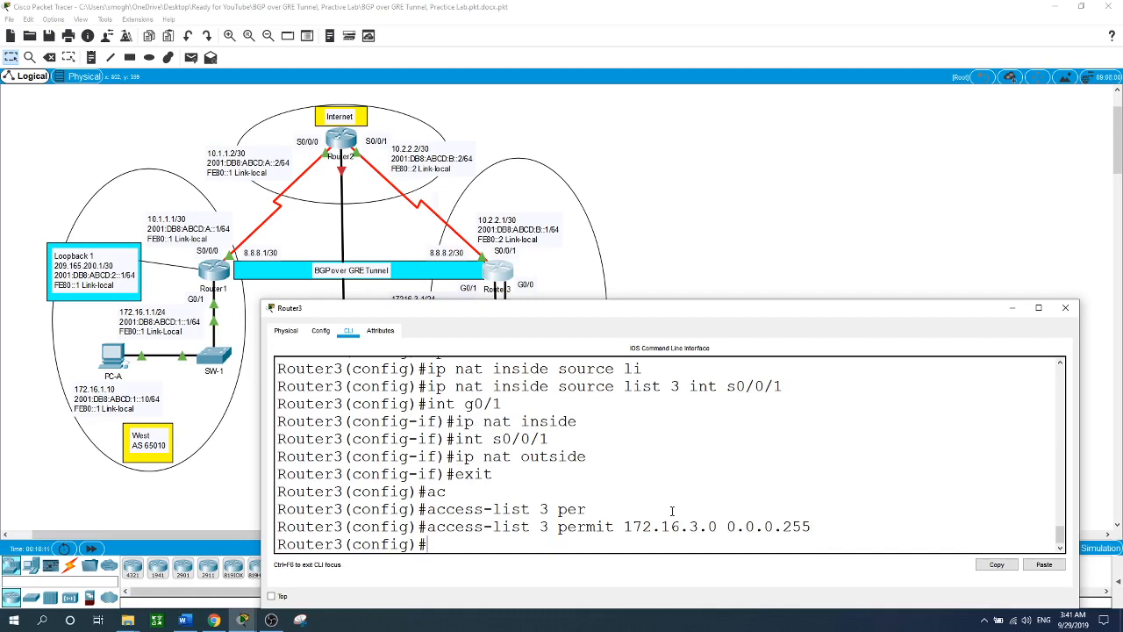
click(859, 203)
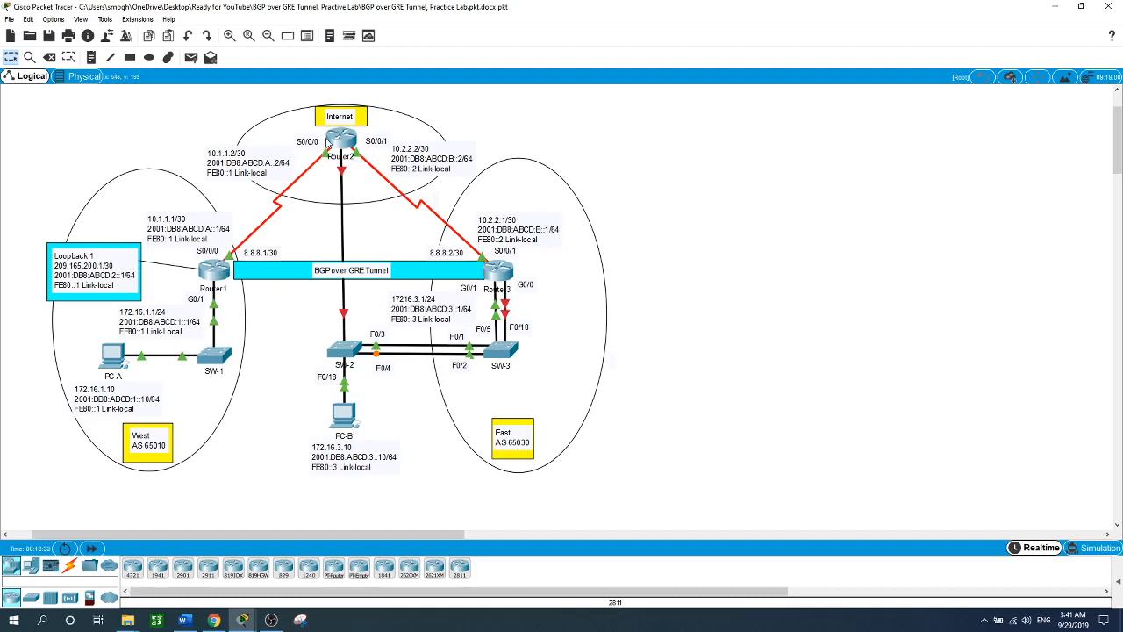
- Open Router1's CLI, which shows its existing PAT and access-list 1 configuration
mouse_move(326, 142)
click(219, 272)
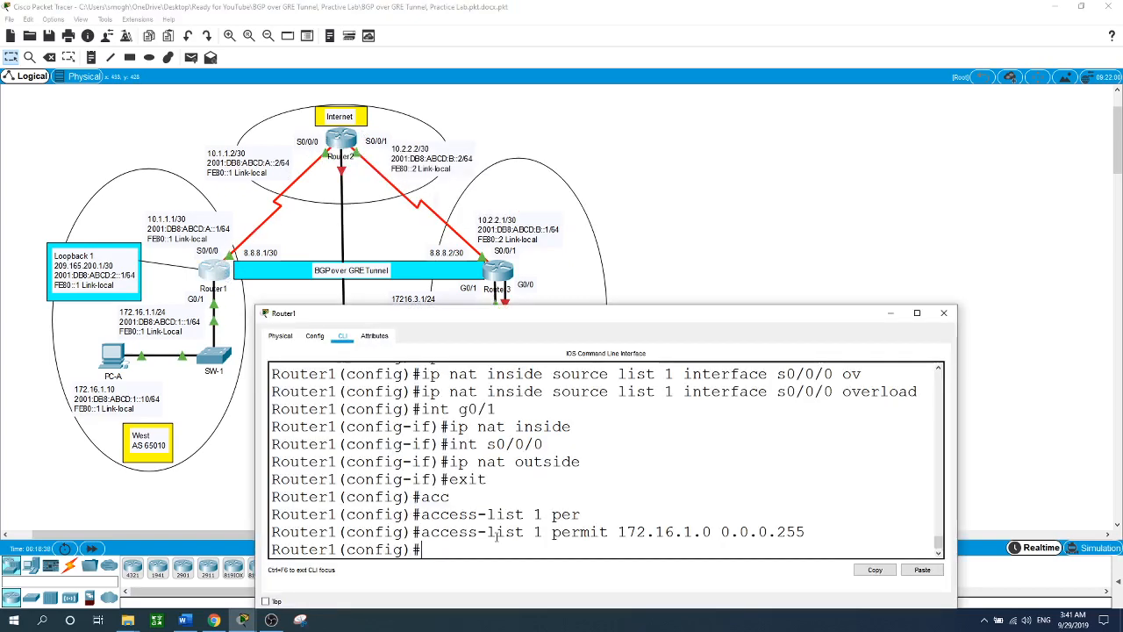
- On Router1, add default route 0.0.0.0 0.0.0.0 via s0/0/0 and enable IPv6 unicast routing
text(o[ rpite)
key(BackSpace)
key(BackSpace)
key(BackSpace)
key(BackSpace)
key(BackSpace)
key(BackSpace)
key(BackSpace)
key(BackSpace)
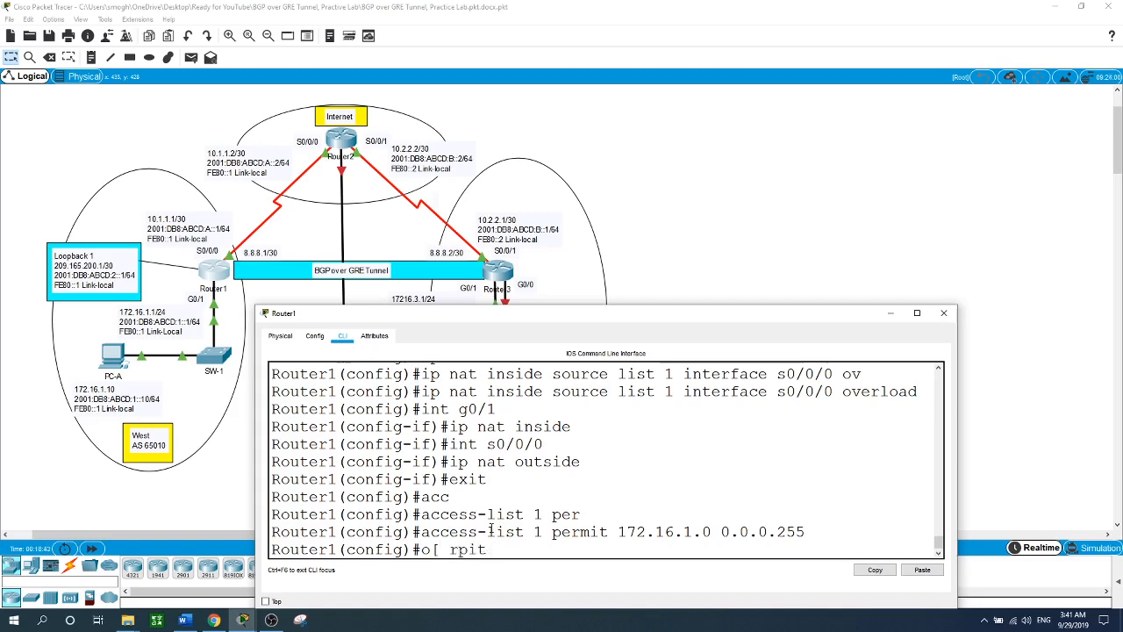
text(ip route 0.0.0.0 0.0.0.0 )
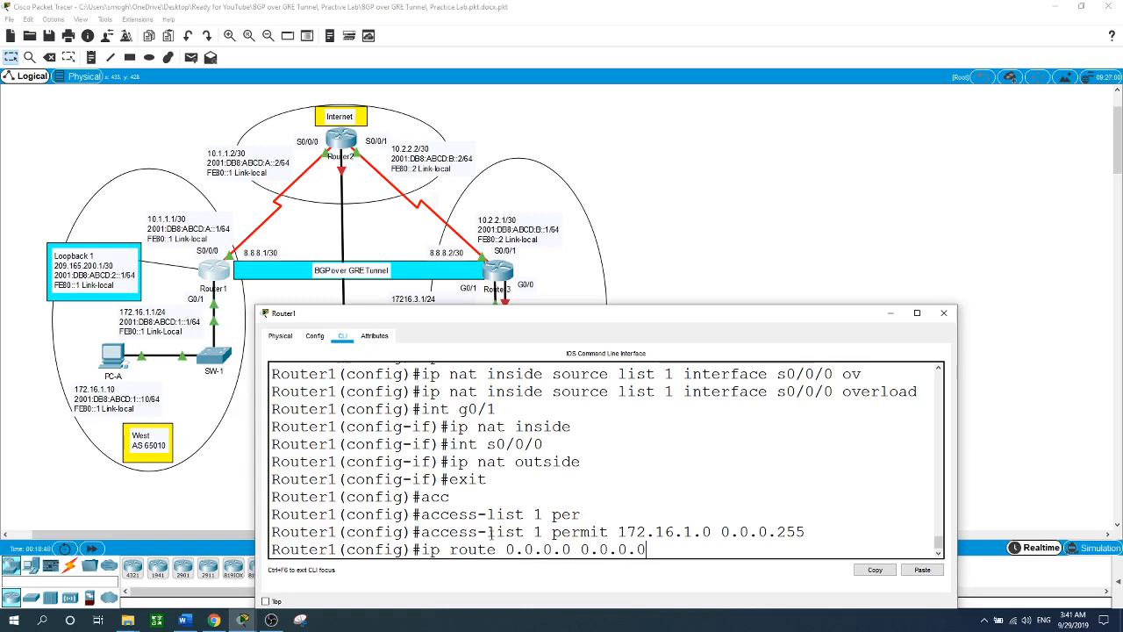
text(s0/0/0)
key(Return)
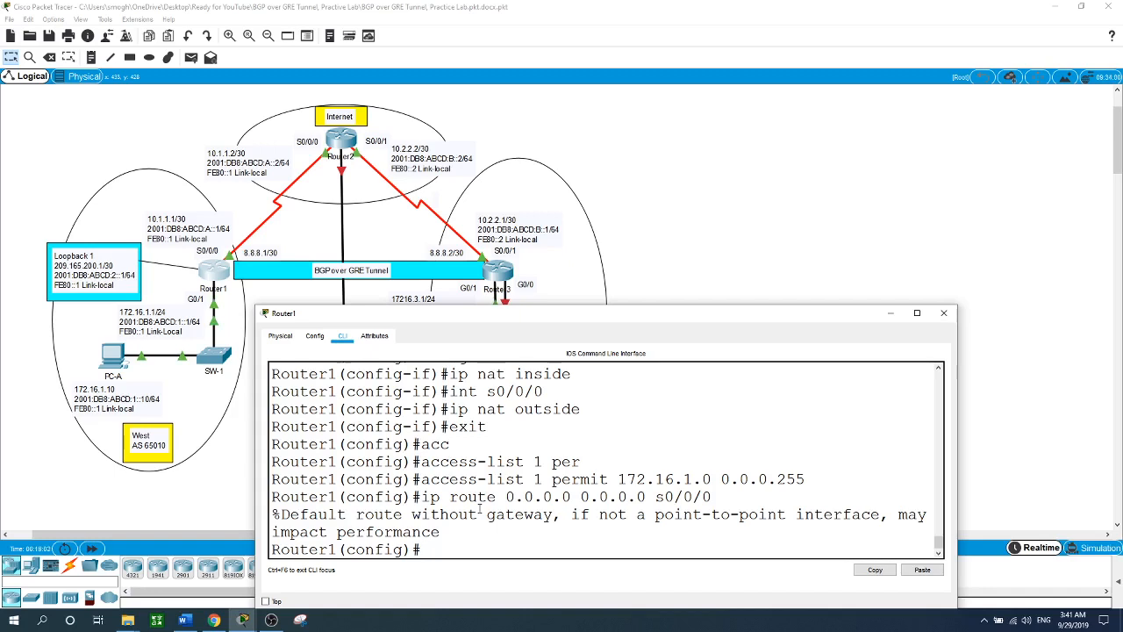
text(ipv)
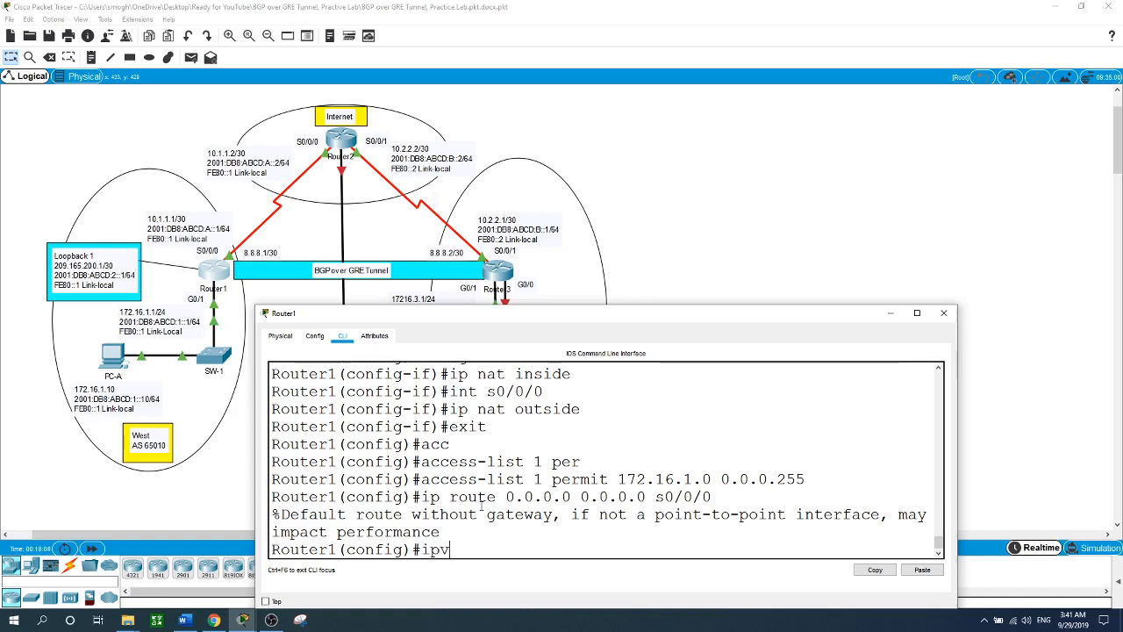
text(6 uni)
key(Tab)
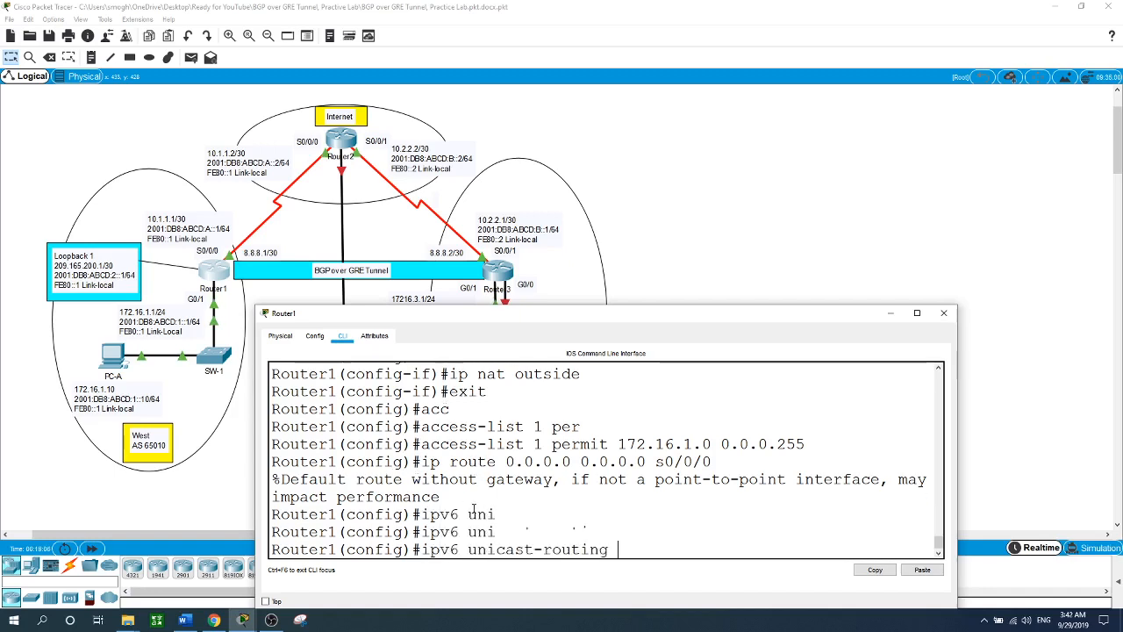
key(Return)
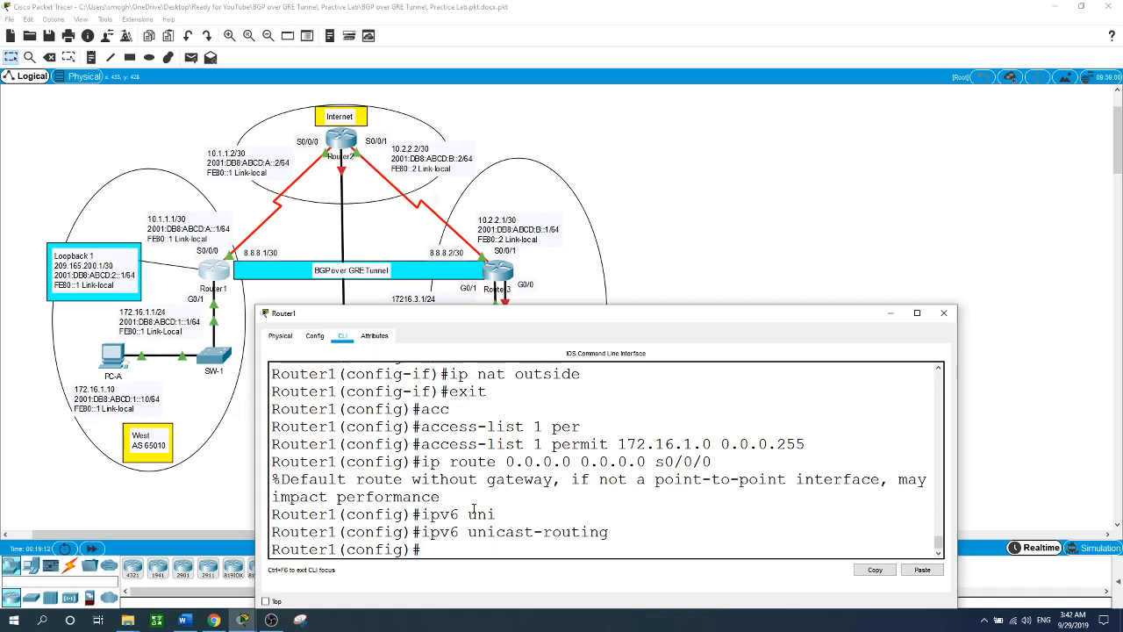
- Create IPv6 EIGRP process 1 with router-id 1.1.1.1, then exit router configuration
text(ipv6 rou)
key(Tab)
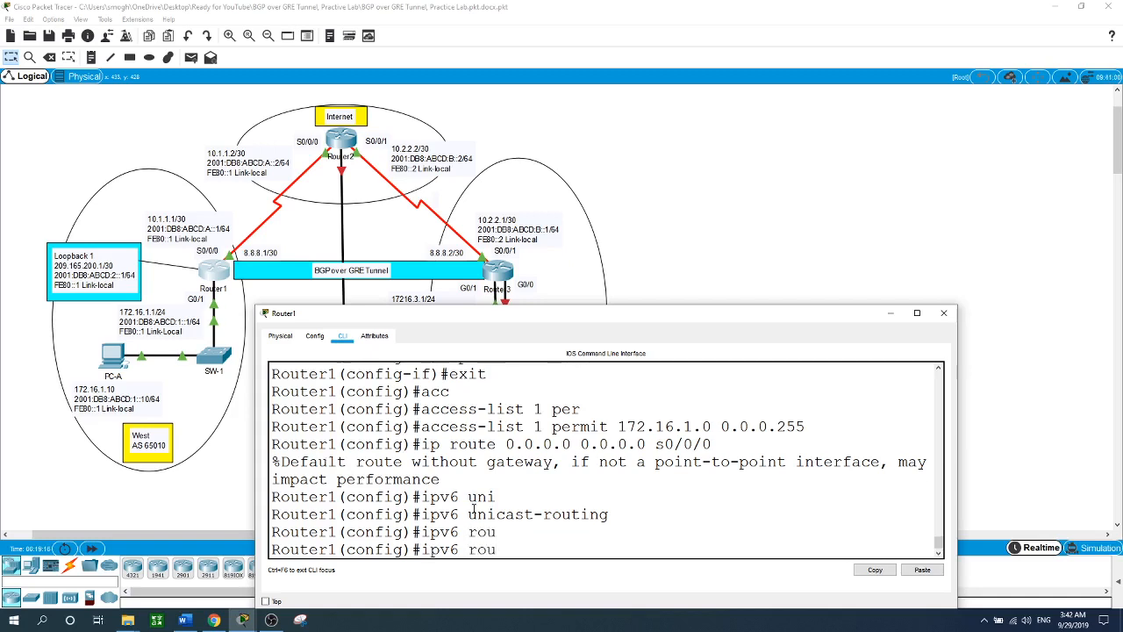
key(BackSpace)
key(BackSpace)
text(outer ei)
key(Tab)
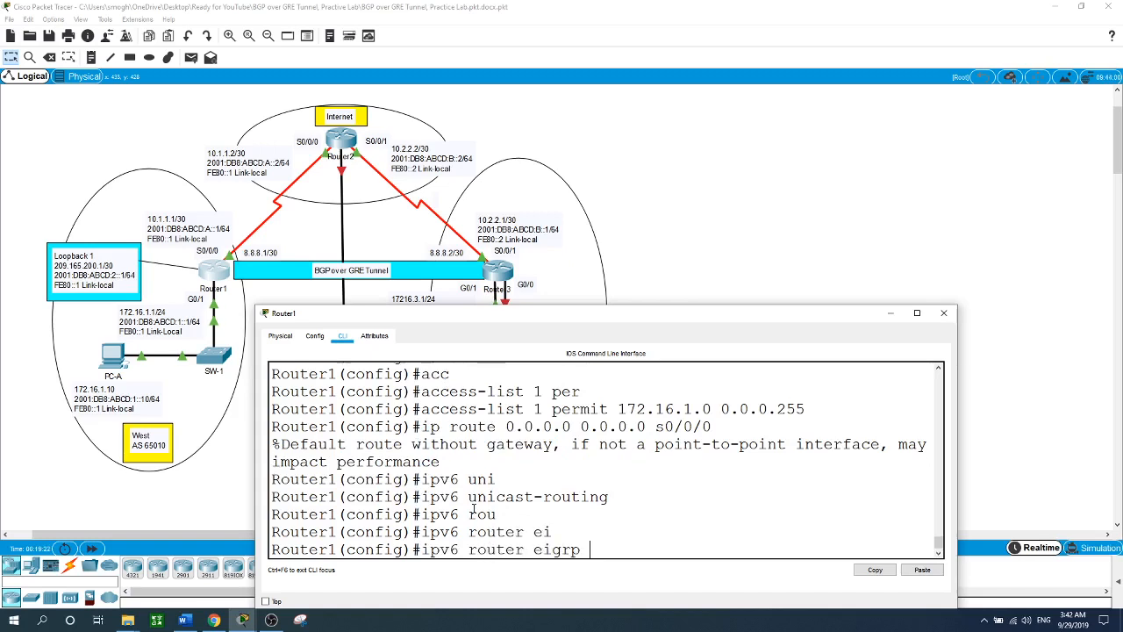
text(1)
key(Return)
text(ei)
key(Tab)
text(r)
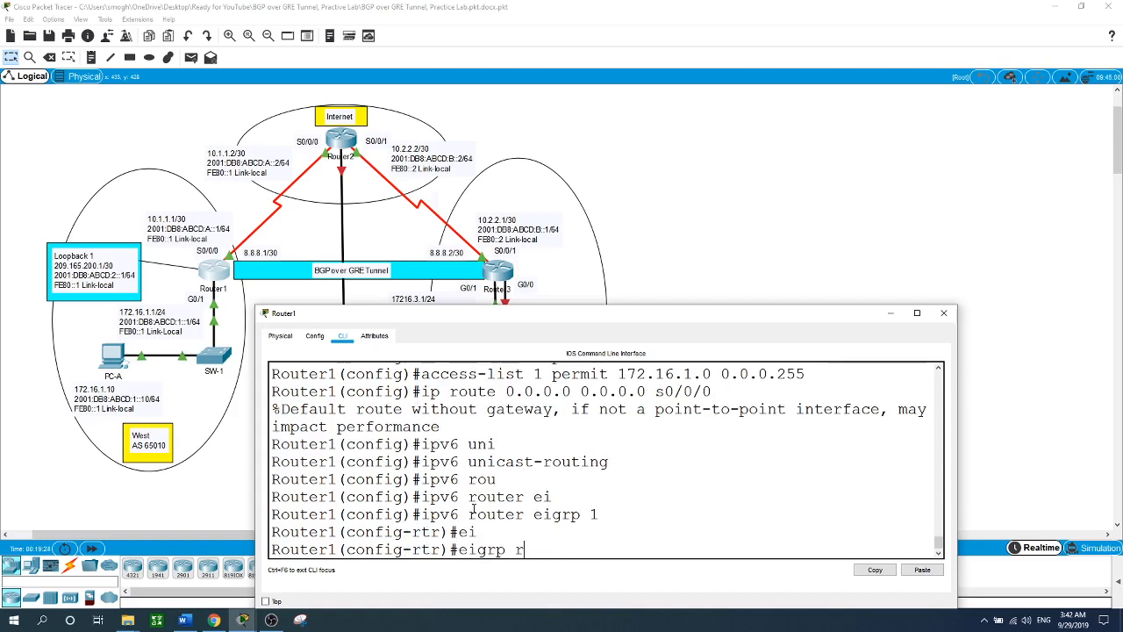
key(Tab)
text(1.1)
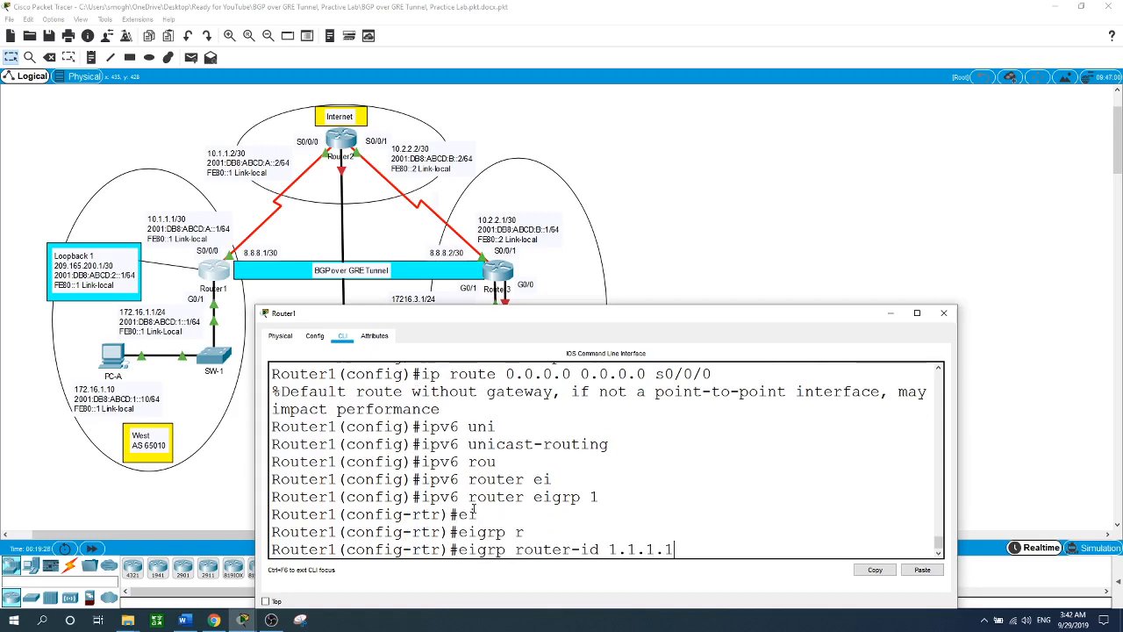
key(Return)
text(exit)
key(Return)
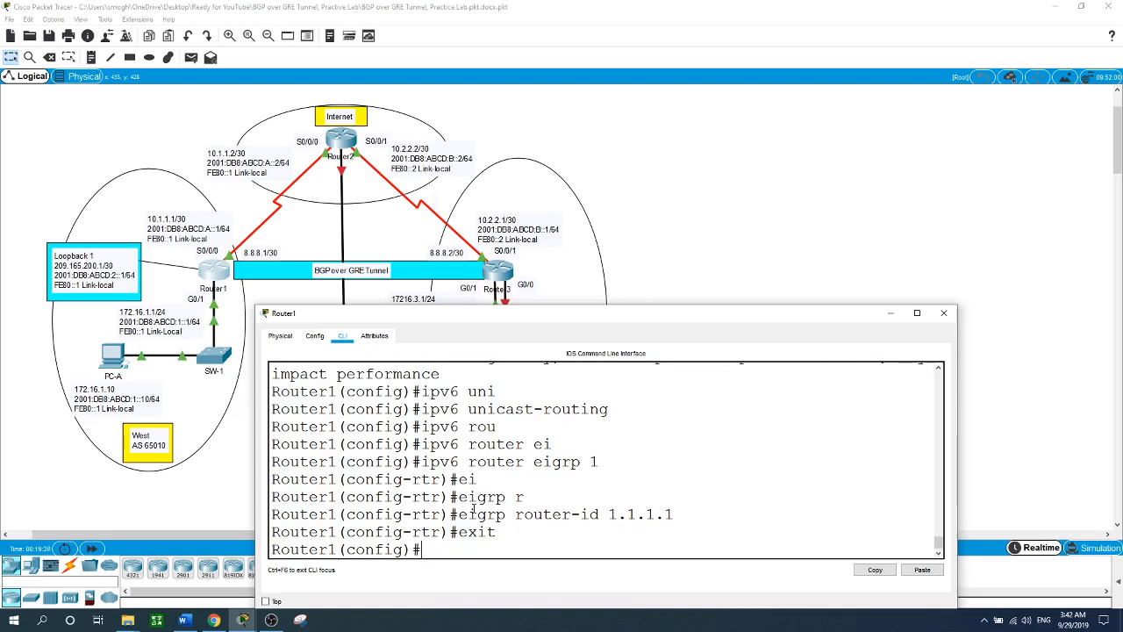
- Enable 'ipv6 eigrp 1' on Router1's g0/1 and s0/0/0 interfaces
text(int g0/1)
key(Return)
text(ipv6 ei)
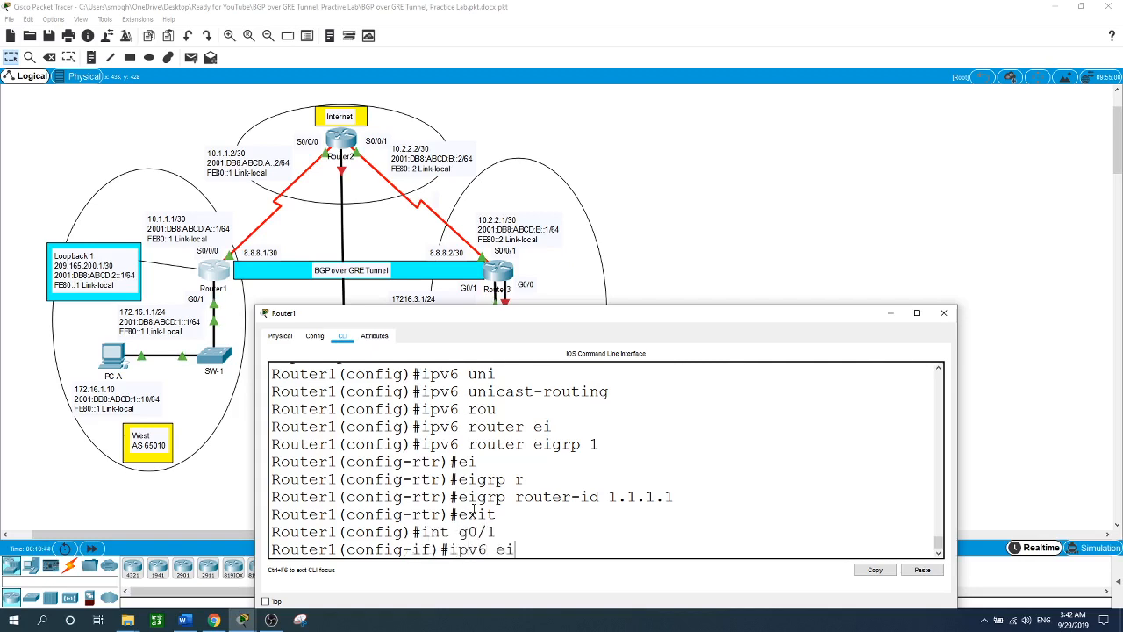
key(Tab)
text(1)
key(Return)
text(int)
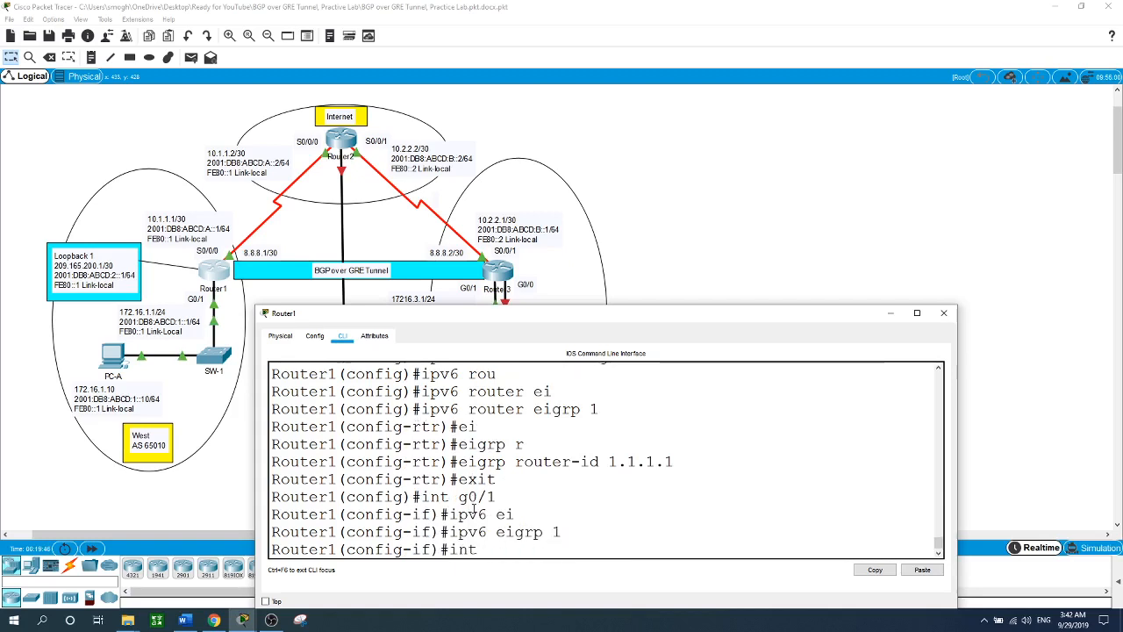
text( g)
key(BackSpace)
text(s0/0/0)
key(Return)
text(ipv6 ei)
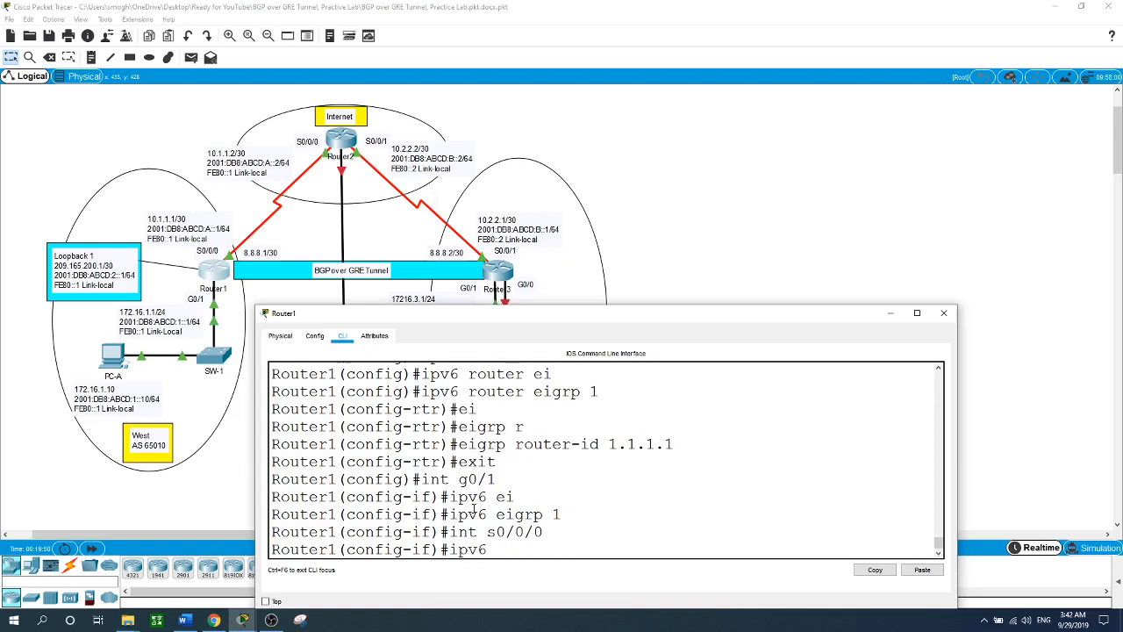
key(Tab)
text(1)
key(Return)
- Enable 'ipv6 eigrp 1' on loopback 1 and return to the topology
text(in)
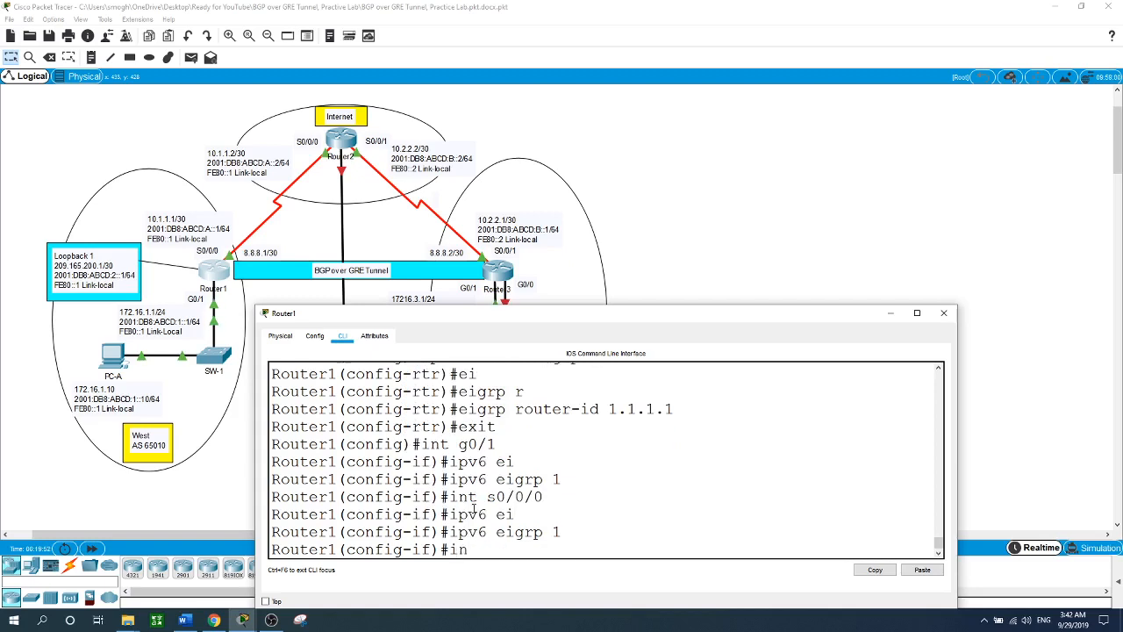
text(t loopb)
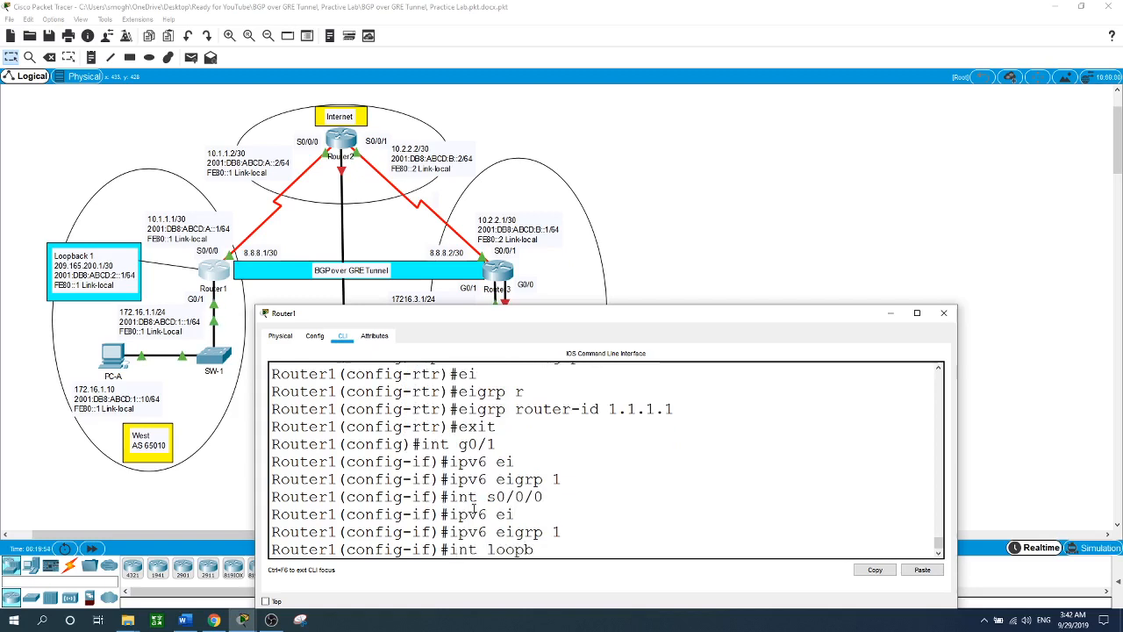
text(ack 1)
key(Return)
text(ip)
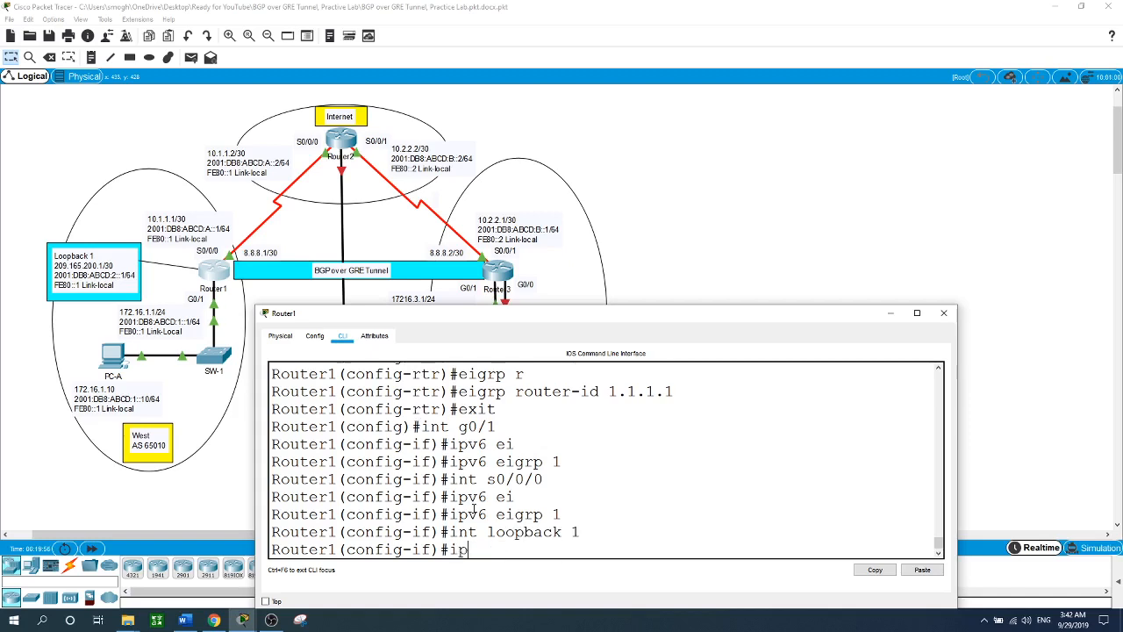
text(v6 ei)
key(Tab)
text(1)
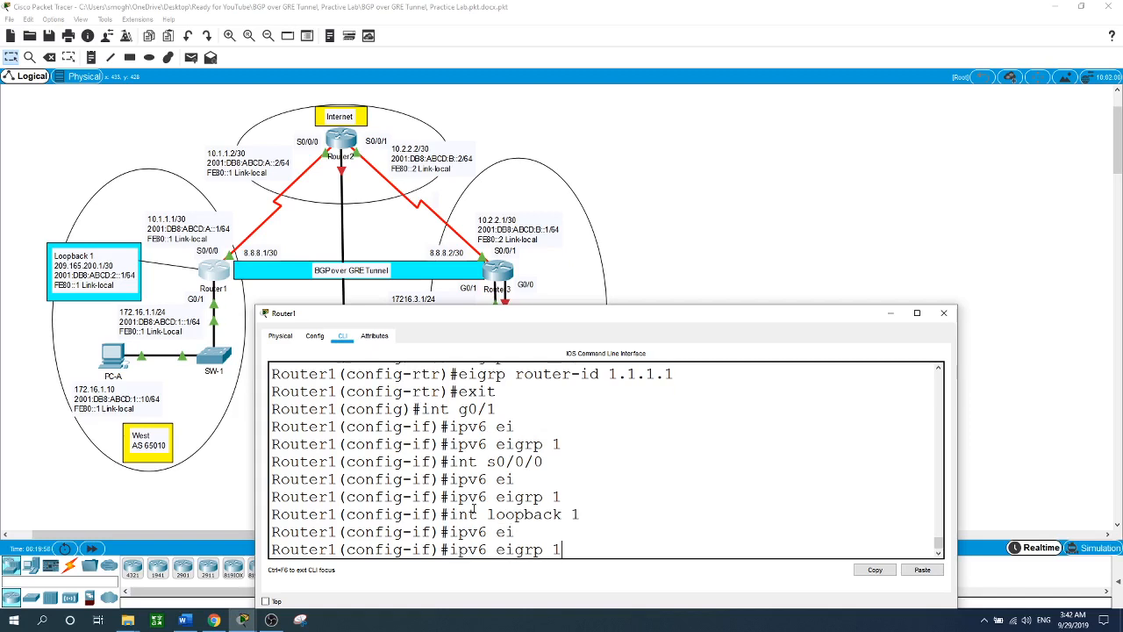
key(Return)
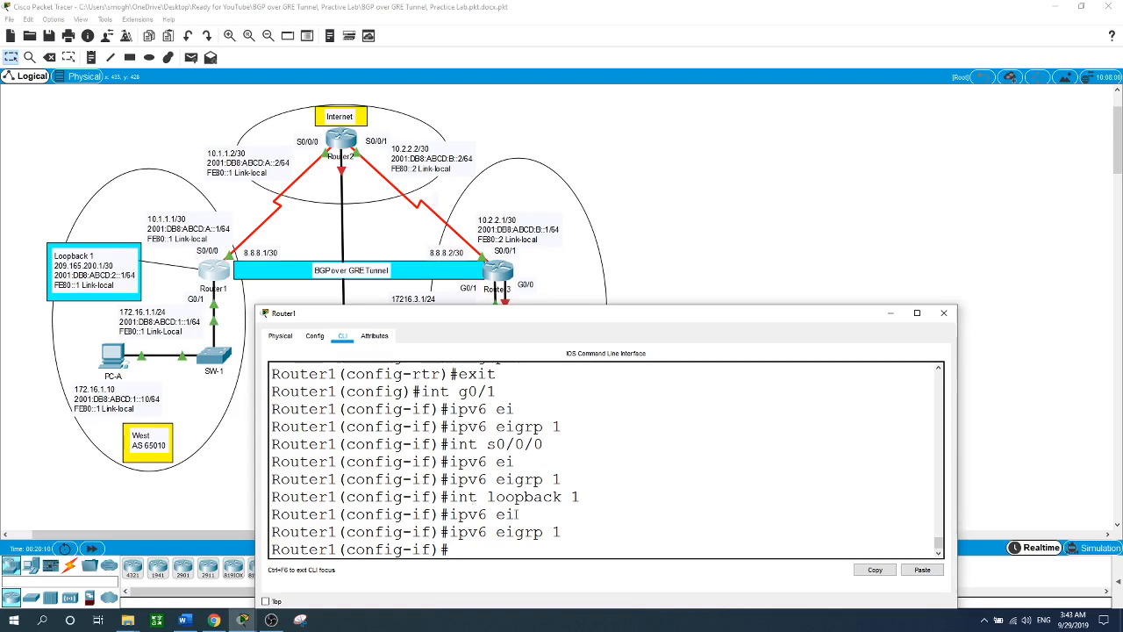
click(682, 260)
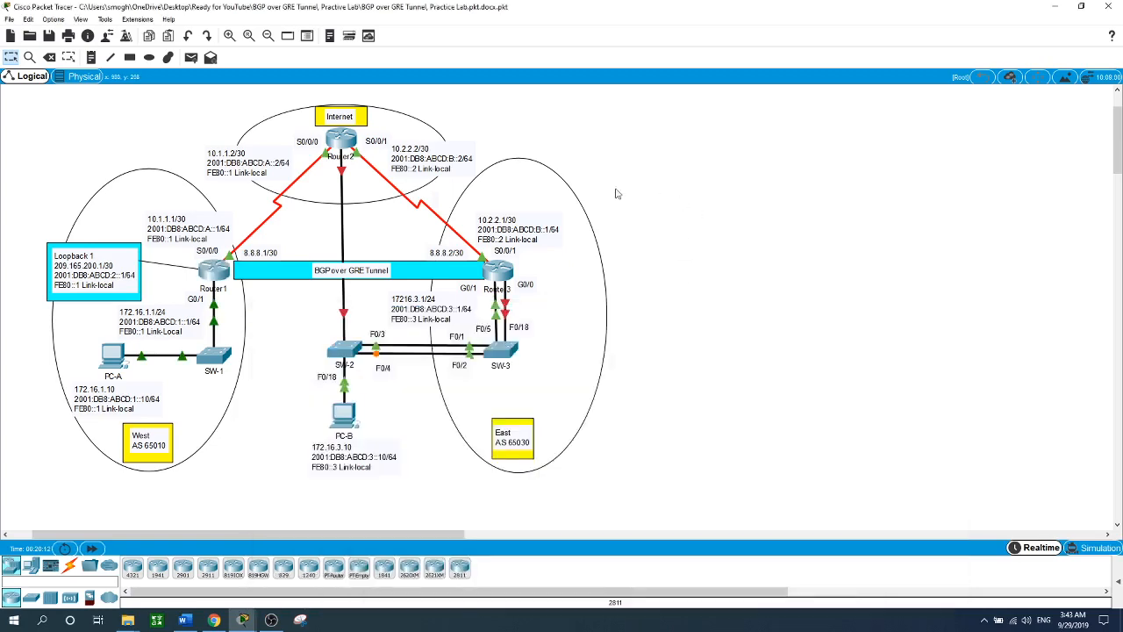
- In Router2's CLI, return to global configuration and enable IPv6 unicast routing
click(347, 143)
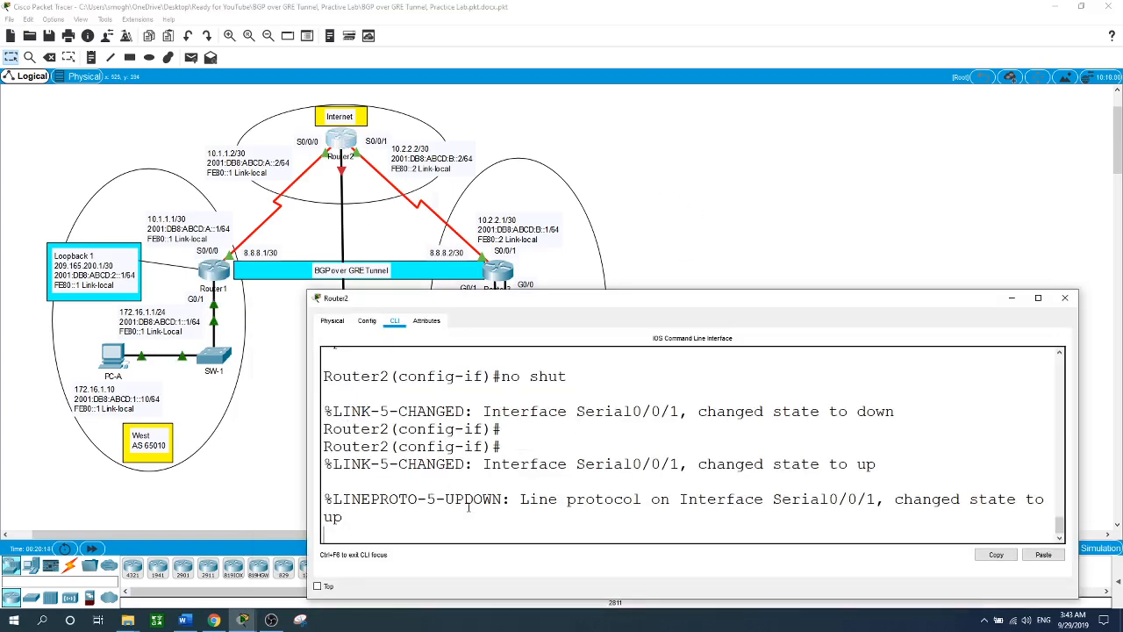
key(Return)
text(exit)
key(Return)
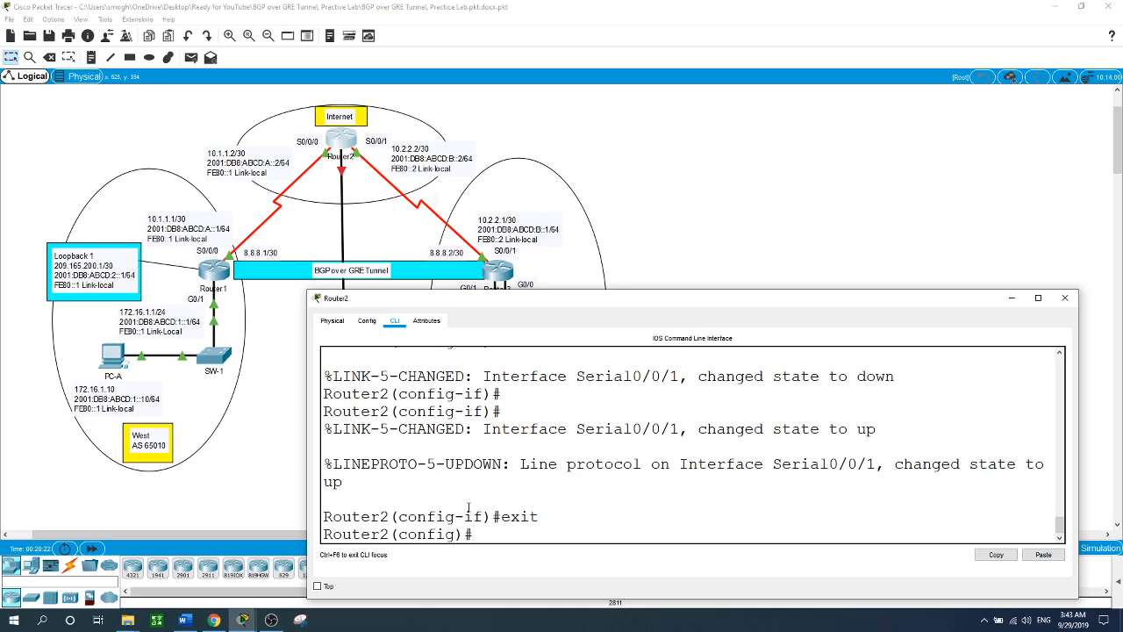
text(ipv6 uni)
key(Tab)
key(Tab)
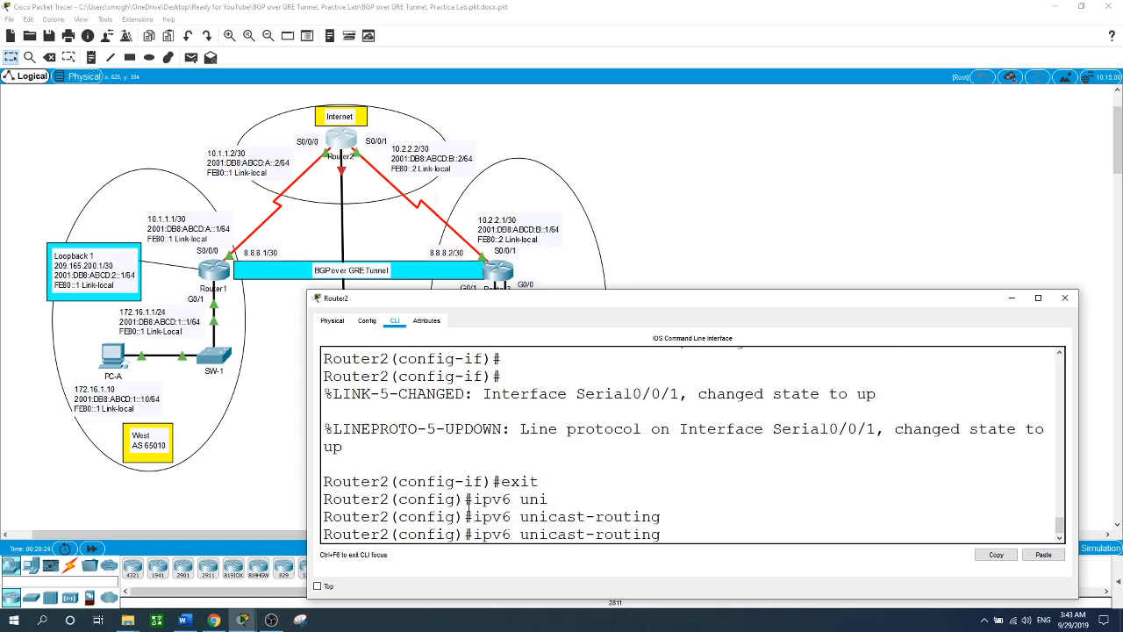
key(Return)
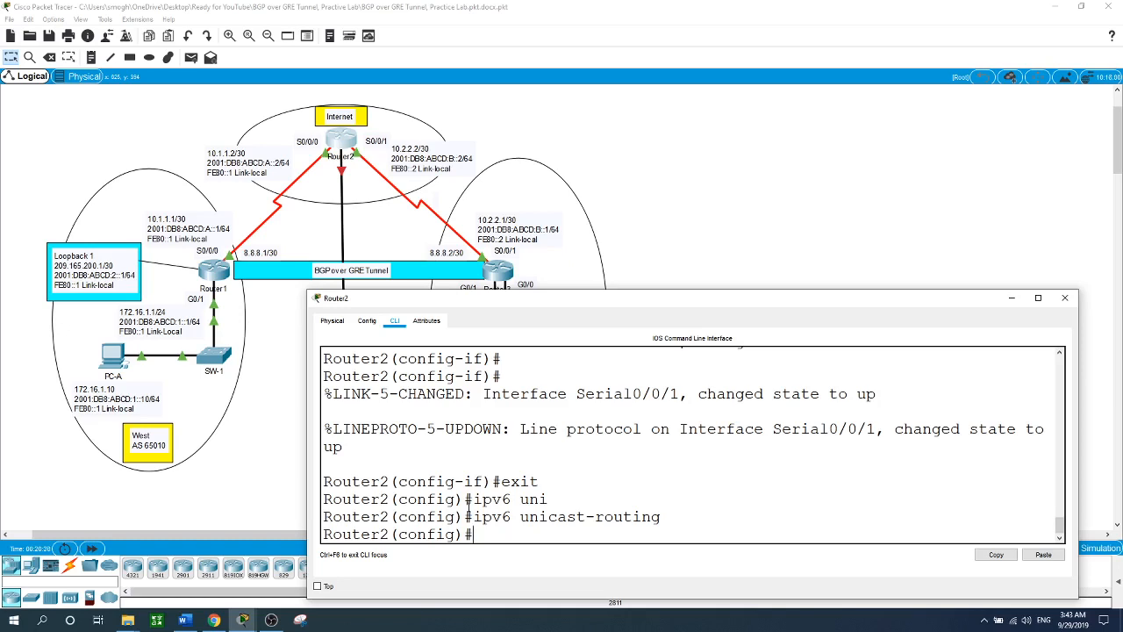
- Create IPv6 EIGRP process 1 on Router2 with router-id 2.2.2.2
text(ipv6 router ei)
key(Tab)
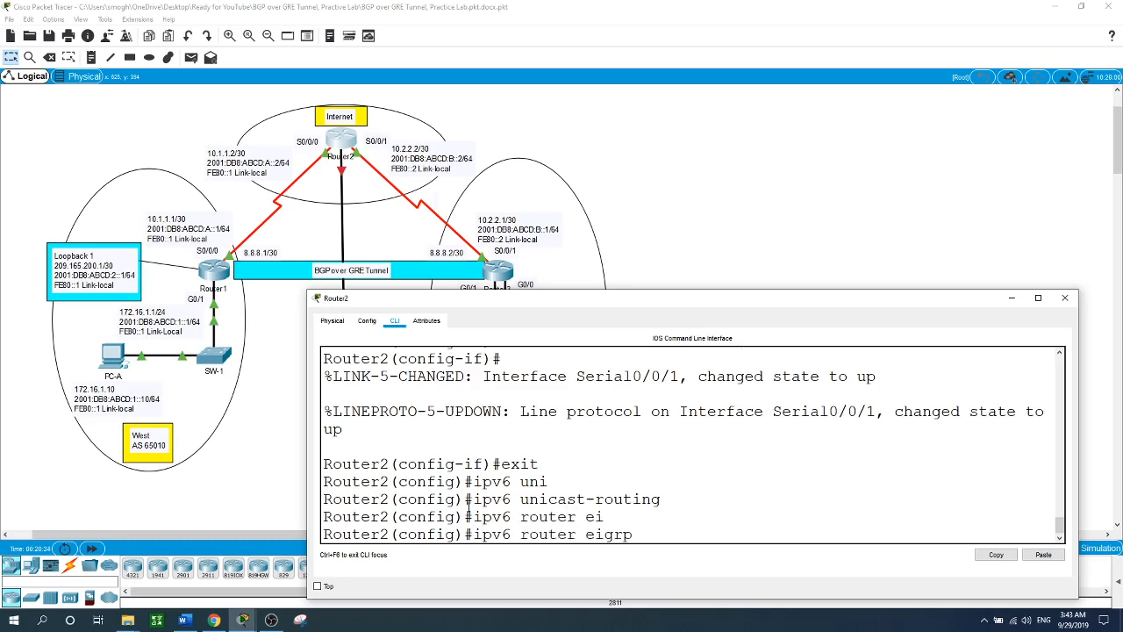
text(1)
key(Return)
text(ei)
key(Tab)
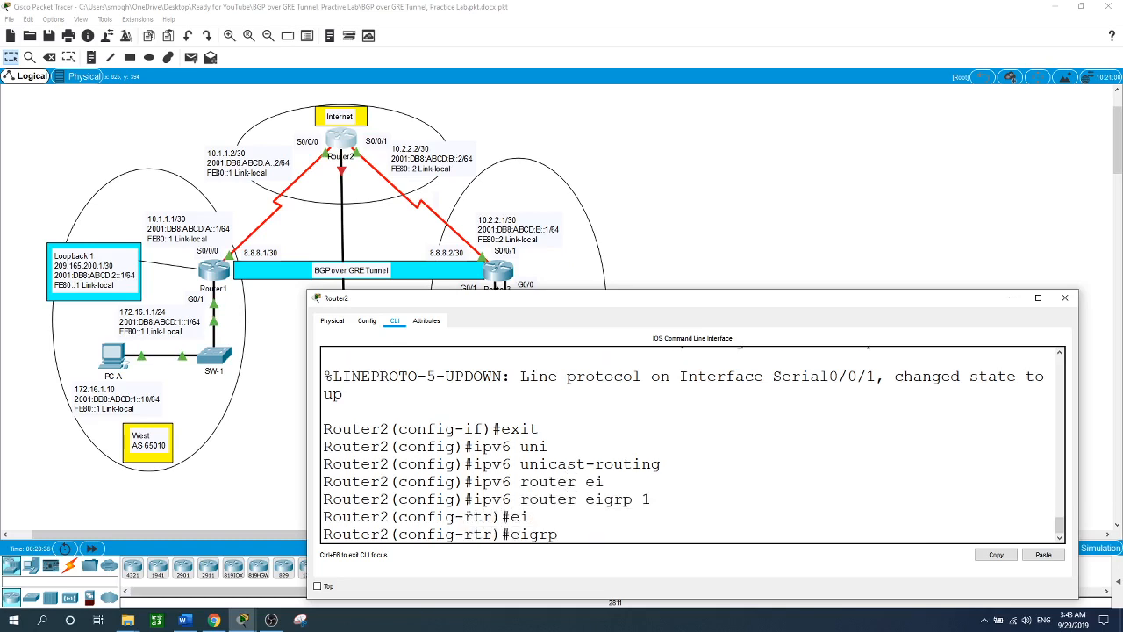
text(r)
key(Tab)
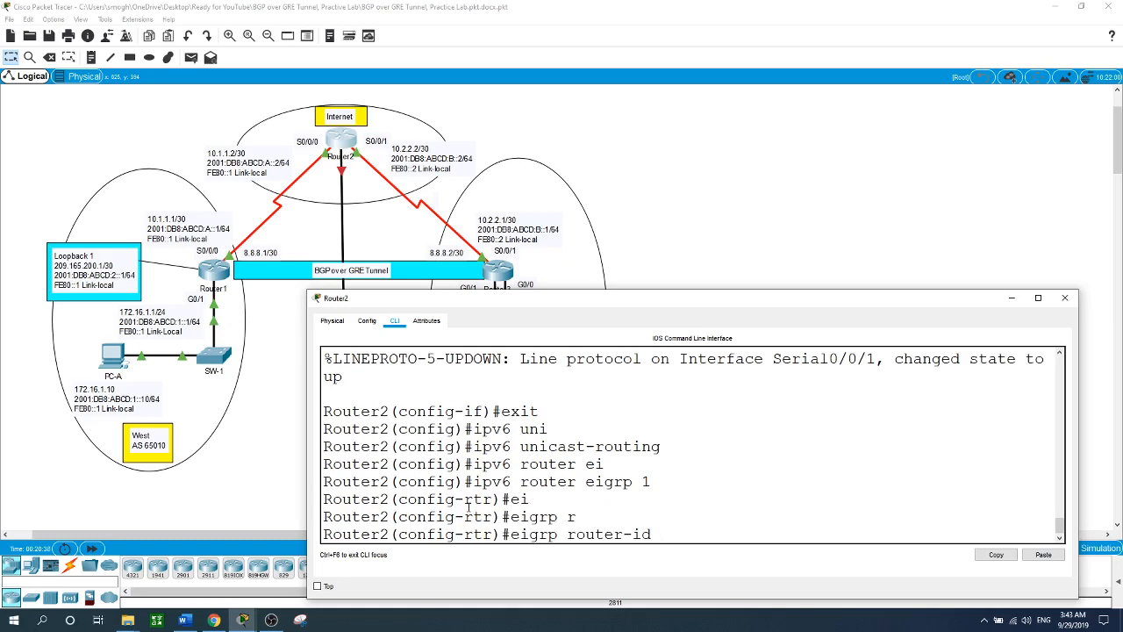
text(2.2.2.2)
key(Return)
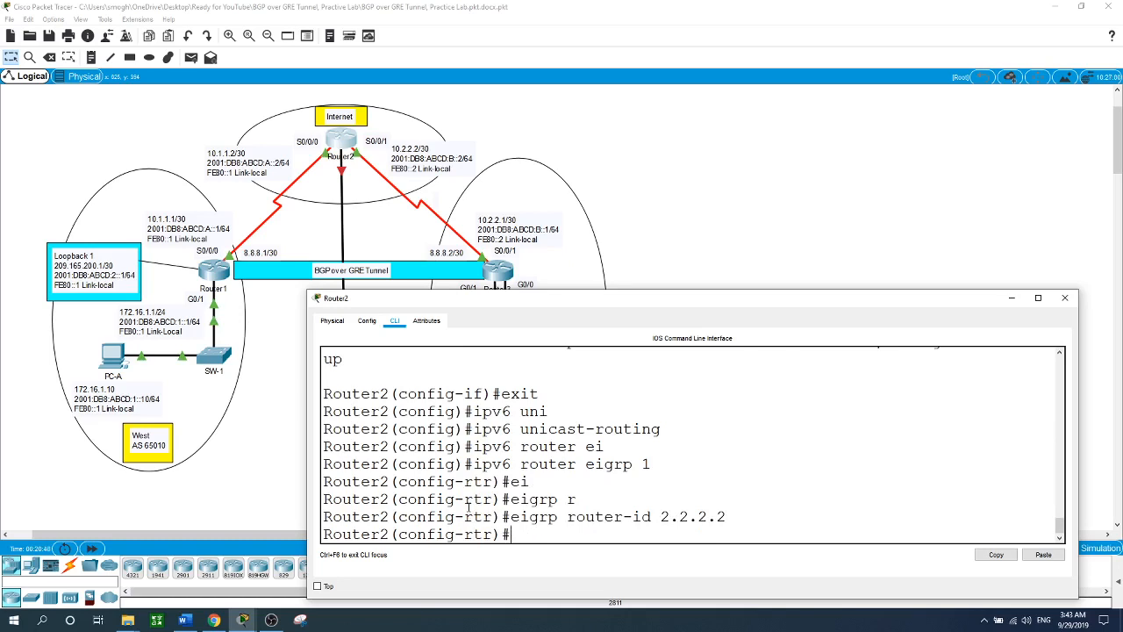
text(exit)
key(Return)
text(int s)
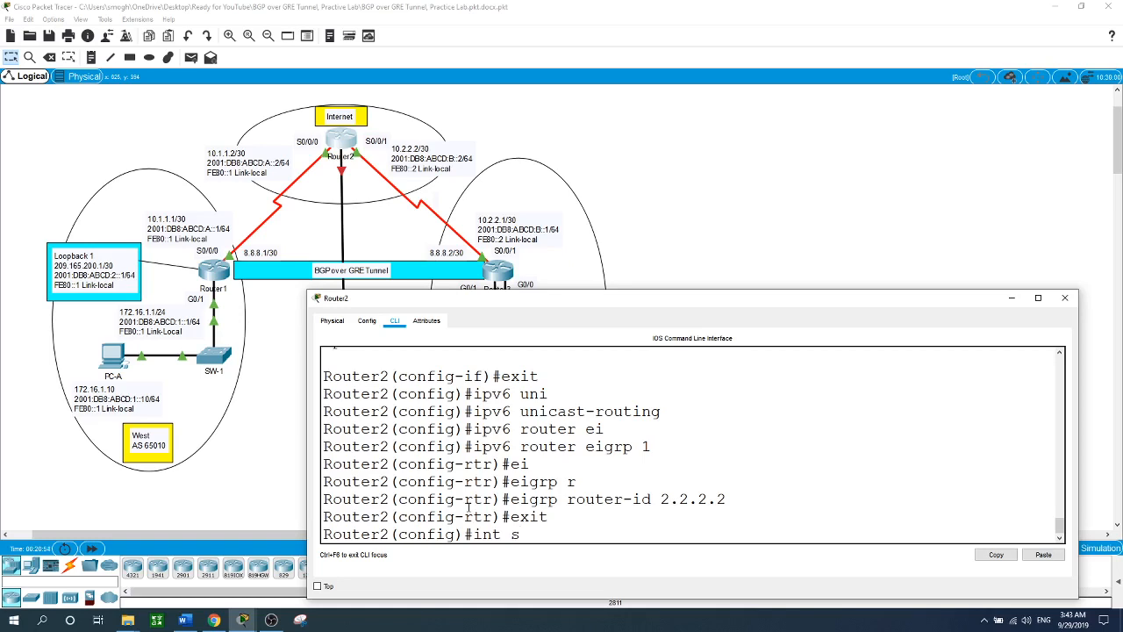
text(0/0/0)
- Add 'ipv6 eigrp 1' under Router2's s0/0/0 and s0/0/1, then return to the topology
key(Return)
text(ipv6 ei)
key(Tab)
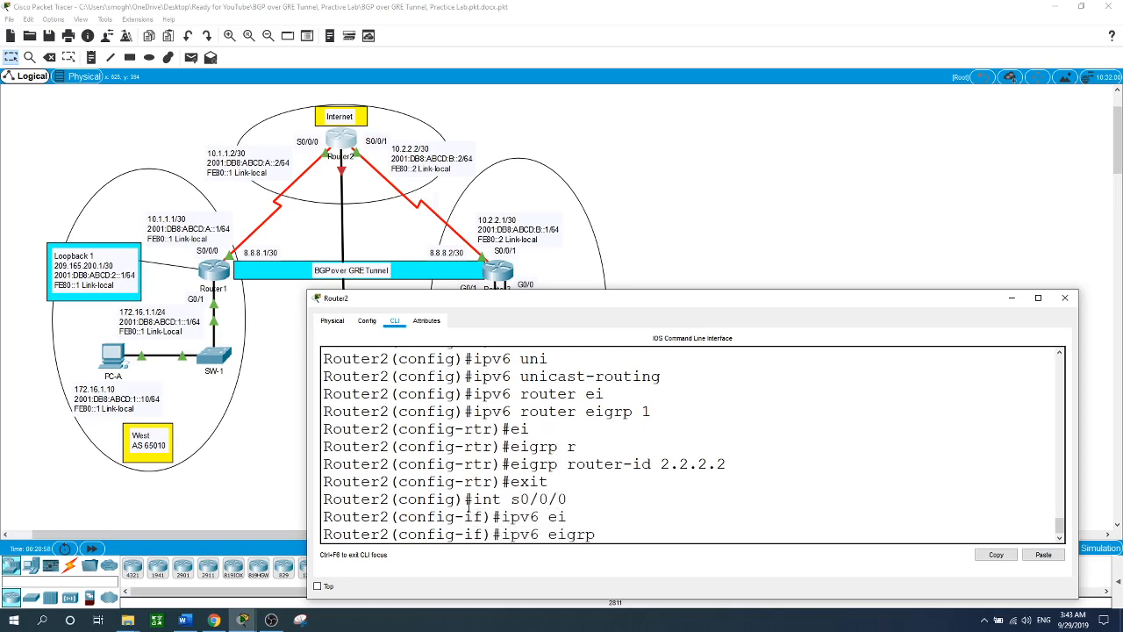
text(1)
key(Return)
text(int )
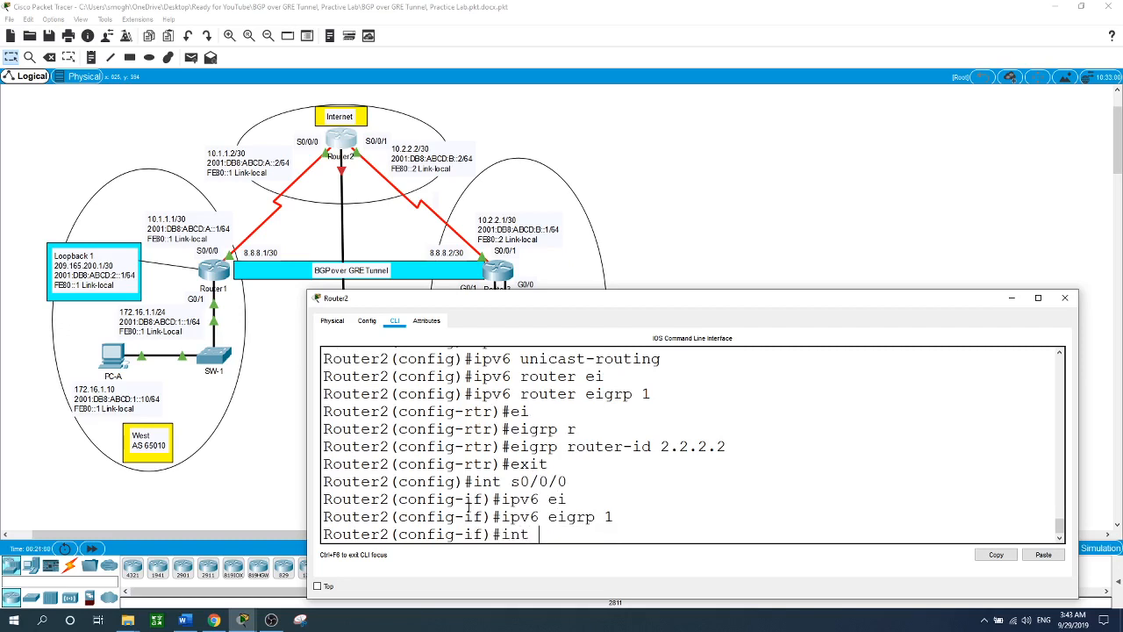
text(s0/0/1)
key(Return)
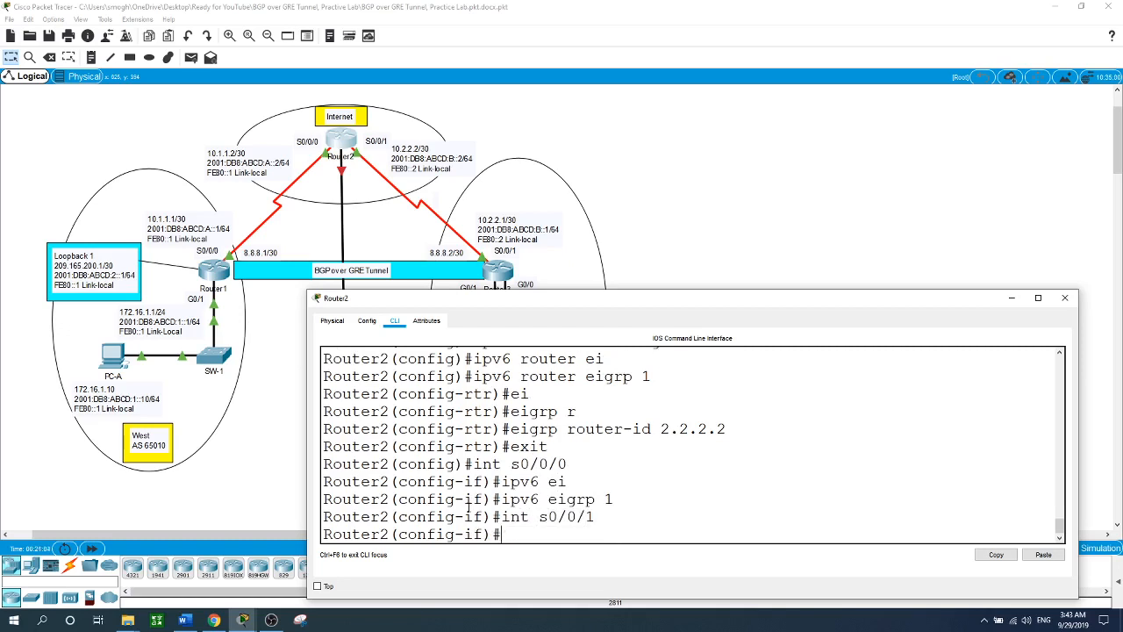
text(ipv6 ei)
key(Tab)
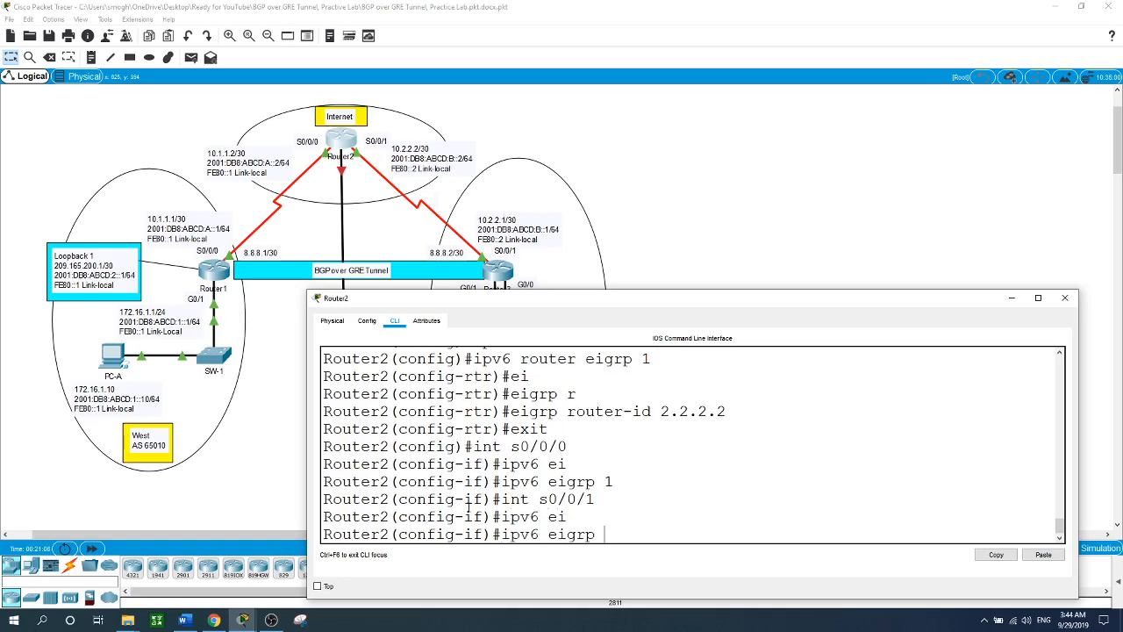
text(1)
key(Return)
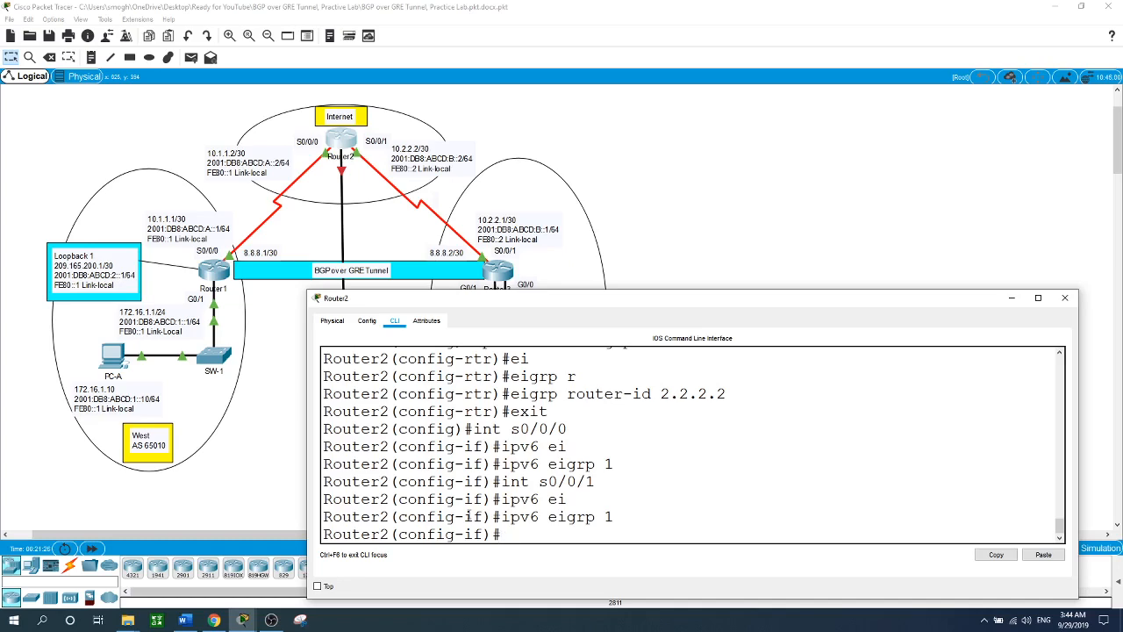
click(708, 245)
- On Router3, add floating default route via s0/0/1 with distance 200 and enable IPv6 unicast routing
click(502, 272)
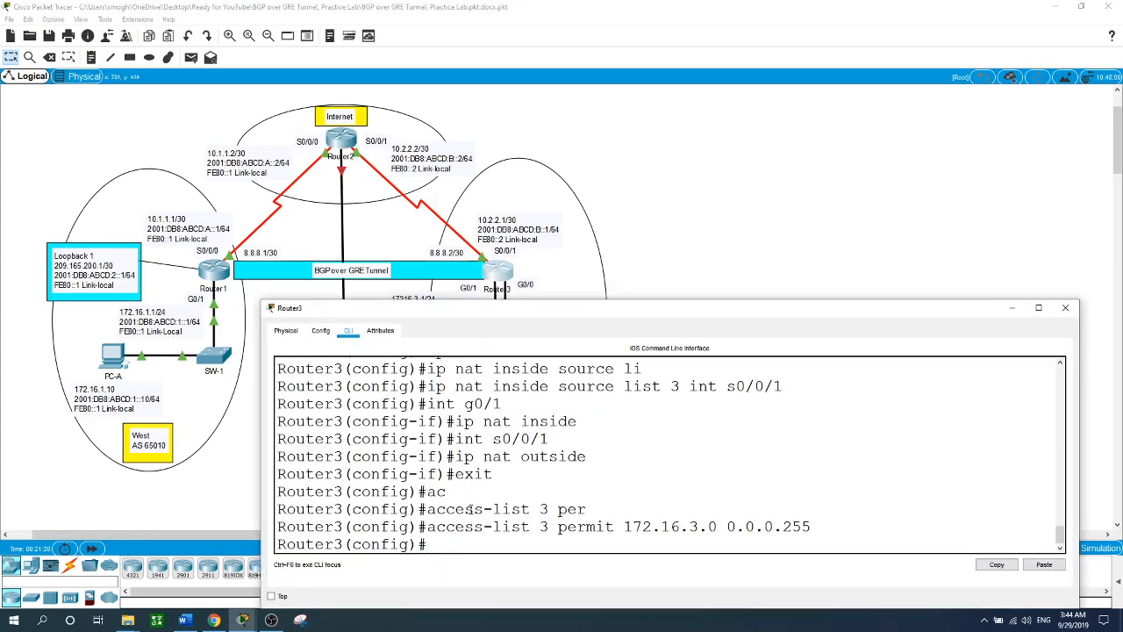
text(ip route 0.0.0.0 0.0.0)
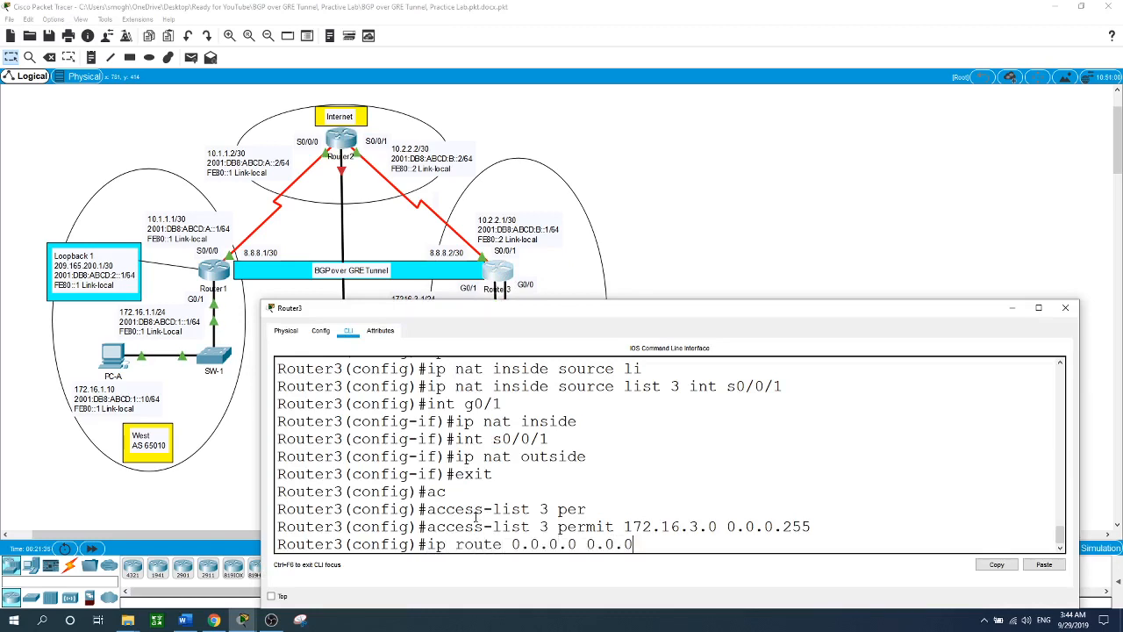
text(.0 s0/0/1 200)
key(Return)
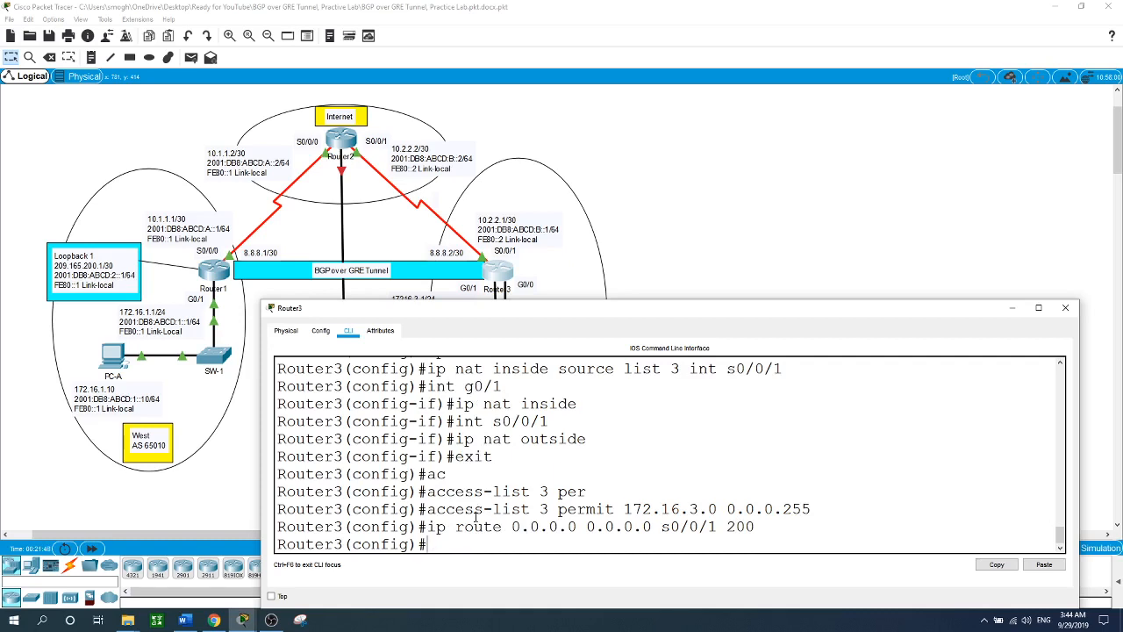
text(ipv6 uni)
key(Tab)
key(Return)
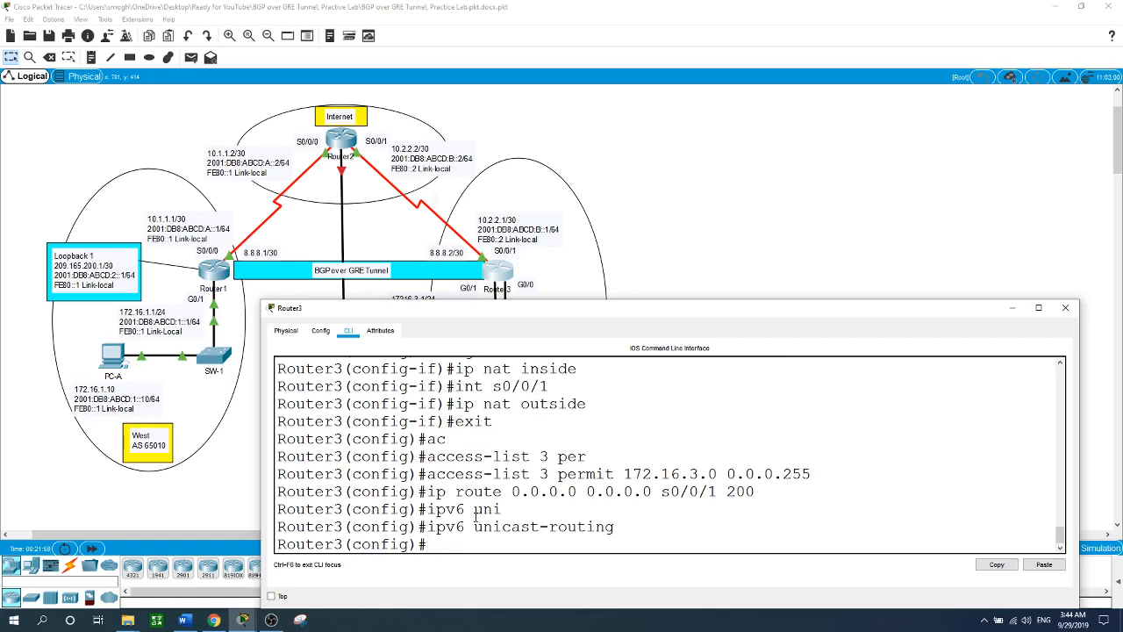
- Create IPv6 EIGRP process 1 on Router3 with router-id 3.3.3.3
text(ipv6 router eig)
key(Tab)
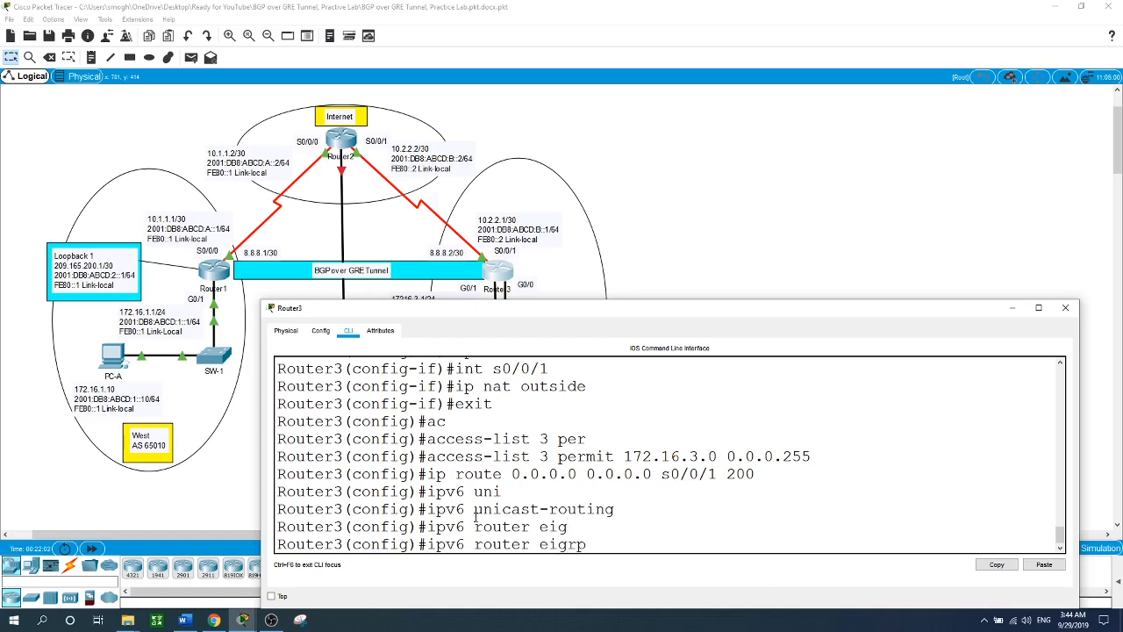
text(1)
key(Return)
text(ei)
key(Tab)
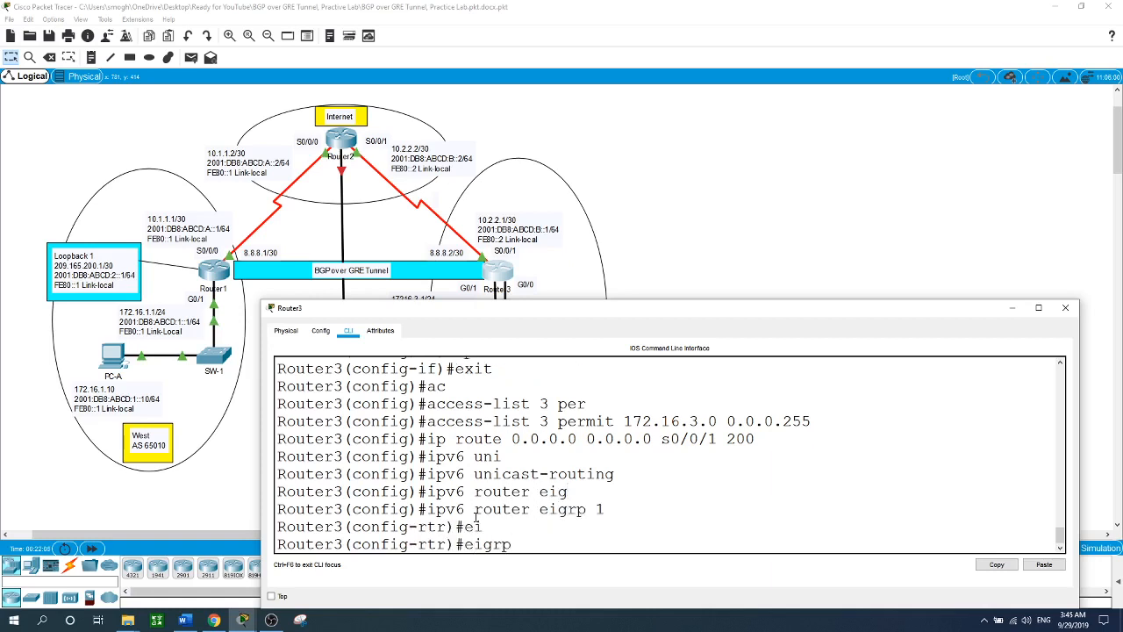
text(r)
key(Tab)
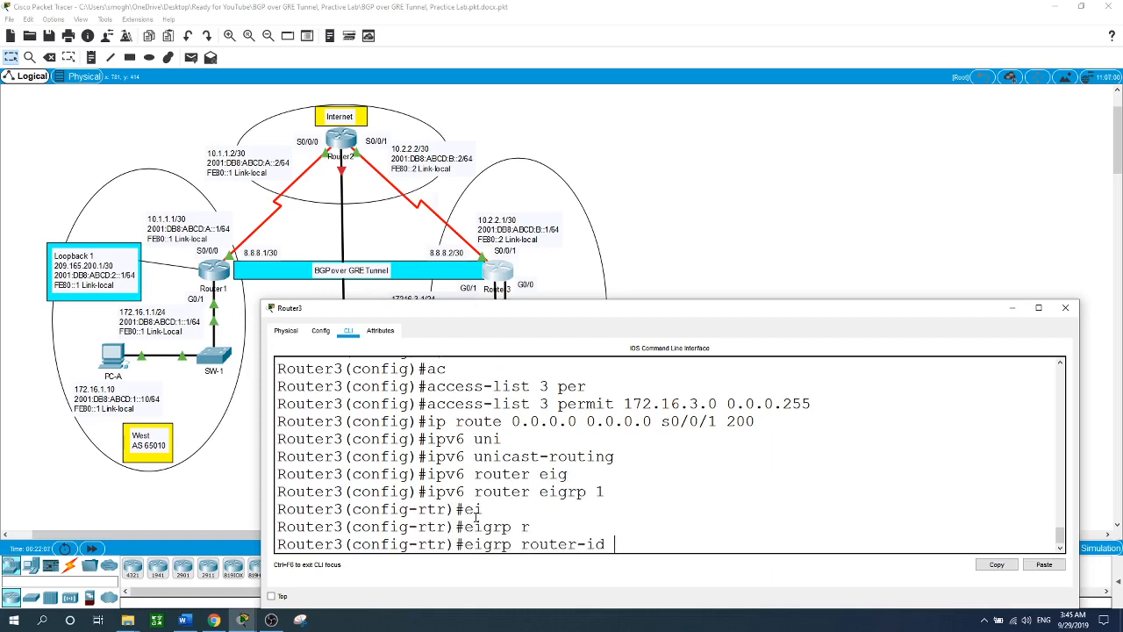
text(3.3.3.3)
key(Return)
text(ex)
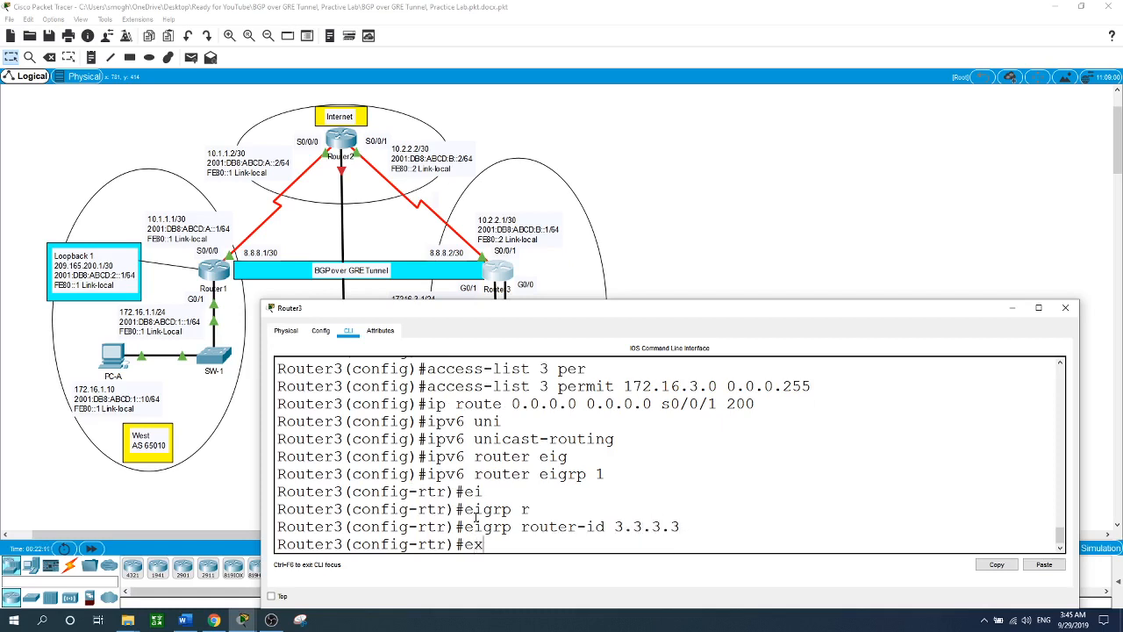
text(it)
key(Return)
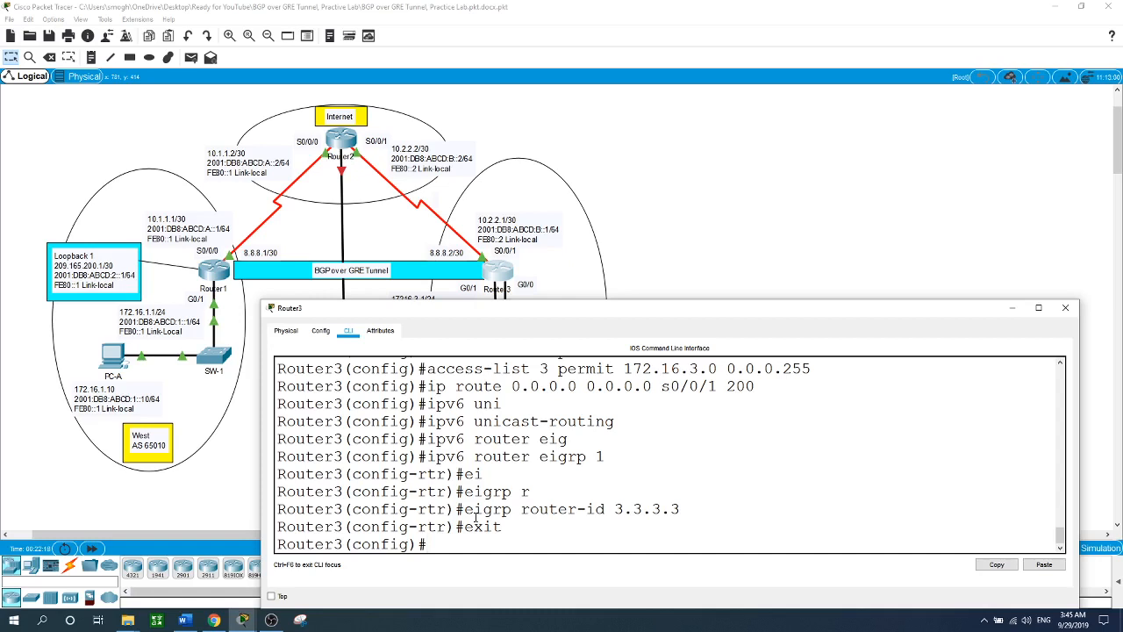
- Enable 'ipv6 eigrp 1' on Router3's s0/0/1 and g0/1, then return to the topology
text(int s0/0/1)
key(Return)
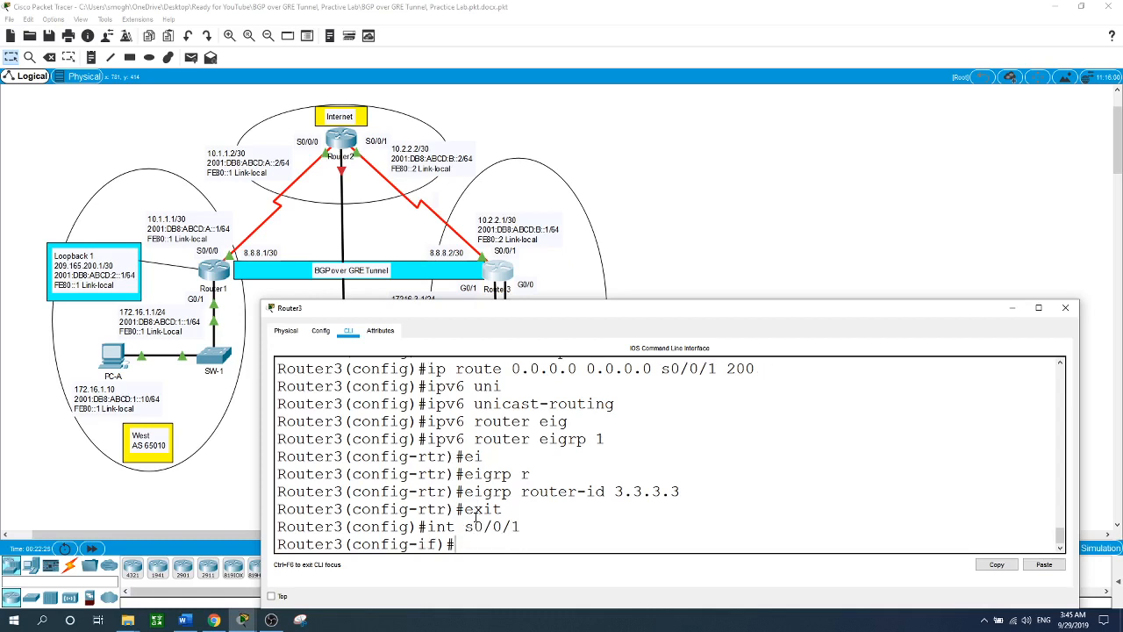
text(ipv6 ei)
key(Tab)
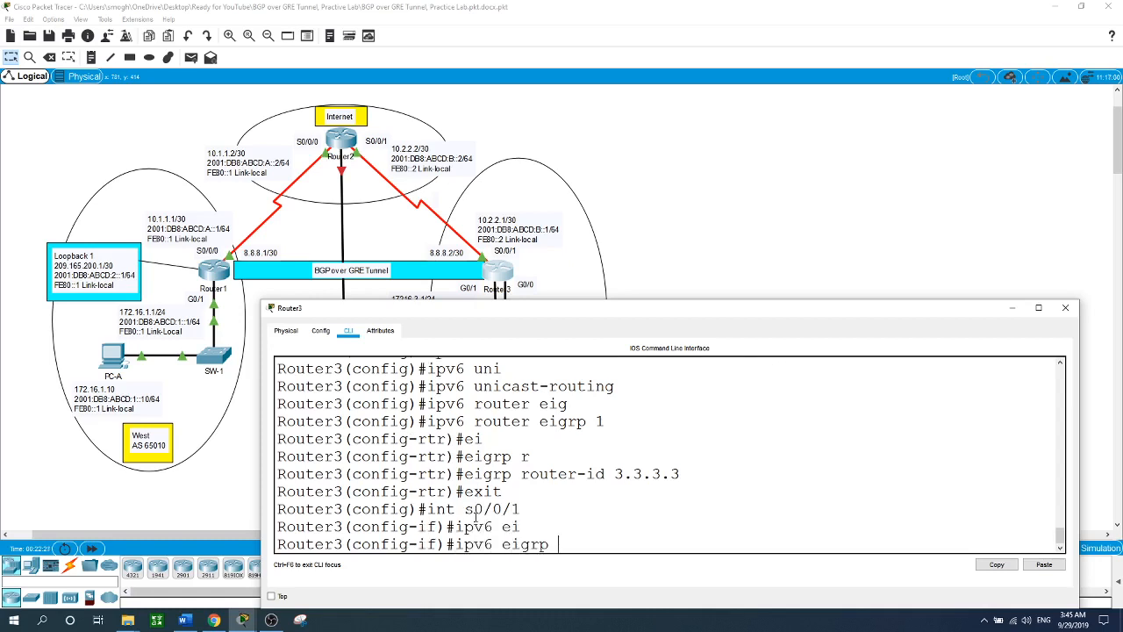
text(1)
key(Return)
text(int)
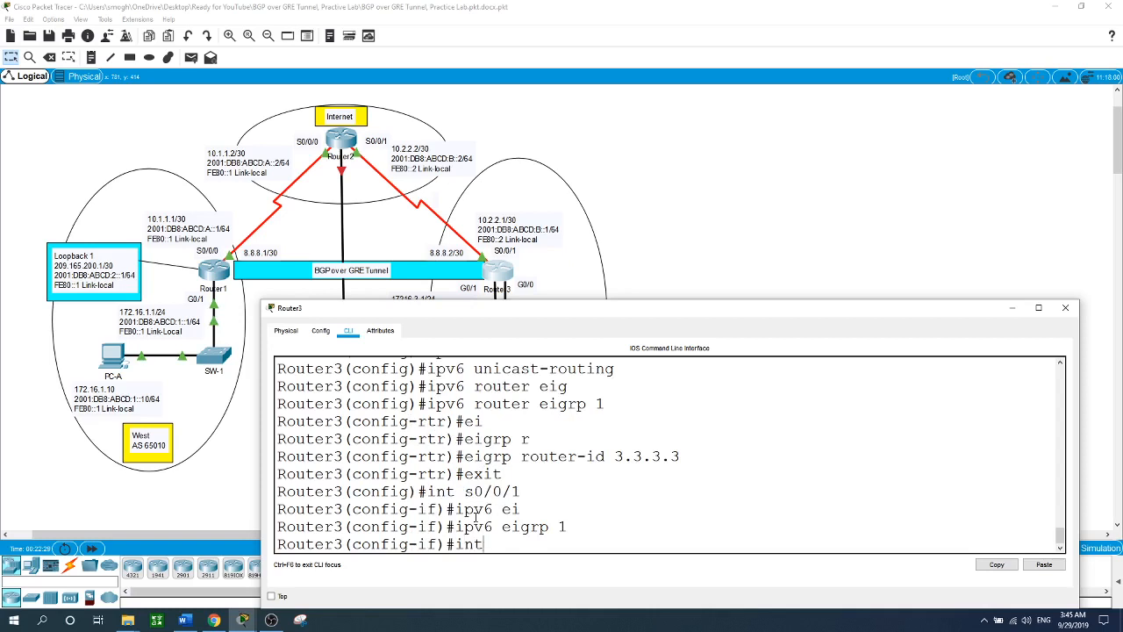
text( g0/1)
key(Return)
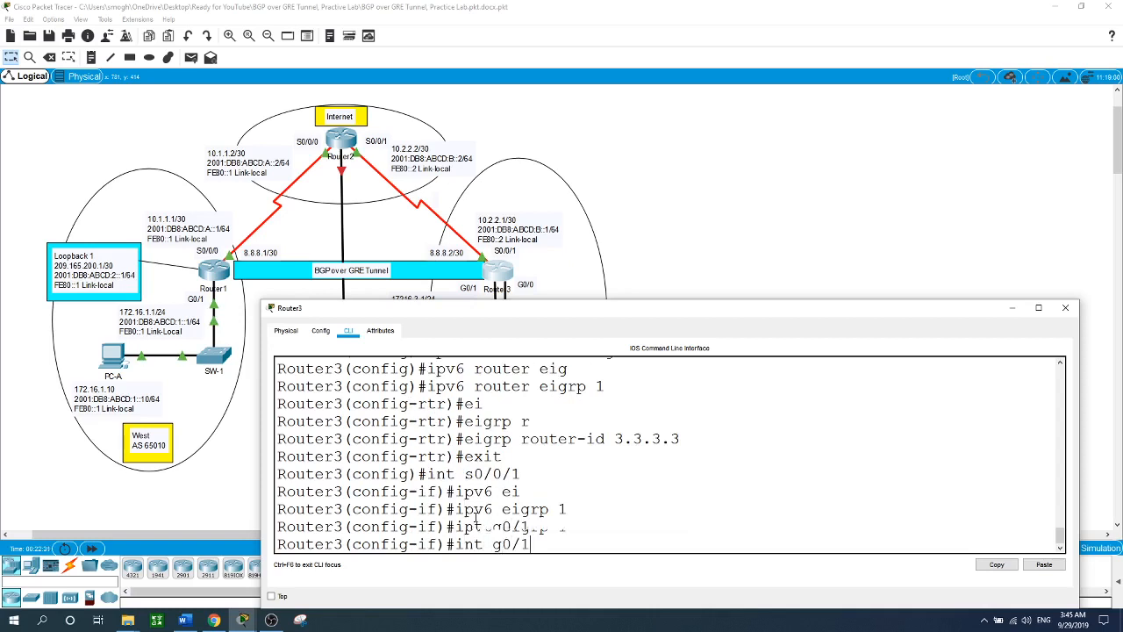
text(ipv6 ei)
key(Tab)
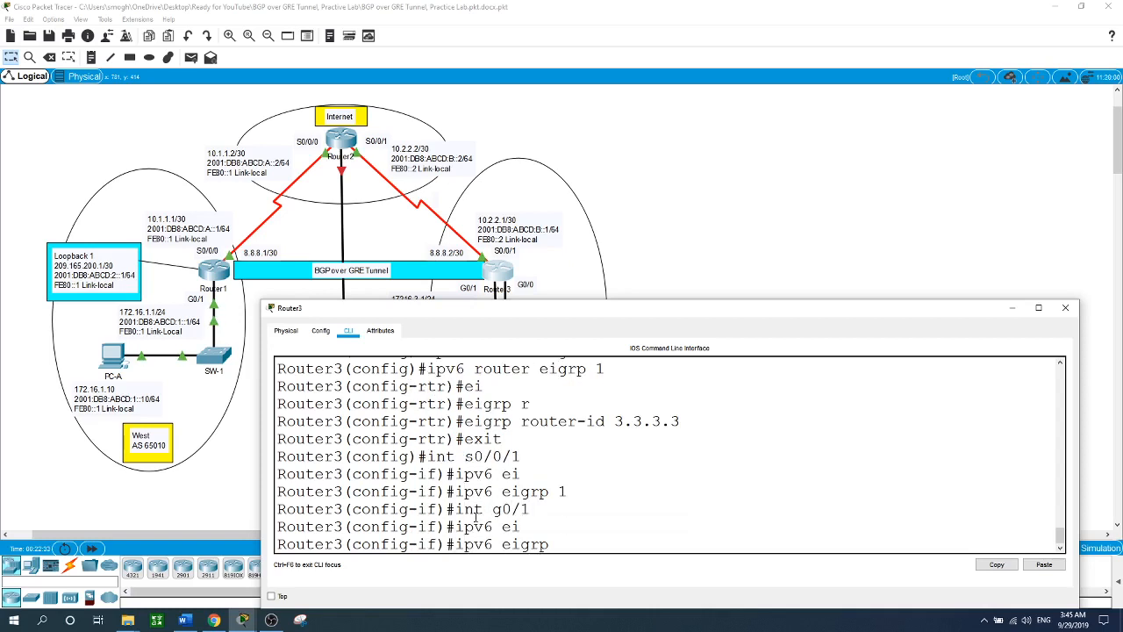
text(1)
key(Return)
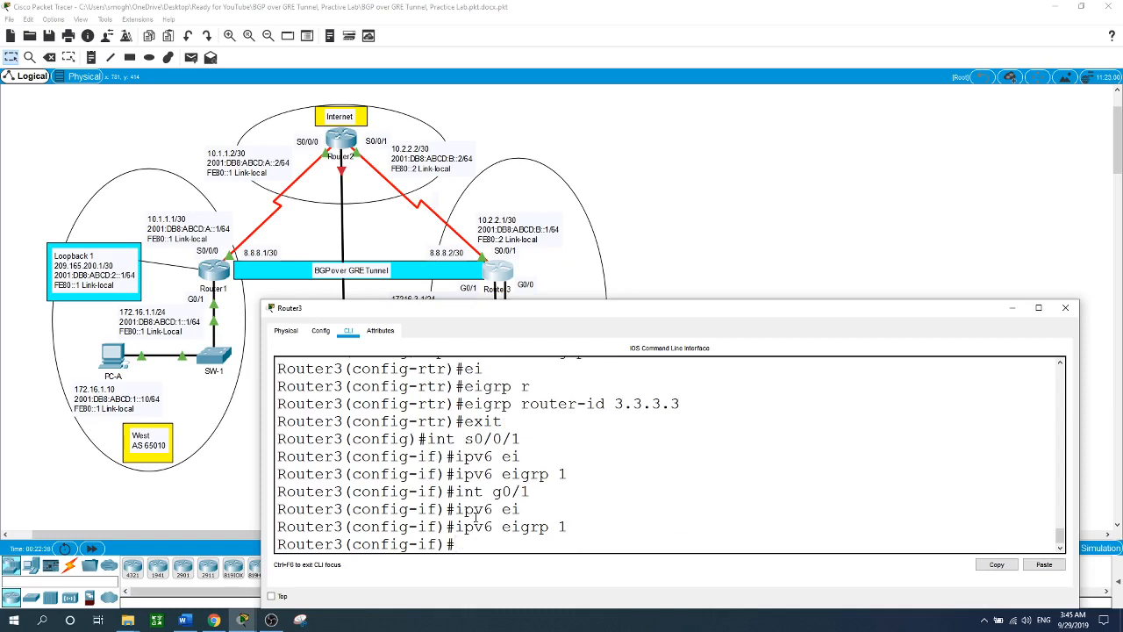
click(732, 231)
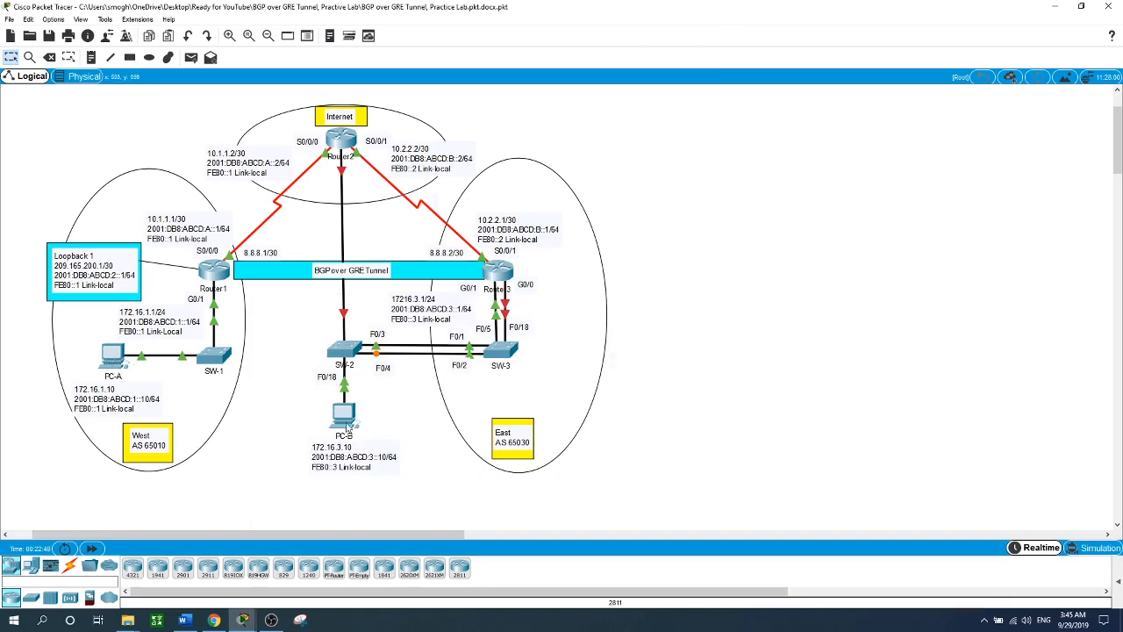
- From PC-A, ping 172.16.3.10, 2001:DB8:ABCD:3::10 and 10.2.2.1
click(111, 355)
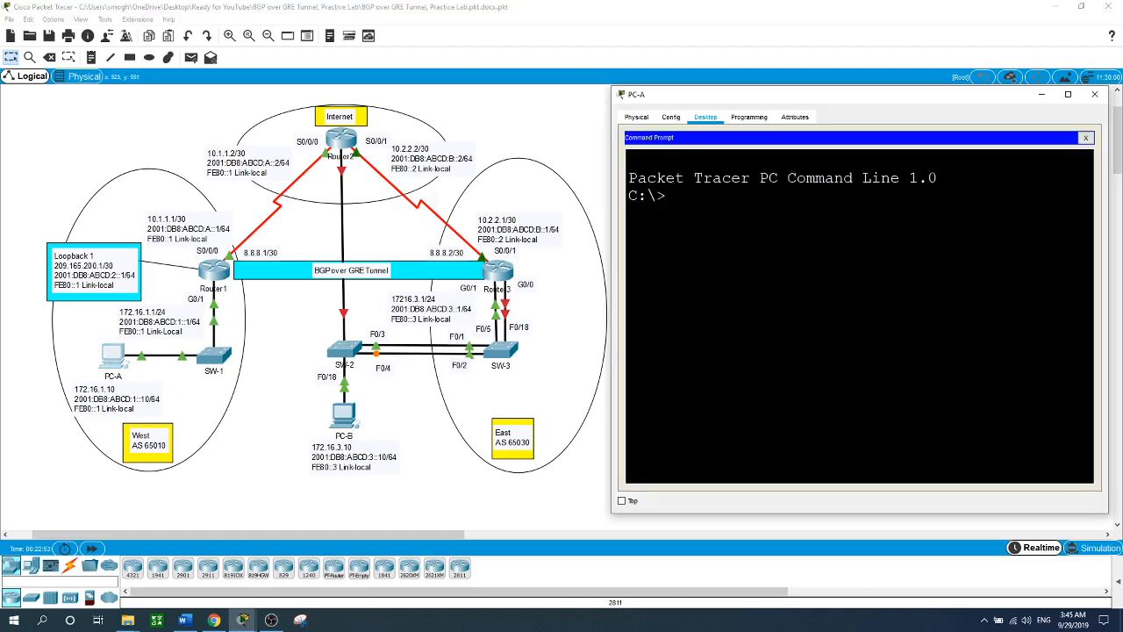
text(ping 172.16.3.10)
key(Return)
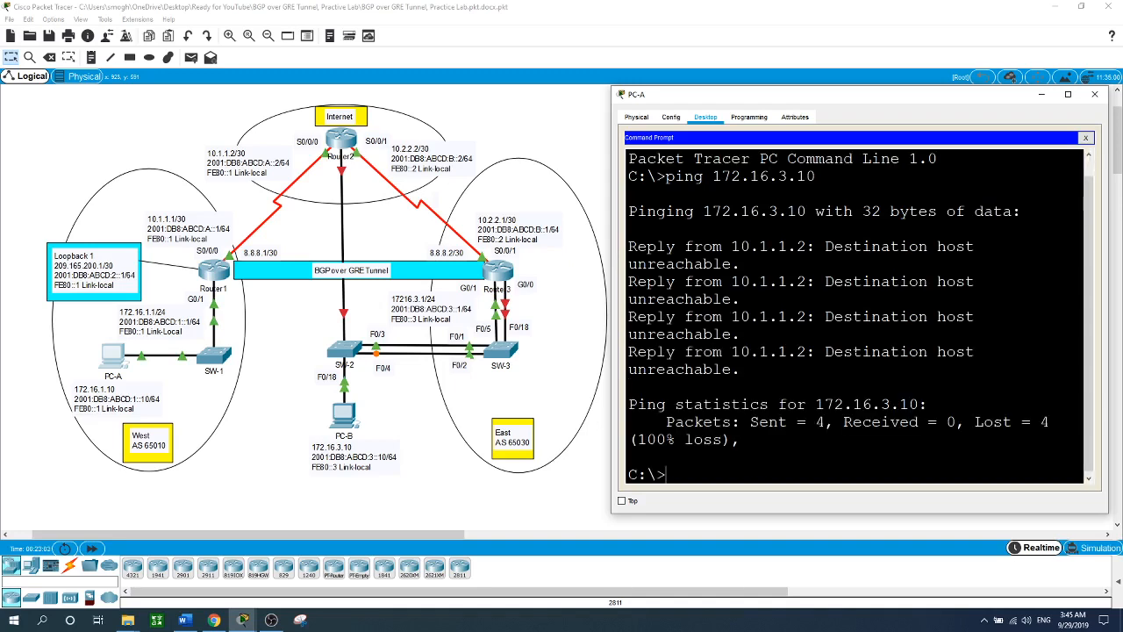
text(ping 2001:DB8:ABCD)
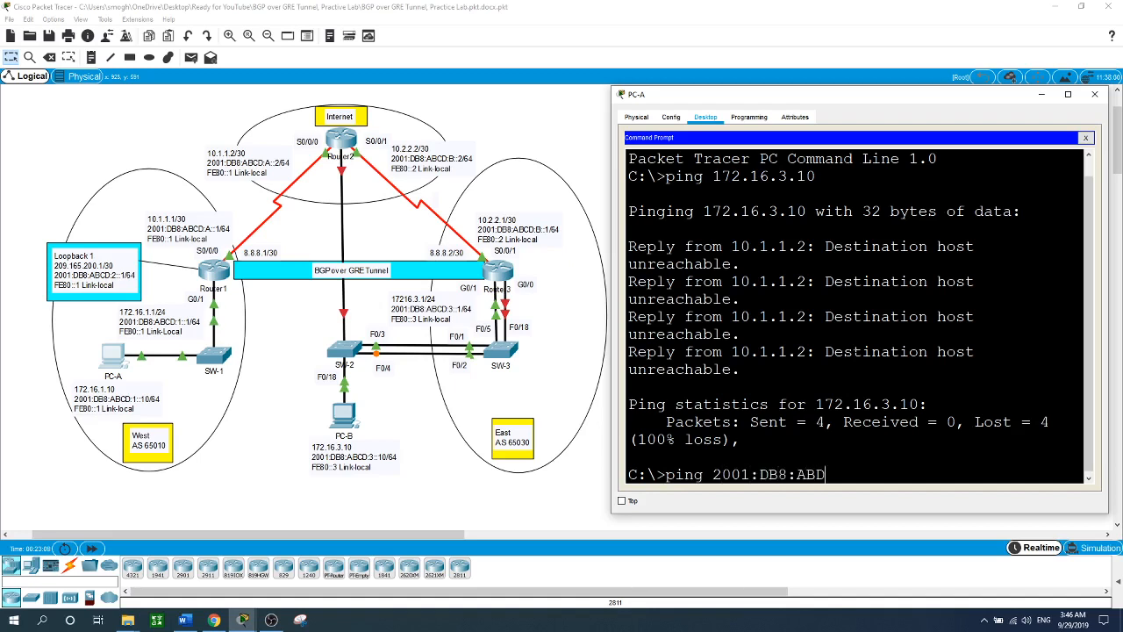
key(BackSpace)
text(CD:3::10)
key(Return)
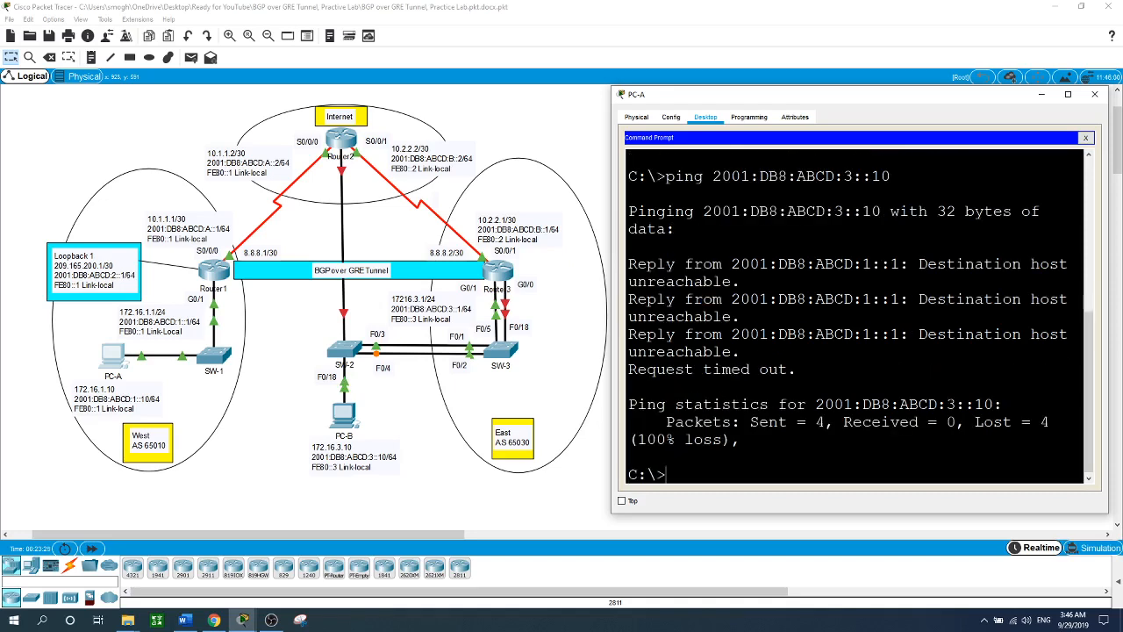
text(ping 10.2.2.1)
key(Return)
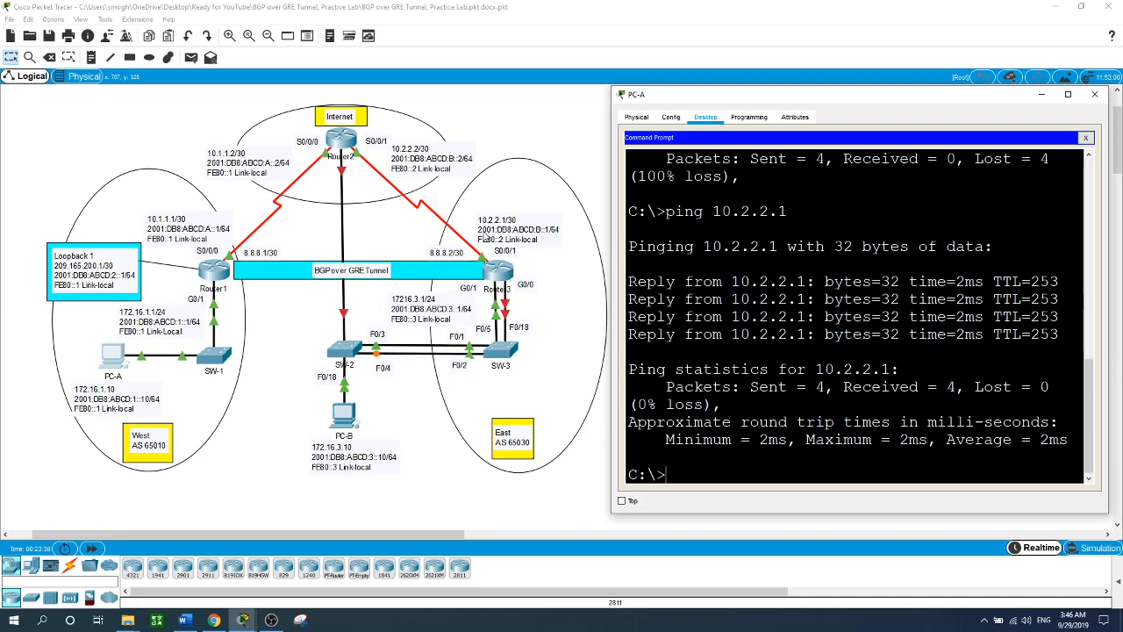
click(347, 410)
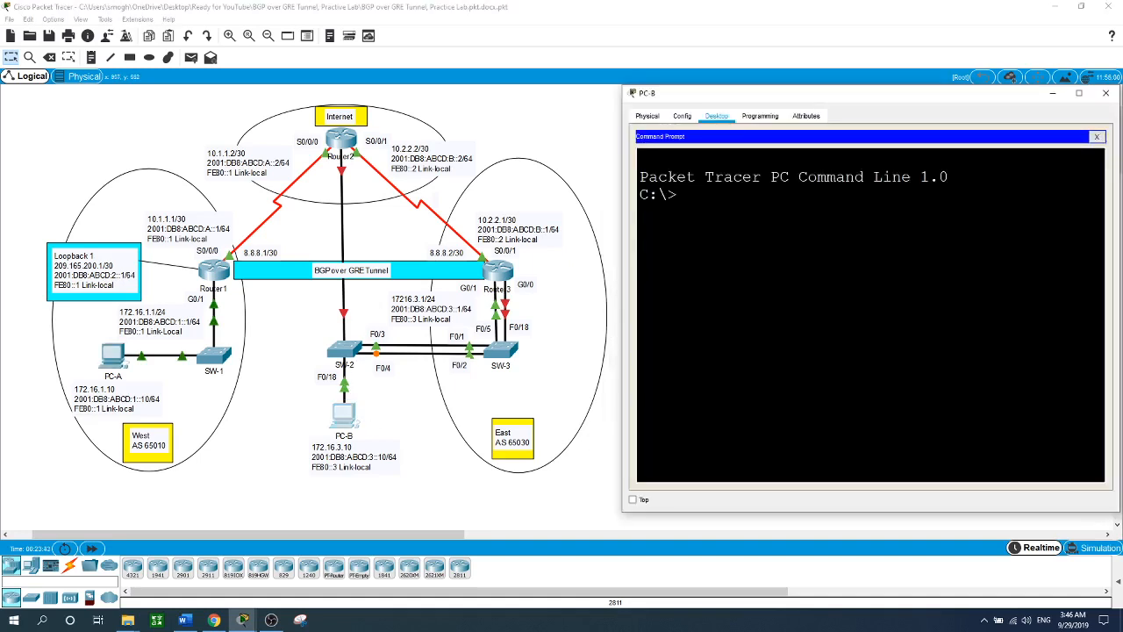
- From PC-B, ping 172.16.1.10, 2001:DB8:ABCD:1::10 and 10.1.1.1
text(ping 172.16.10)
key(BackSpace)
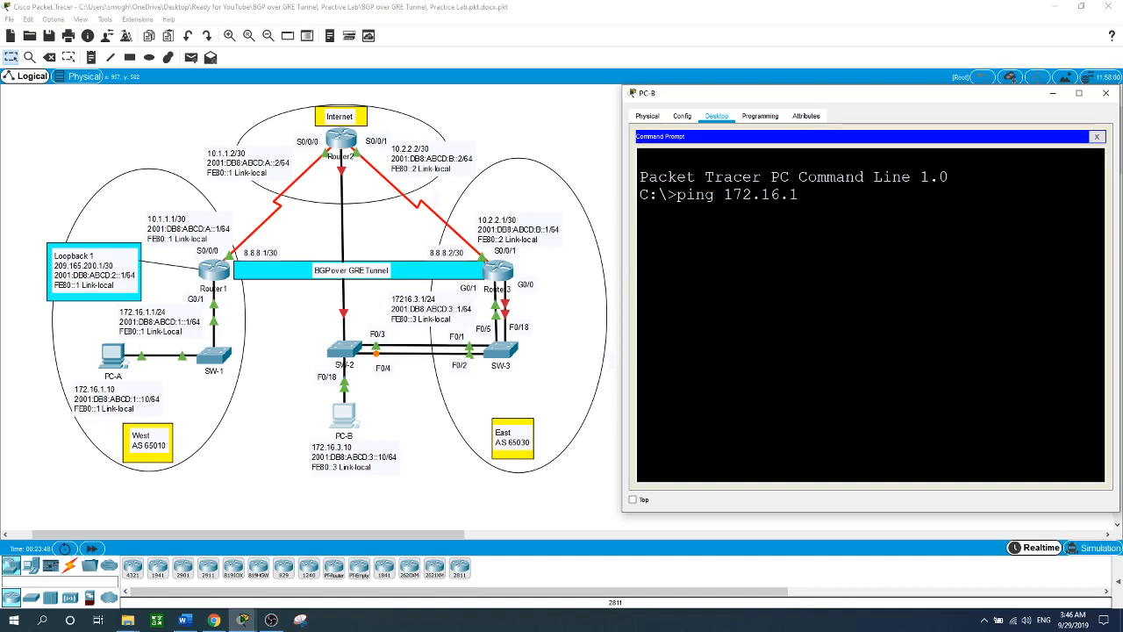
text(.10)
key(Return)
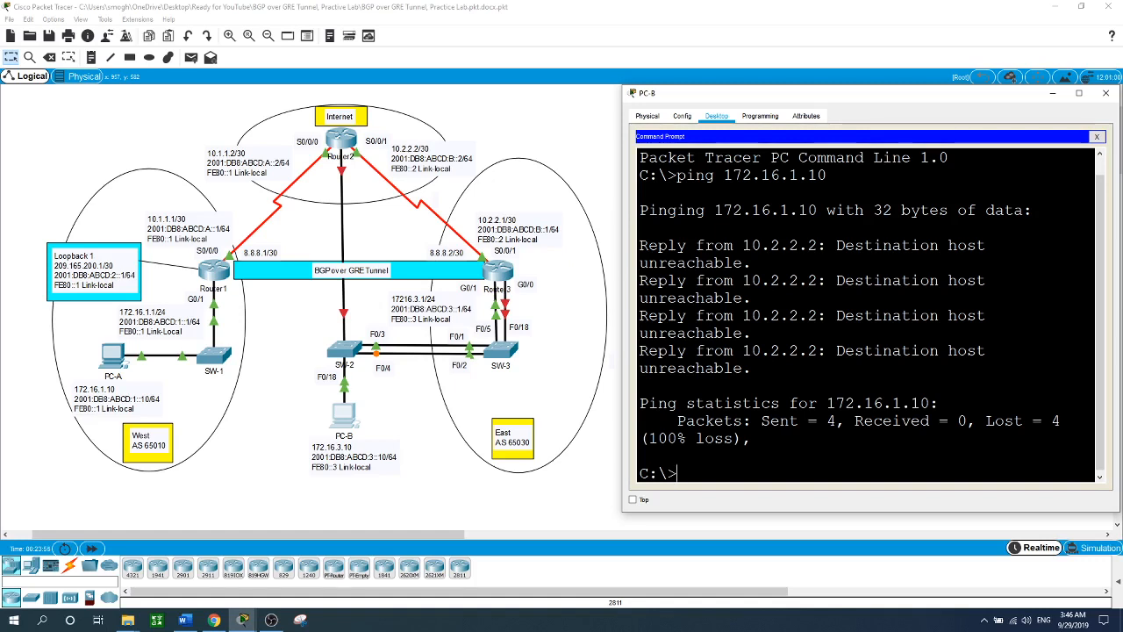
text(ping 2001:)
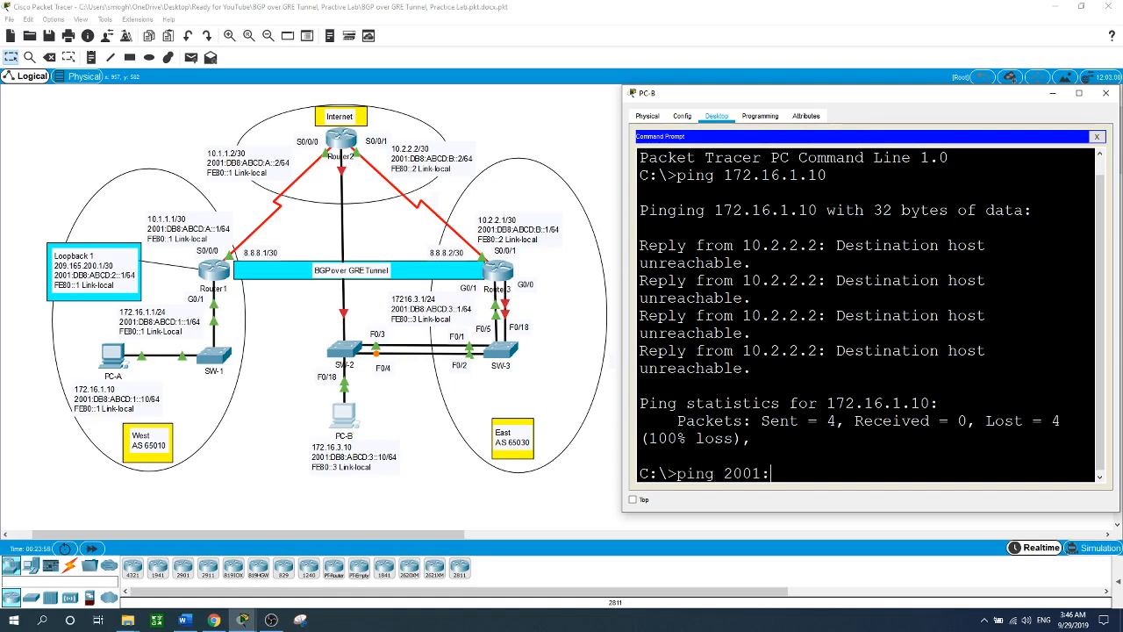
text(DB8:ABCD:)
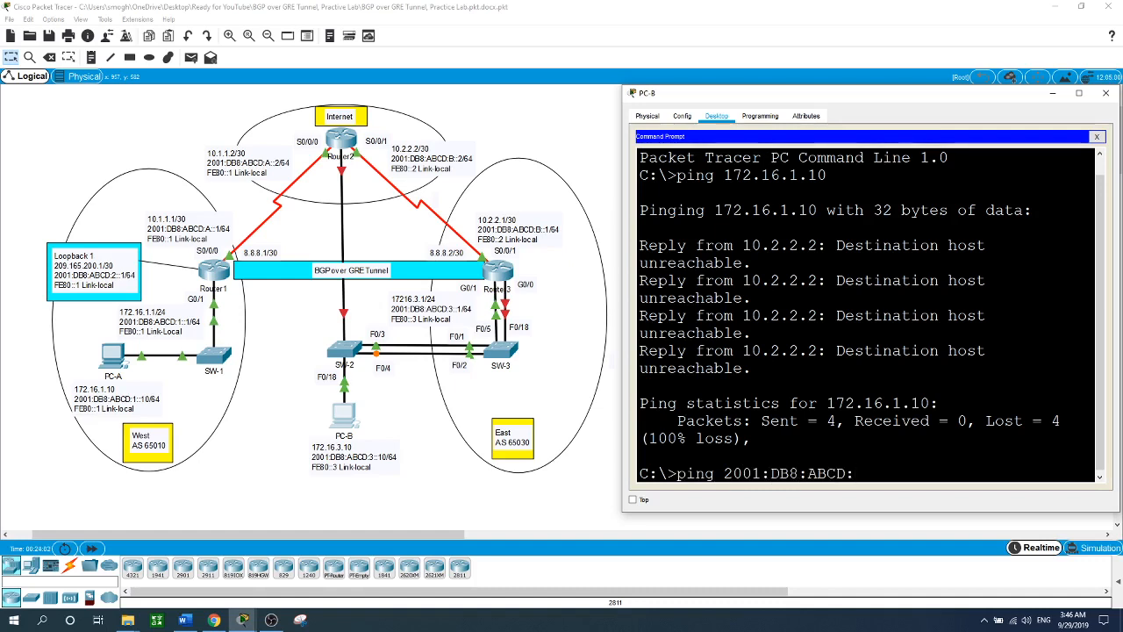
text(1)
text(::10)
key(Return)
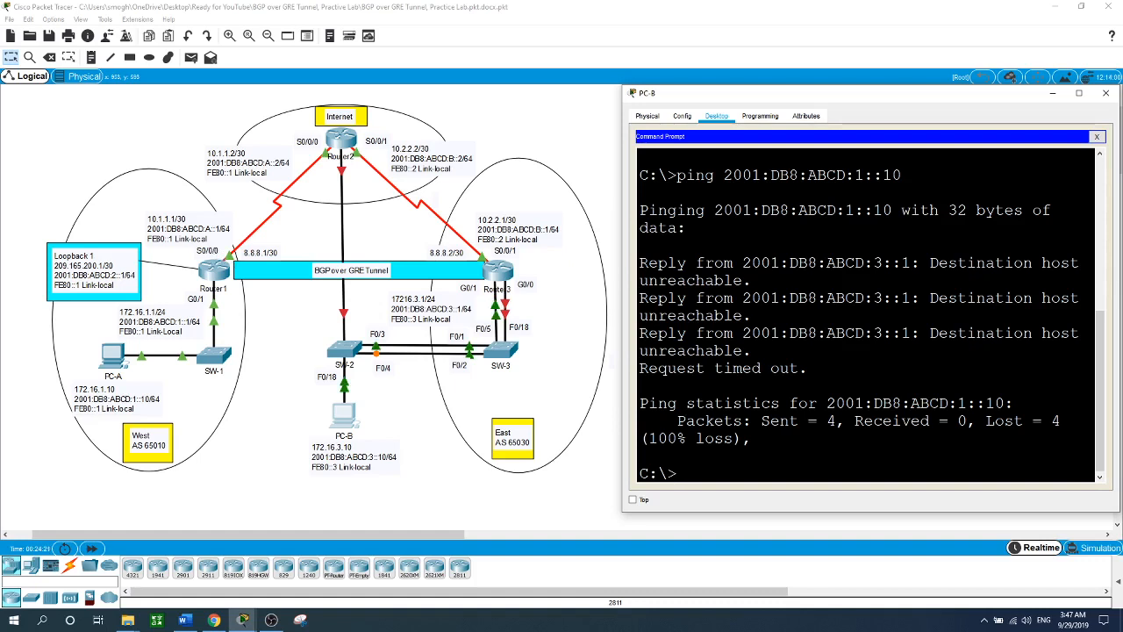
text(ping 10.1.1.1)
key(Return)
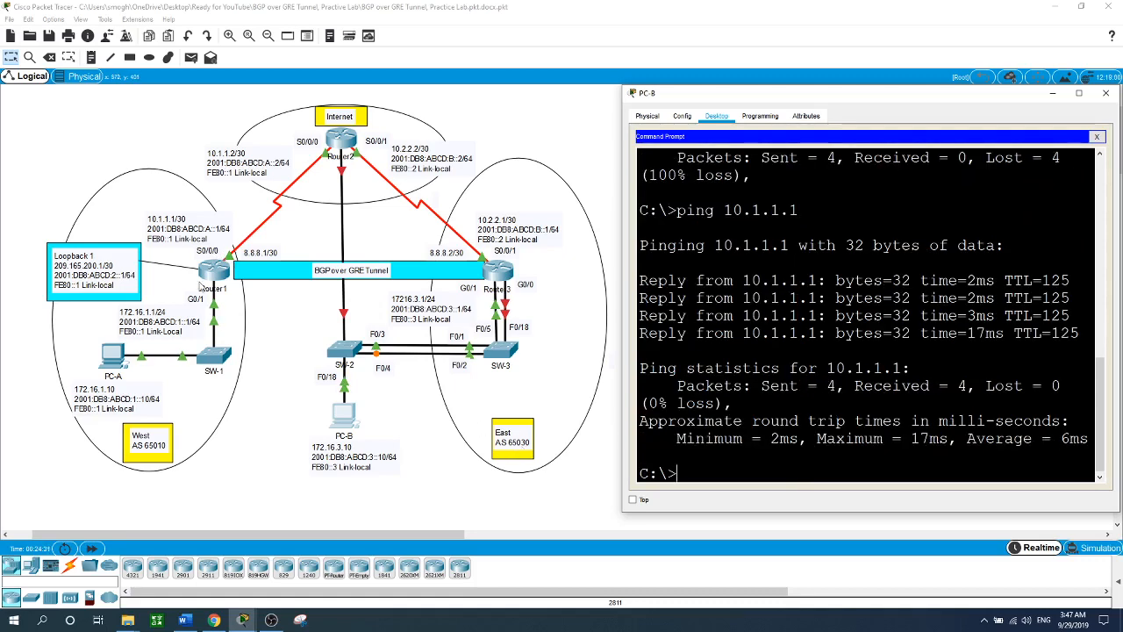
click(109, 360)
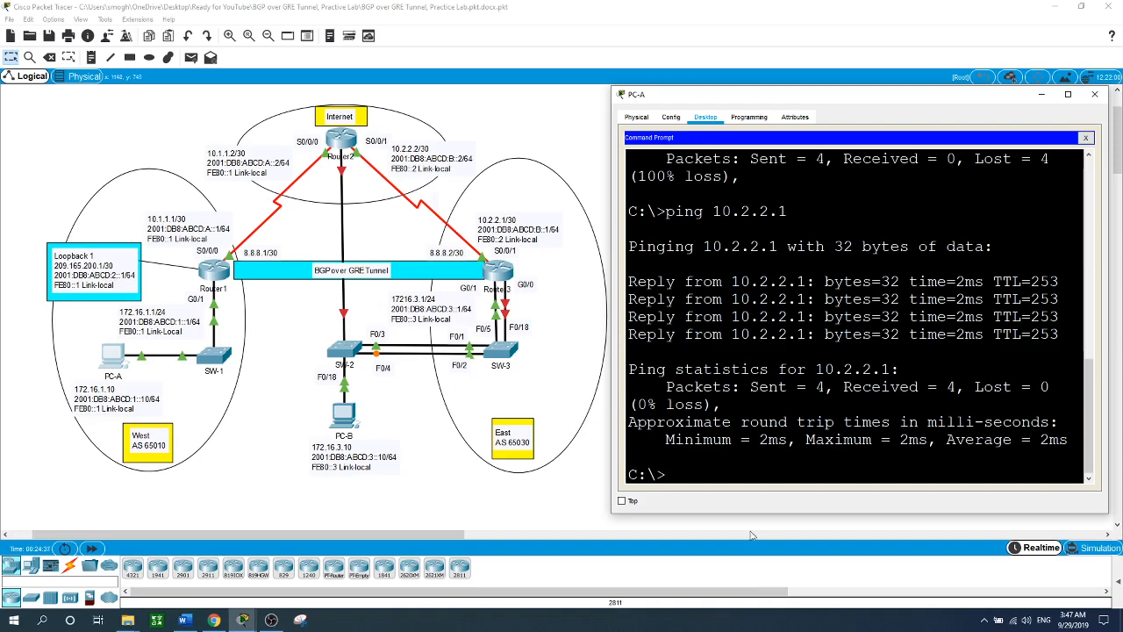
- From PC-A, ping Router1's loopback at 209.165.200.1 and 2001:DB8:ABCD:2::1
text(ping 209.165.200.1)
key(Return)
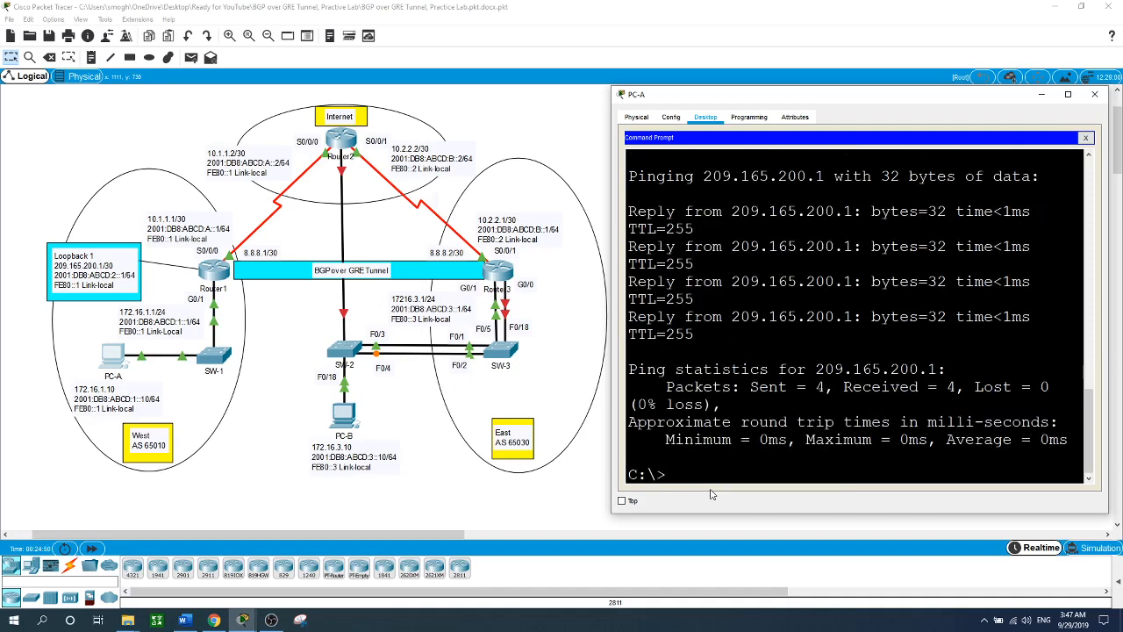
text(ping 2001:DB)
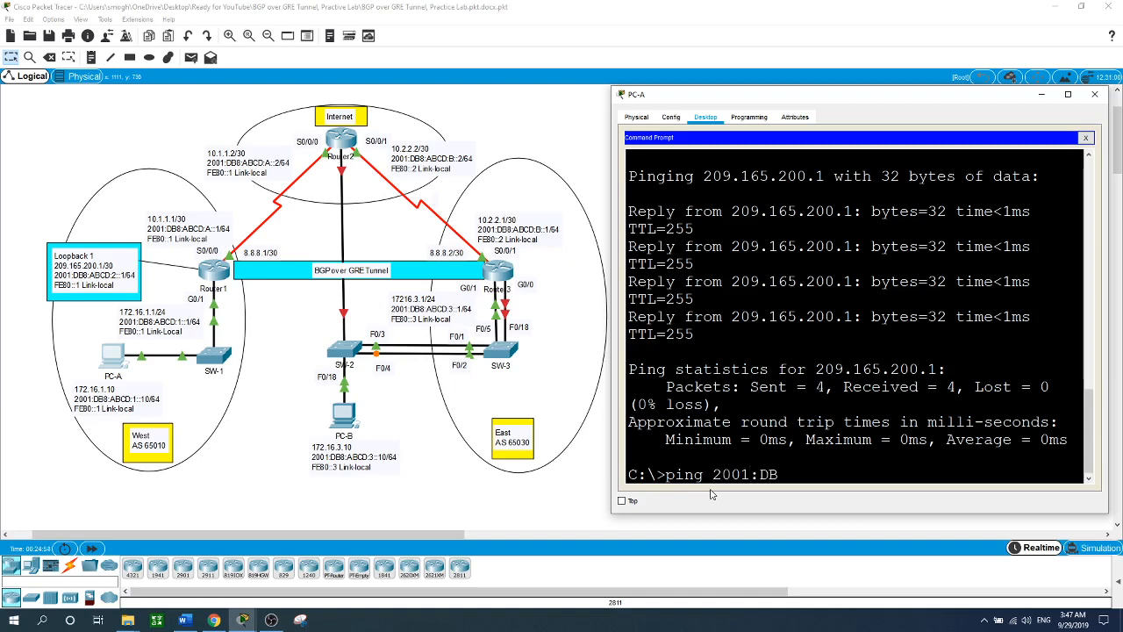
text(8:ABCD:2::1)
key(Return)
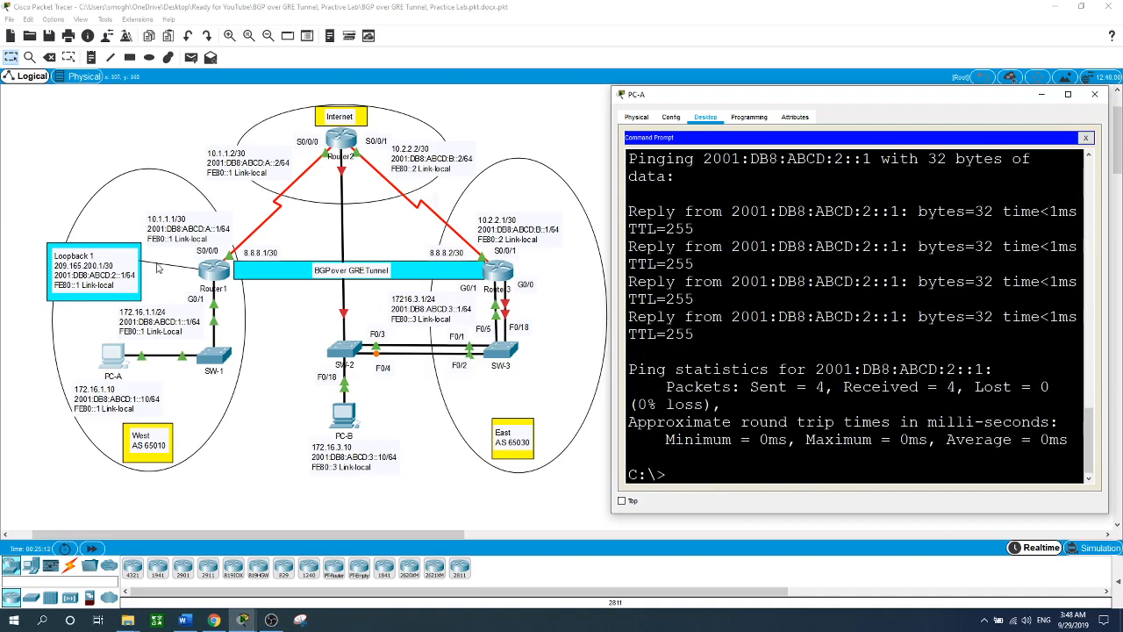
click(342, 416)
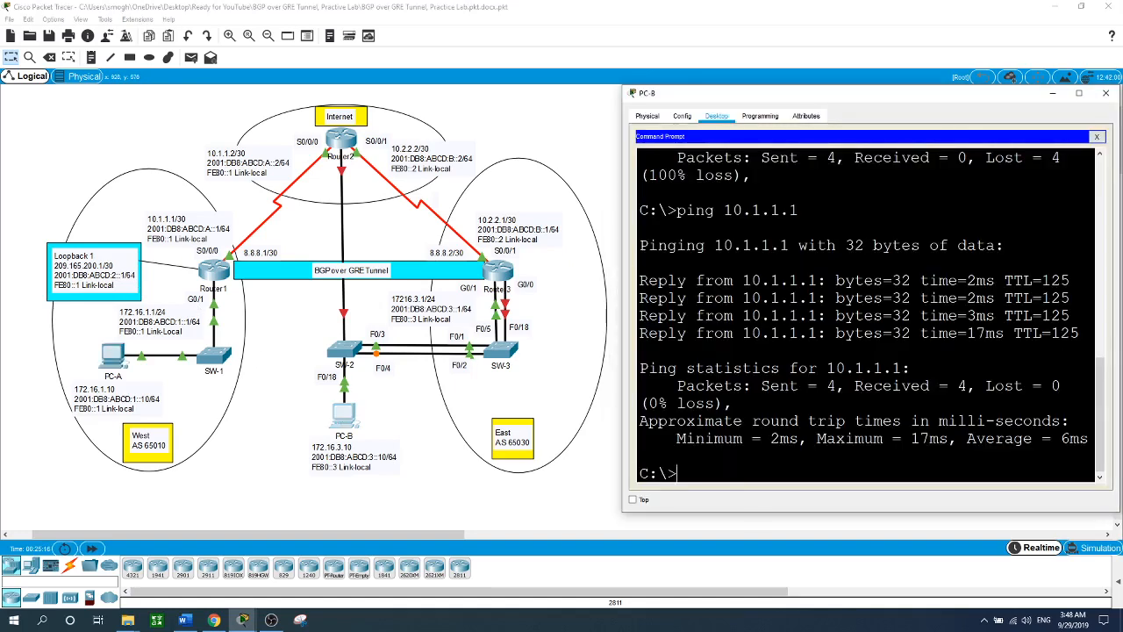
- From PC-B, ping 209.165.200.1 and 2001:DB8:ABCD:2::1, then close its window
text(ping 209.165.200.1)
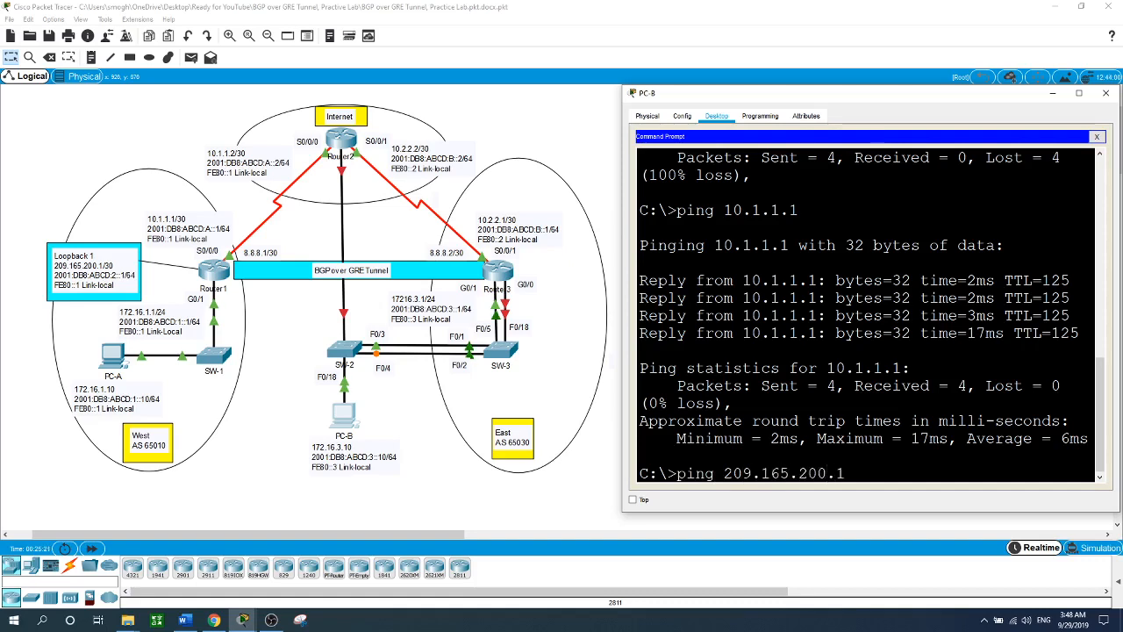
key(Return)
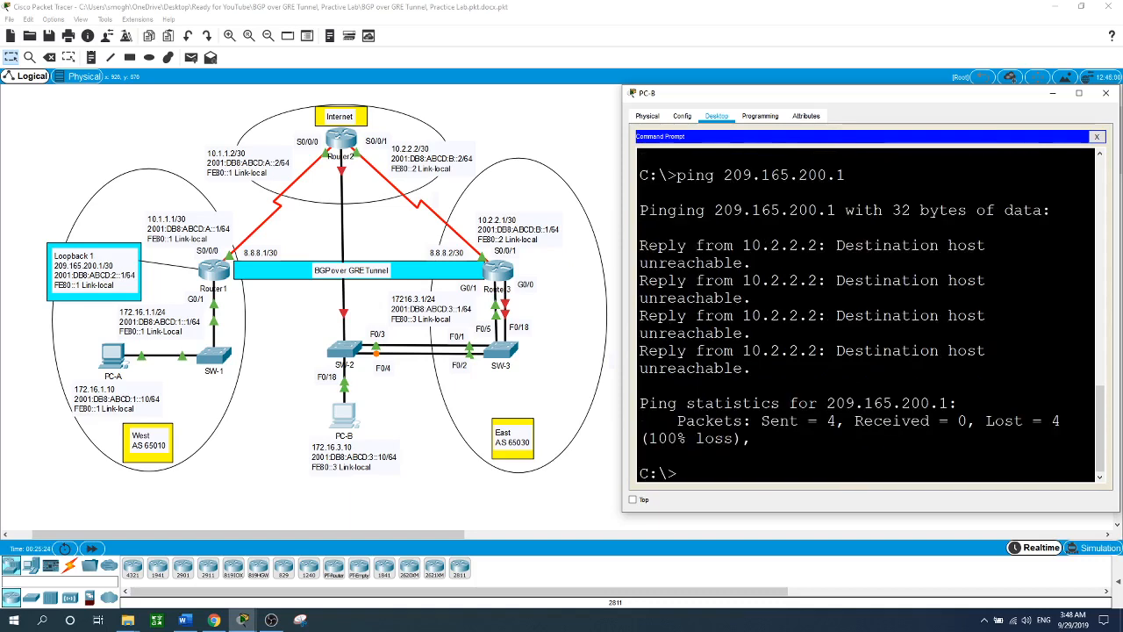
text(ping 2001:)
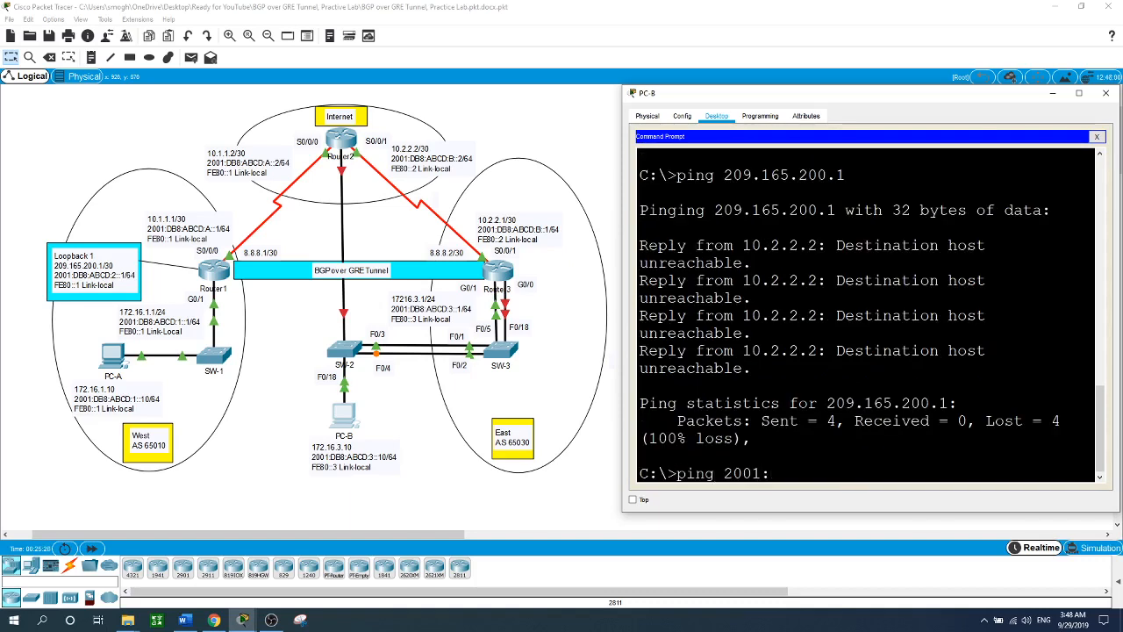
text(DB8:ABCD:2::1)
key(Return)
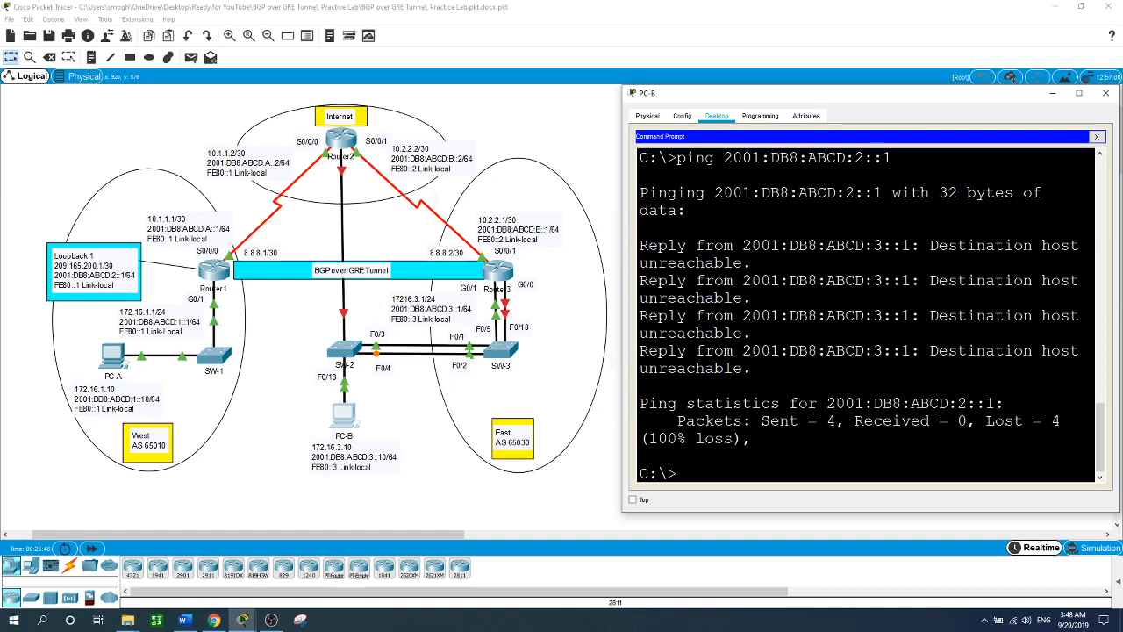
click(537, 509)
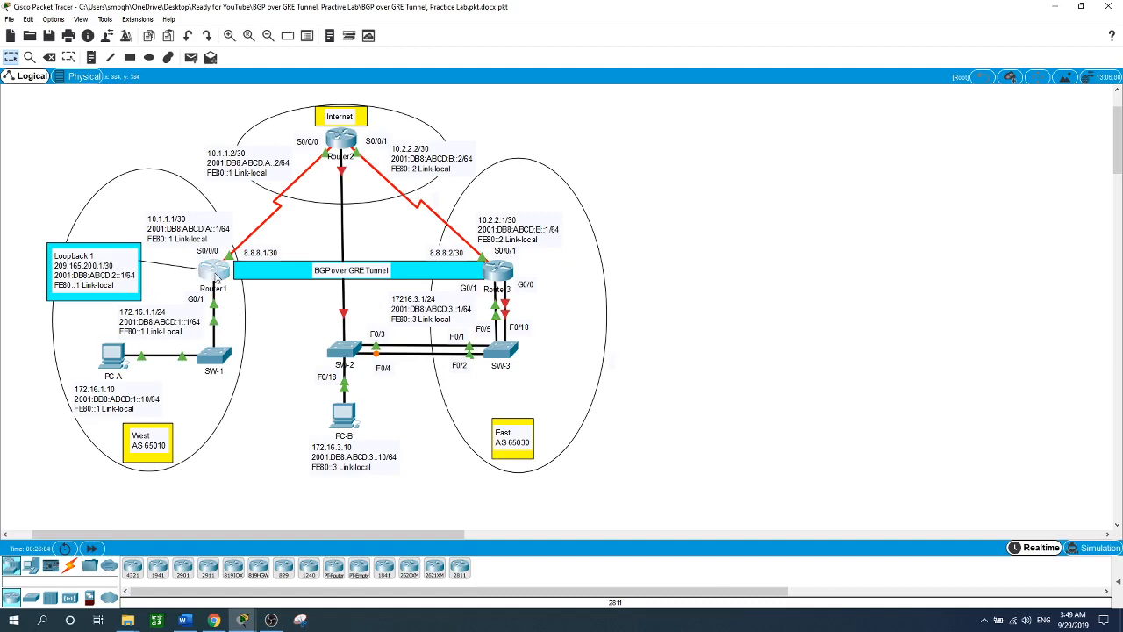
- Create Router1's interface Tunnel0 with IP address 8.8.8.1 255.255.255.252
click(218, 279)
text(exit)
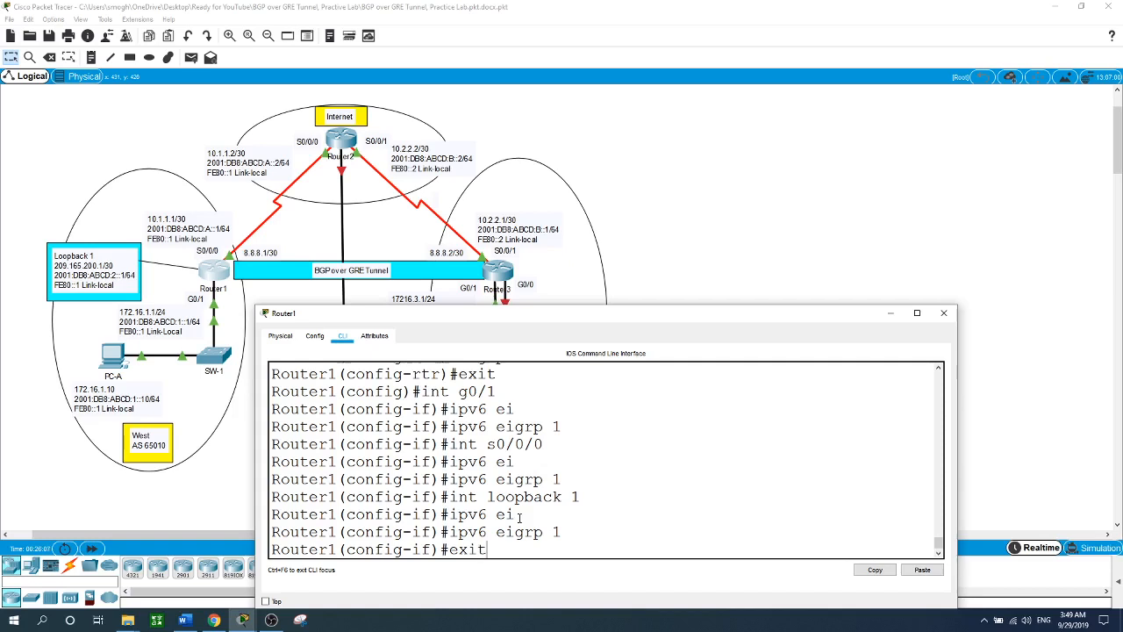
key(Return)
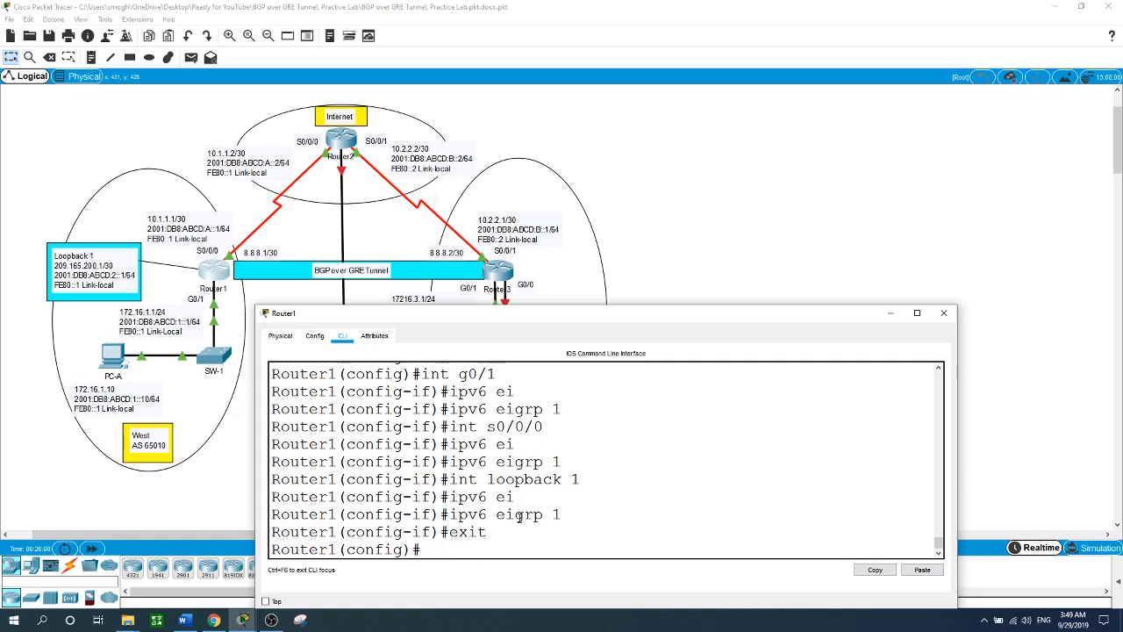
text(int tun)
key(Tab)
text(?)
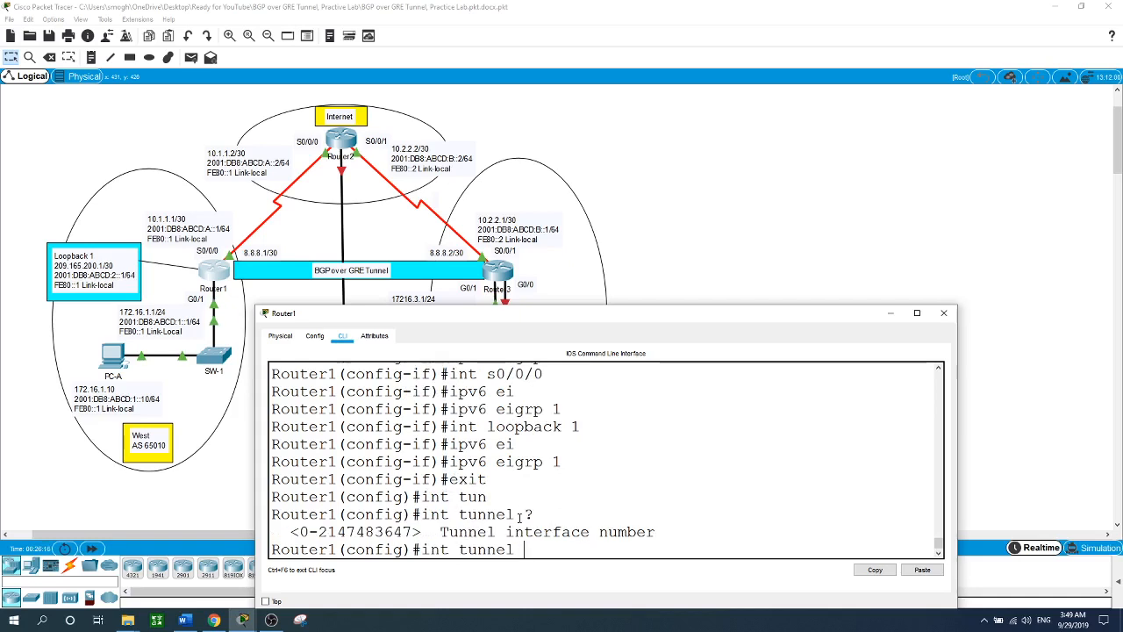
text(0)
key(Return)
key(Return)
text(int)
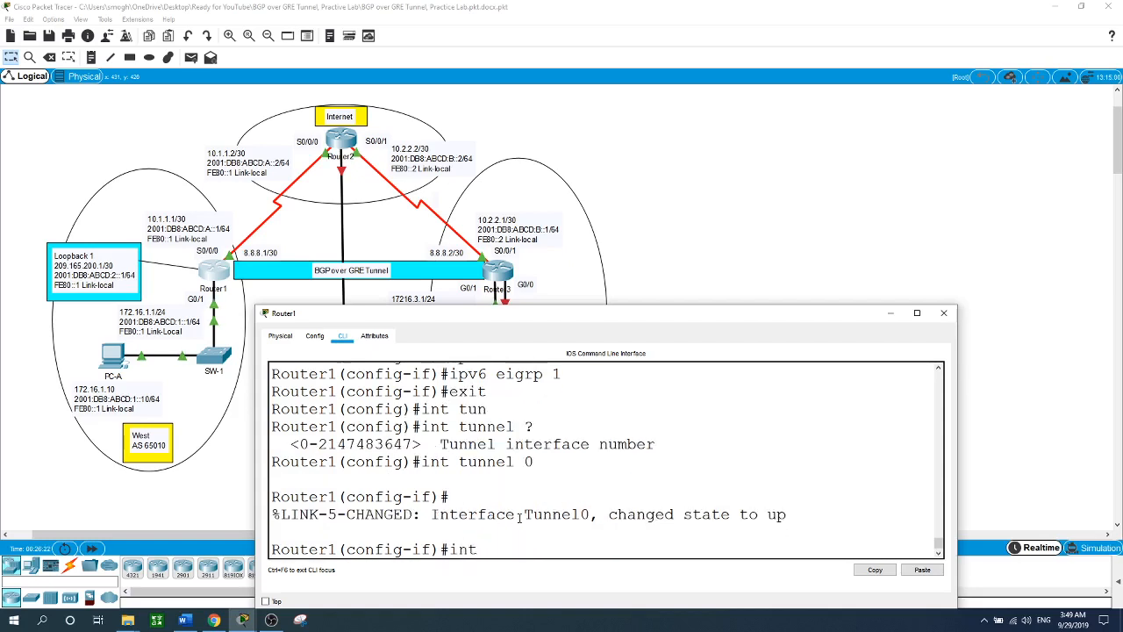
key(BackSpace)
key(BackSpace)
key(BackSpace)
text(p ad)
key(Tab)
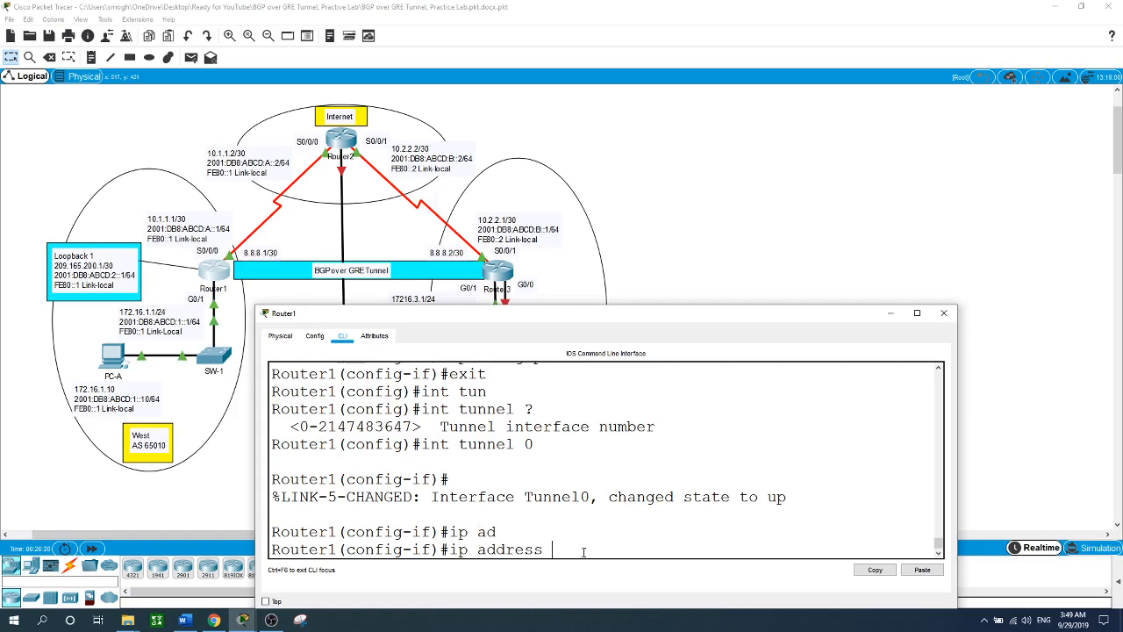
text(8.8.8.1 255.255.255.252)
key(Return)
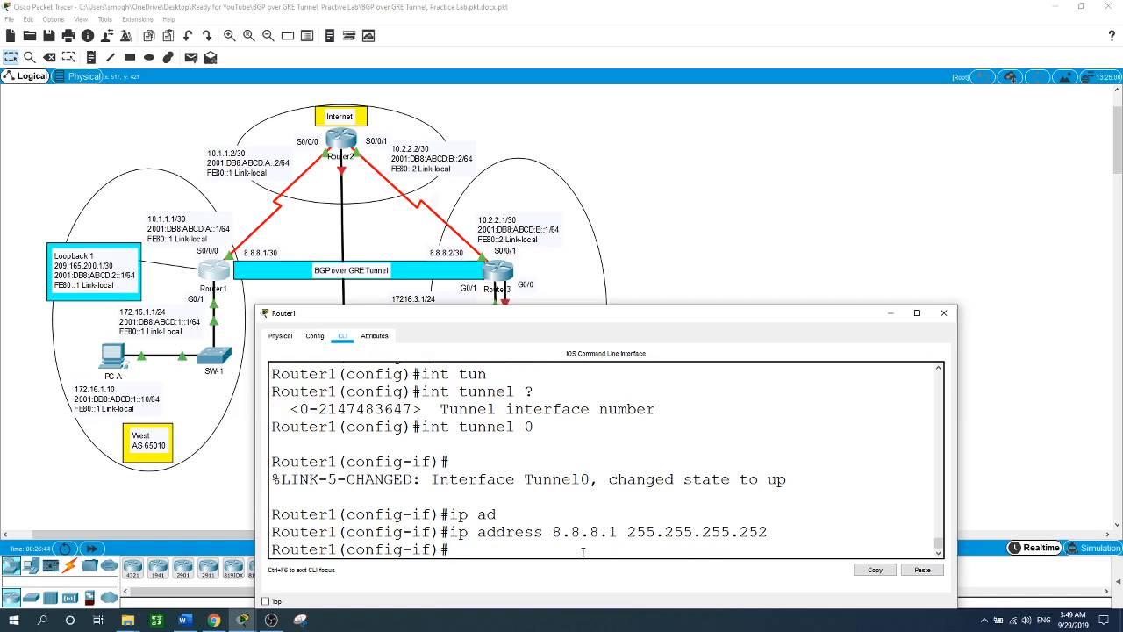
- Set Tunnel0's source to s0/0/0 and destination to 10.2.2.1, then exit to global configuration
text(tun)
key(Tab)
text(so)
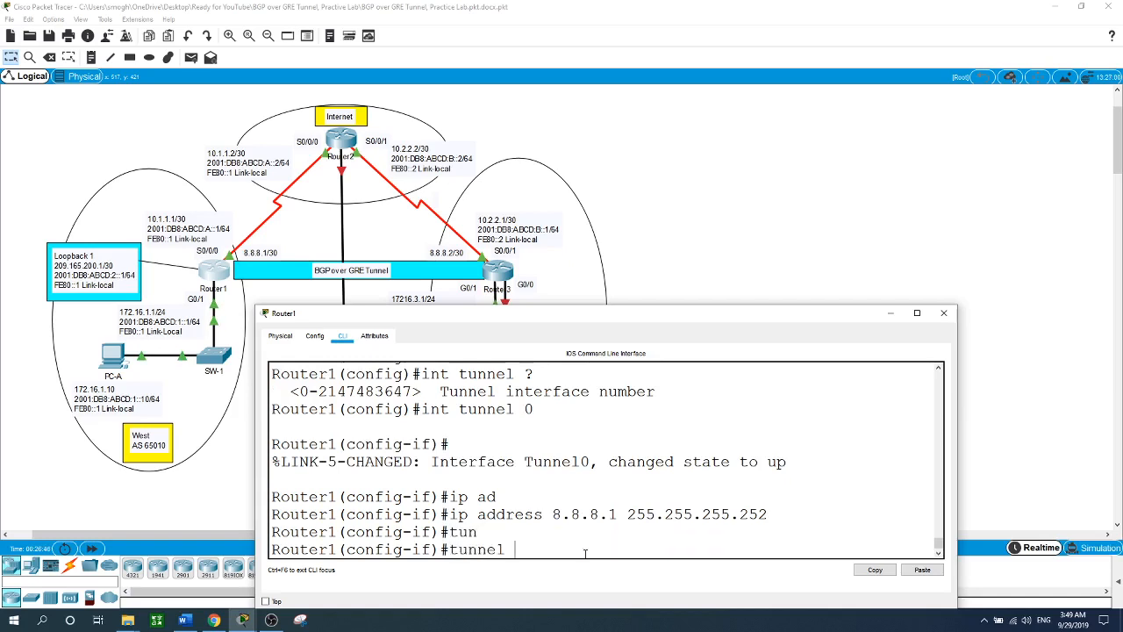
key(Tab)
text(s)
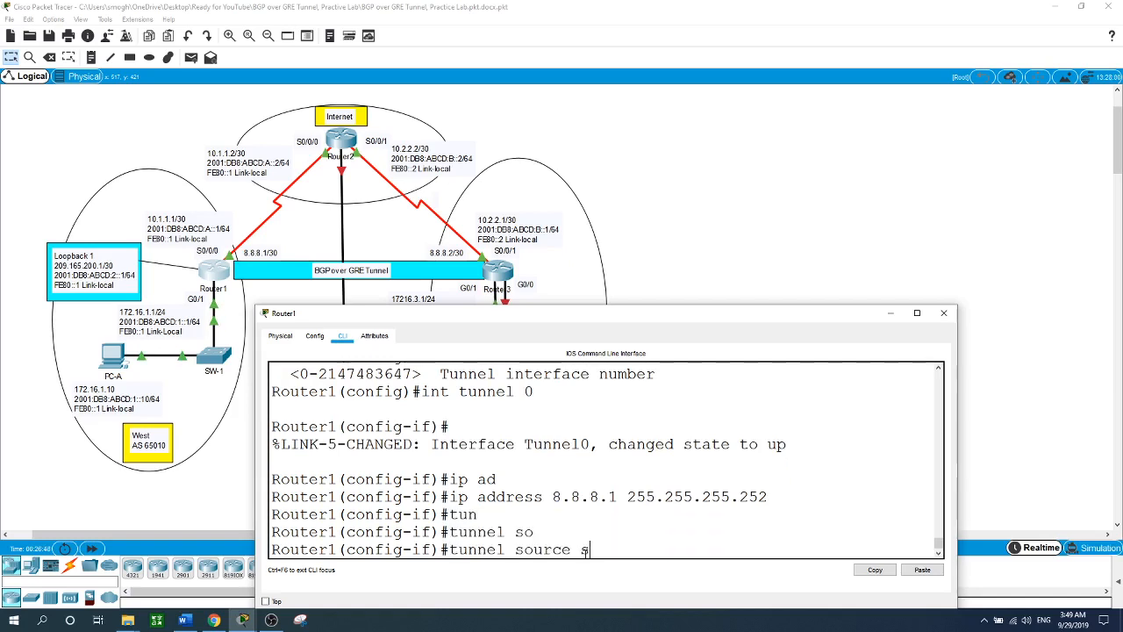
text(0/0/0)
key(Return)
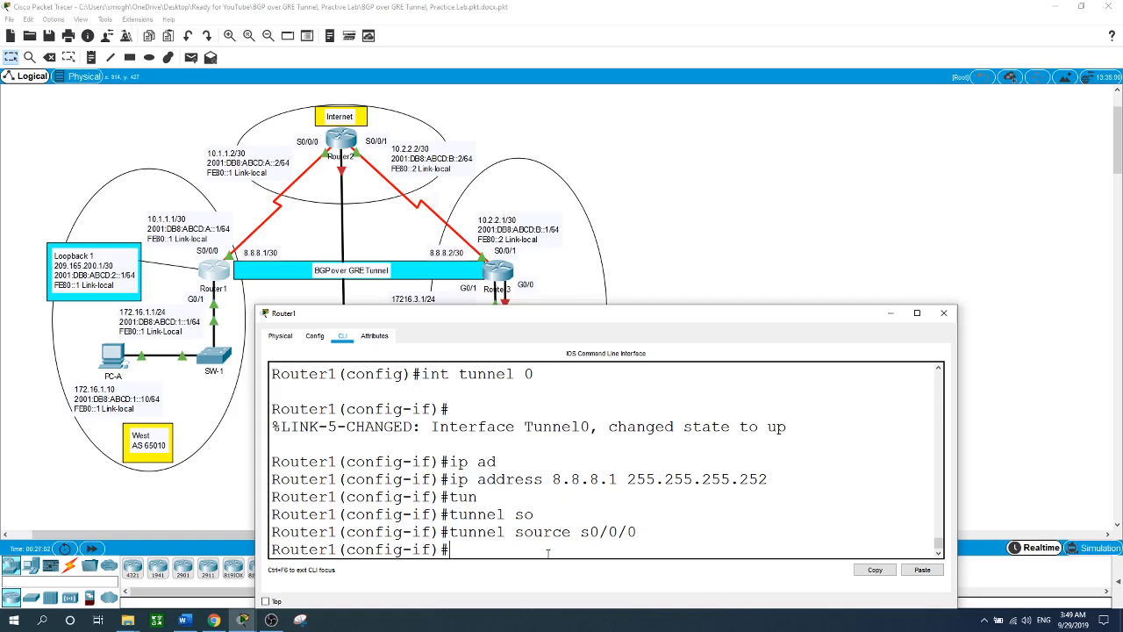
text(tun)
key(Tab)
text(d)
key(Tab)
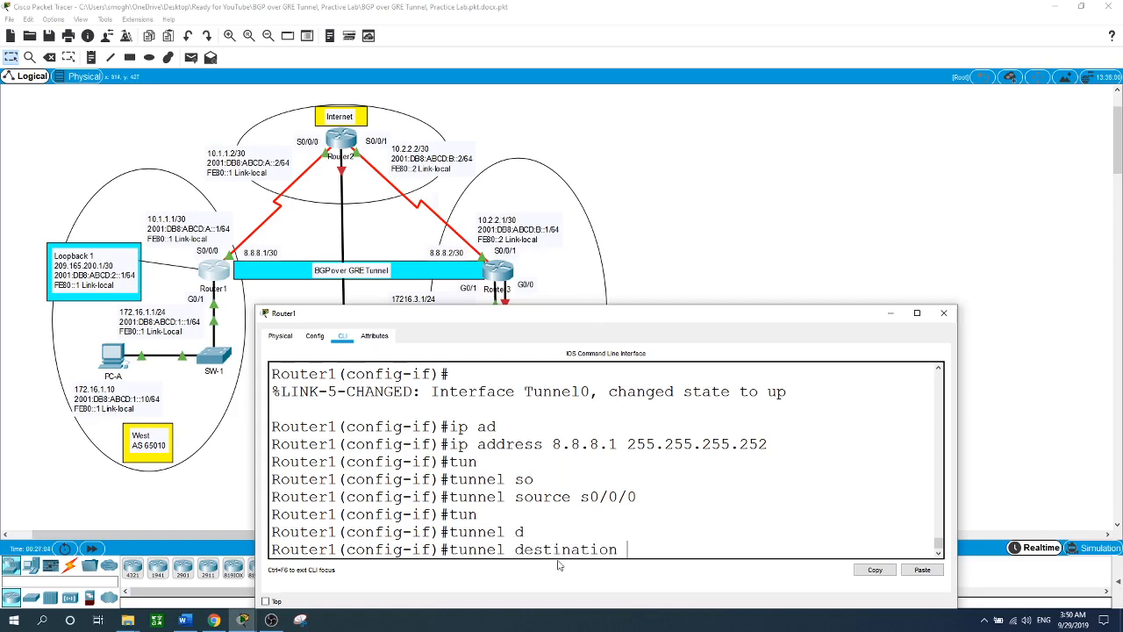
text(10.2.2.1)
key(Return)
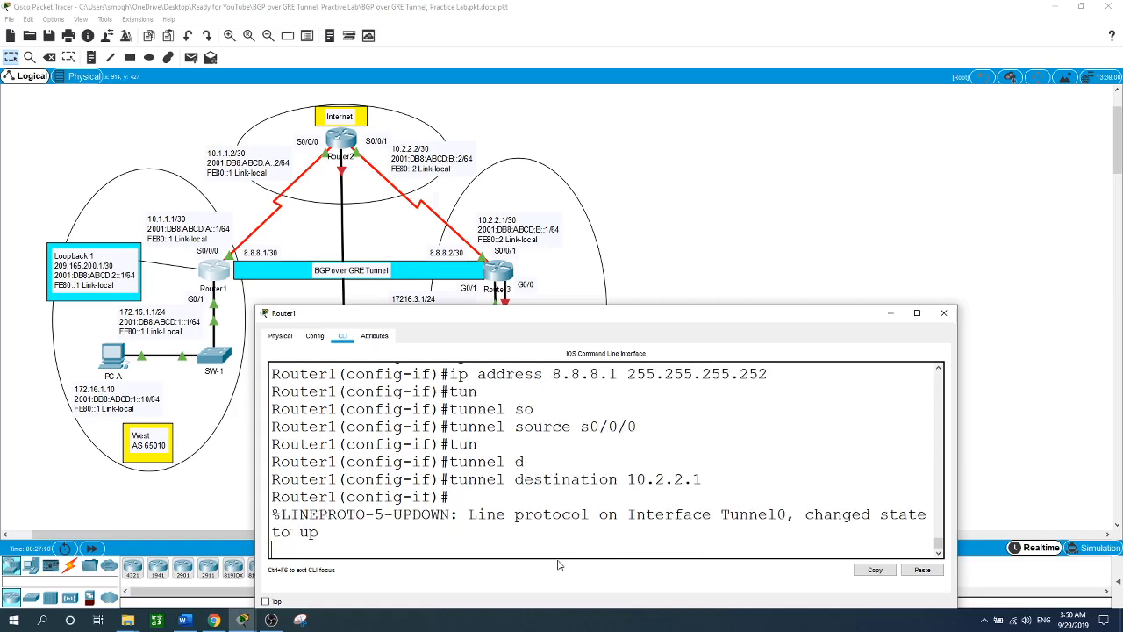
key(Return)
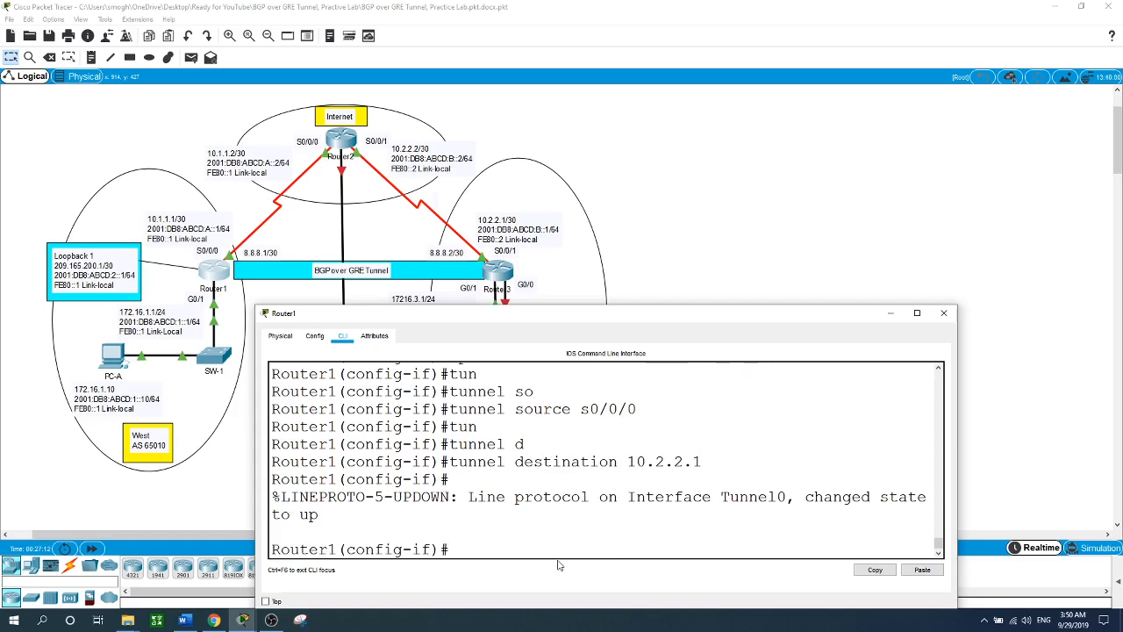
text(exit)
key(Return)
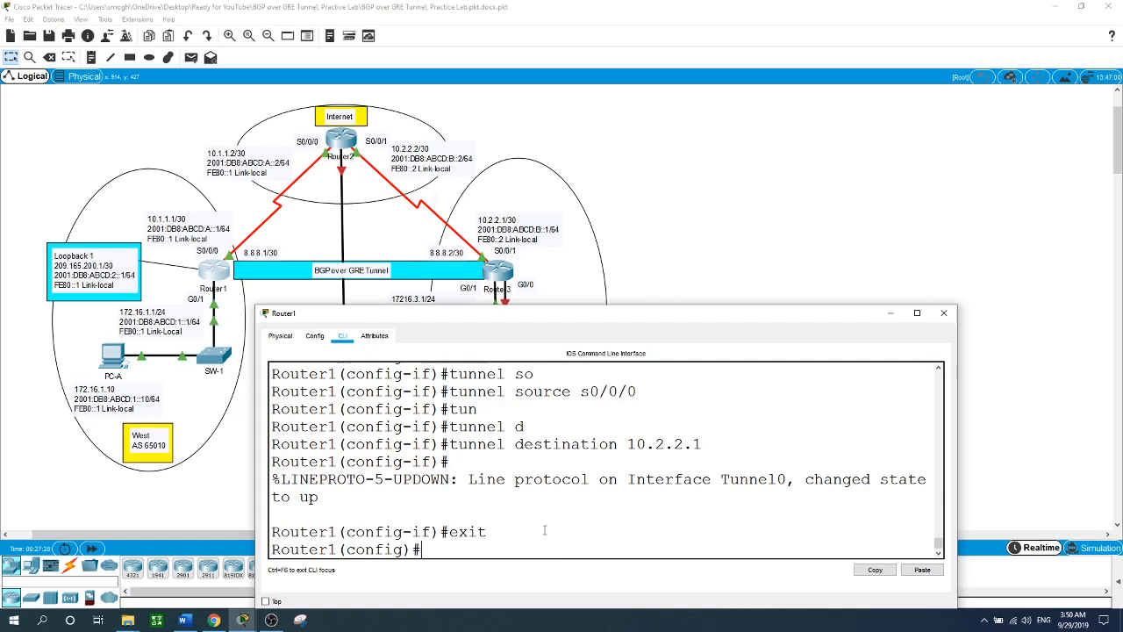
- Add the host route ip route 10.2.2.1 255.255.255.255 s0/0/0 on Router1
click(210, 507)
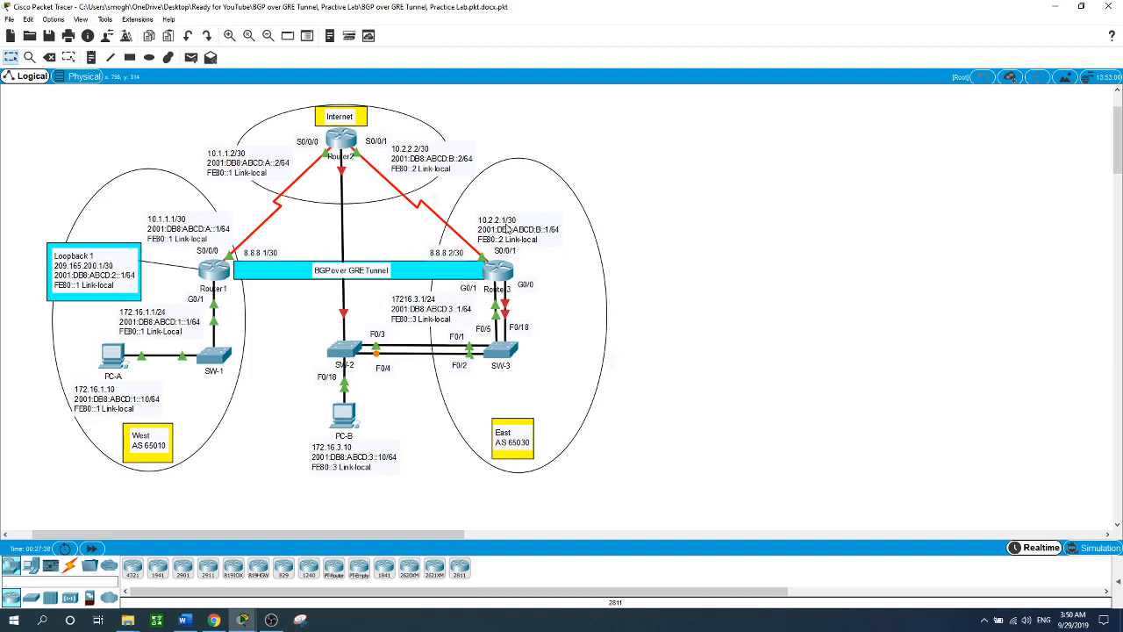
click(216, 270)
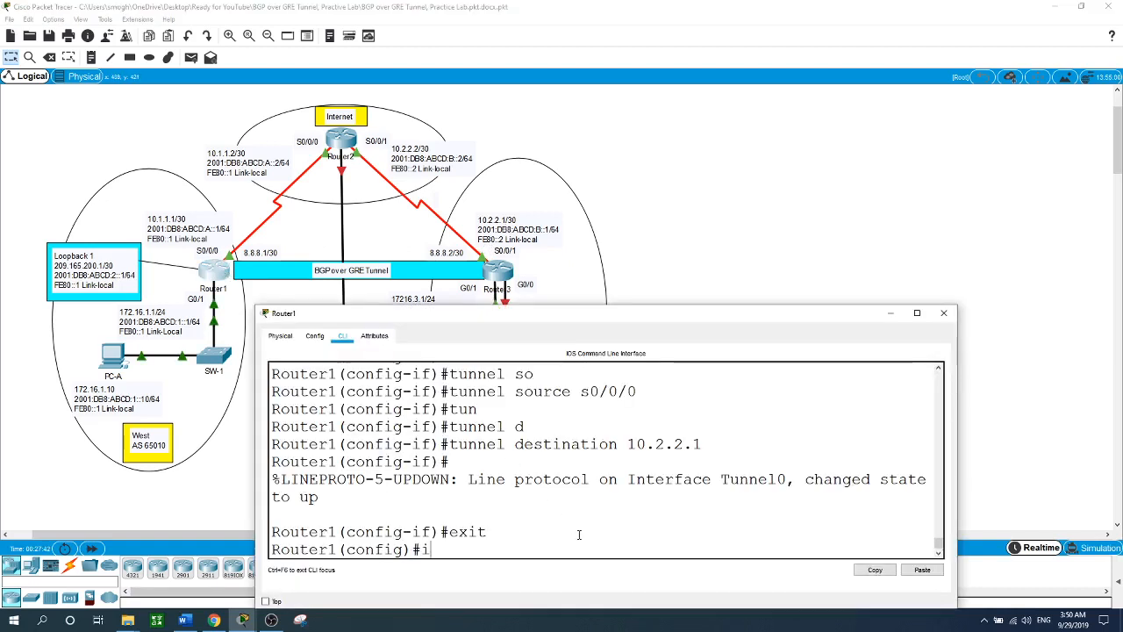
text(ip route)
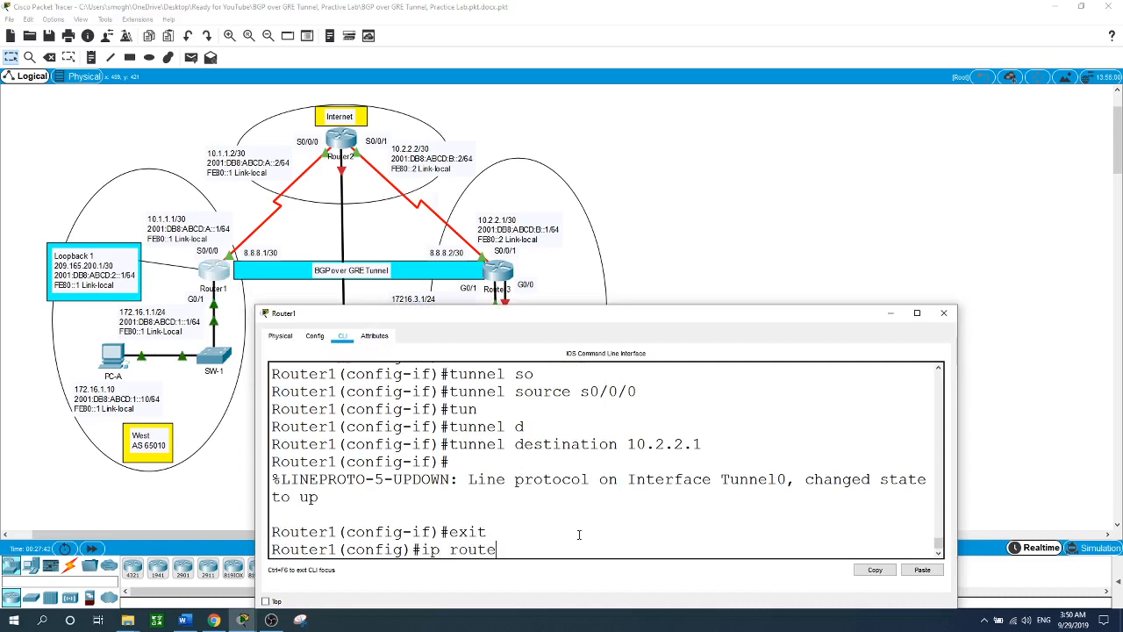
text( 10.2.2.1 255.255.25)
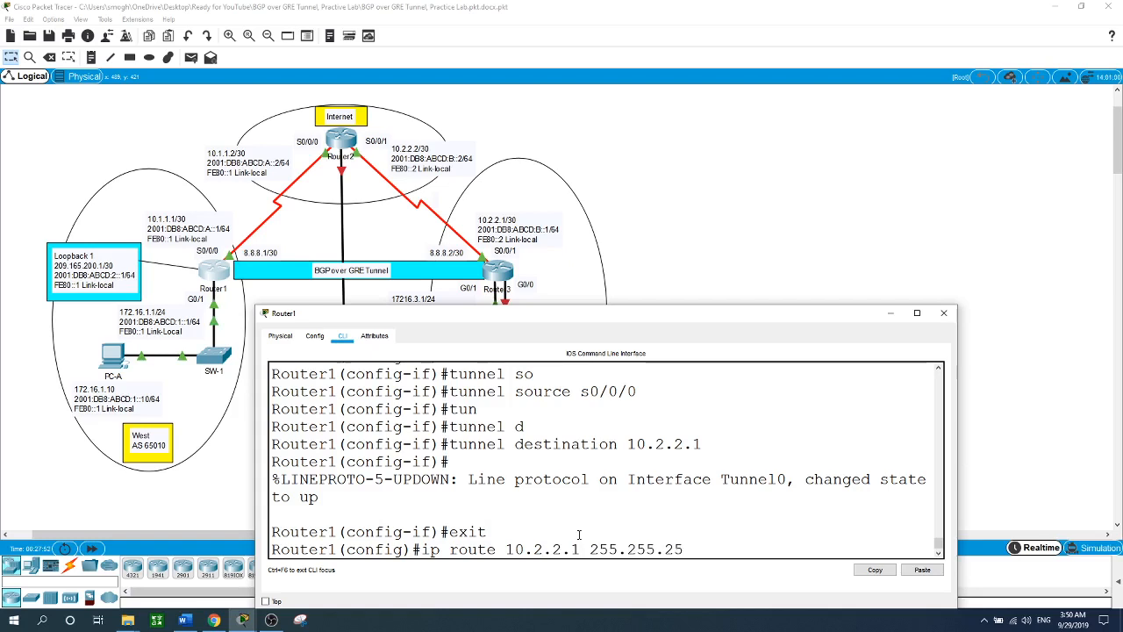
text(5.255 s0/0/0)
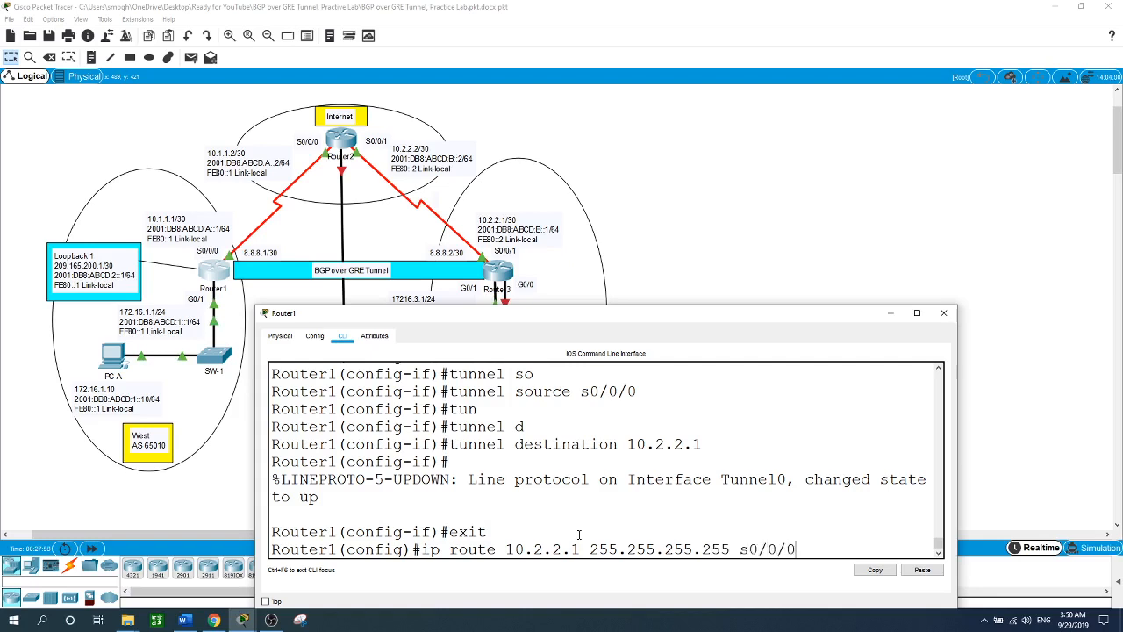
key(Return)
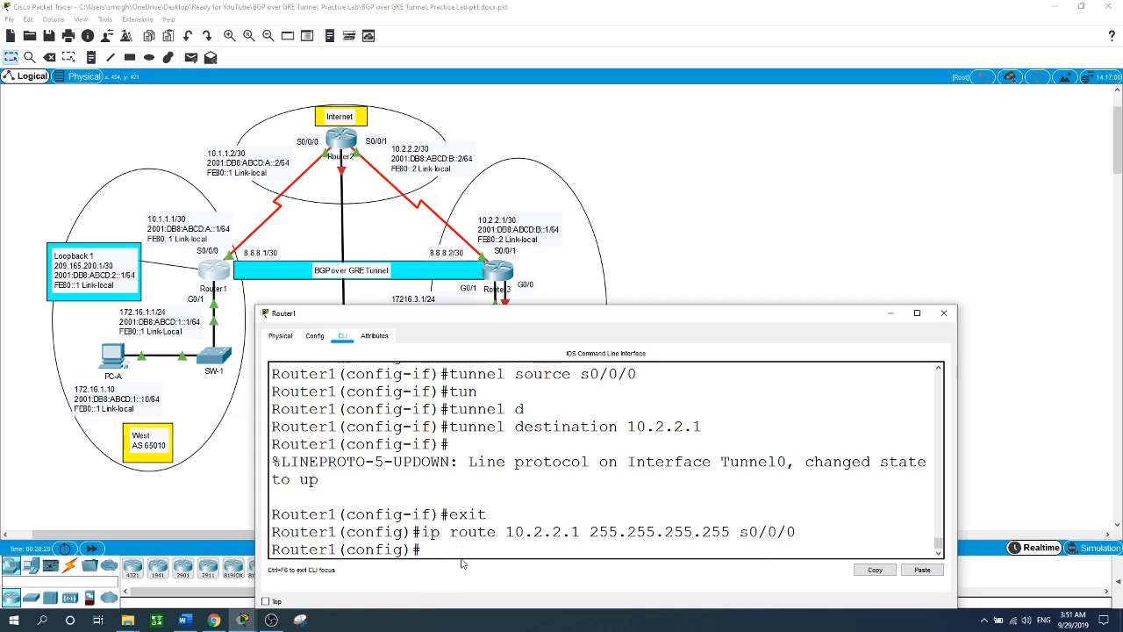
- Start BGP on Router1 with router bgp 65010
text(router bgp 65010)
key(Return)
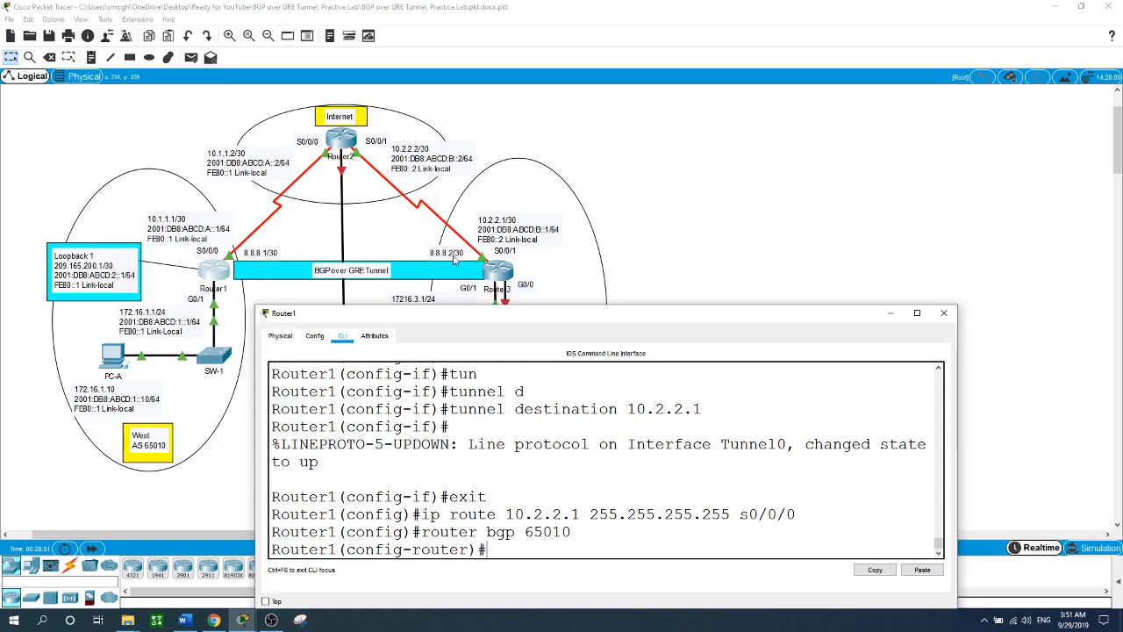
- Add BGP neighbor 8.8.8.2 with remote-as 65030
click(787, 208)
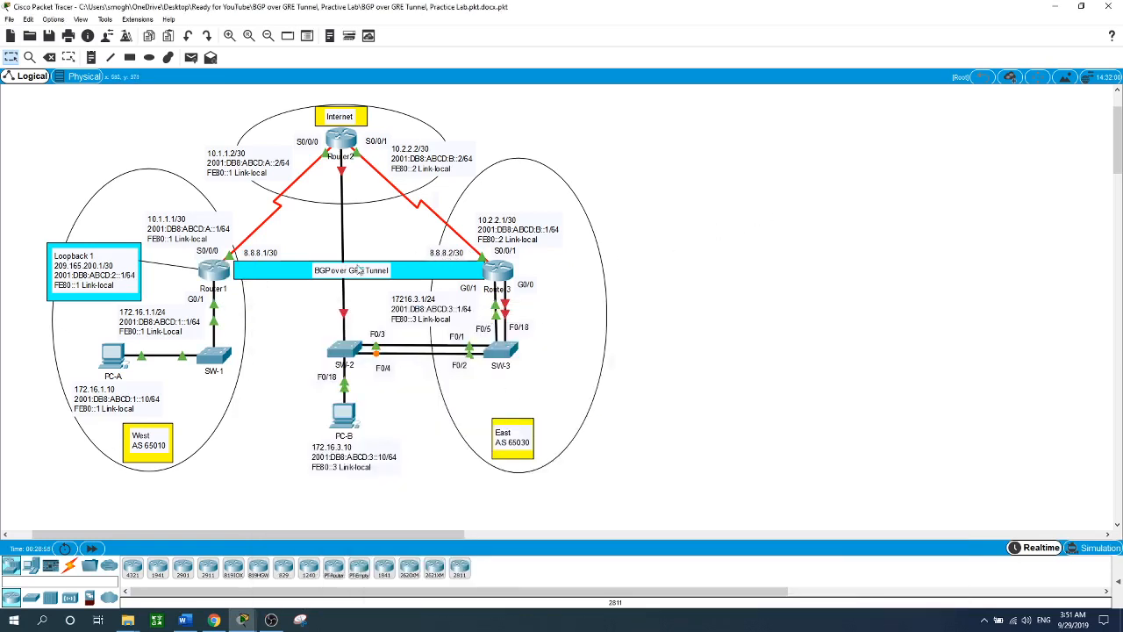
click(219, 274)
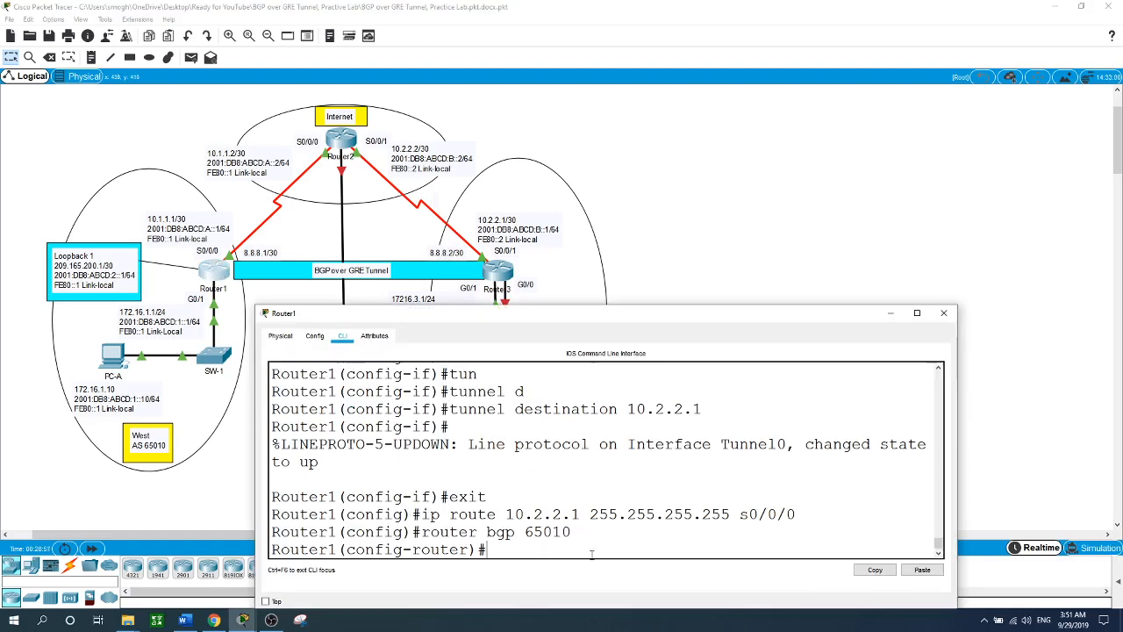
text(neigh)
key(Tab)
text(8)
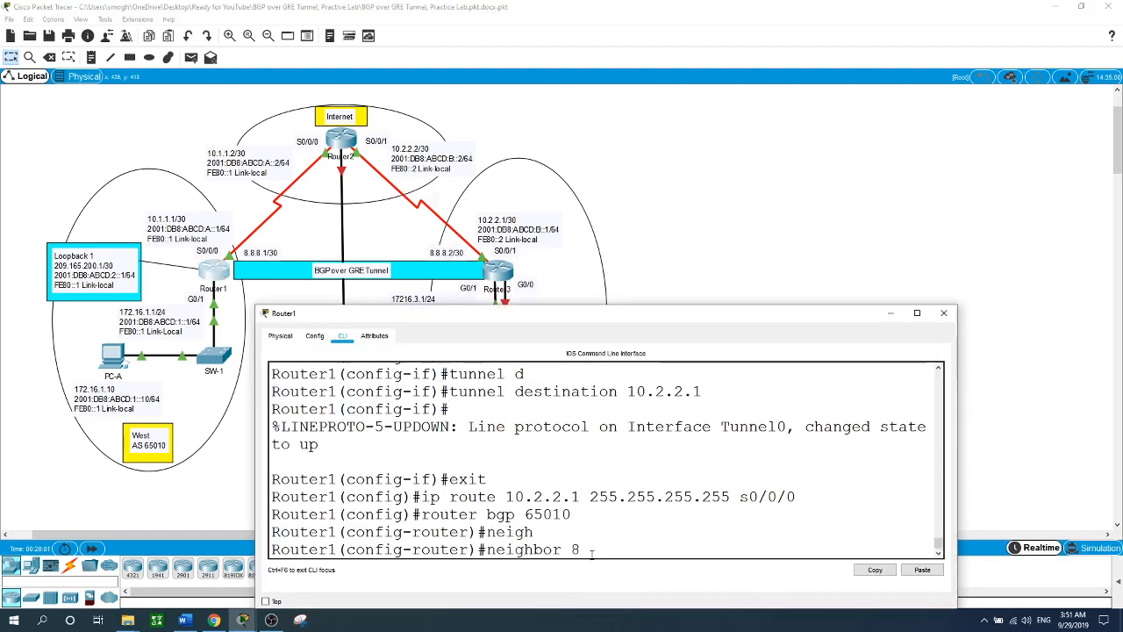
text(.8.8.2 re)
key(Tab)
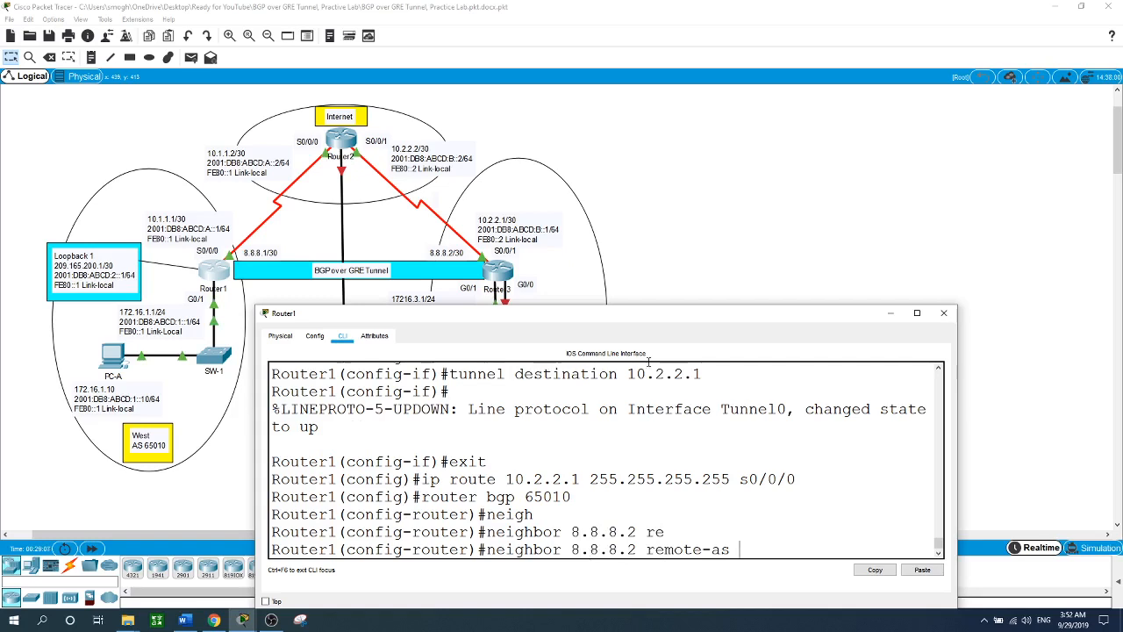
click(745, 204)
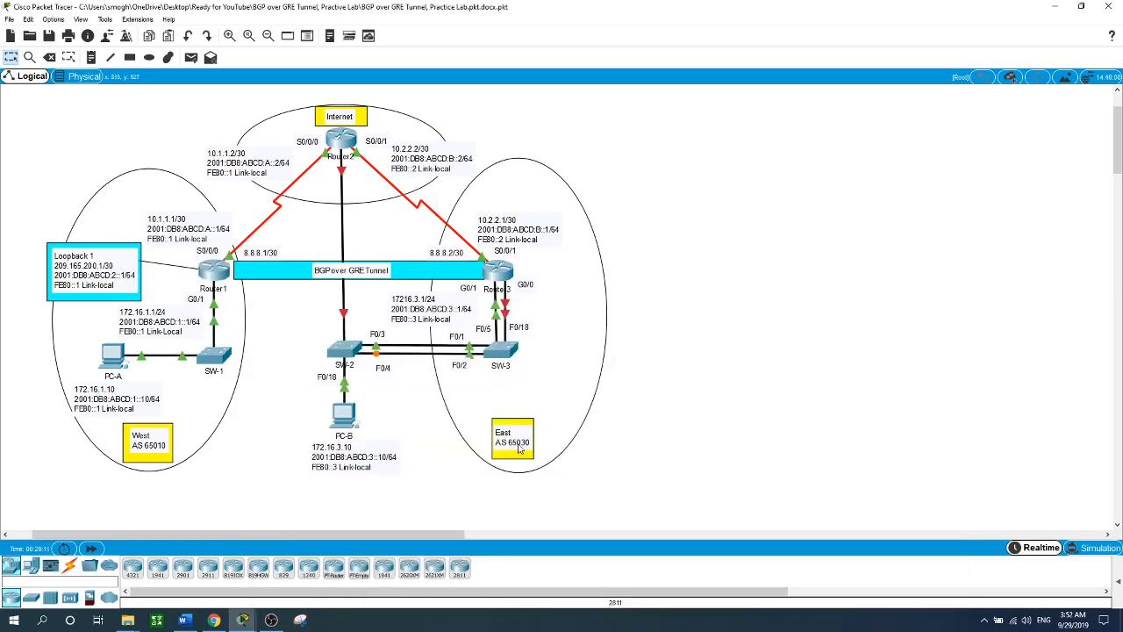
click(212, 271)
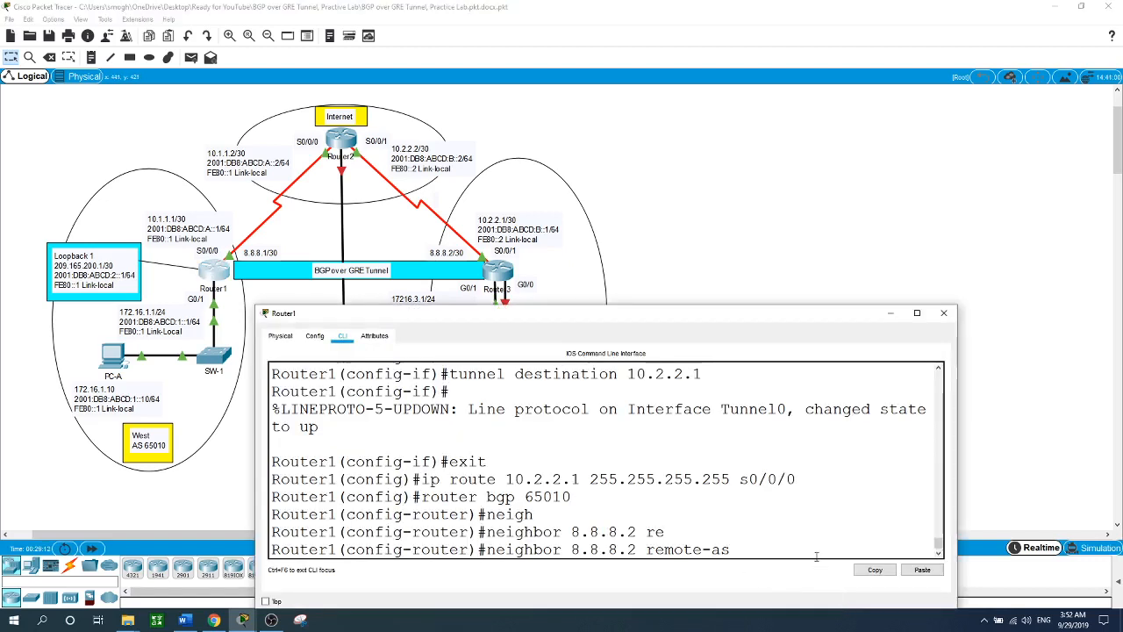
text(65030)
key(Return)
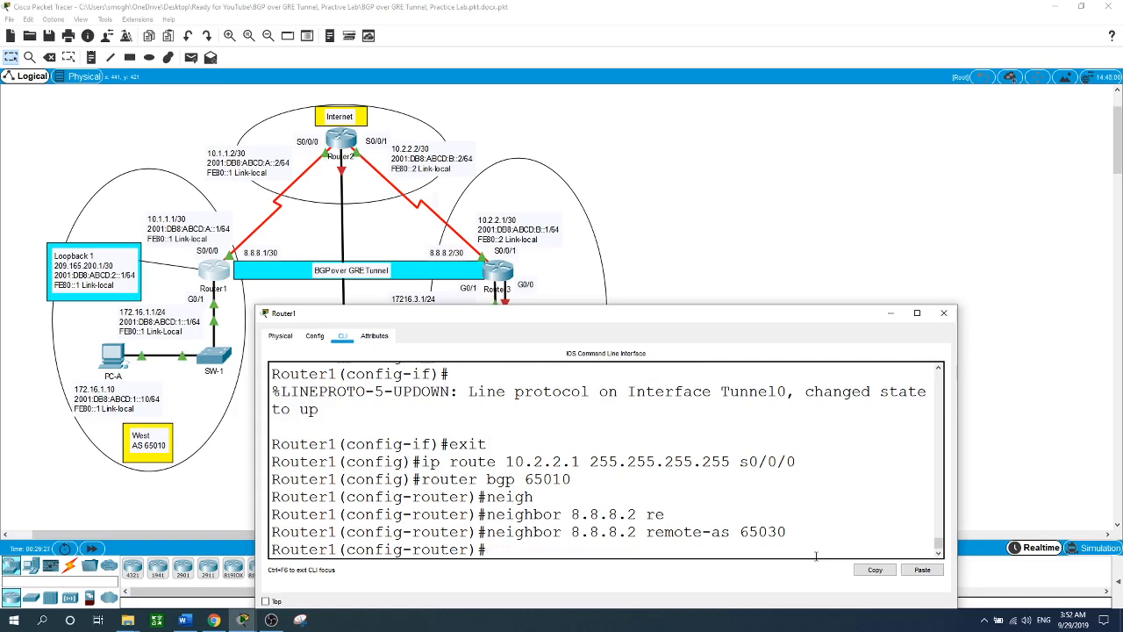
click(224, 496)
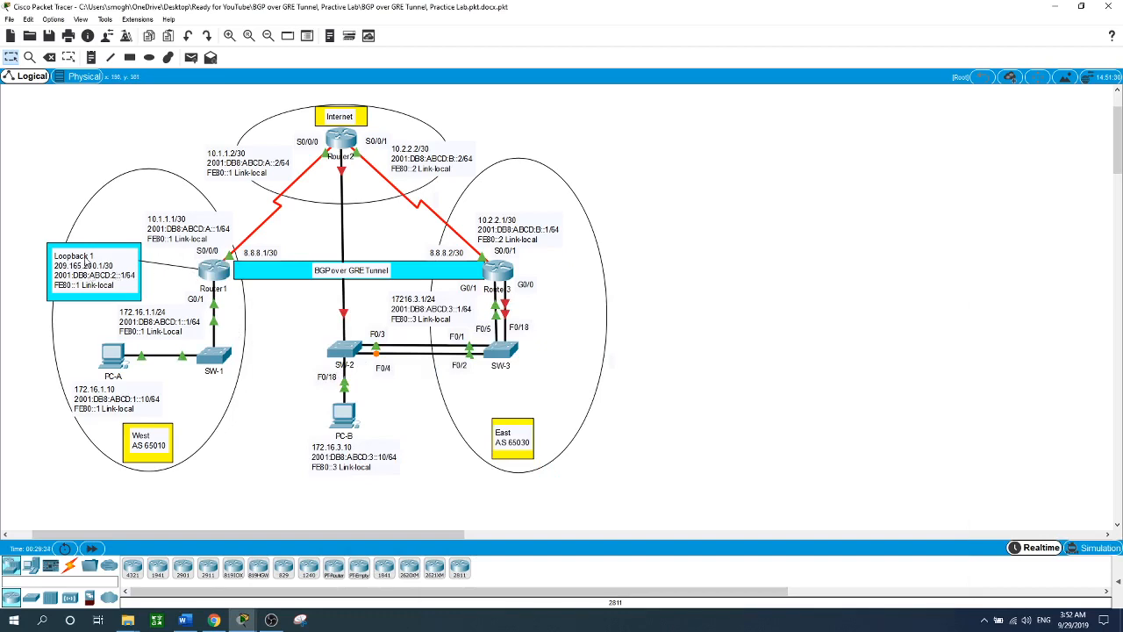
click(209, 274)
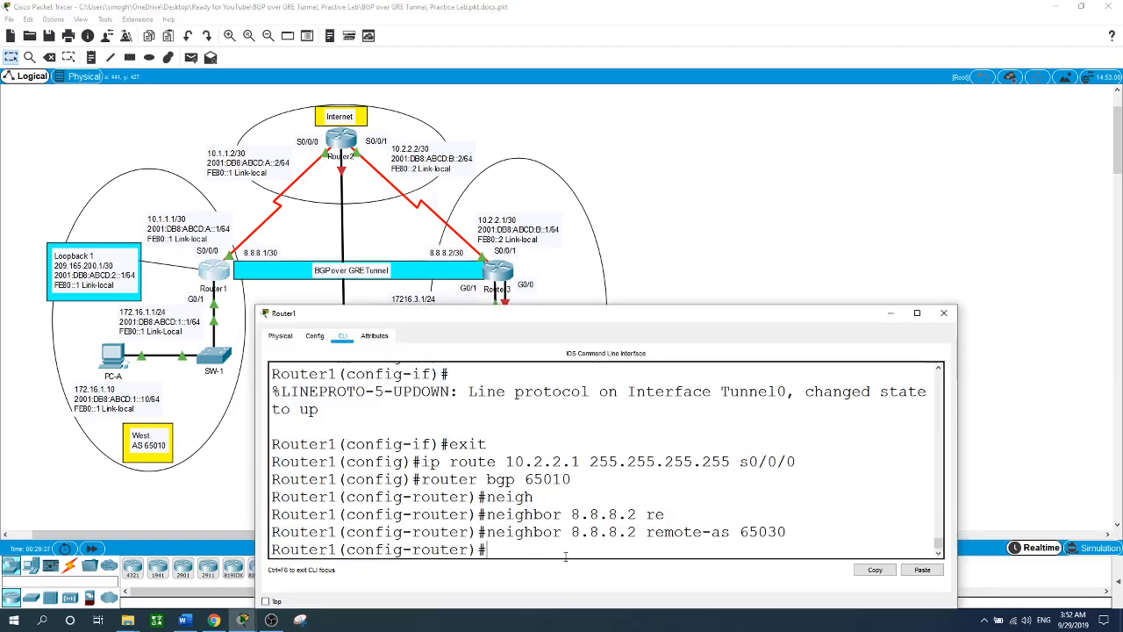
- Advertise 172.16.1.0 mask 255.255.255.0 and 209.165.200.0 mask 255.255.255.252 in Router1's BGP
text(network 172.16.1)
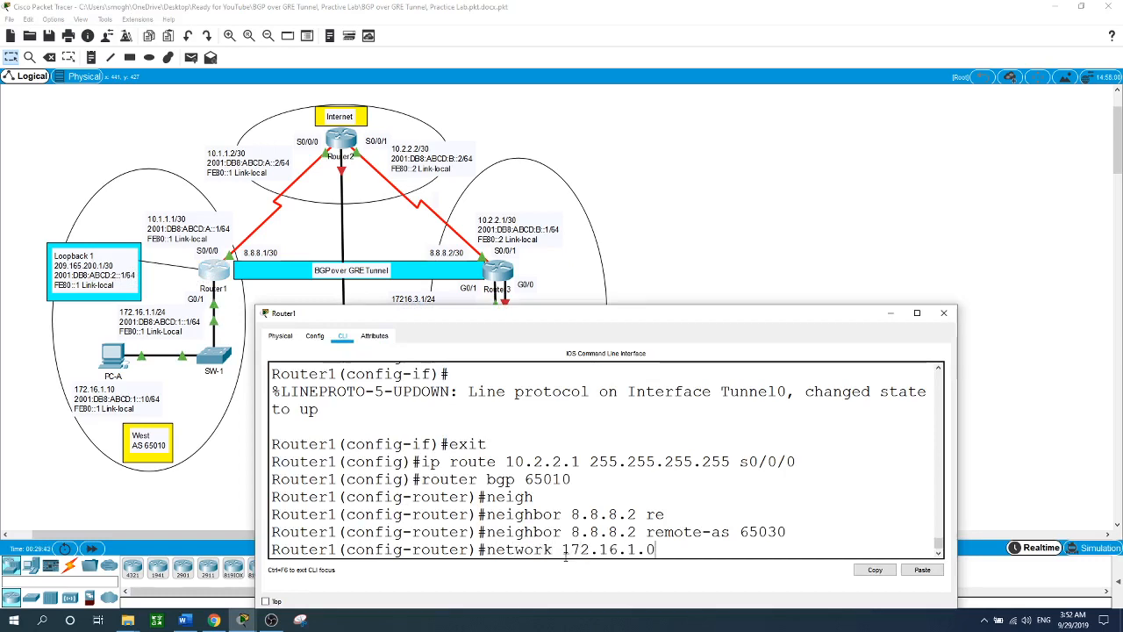
text(.0 mask )
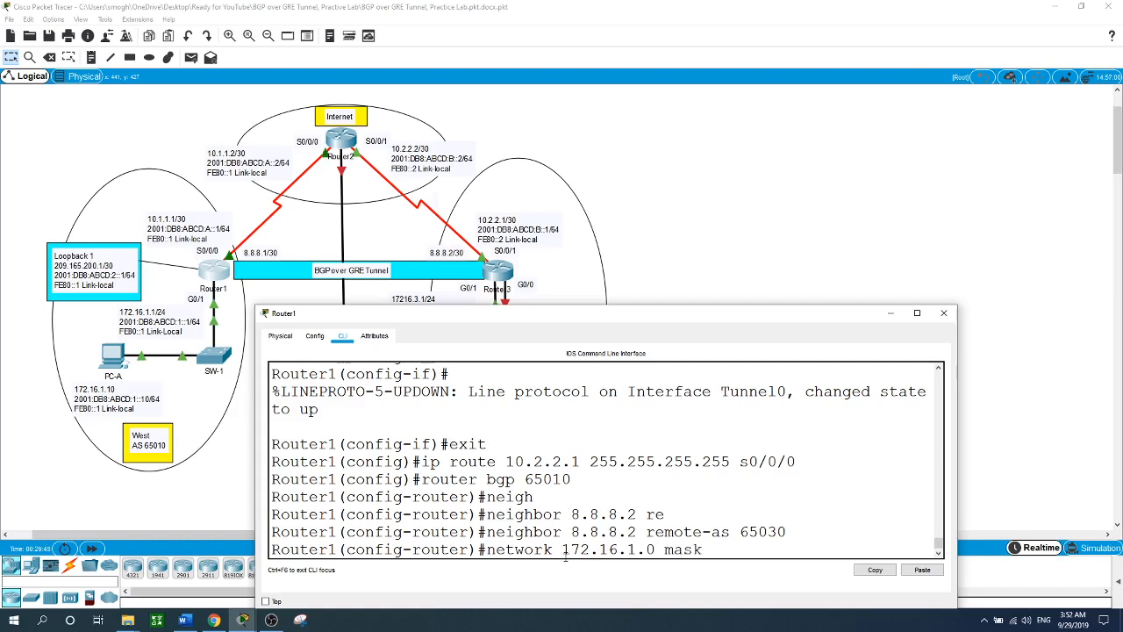
text(255.255.255.0)
key(Return)
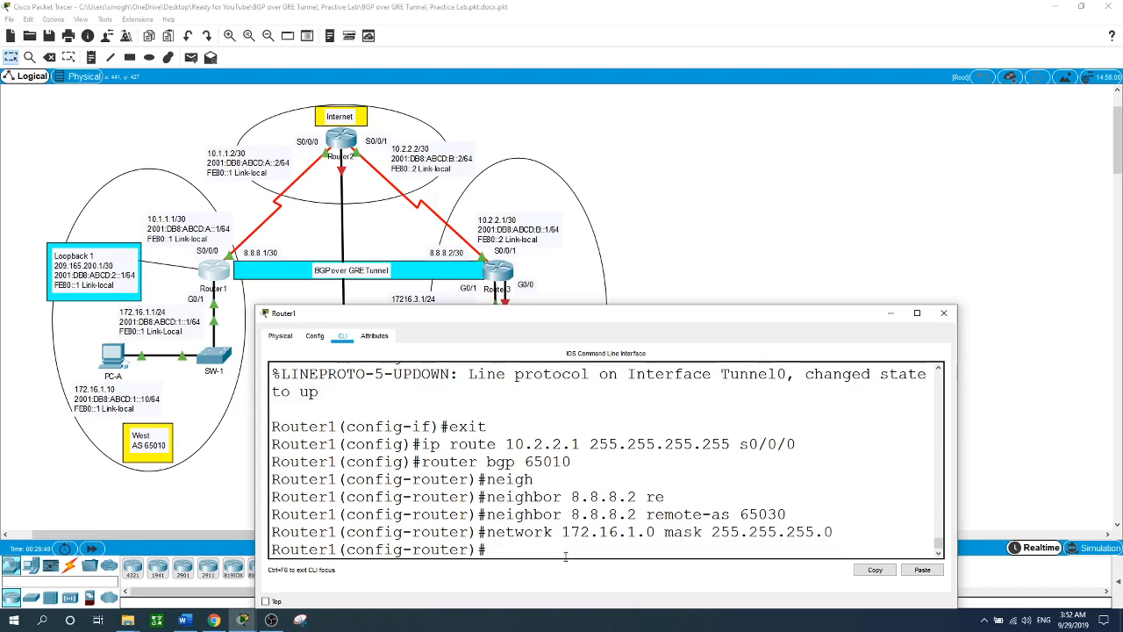
text(network 209.165)
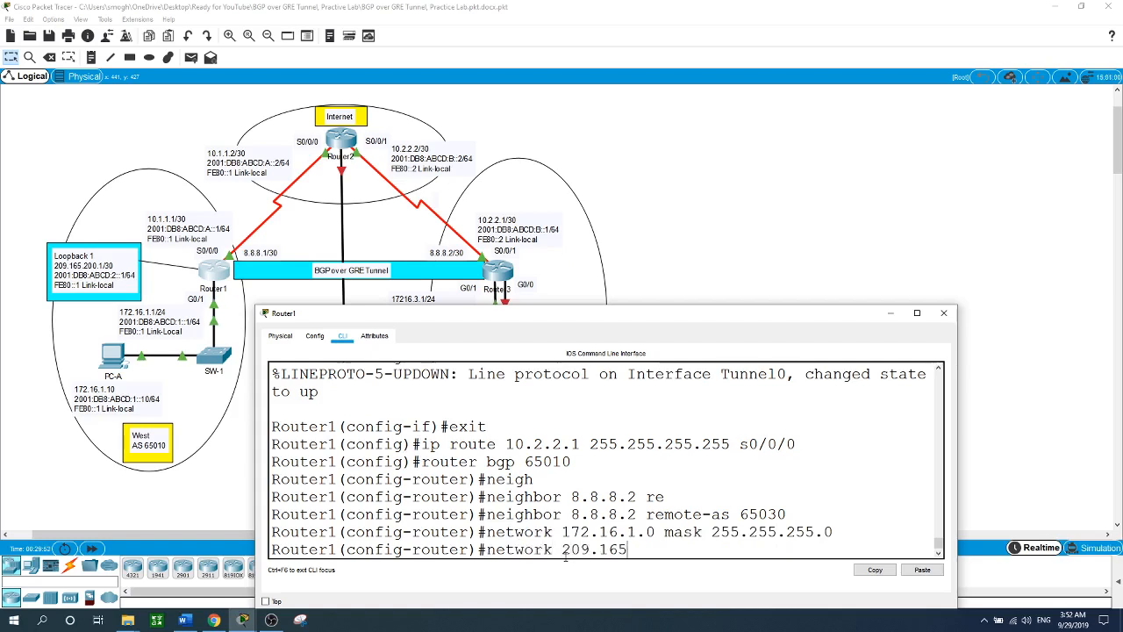
text(.200.0 mask 255.255)
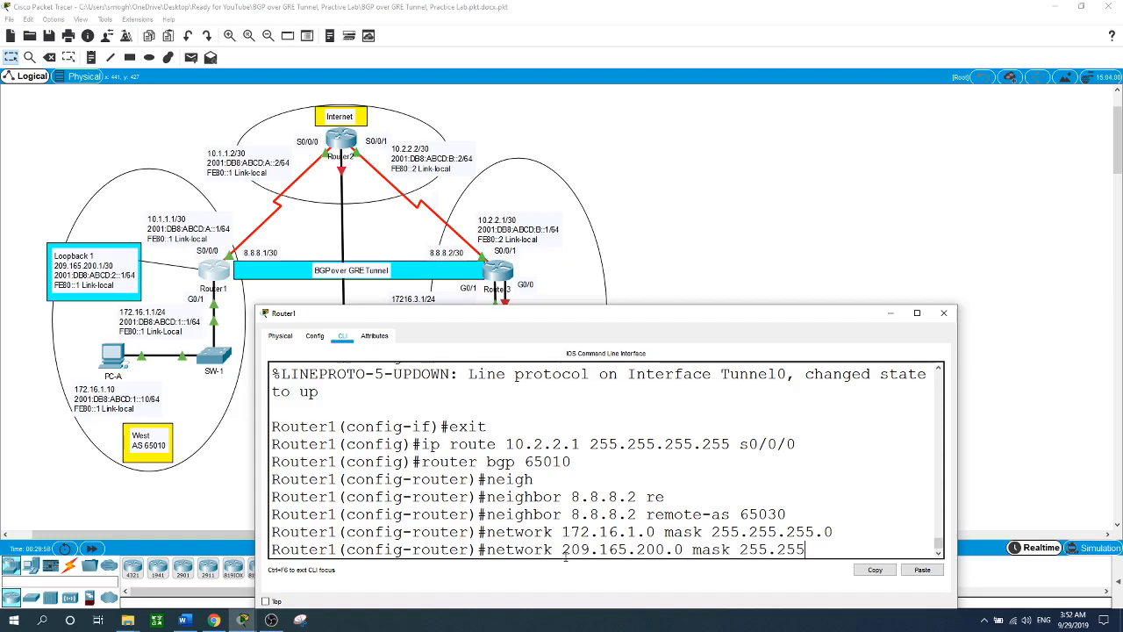
text(.255.252)
key(Return)
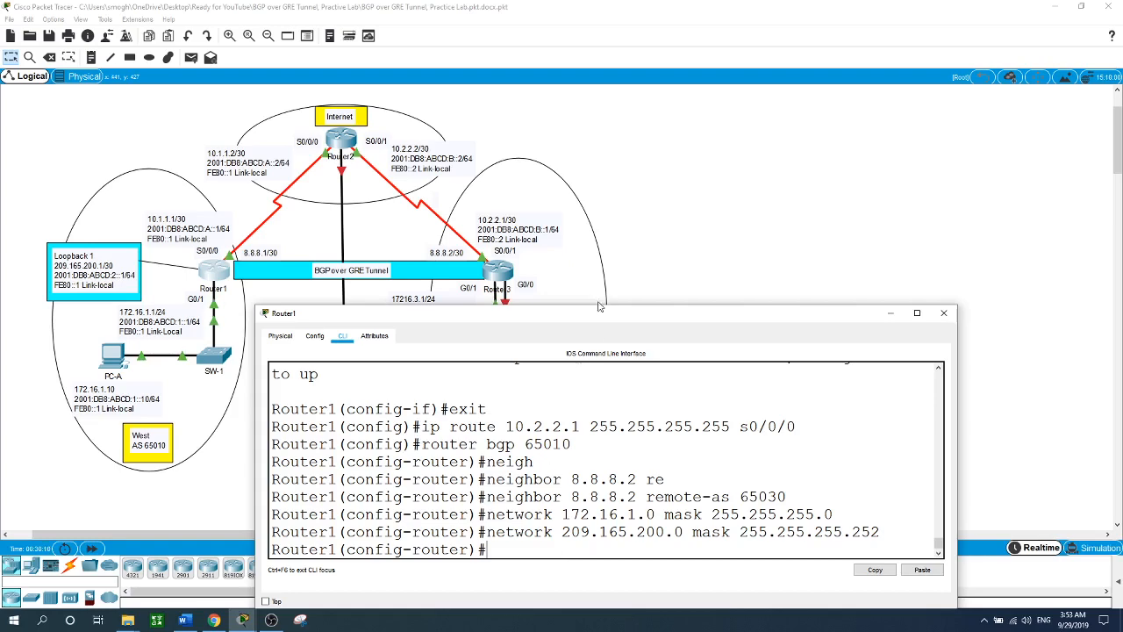
click(707, 232)
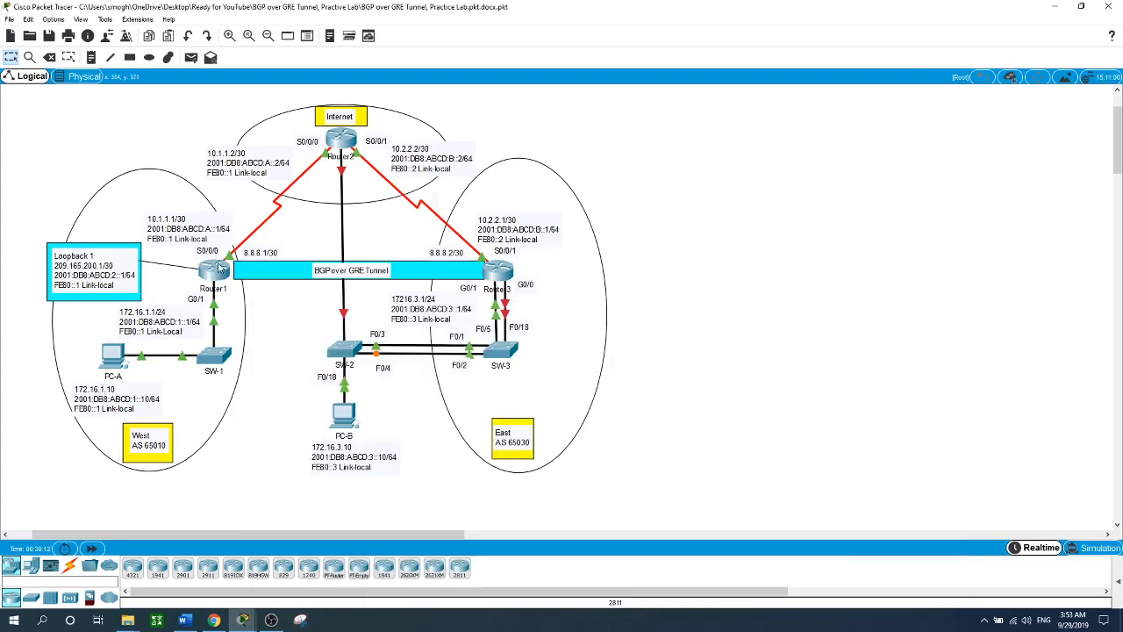
- Create Router3's interface Tunnel0 with IP address 8.8.8.2 255.255.255.252
click(497, 273)
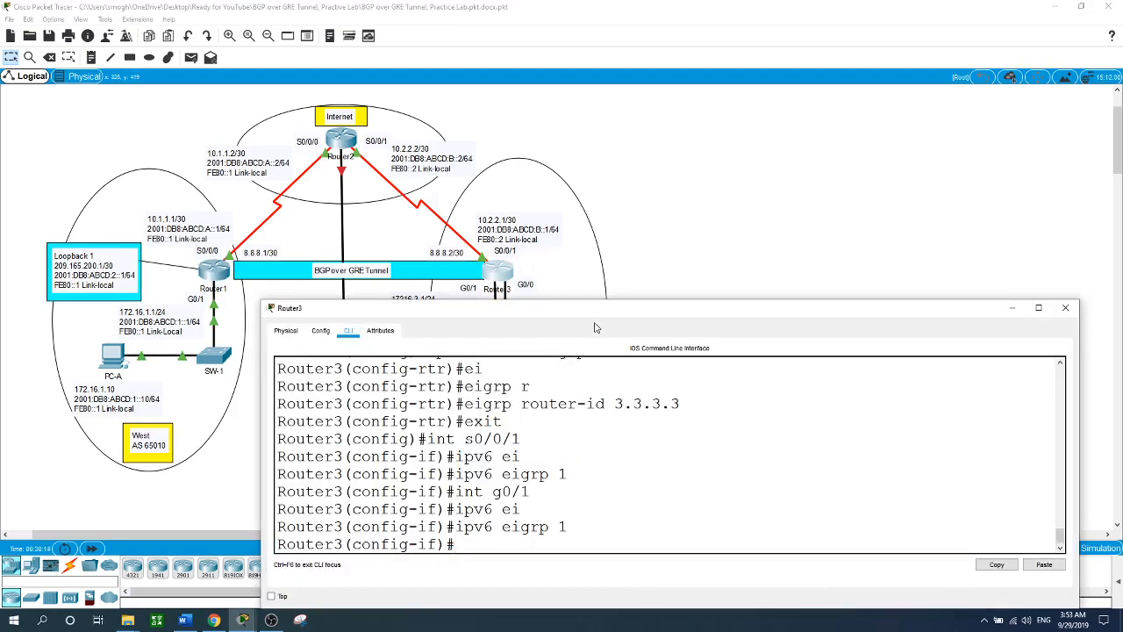
drag(603, 310, 595, 299)
text(e)
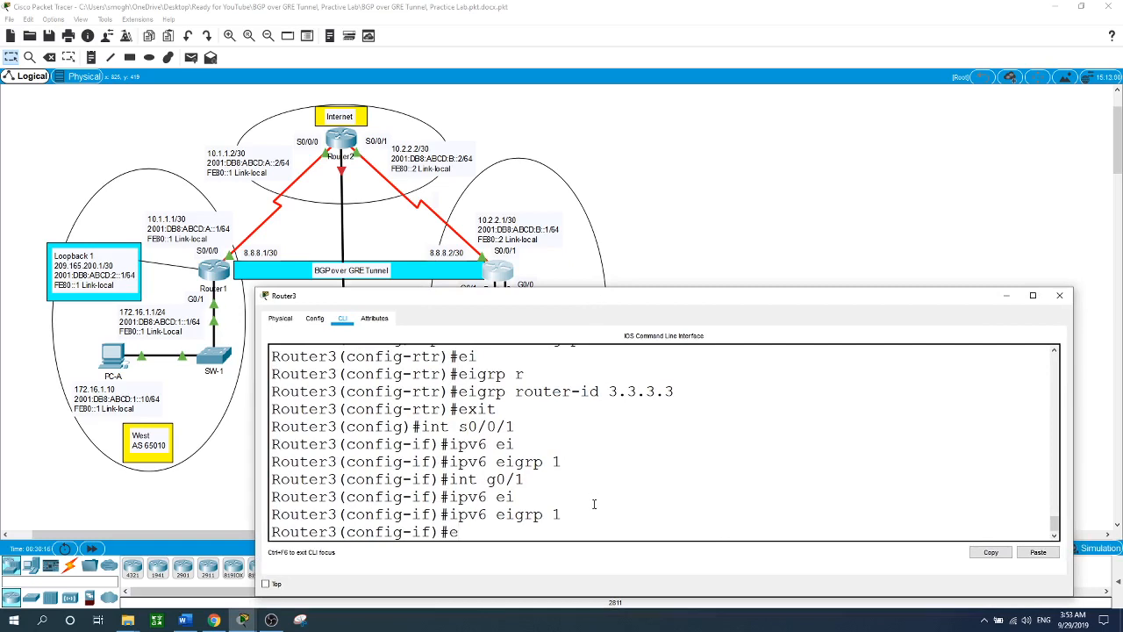
text(xit)
key(Return)
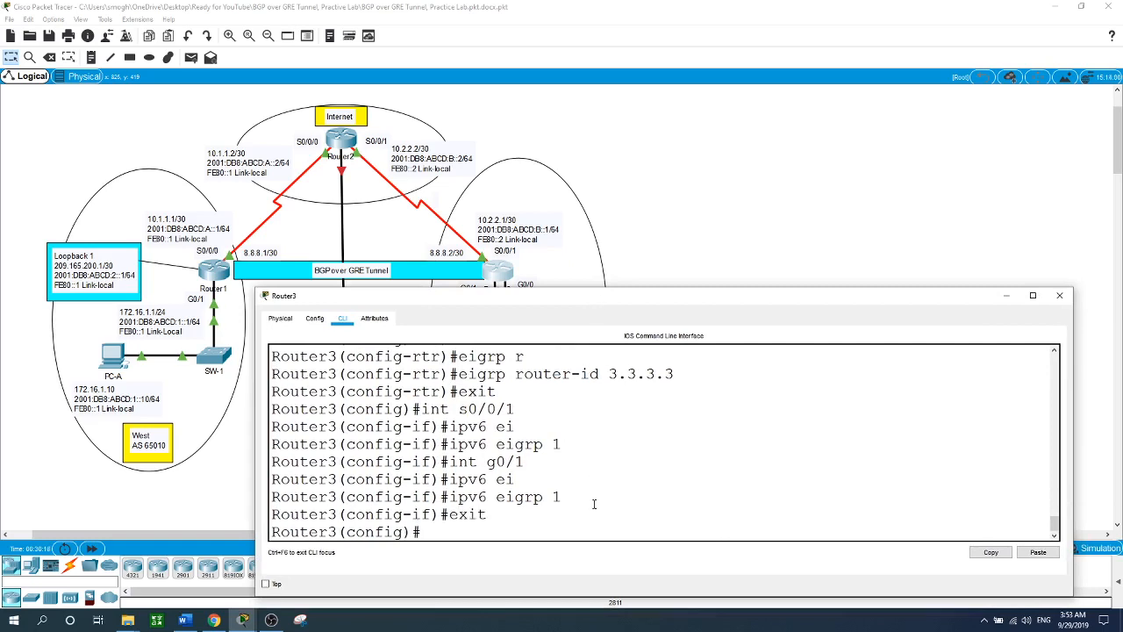
text(int tun)
key(Tab)
text(0)
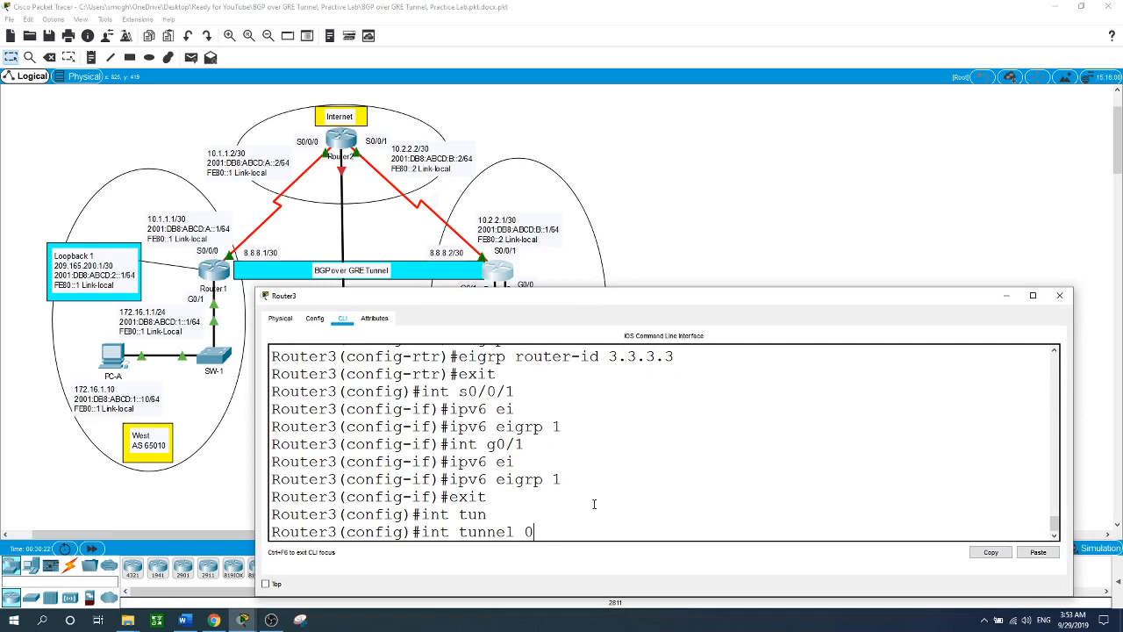
key(Return)
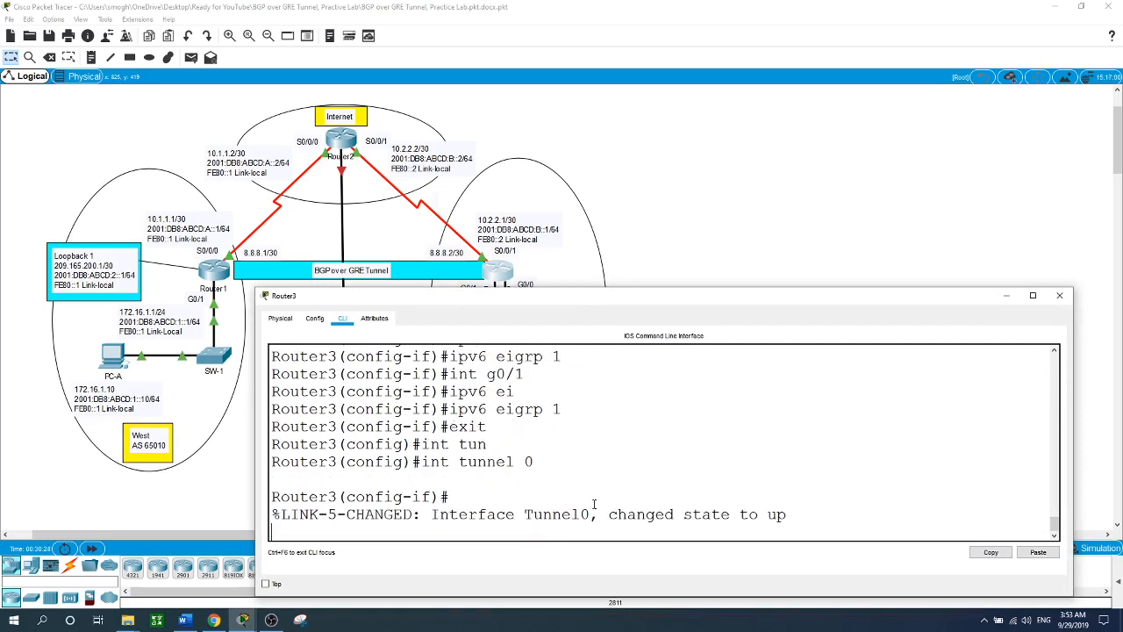
key(Return)
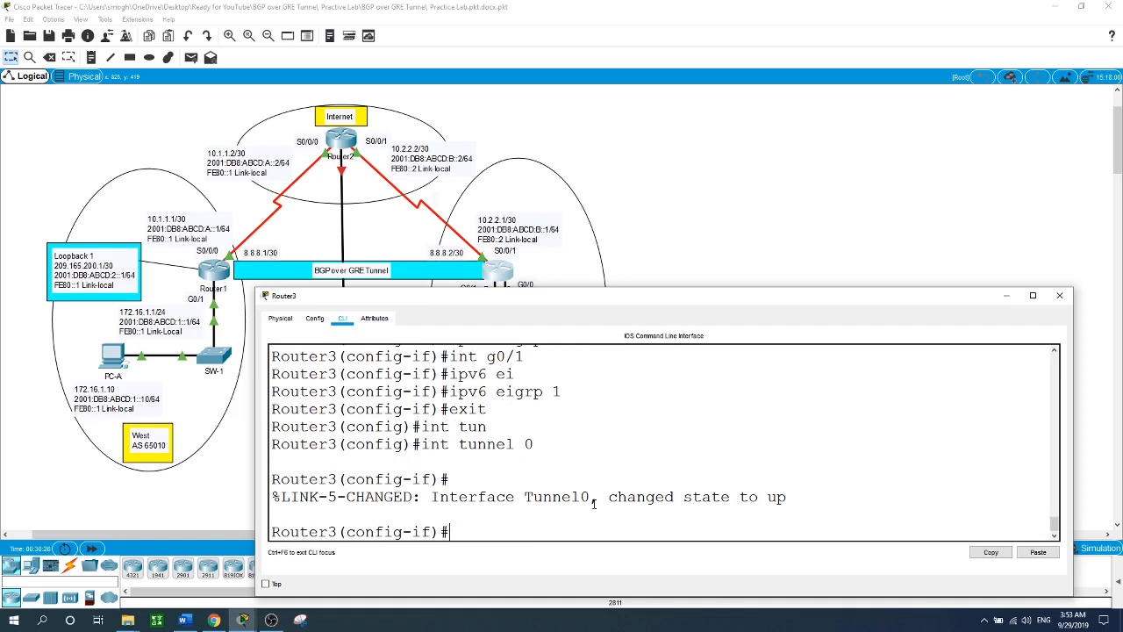
text(ip address 8.8.8.2 255.25)
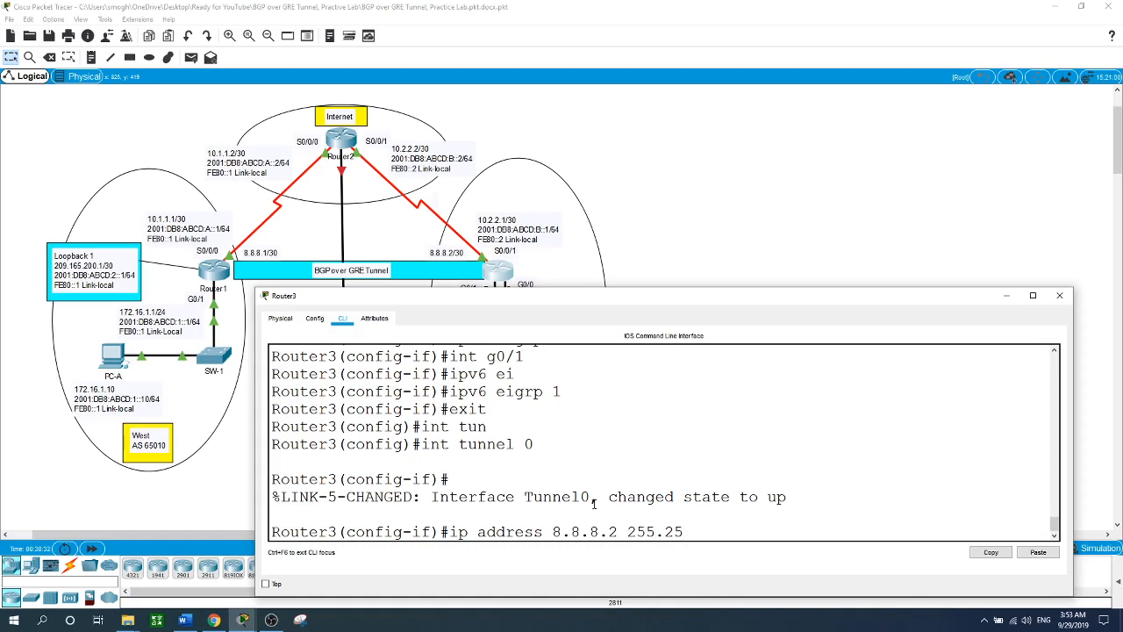
text(5.255.252)
key(Return)
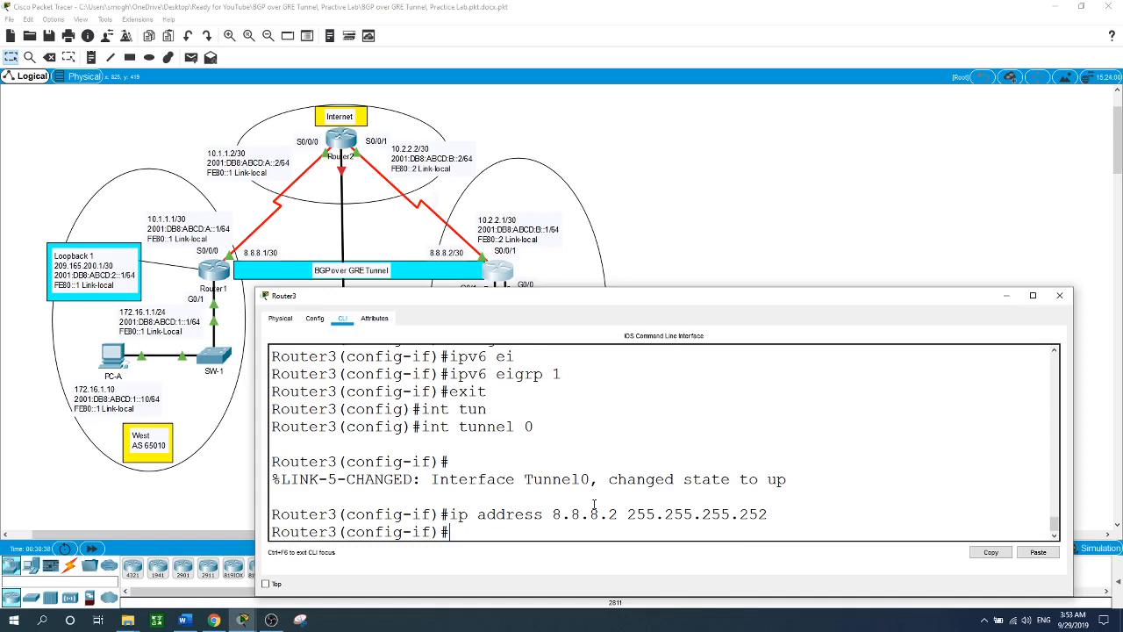
- Set Tunnel0's source to s0/0/1 and destination to 10.1.1.1, then exit to global mode
text(tun)
key(Tab)
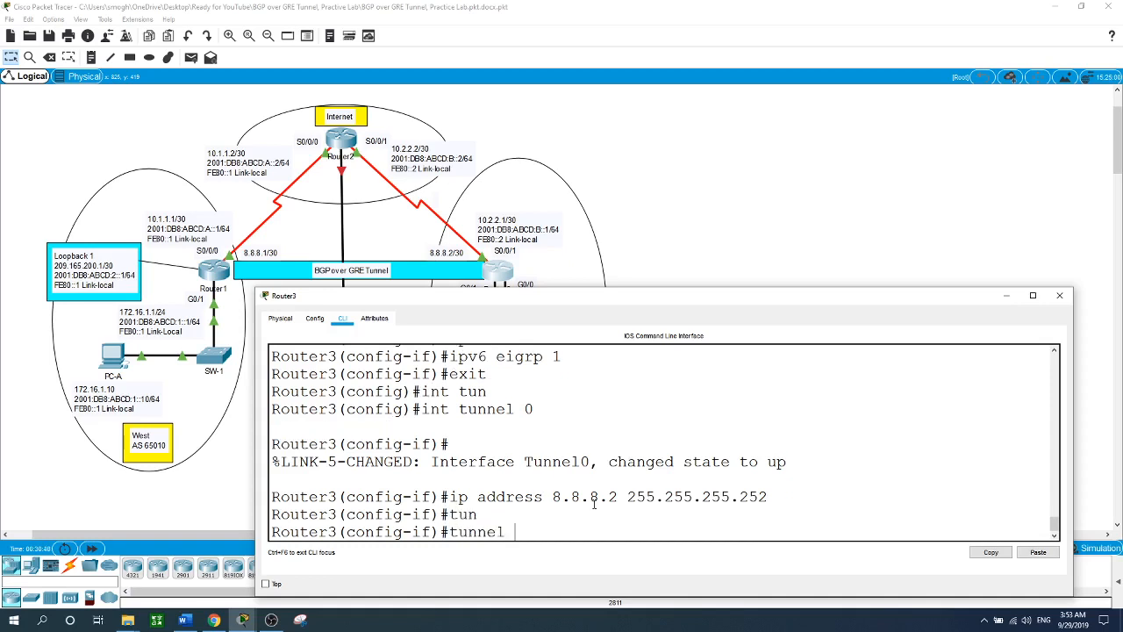
text(so)
key(Tab)
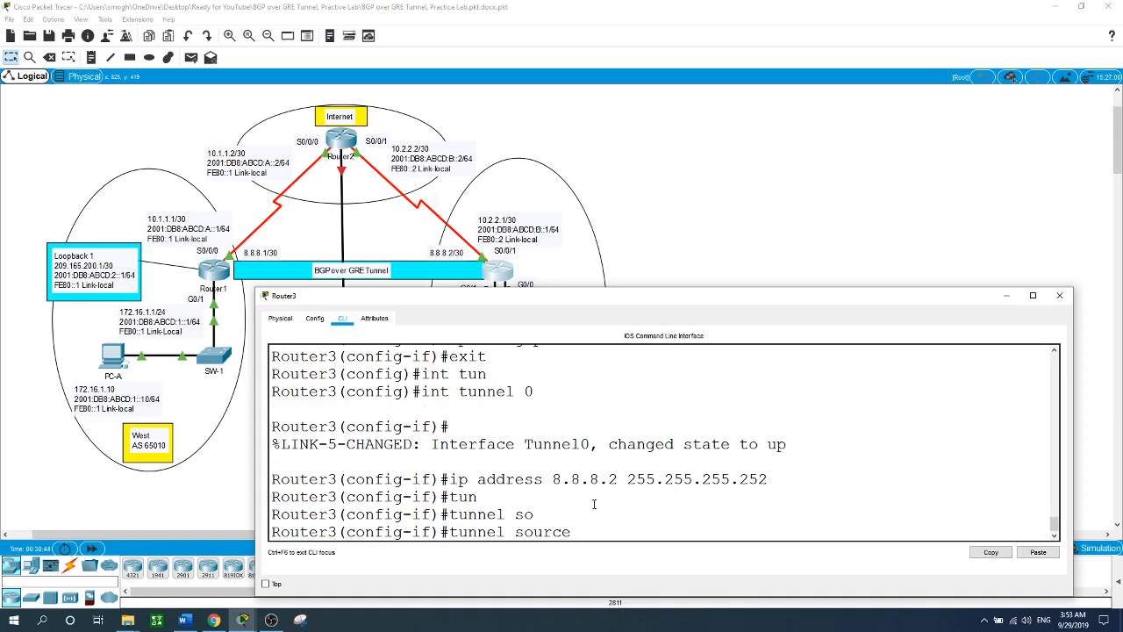
text(s0/0/1)
key(Return)
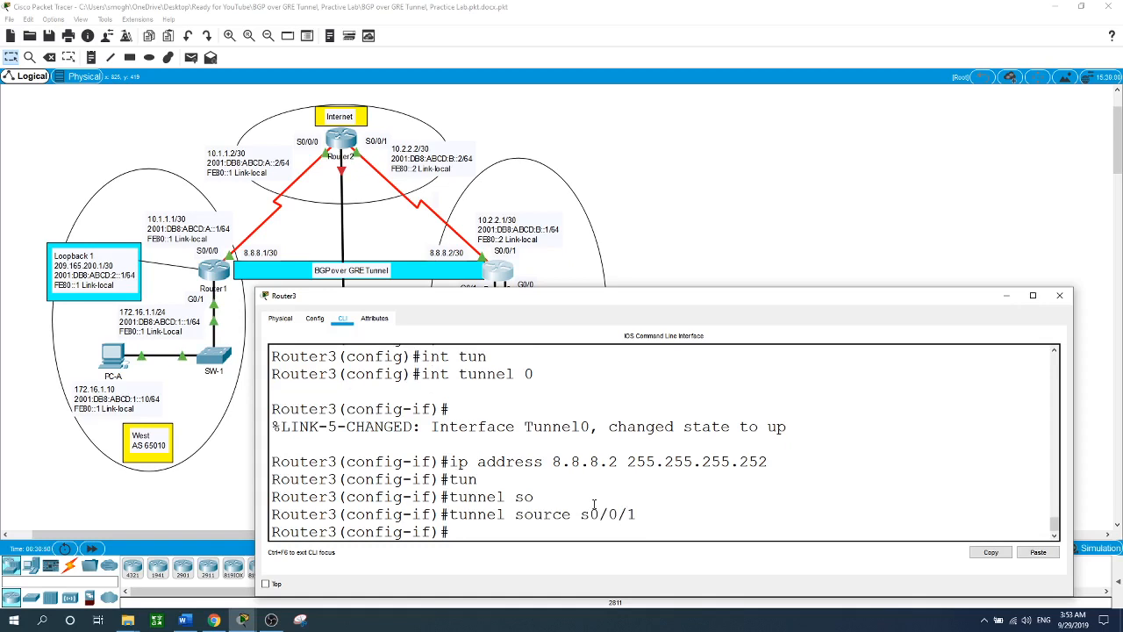
text(tun)
key(Tab)
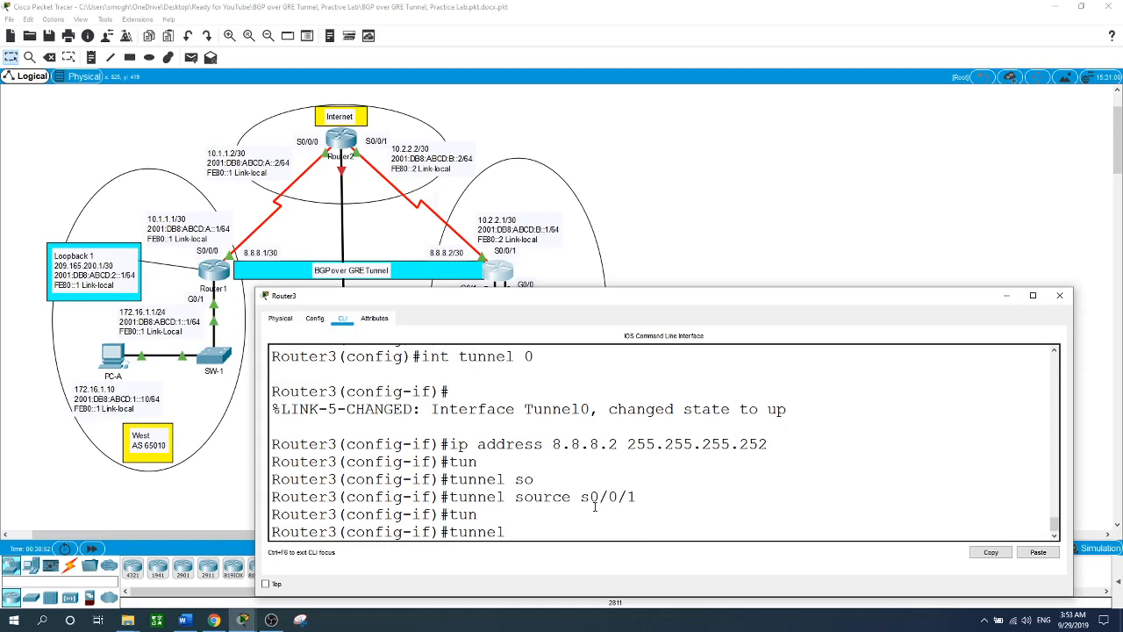
text(de)
key(Tab)
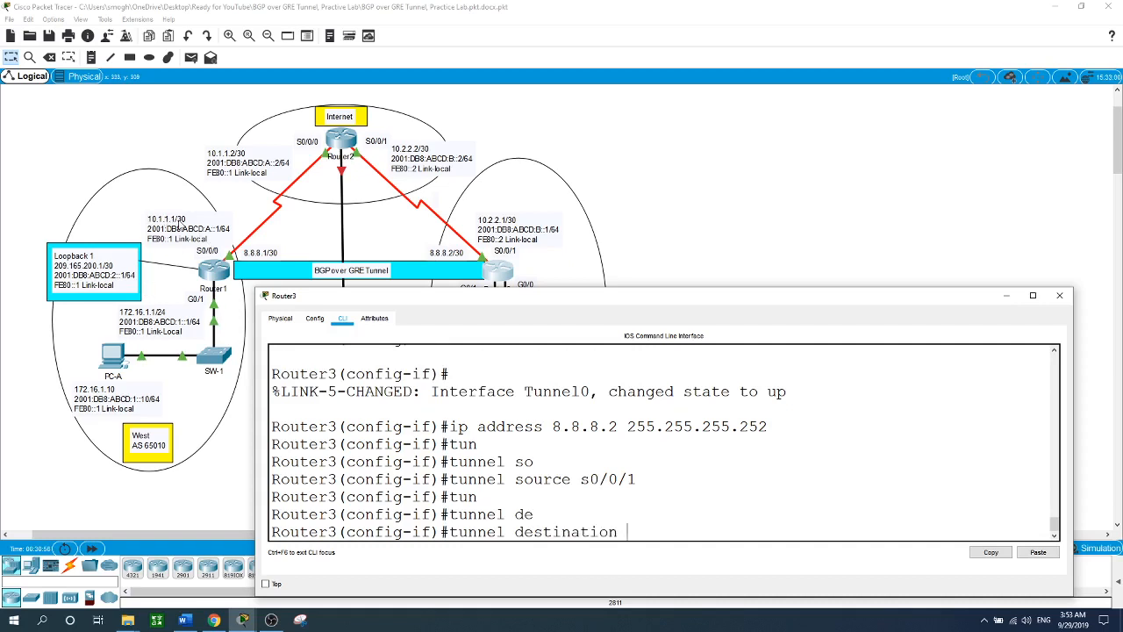
text(10.1.1.1)
key(Return)
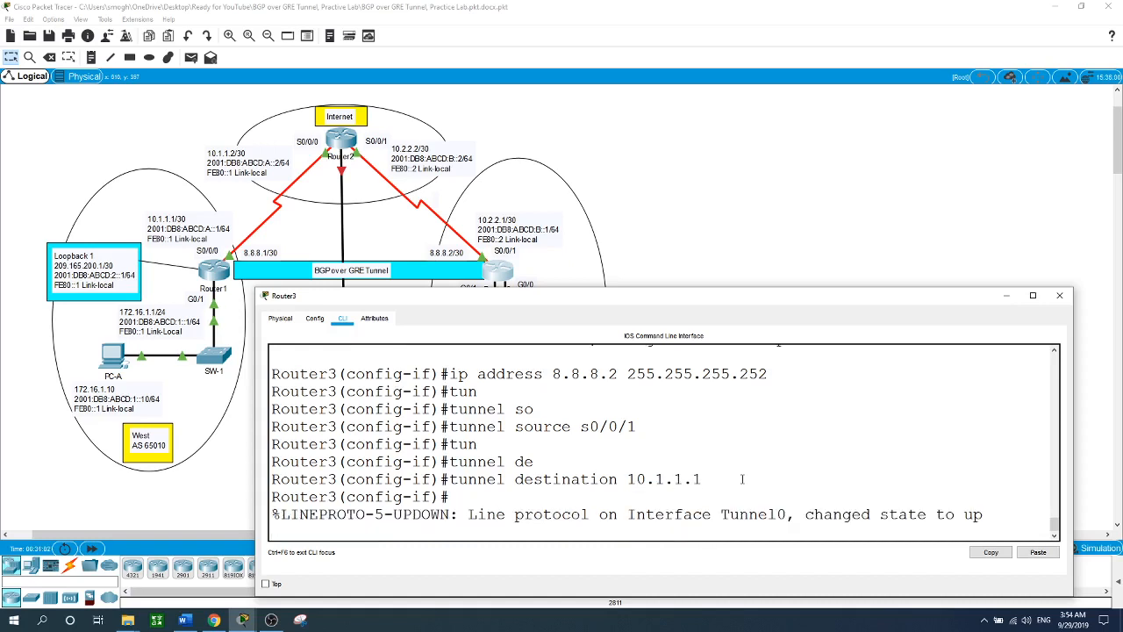
key(Return)
text(exit)
key(Return)
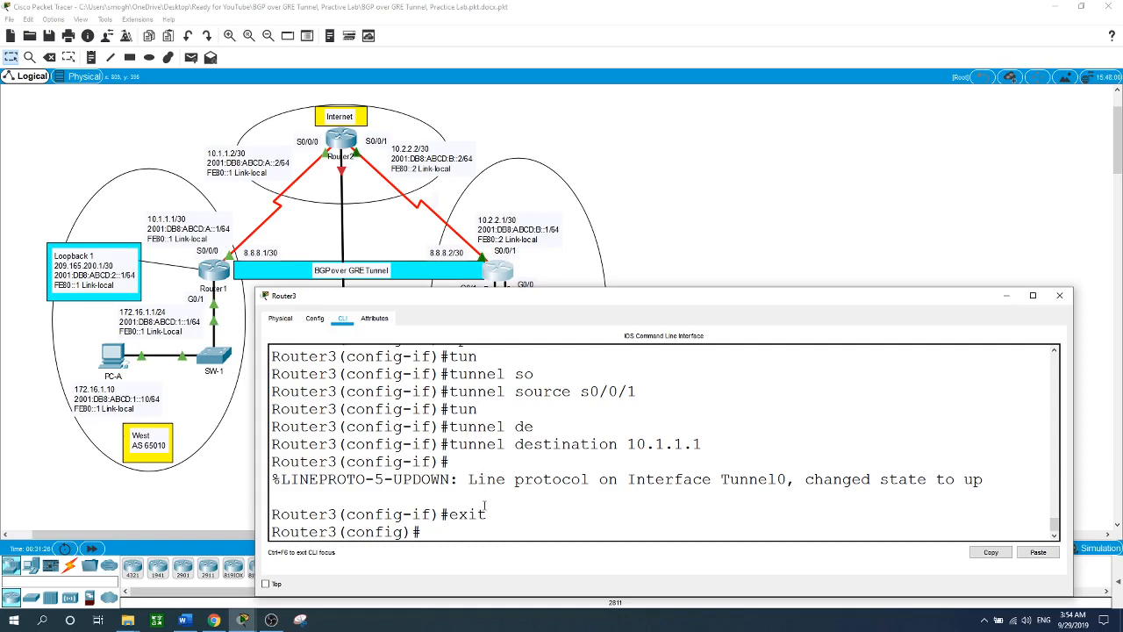
- Add the host route ip route 10.1.1.1 255.255.255.255 s0/0/1 on Router3
text(ip route 10.1.1.1 255)
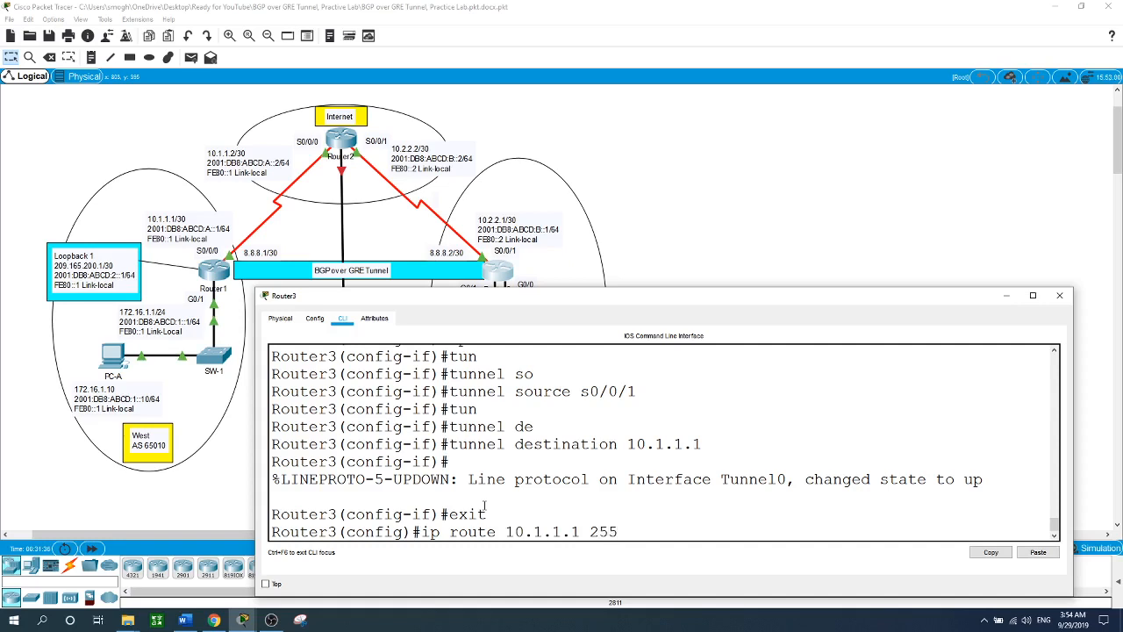
text(.255.255.255 s0/0/1)
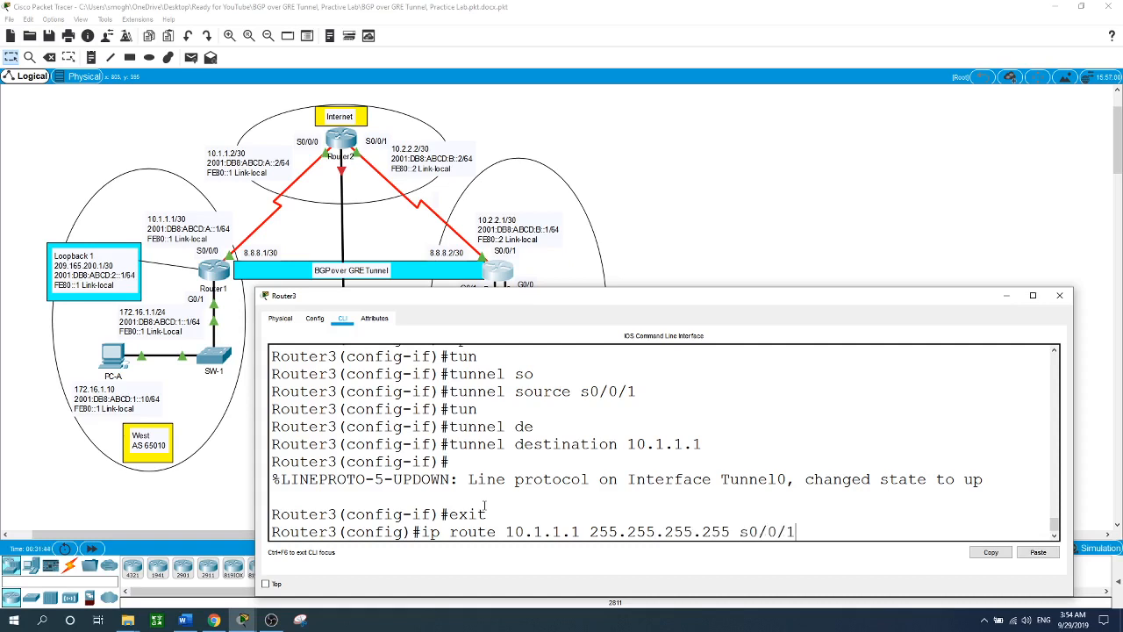
key(Return)
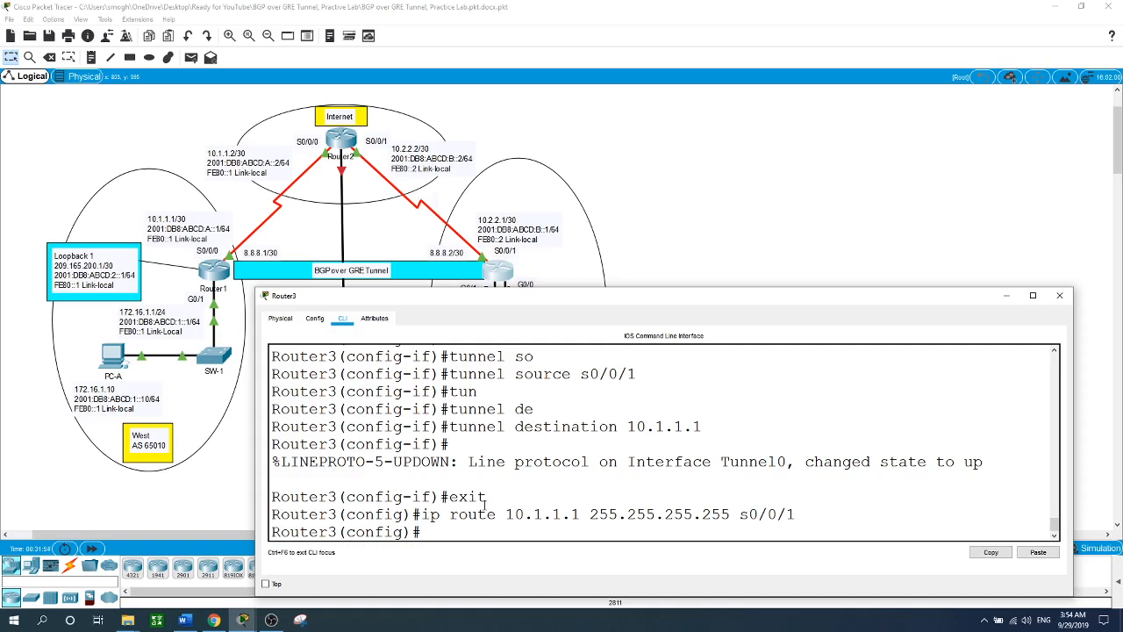
text(router bgp)
click(815, 217)
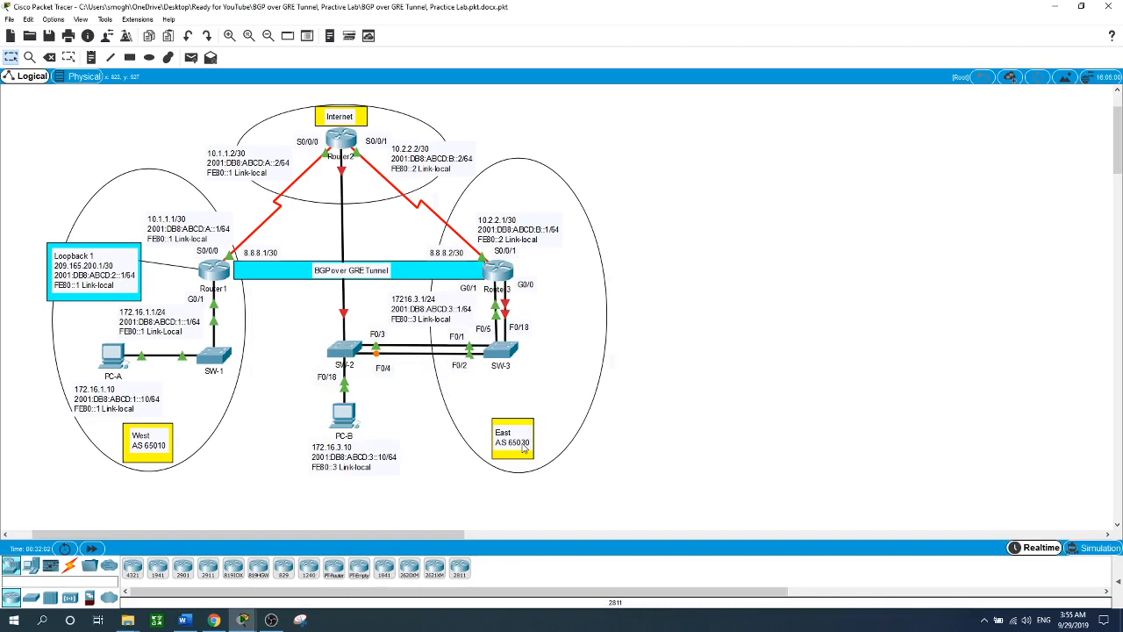
click(503, 276)
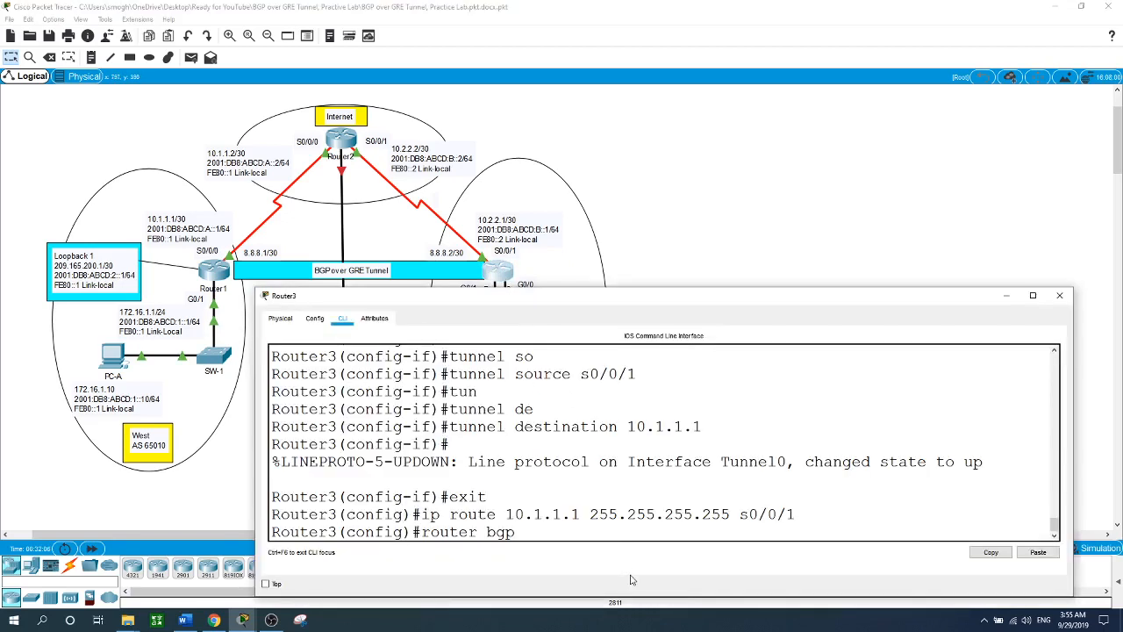
- Start BGP AS 65030 on Router3 with neighbor 8.8.8.1 remote-as 65010
text(65030)
key(Return)
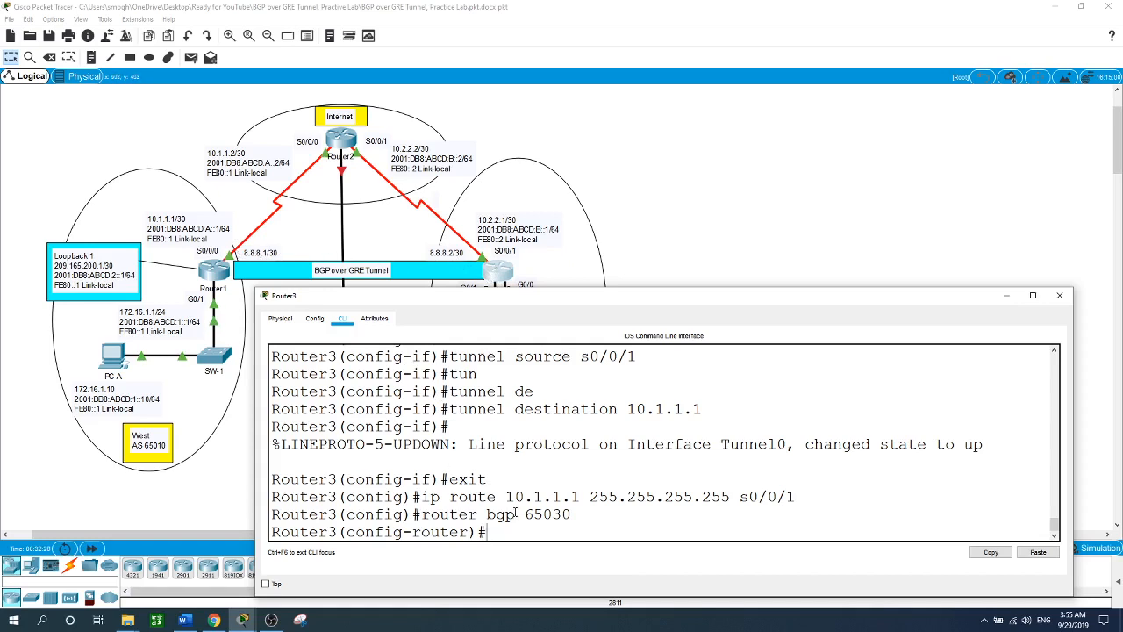
text(neigh)
key(Tab)
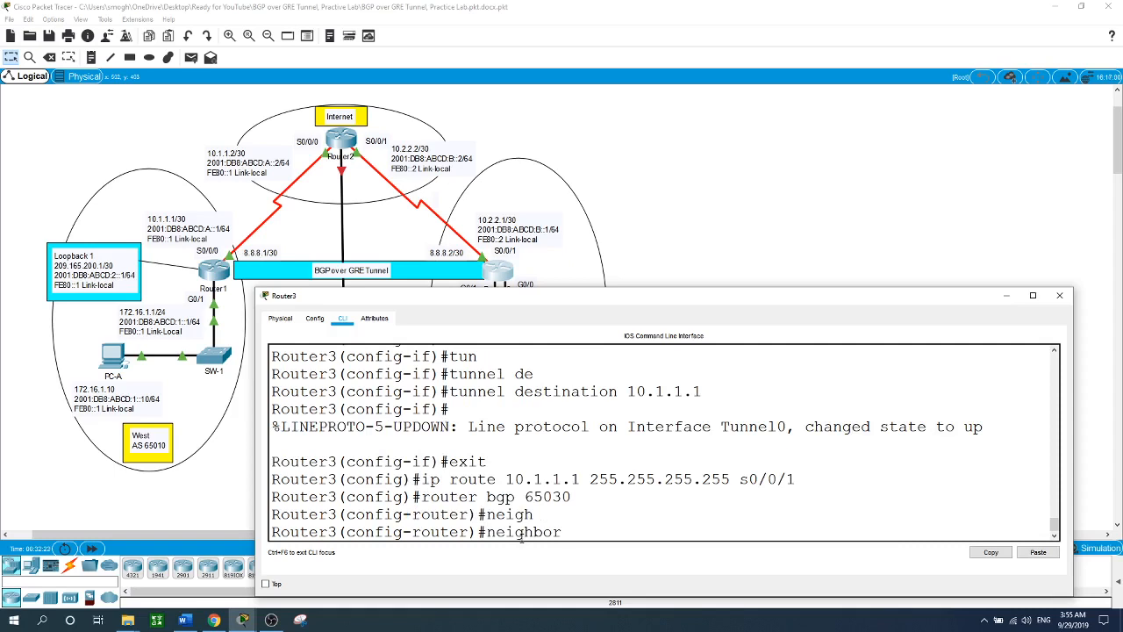
text(8.8.8.1 as)
key(BackSpace)
key(BackSpace)
key(BackSpace)
text(re)
key(Tab)
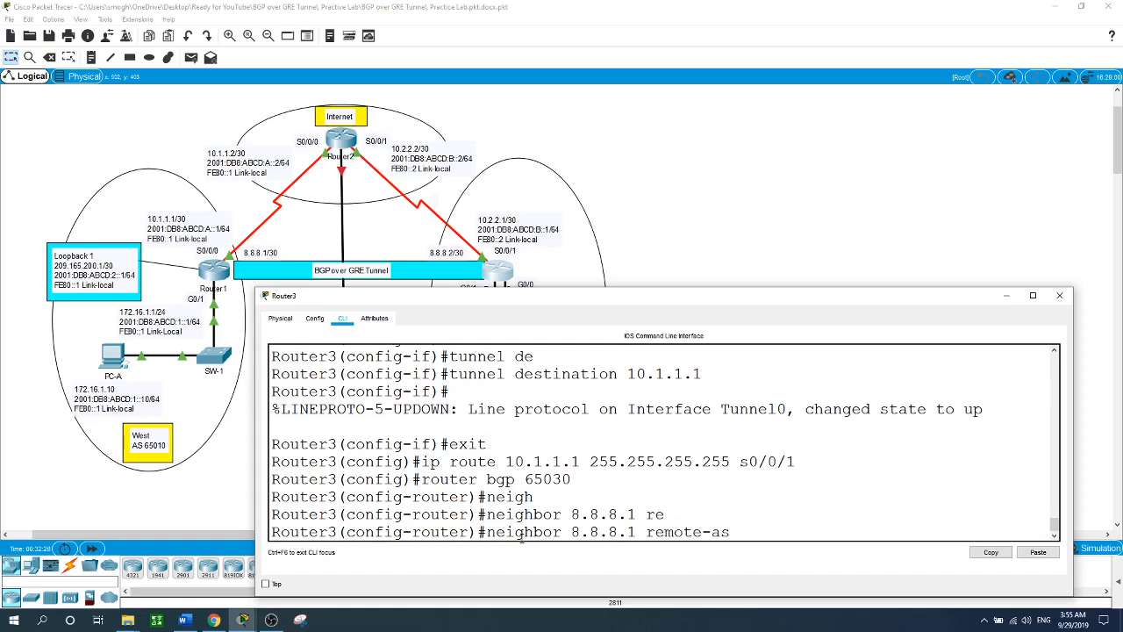
text(65010)
key(Return)
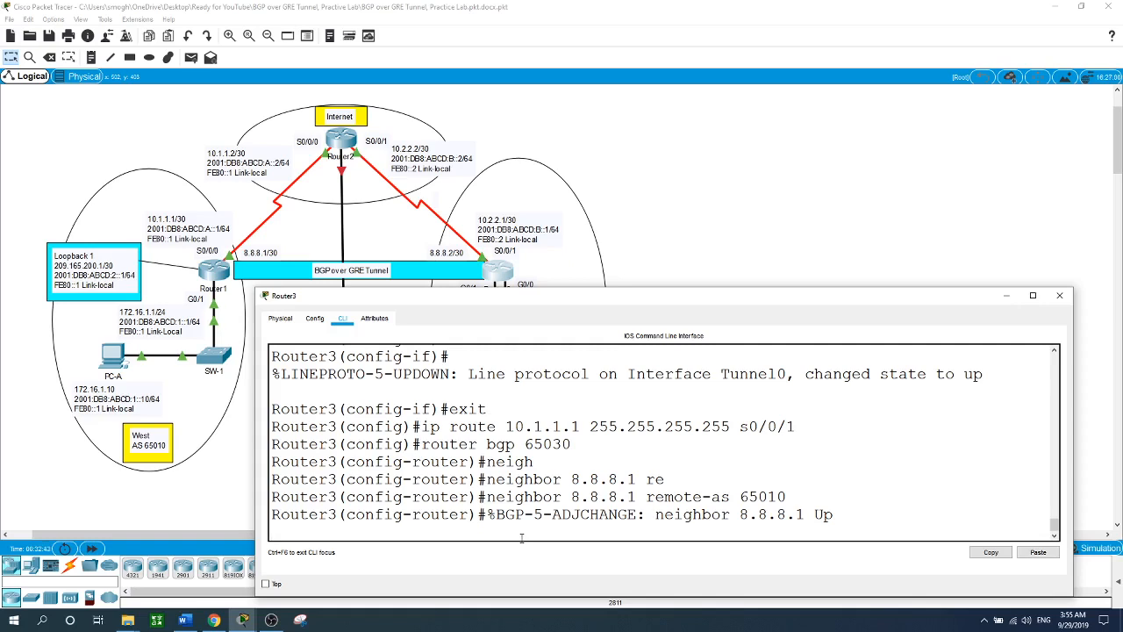
key(Return)
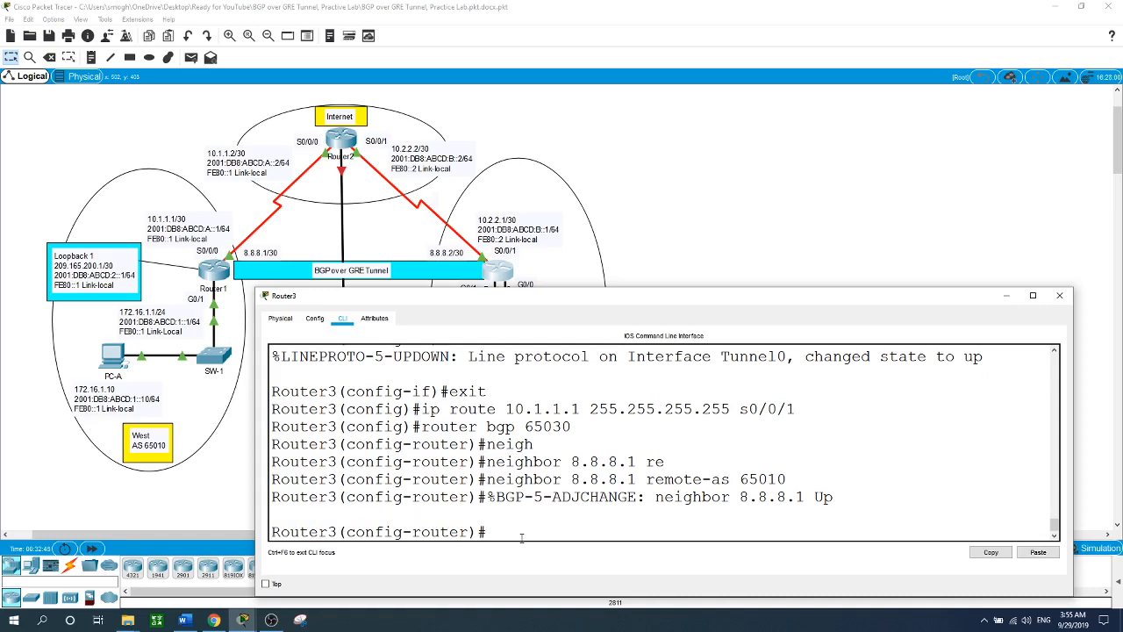
- Advertise network 172.16.3.0/24 in Router3's BGP and close the Router3 window
text(net)
key(Tab)
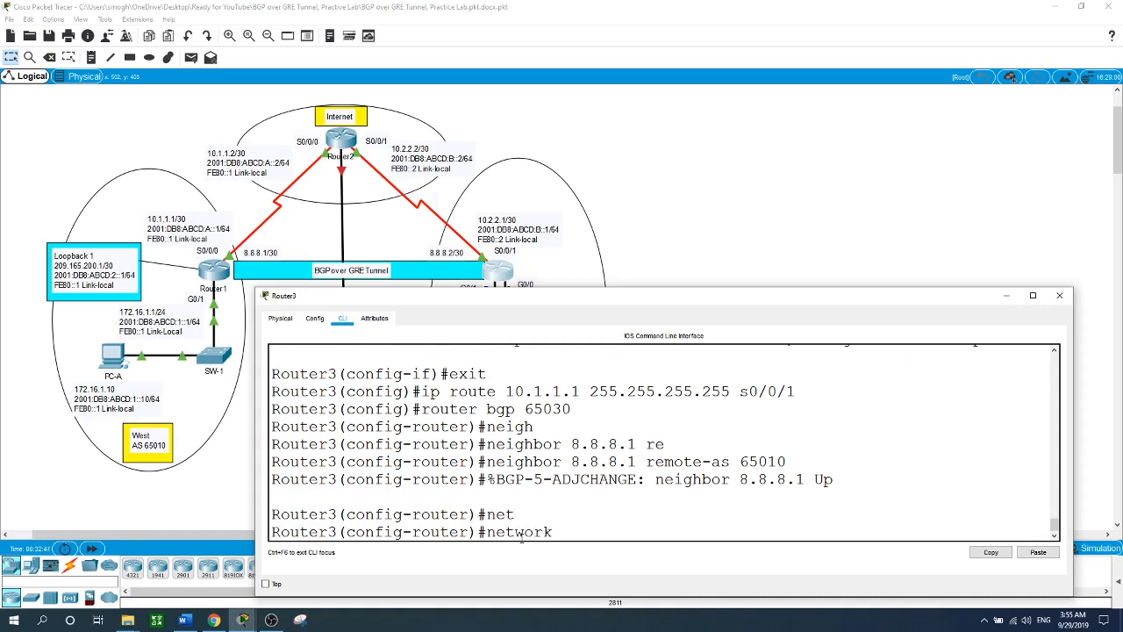
text(172.16.3.0 mask 255.255)
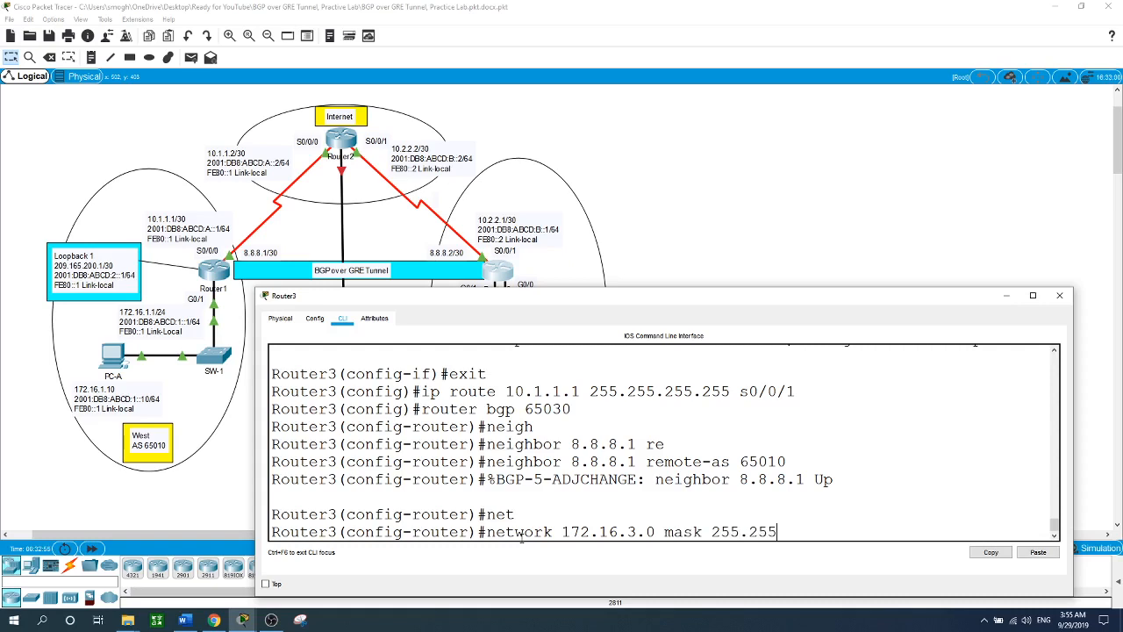
text(.255.255.0)
key(Return)
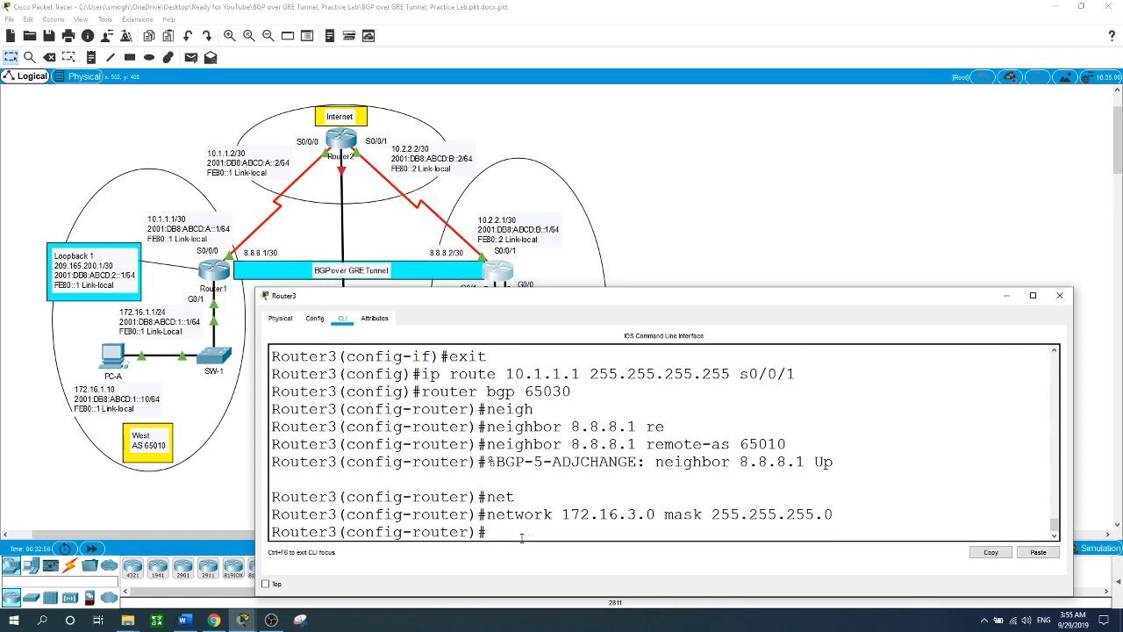
click(699, 261)
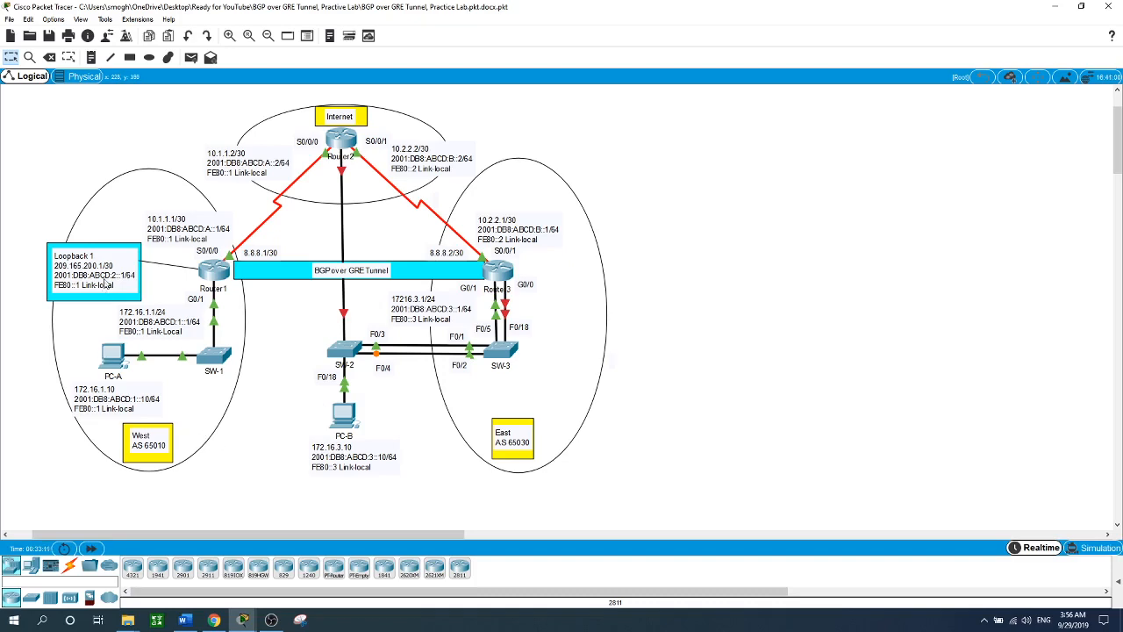
- From PC-A, rerun the pings to 209.165.200.1 and to PC-B at 172.16.3.10
click(112, 355)
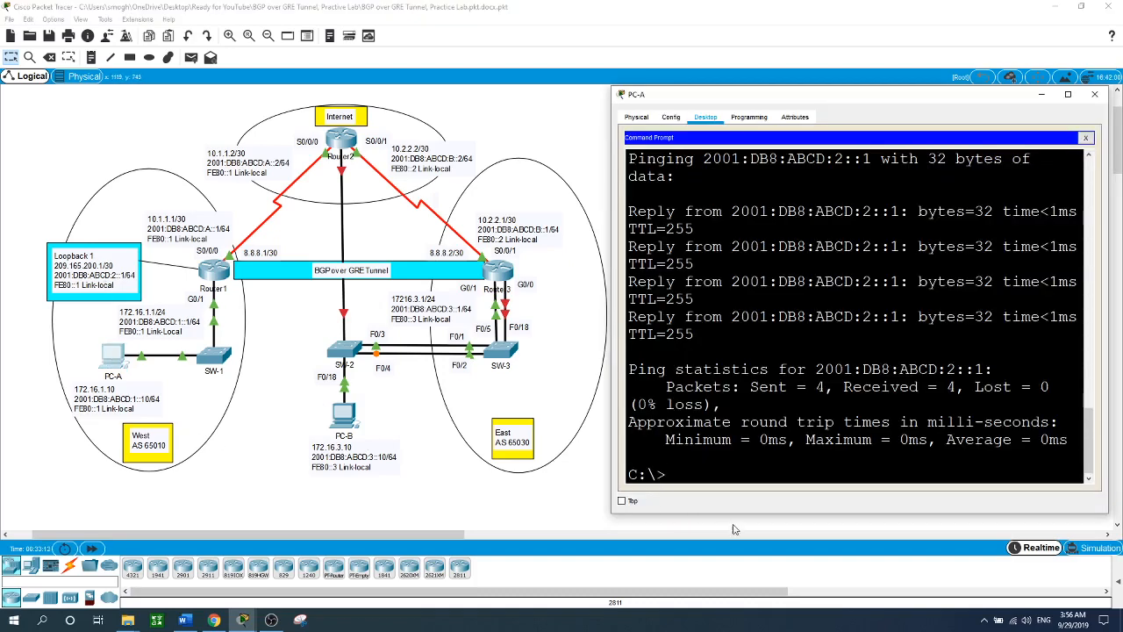
key(Up)
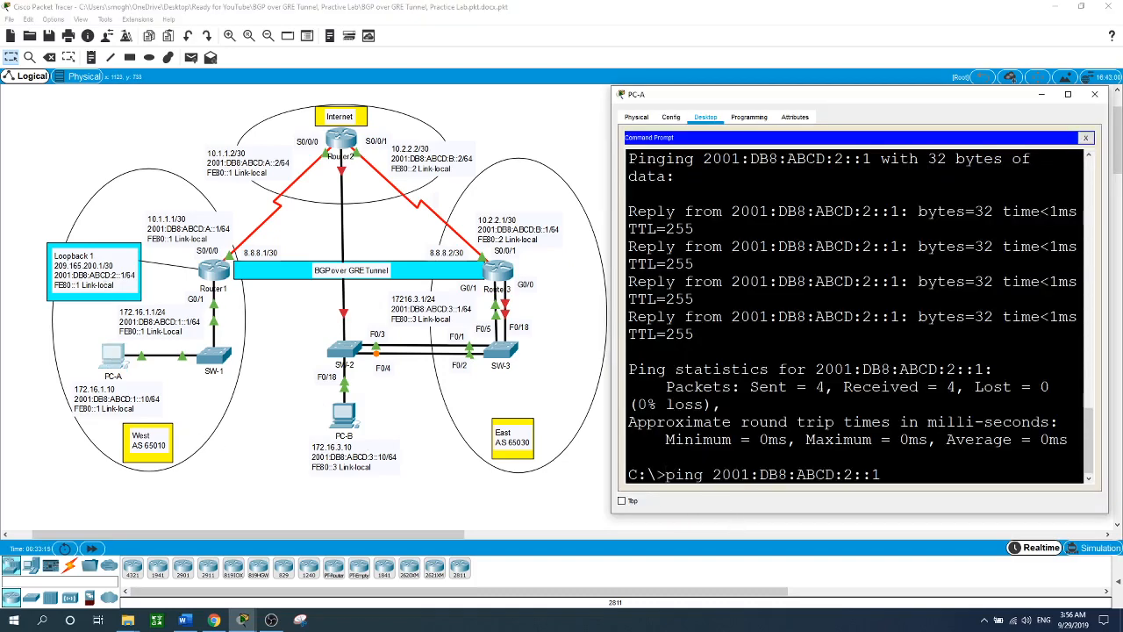
key(Up)
key(Up)
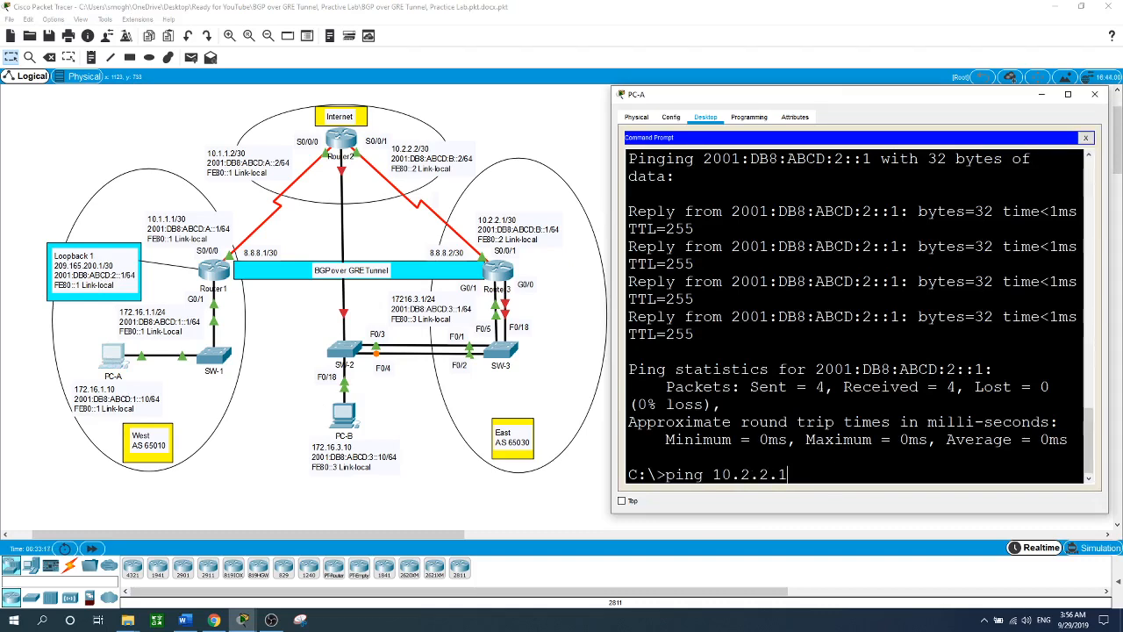
key(Down)
key(Return)
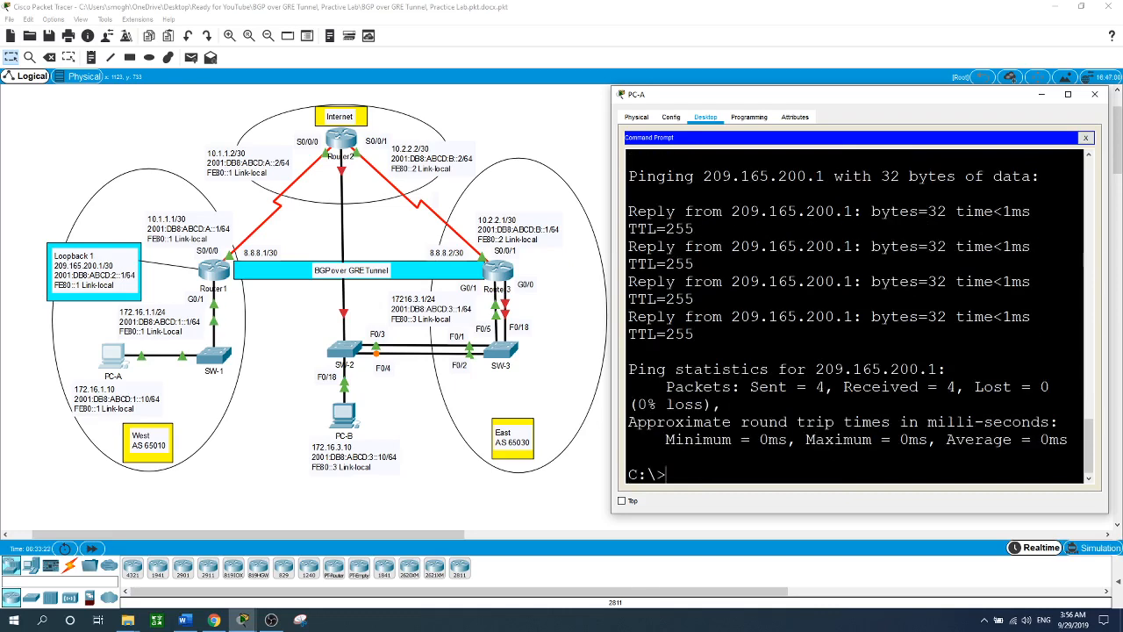
key(Up)
key(Up)
key(Up)
key(Up)
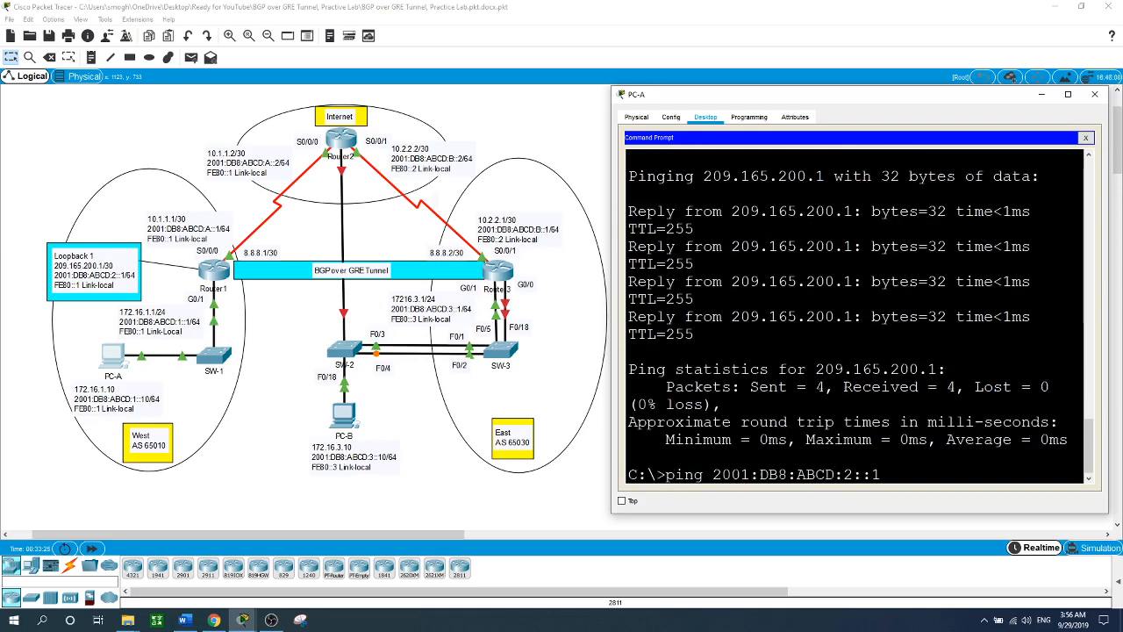
key(Up)
key(Up)
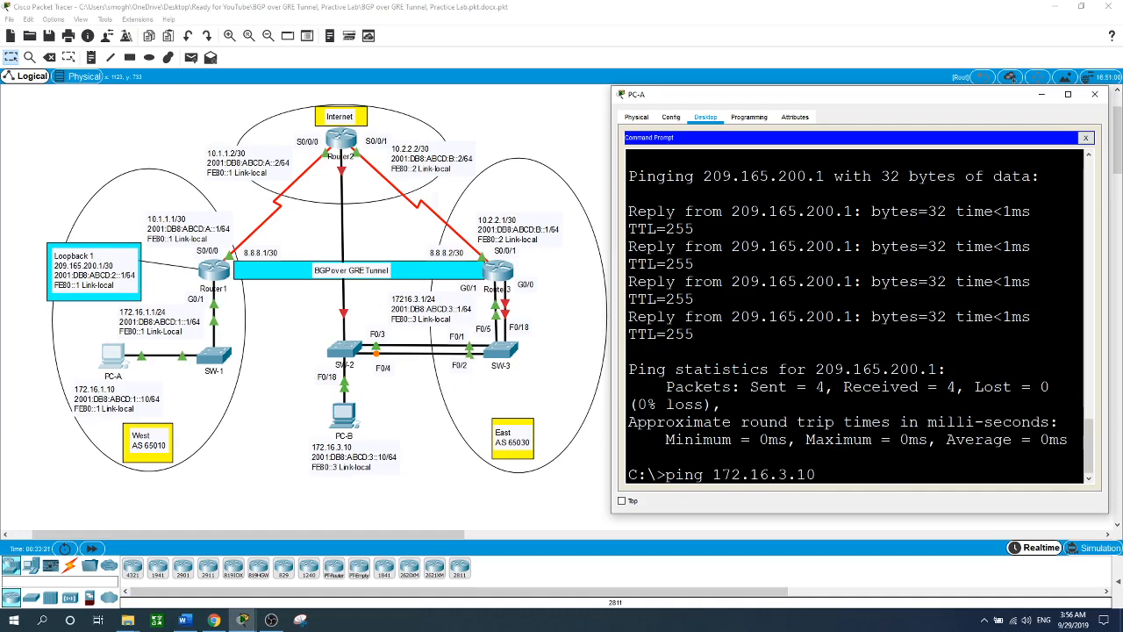
key(Return)
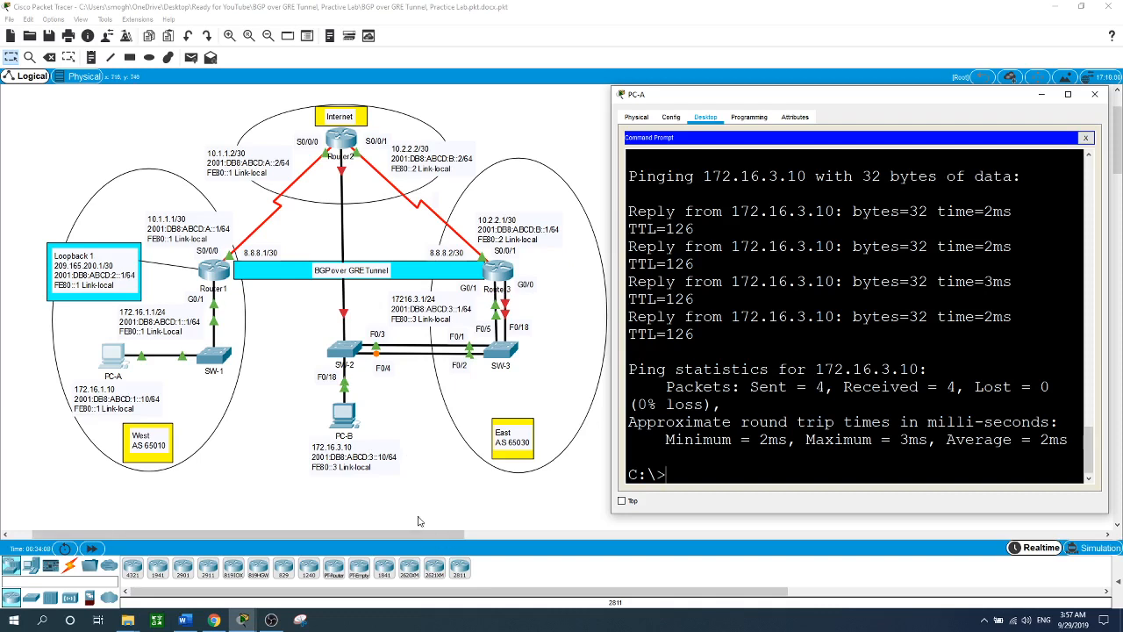
- In Router2's global configuration, create a local customer username with a password
click(409, 458)
click(342, 140)
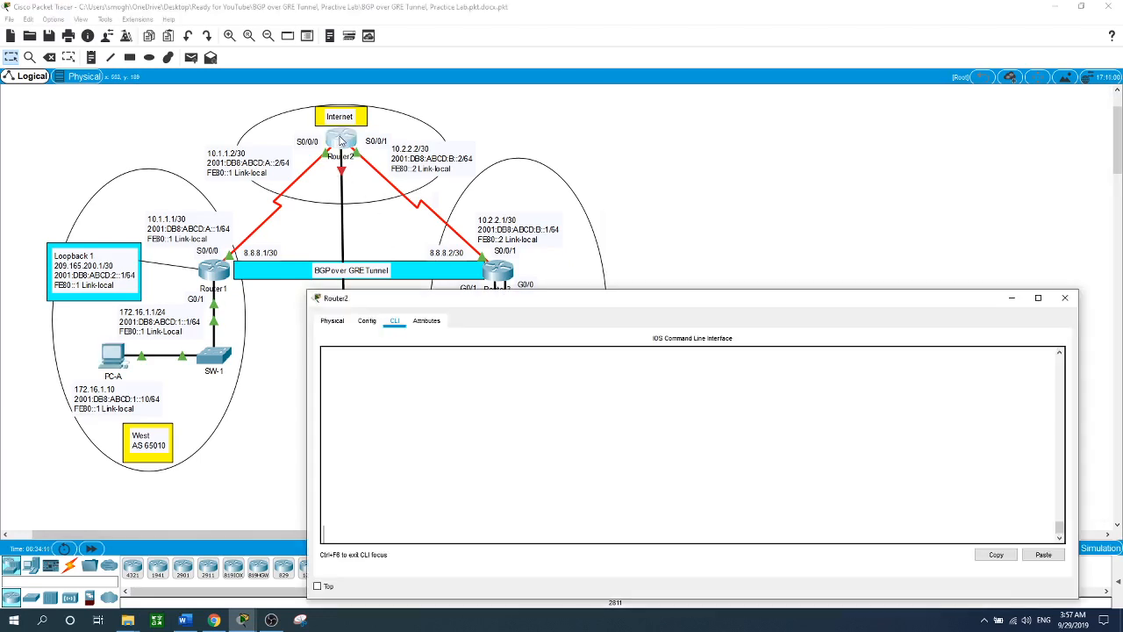
key(Return)
text(en)
key(Return)
text(conf t)
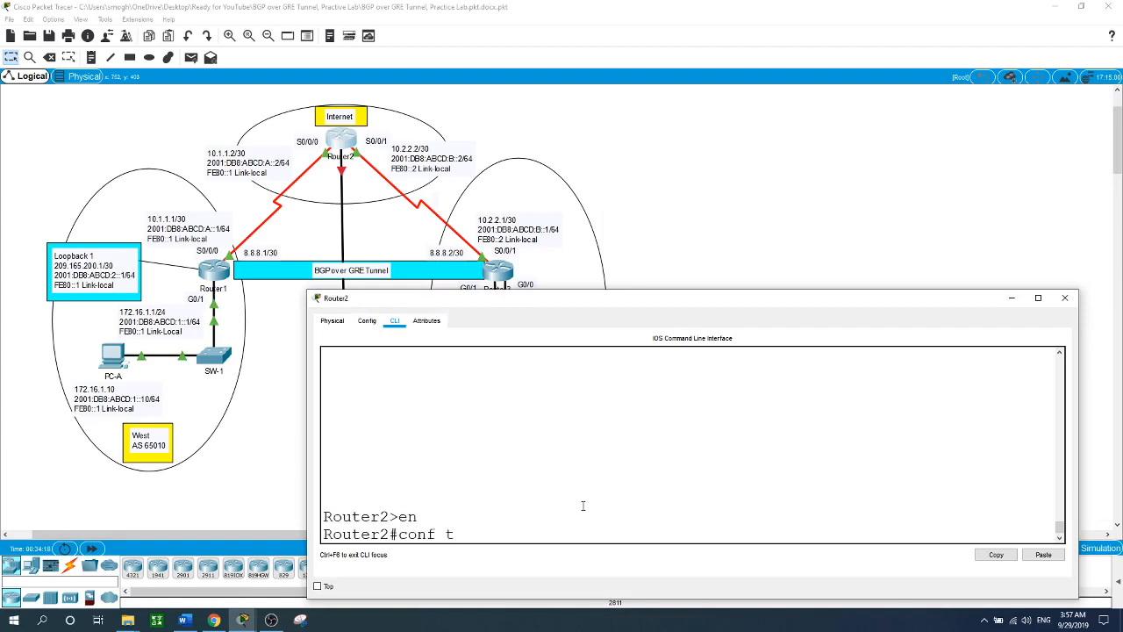
key(Return)
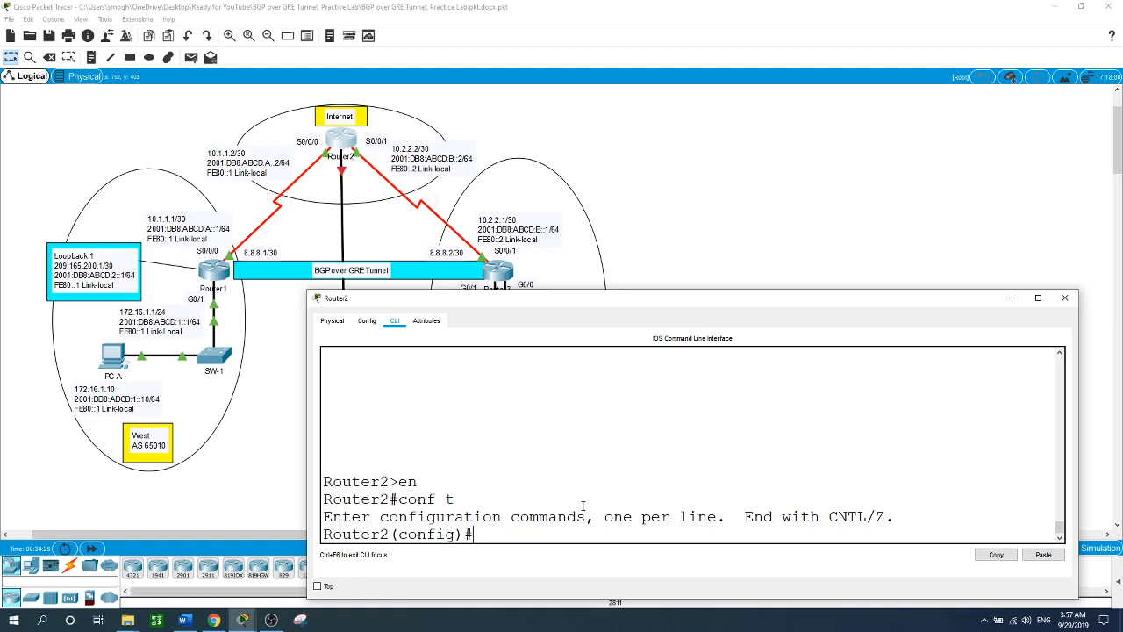
text(us)
key(Tab)
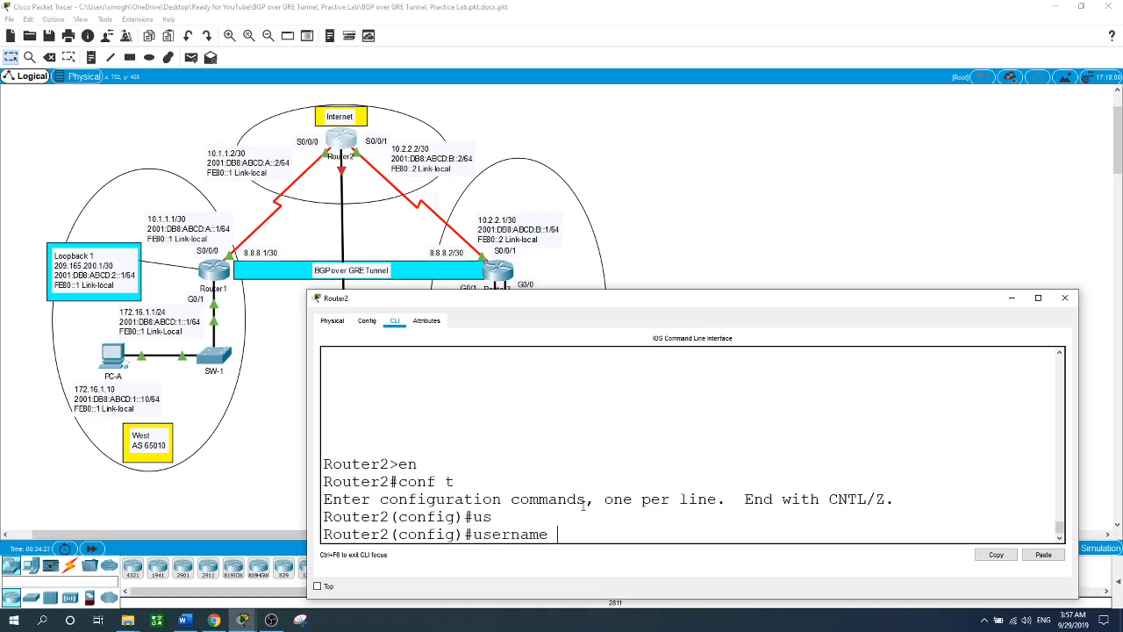
text(Cust1 pas)
key(Tab)
text(cisco)
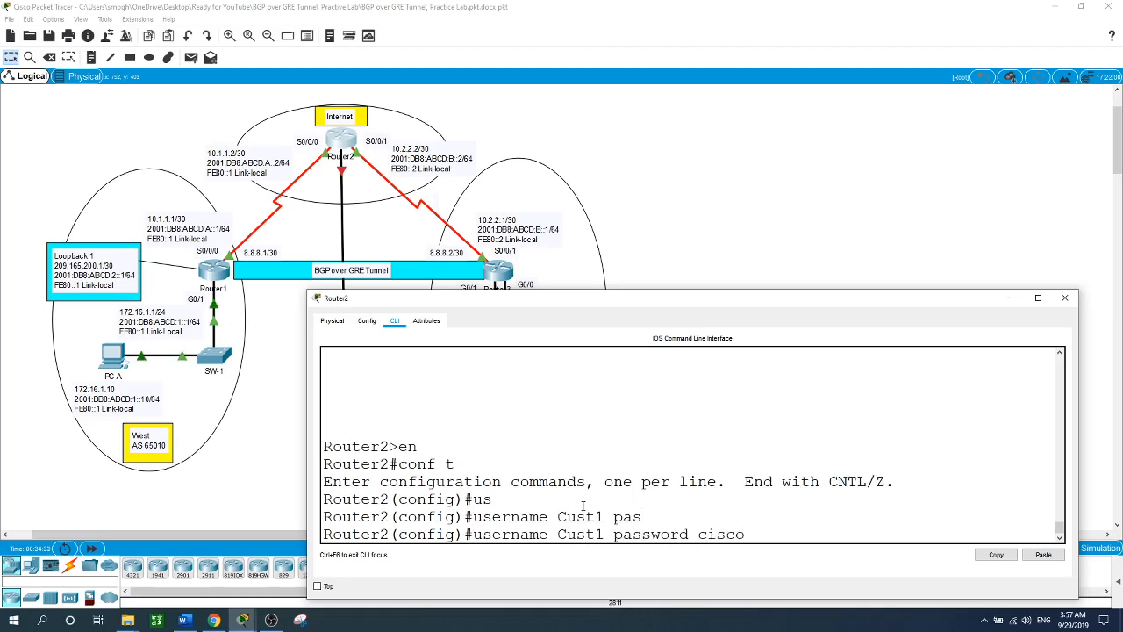
key(Return)
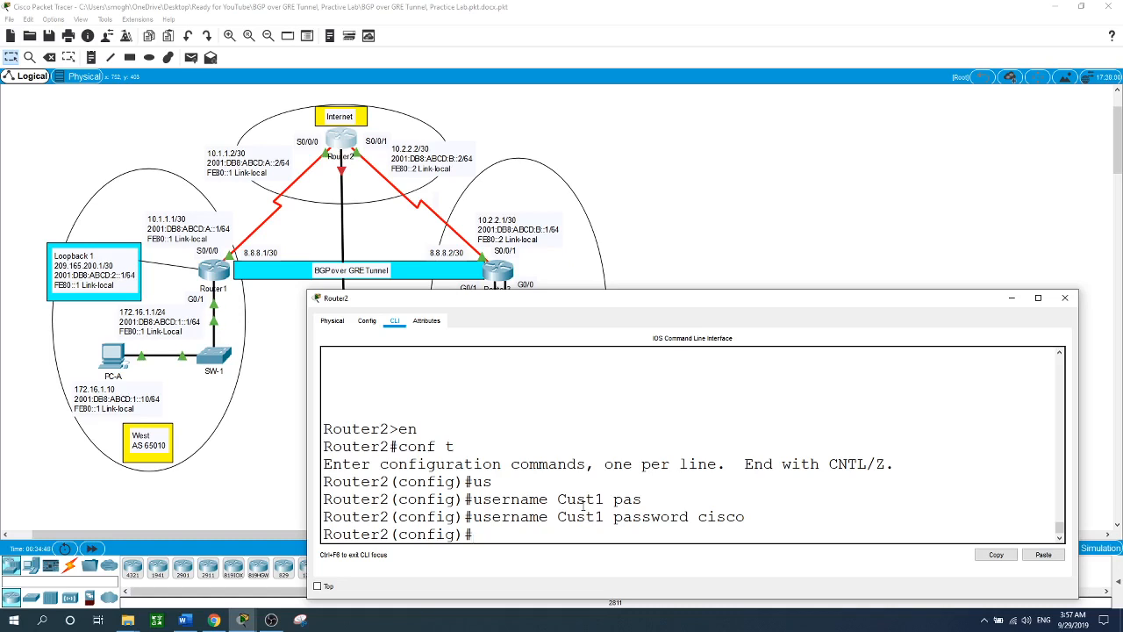
- Create local address pool POOL spanning 20.0.0.1 to 20.0.0.10
text(ip lo)
key(Tab)
text(poo)
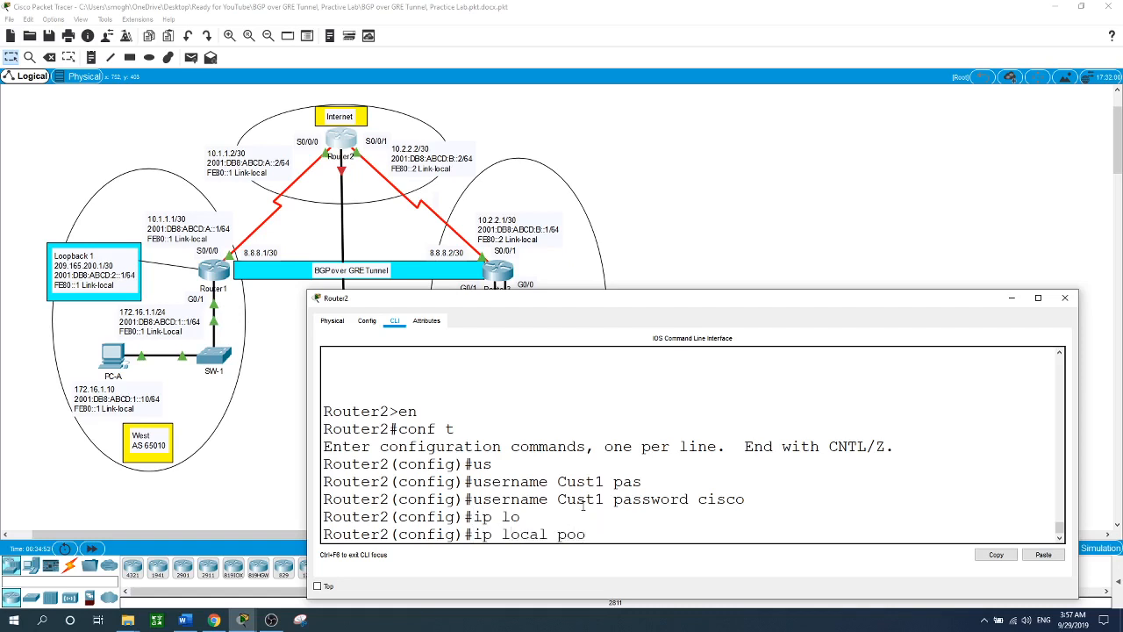
text(?POO)
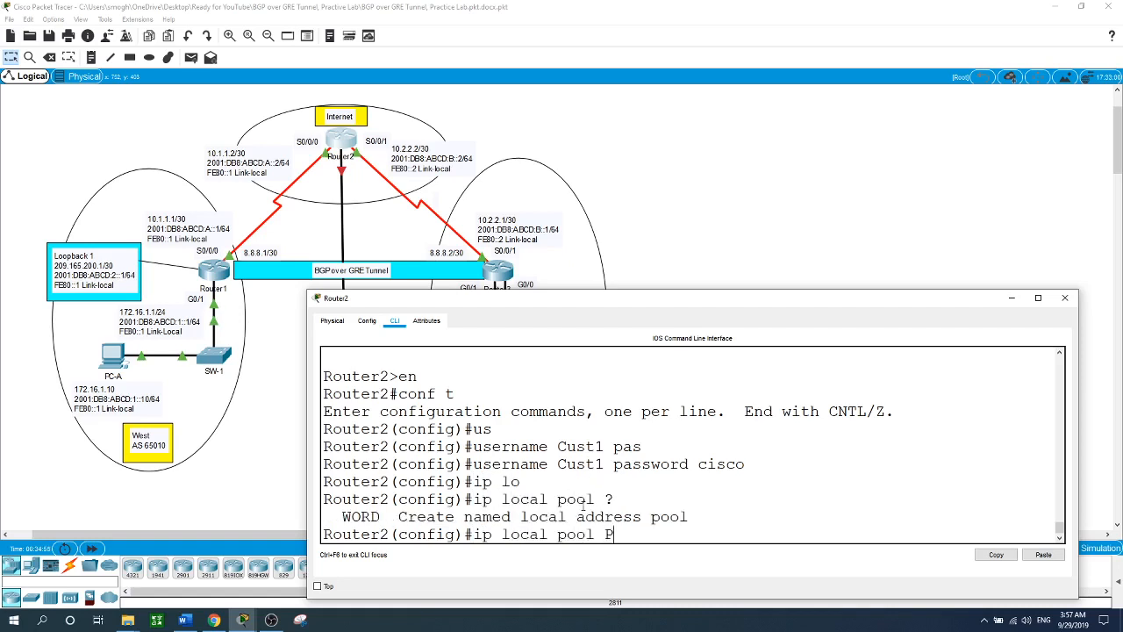
text(L 20.0.0.1 20.0)
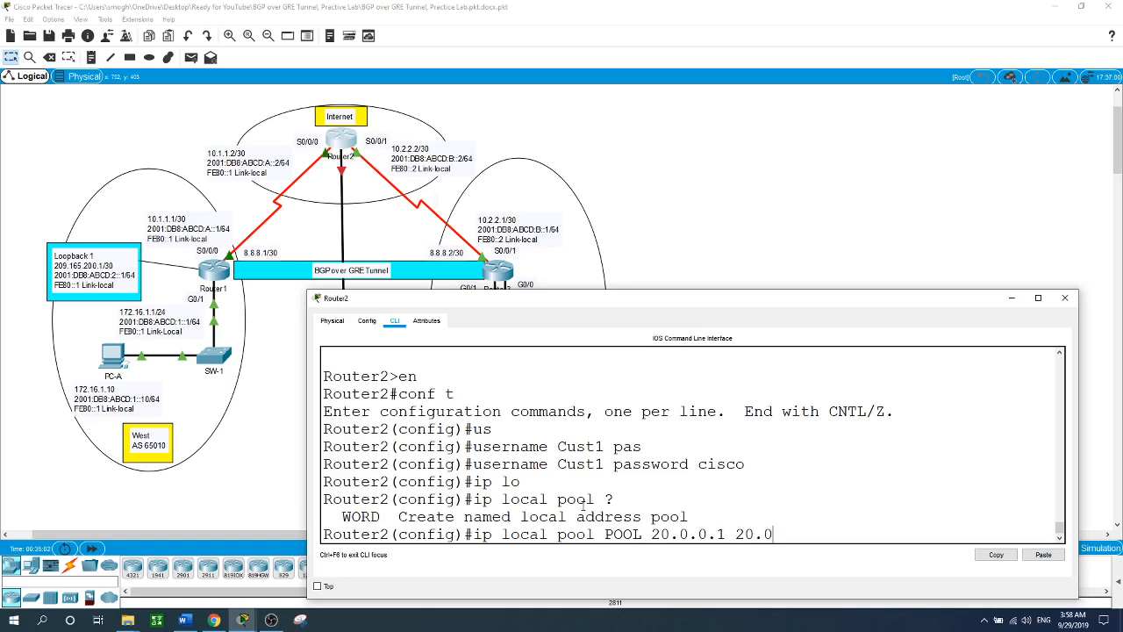
text(.0.10)
key(Return)
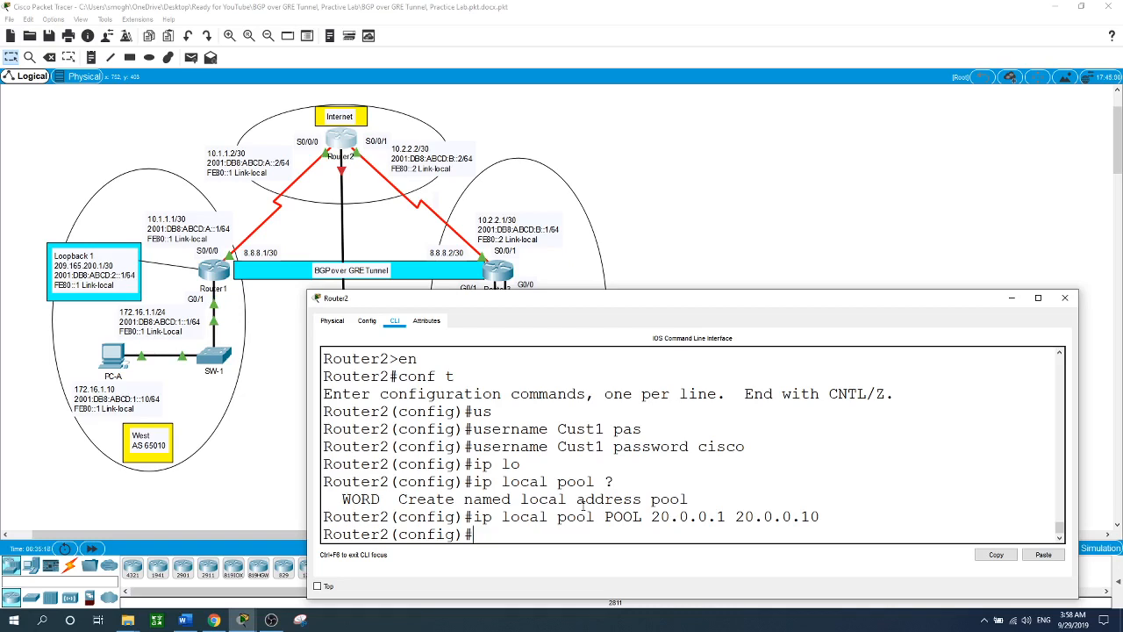
- Create interface virtual-Template 1 and try assigning it 20.0.0.254 255.255.255.0
text(int v)
key(Tab)
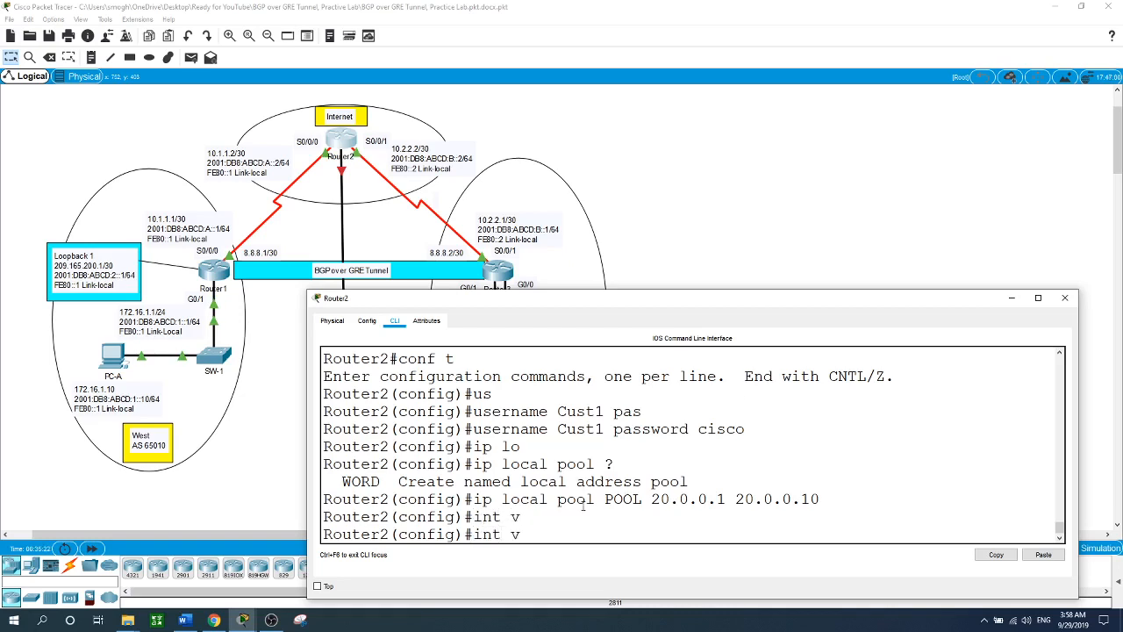
key(BackSpace)
key(BackSpace)
text(t vir)
key(Tab)
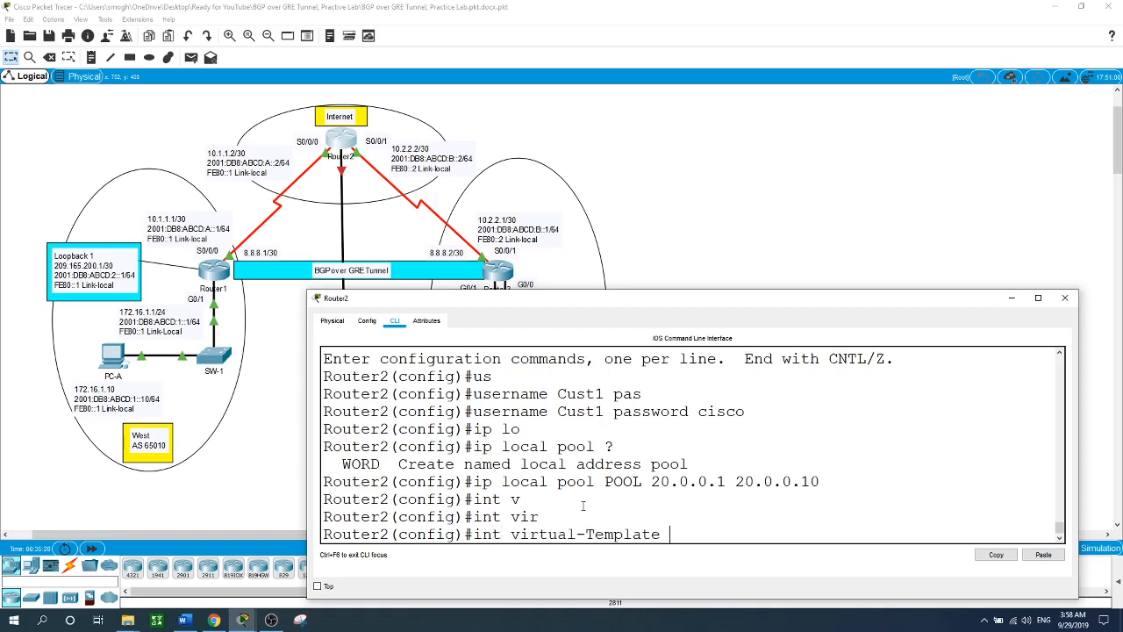
text(1)
key(Return)
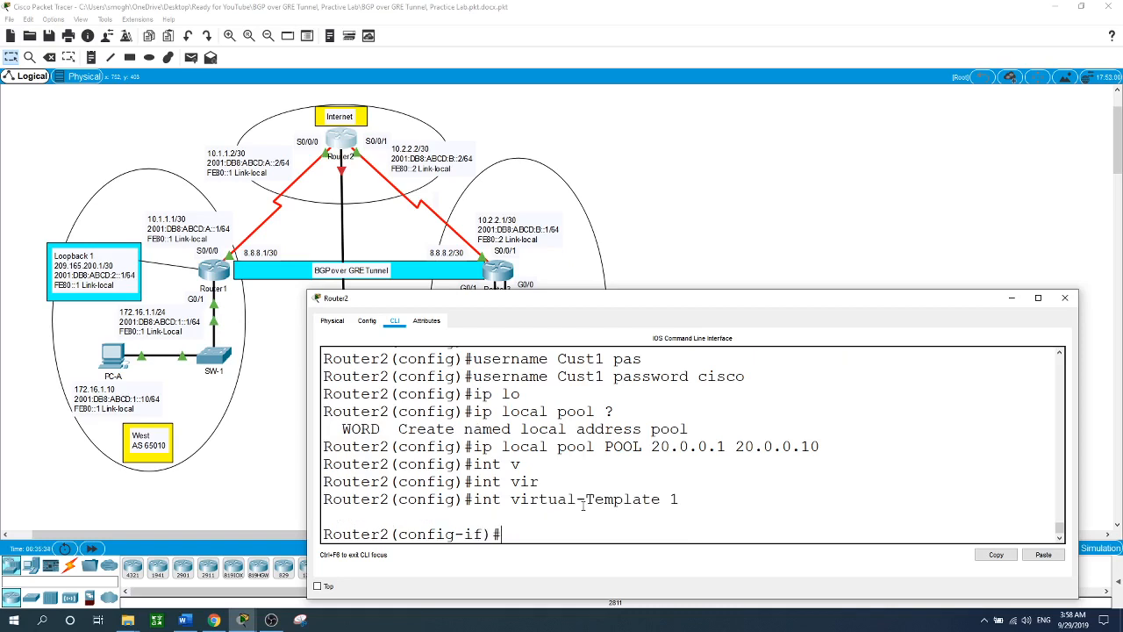
text(ip address 20.0.0.254)
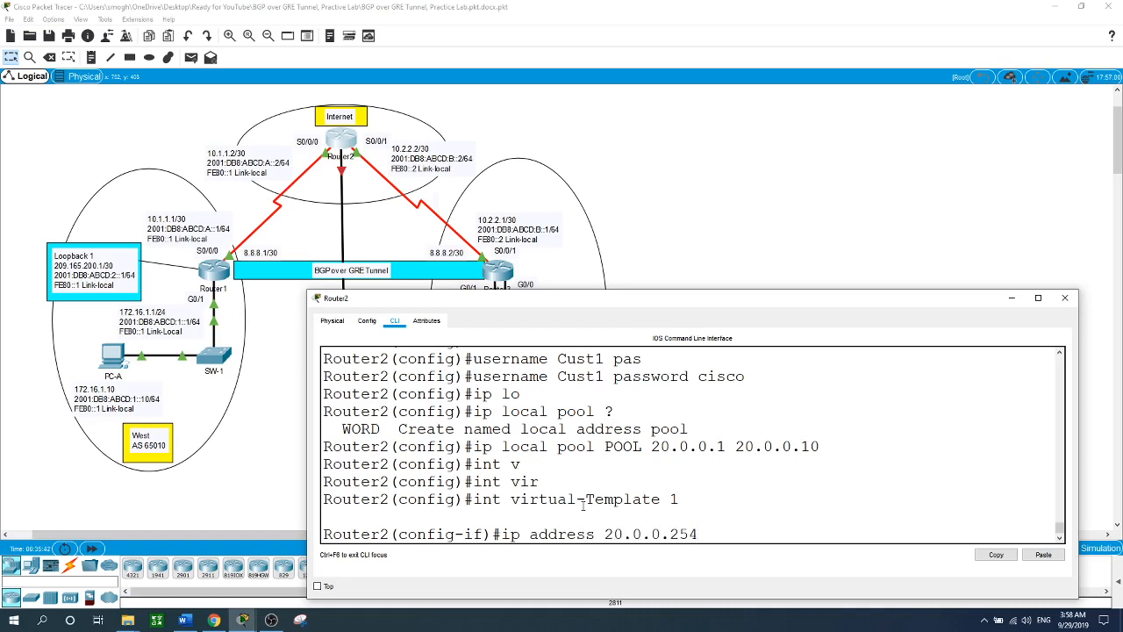
text( 255.255.255.0)
key(Return)
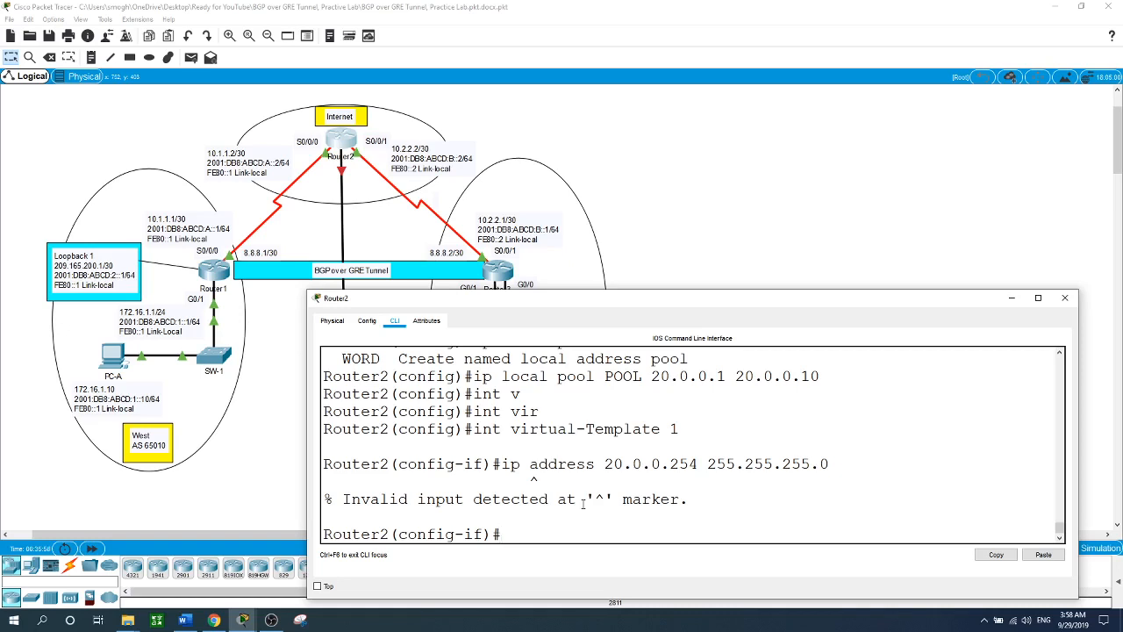
- Set the virtual template to ip unnumbered g0/0
text(ip un)
key(Tab)
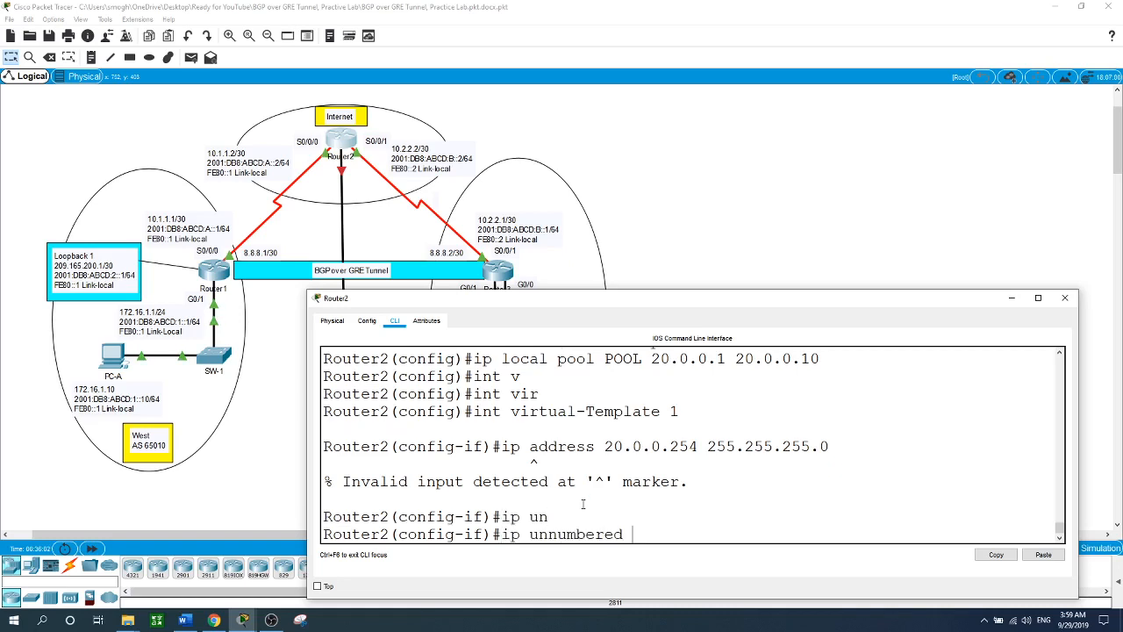
text(g0/0)
key(Return)
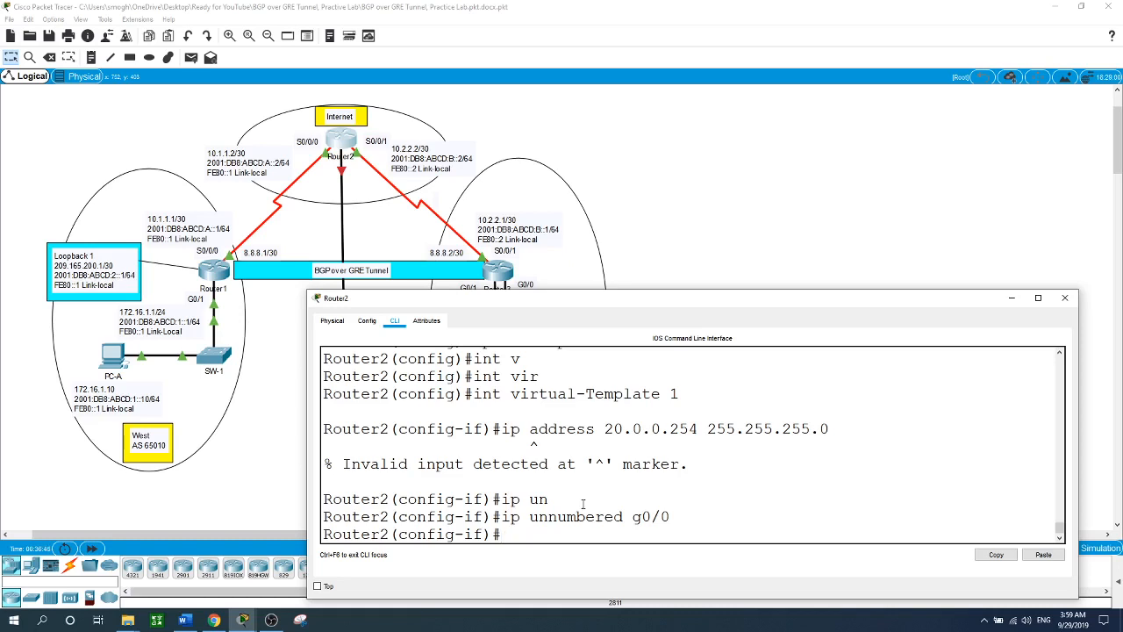
- Try setting the virtual template's MTU to 1492
text(mtu ?)
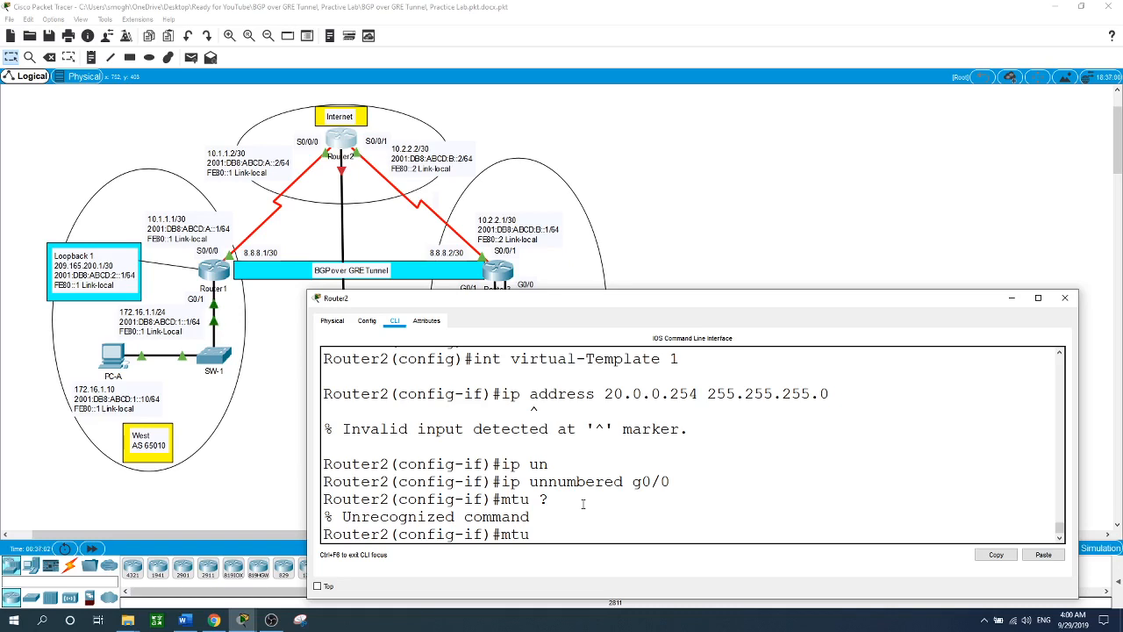
text(1492)
key(Return)
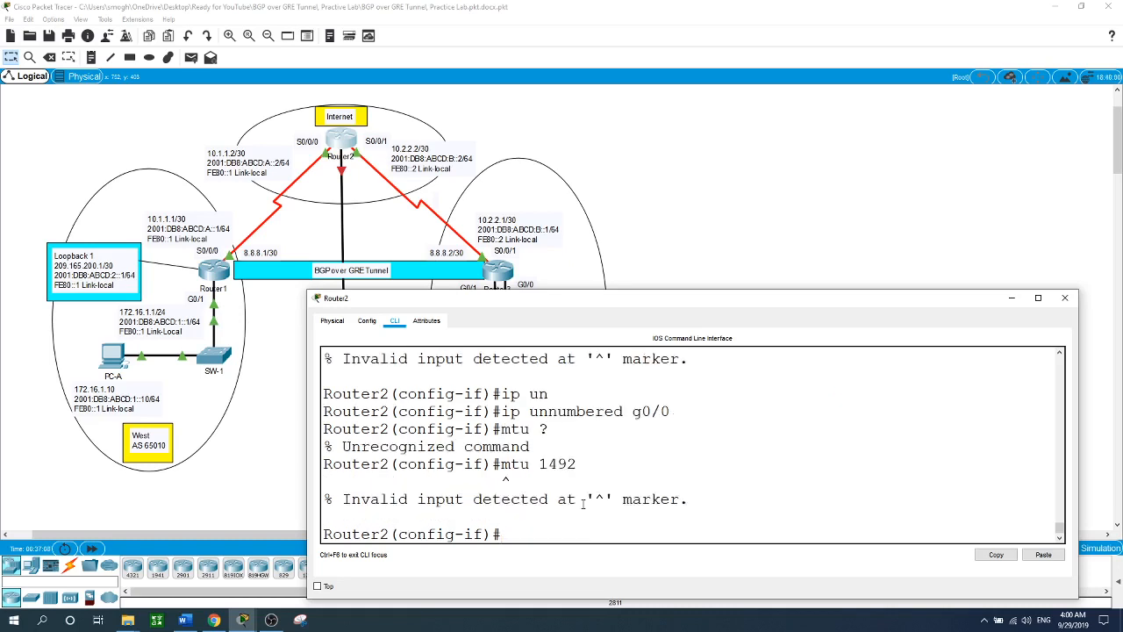
- Assign POOL as the template's default peer IP address pool
text(pe)
key(Tab)
text(de)
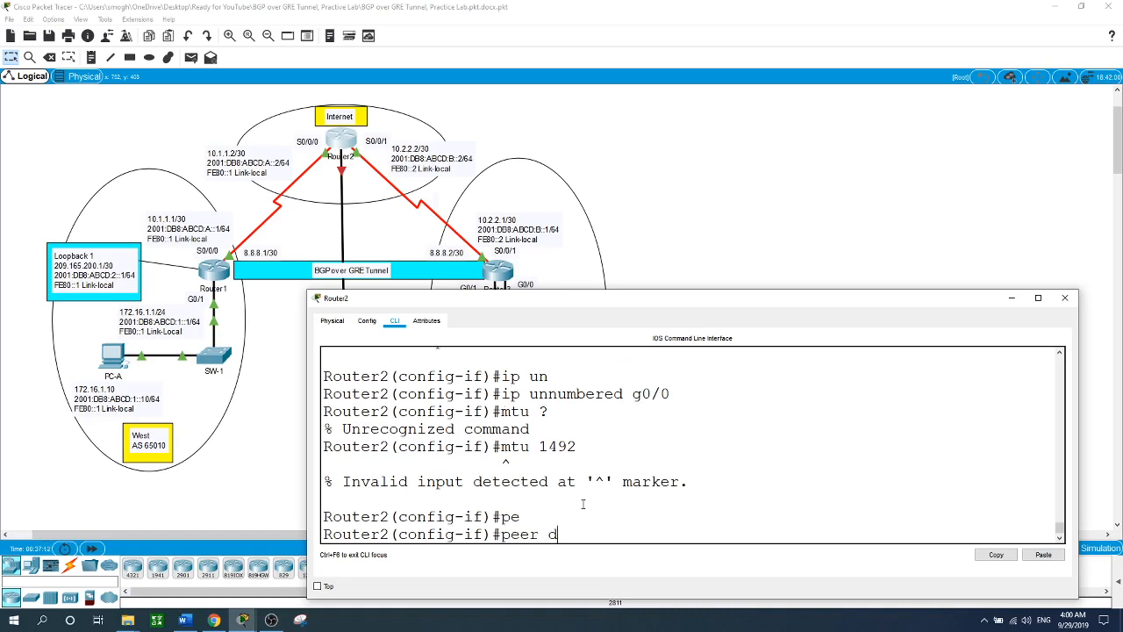
key(Tab)
text(ip)
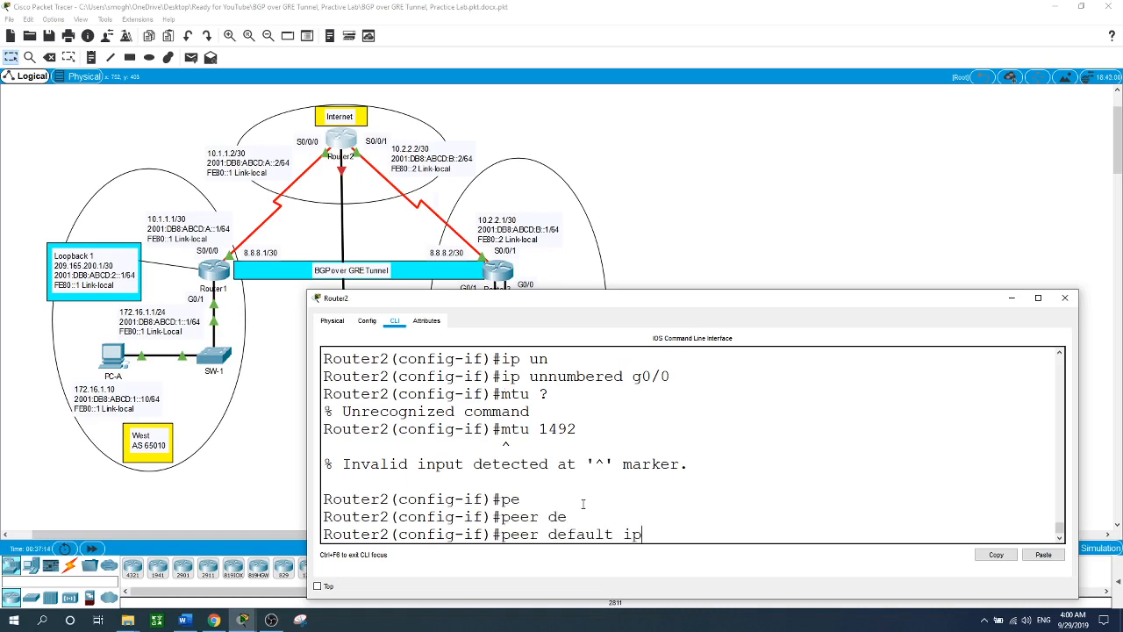
key(Tab)
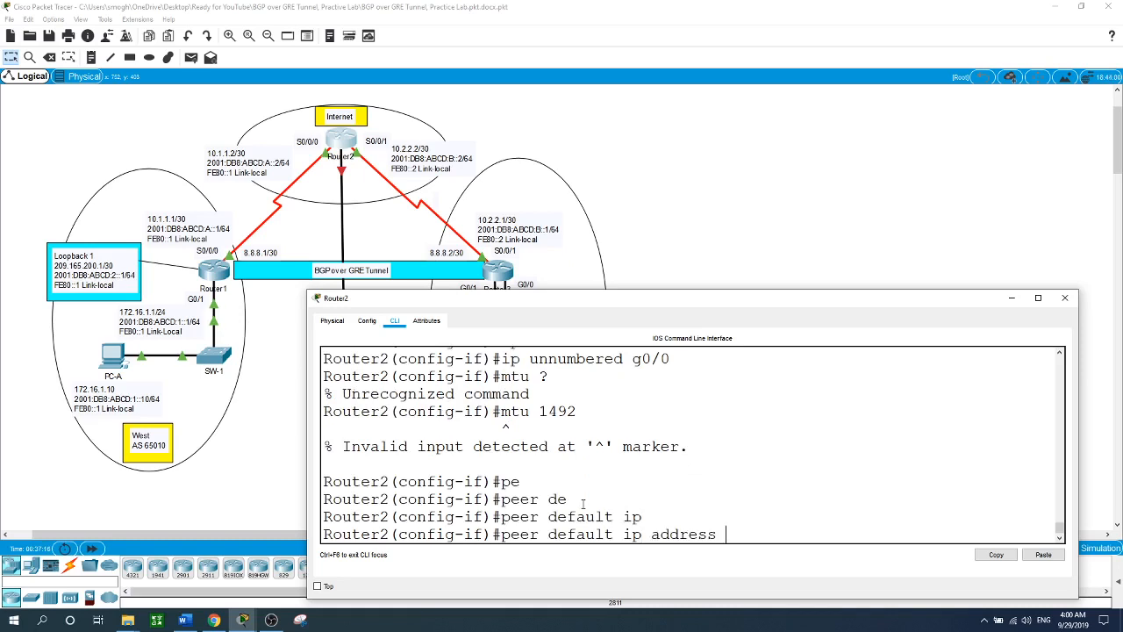
text(pool POOL)
key(Return)
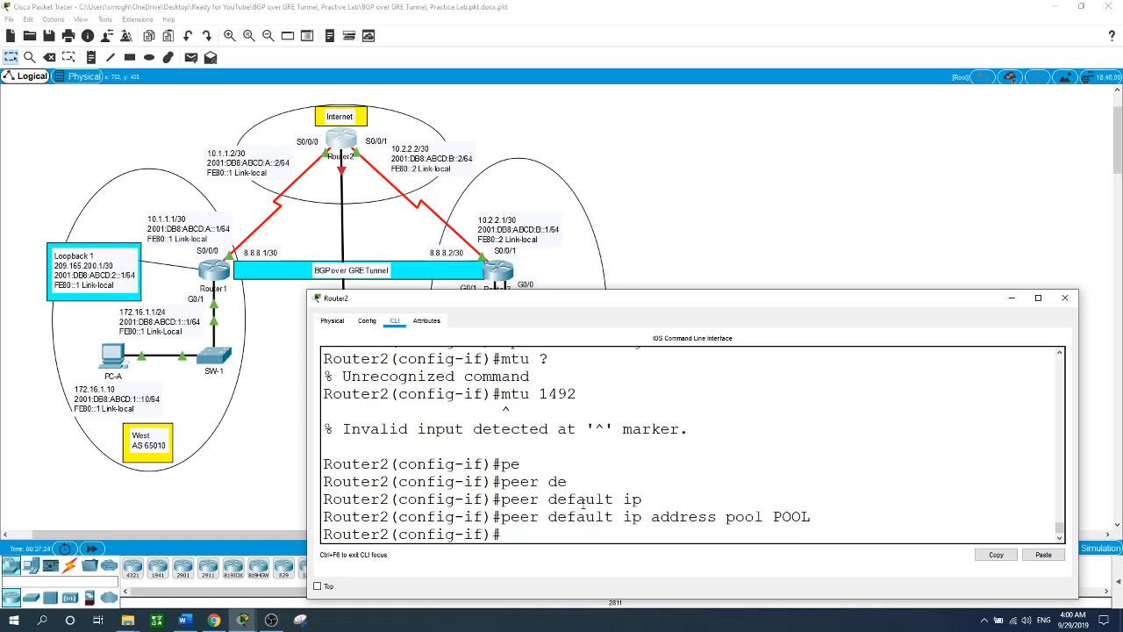
- Require PPP CHAP callin authentication on the template and leave its configuration
text(ppp aut)
key(Tab)
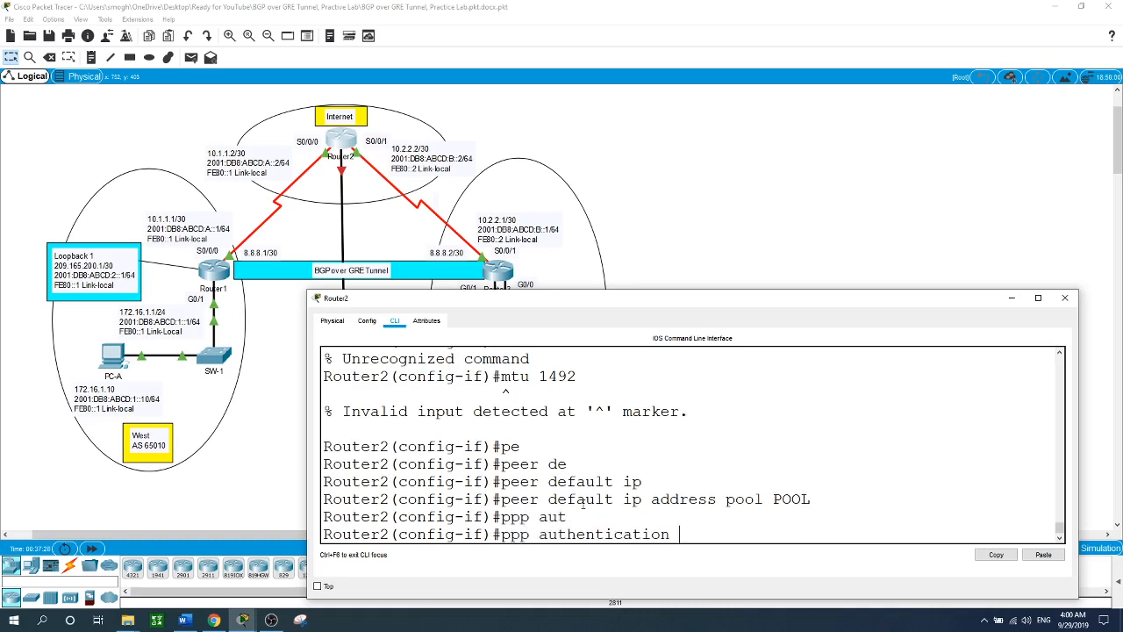
text(c)
key(Tab)
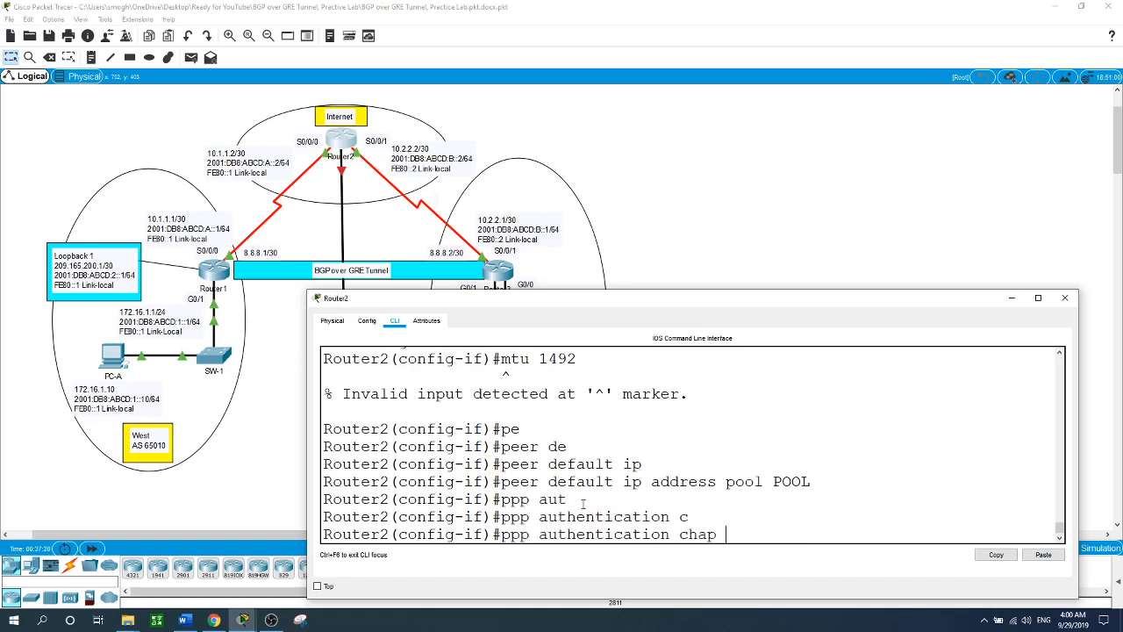
text(callin)
key(Return)
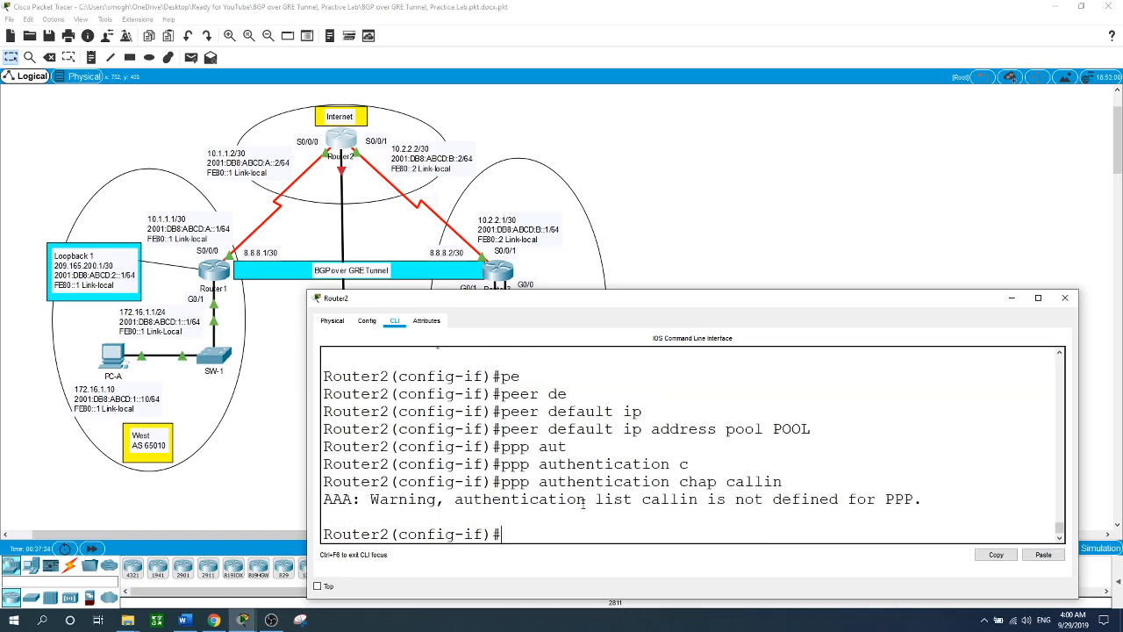
text(exit)
key(Return)
text(bb)
key(Tab)
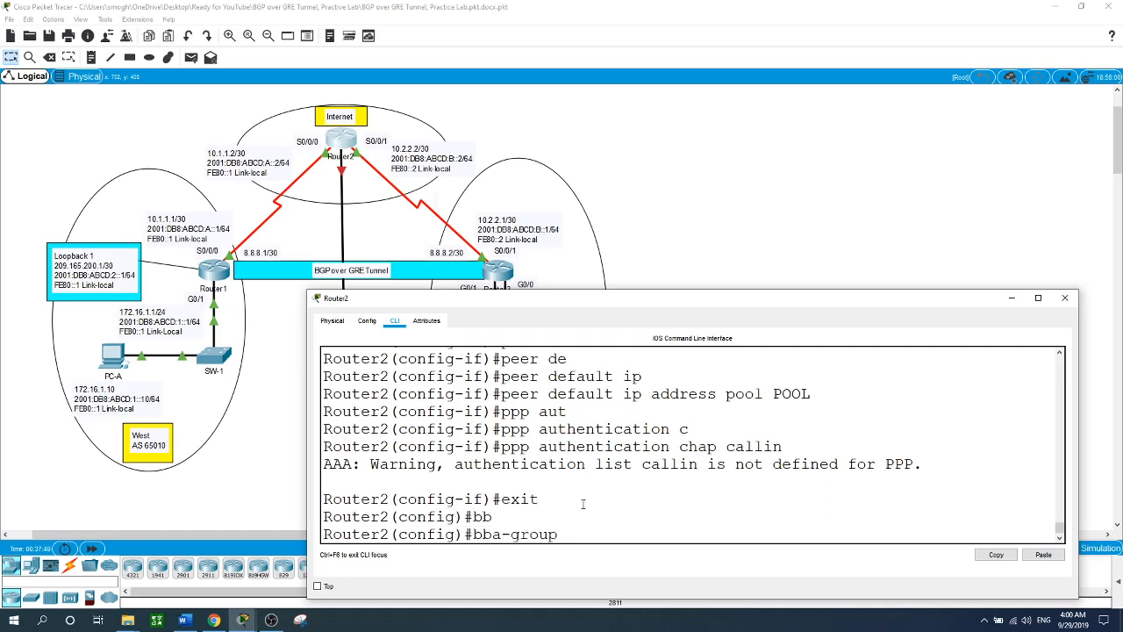
- Run 'bba-group pppoe global' with virtual-template 1, then return to Router2's CLI
text(pppoe ?gl)
key(Tab)
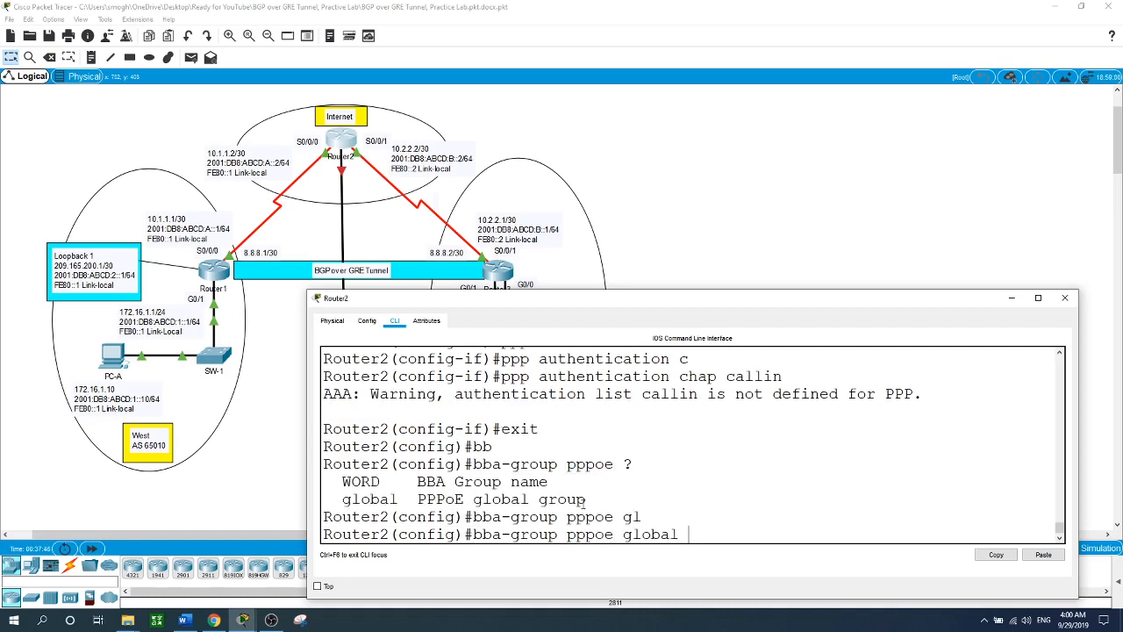
key(Return)
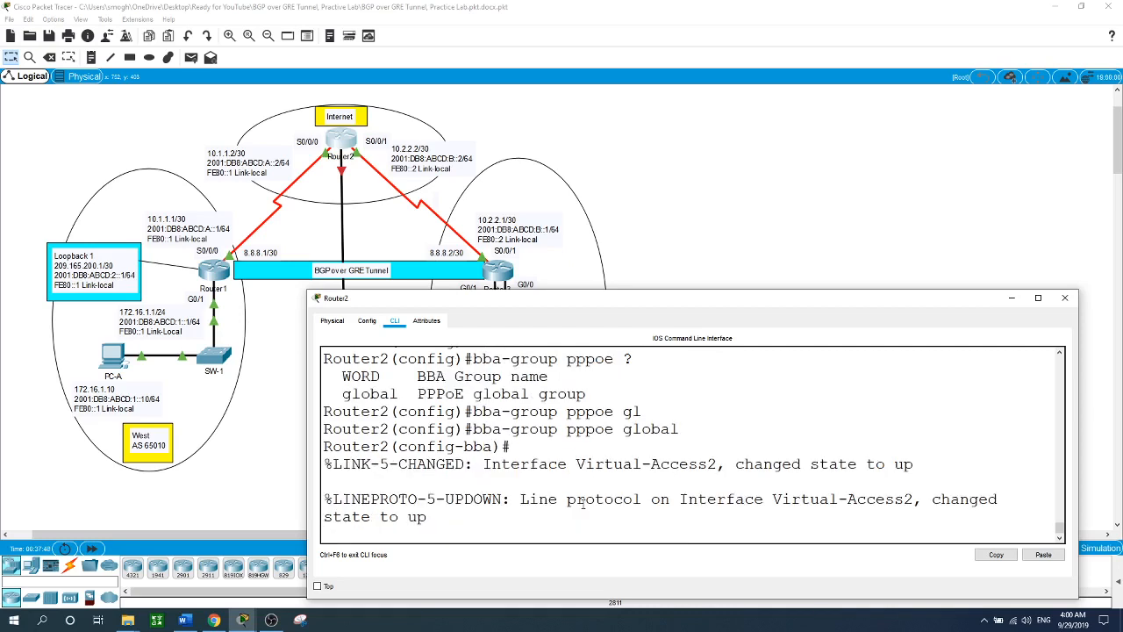
key(Return)
text(vir)
key(Tab)
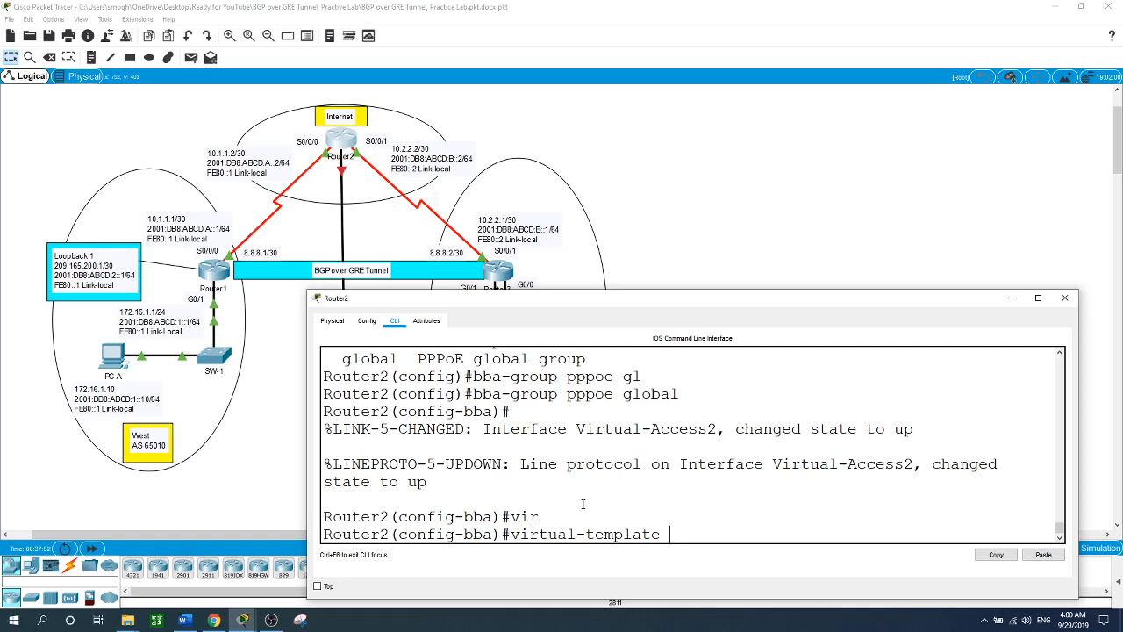
text(1)
key(Return)
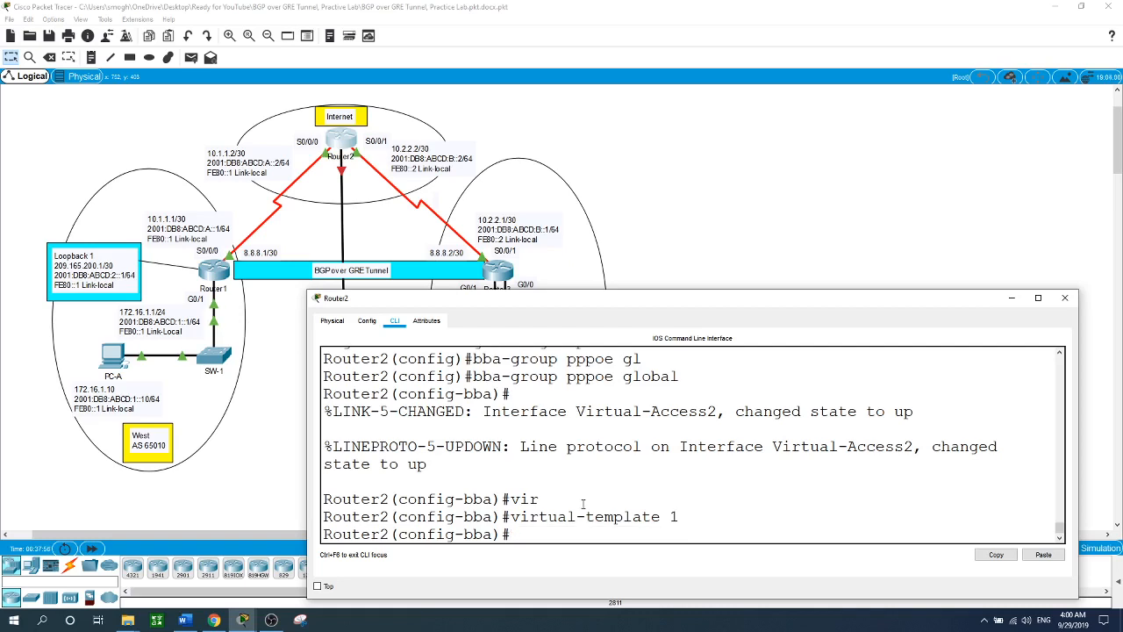
text(exit)
key(Return)
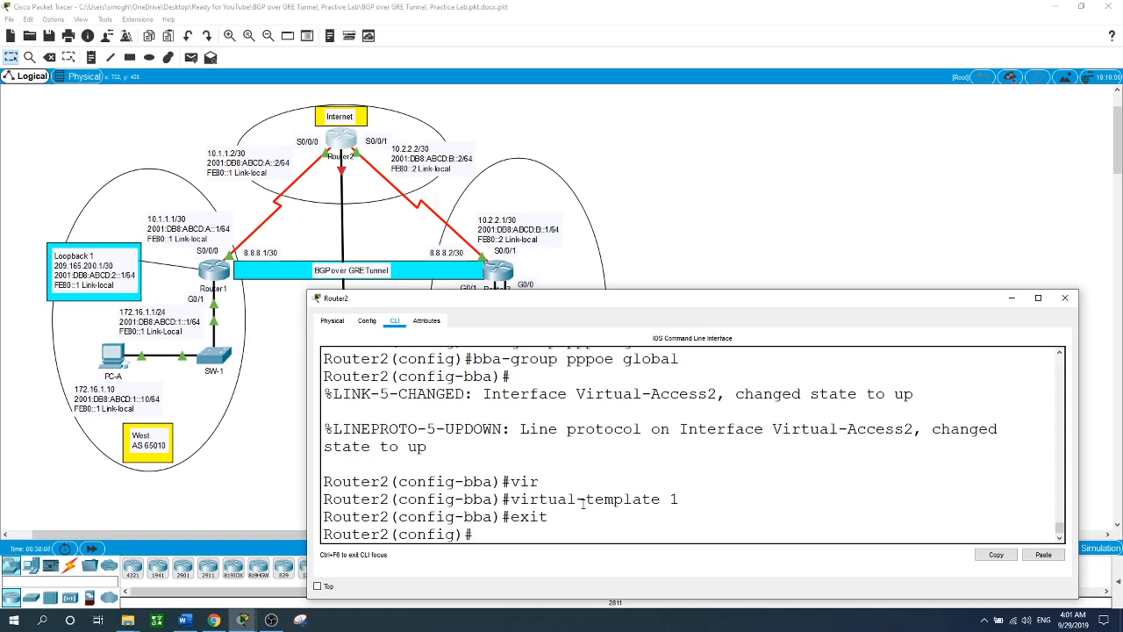
click(346, 173)
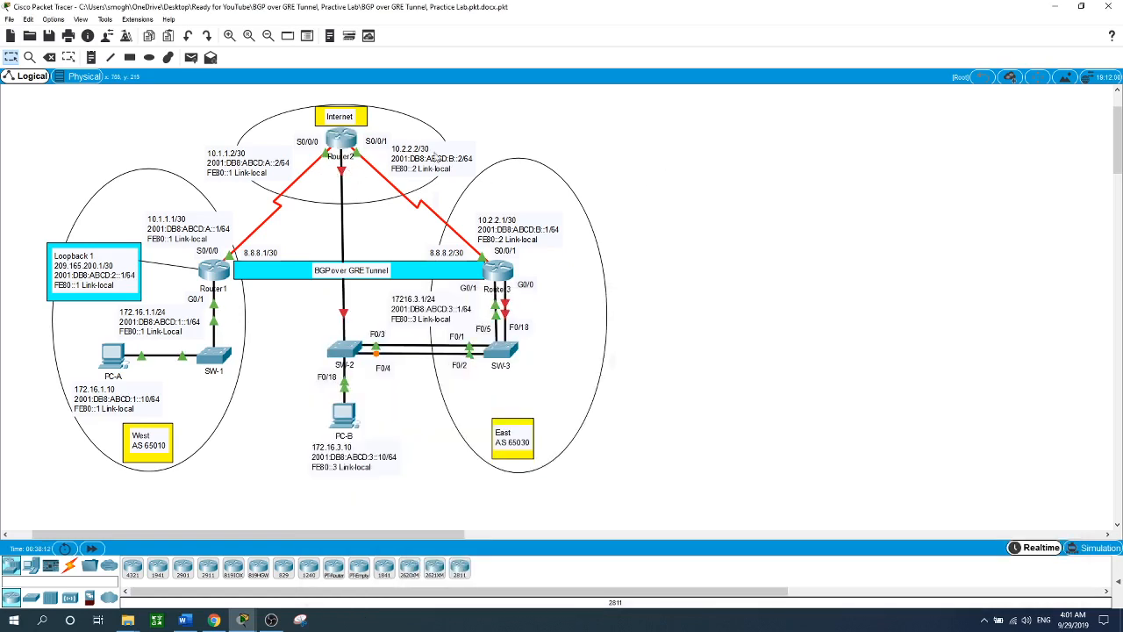
click(344, 143)
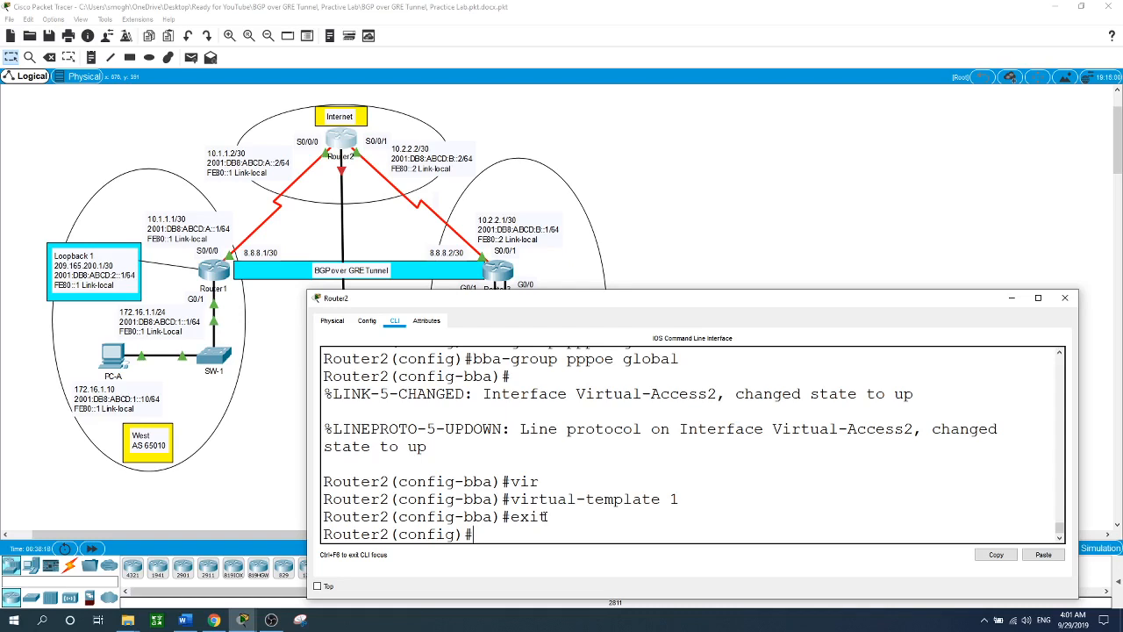
- On interface G0/0, enable the PPPoE group global
text(int g0/0)
key(Return)
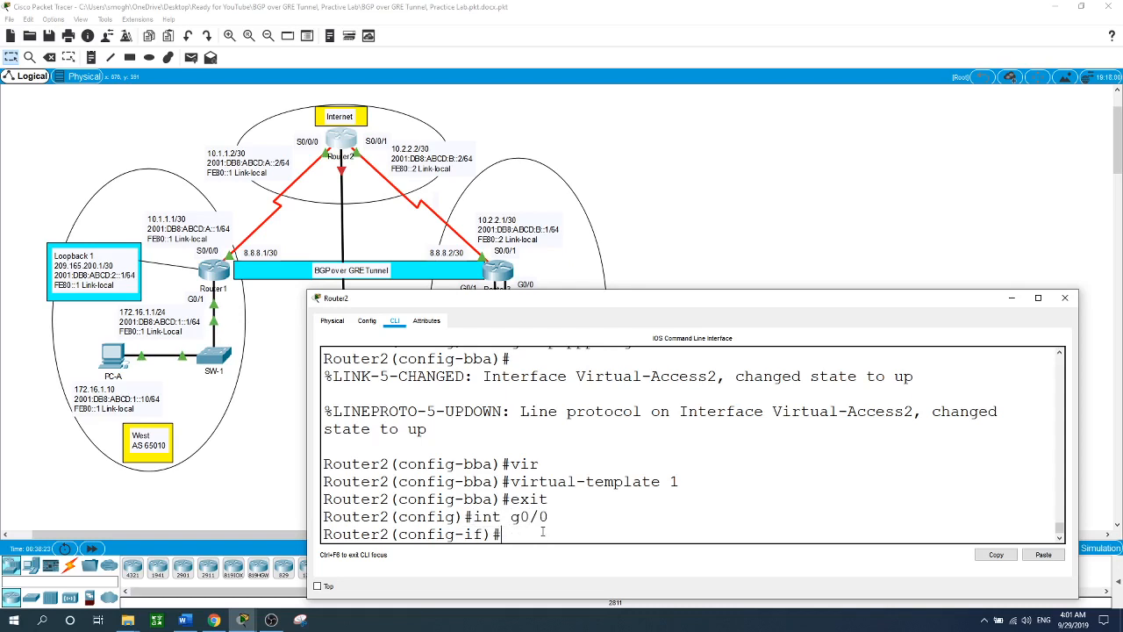
text(pppoe en)
key(Tab)
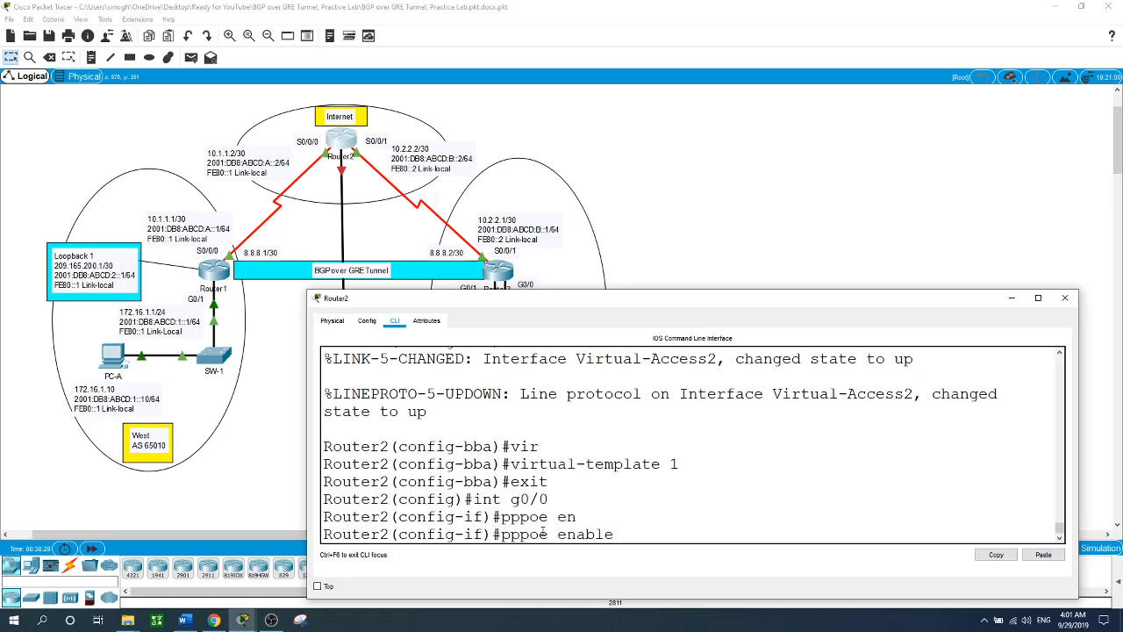
text(g)
key(Tab)
text(?)
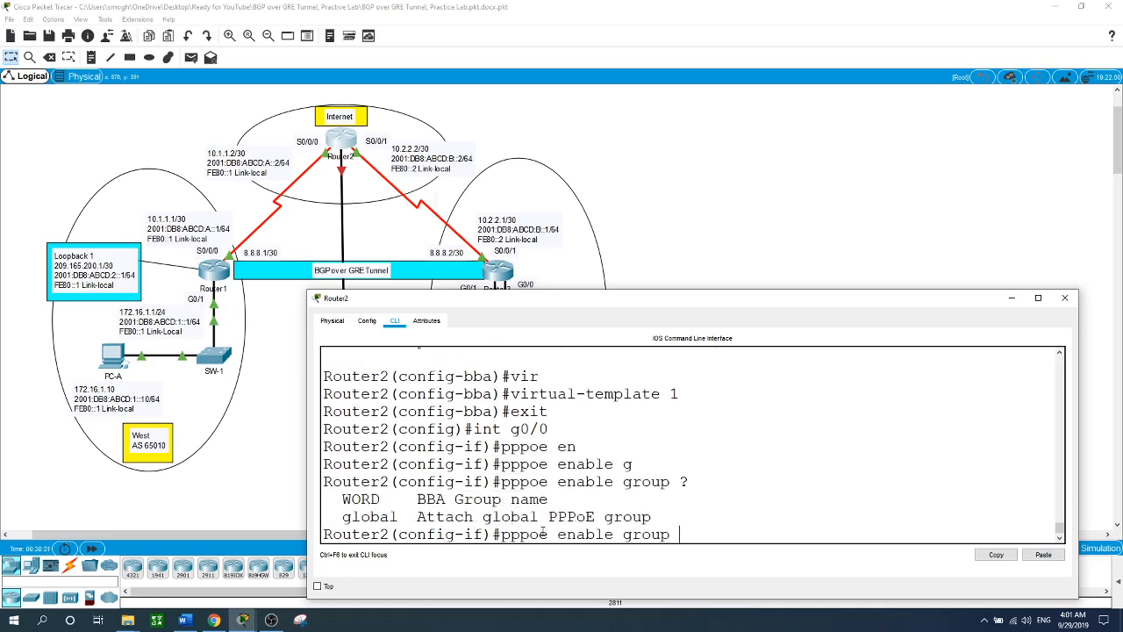
text(gl)
key(Tab)
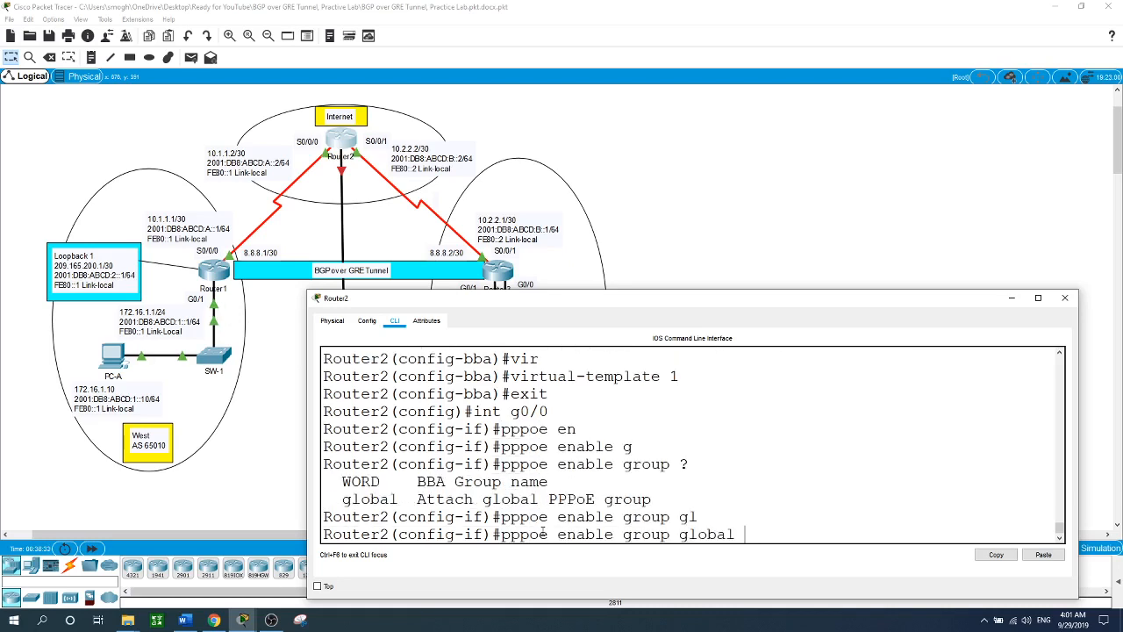
key(Return)
- Bring G0/0 up with no shutdown
text(no shu)
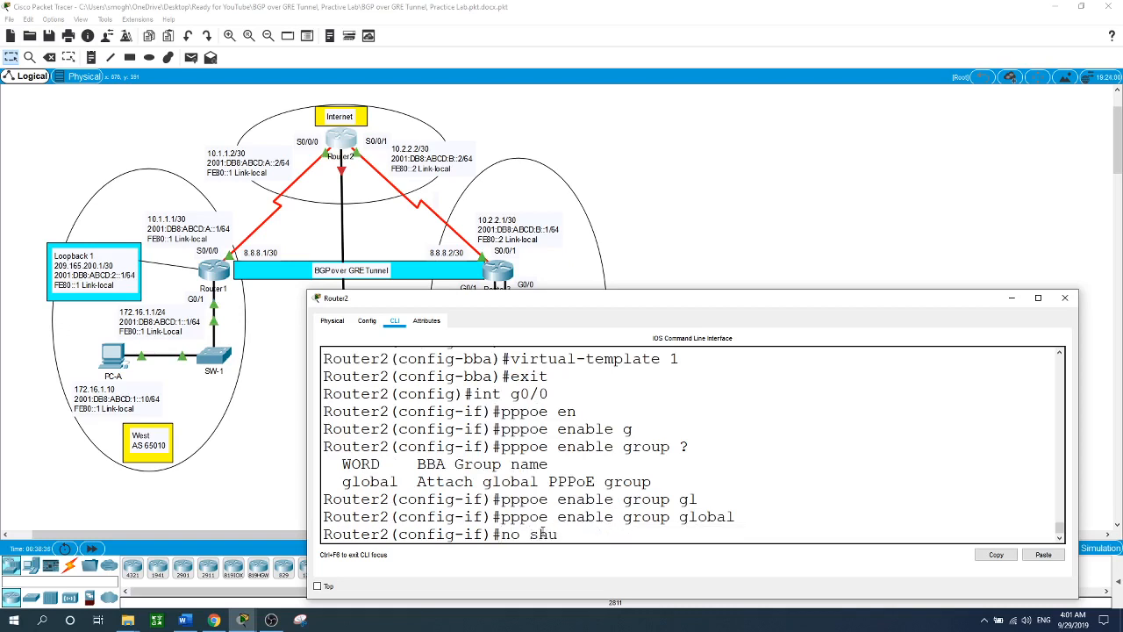
text(t)
key(Return)
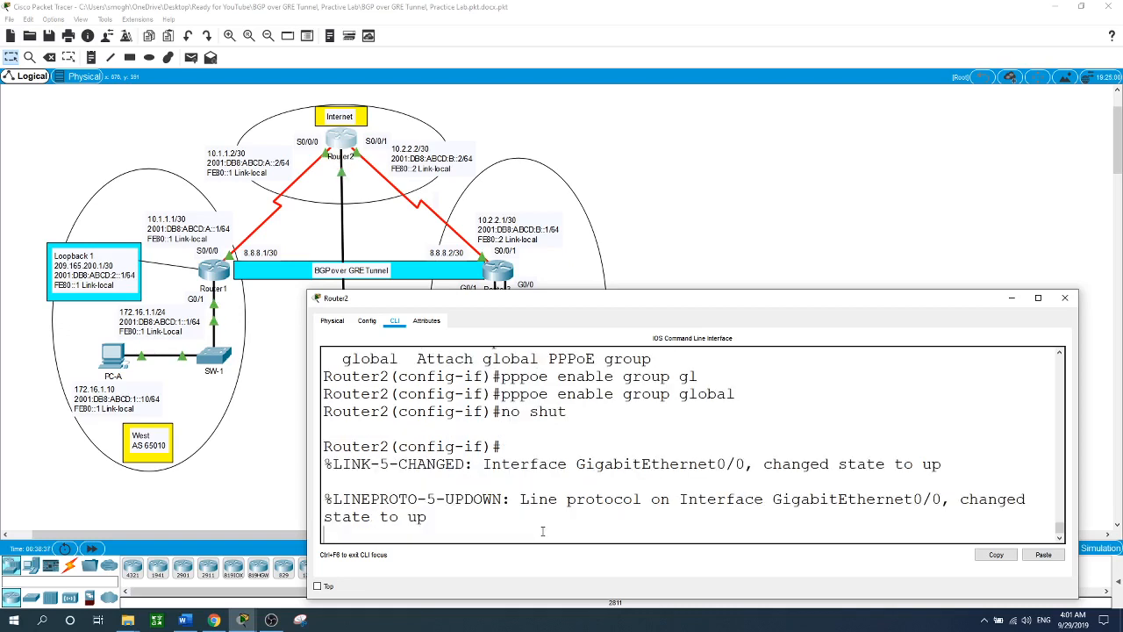
key(Return)
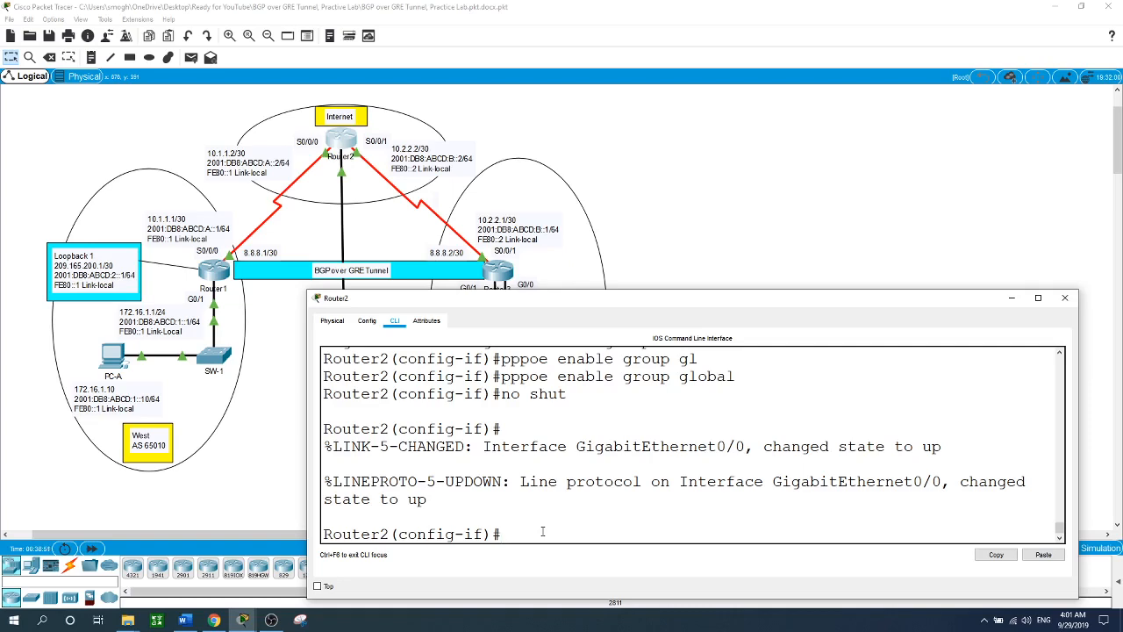
- Open Router3's CLI and exit the BGP router configuration
click(750, 234)
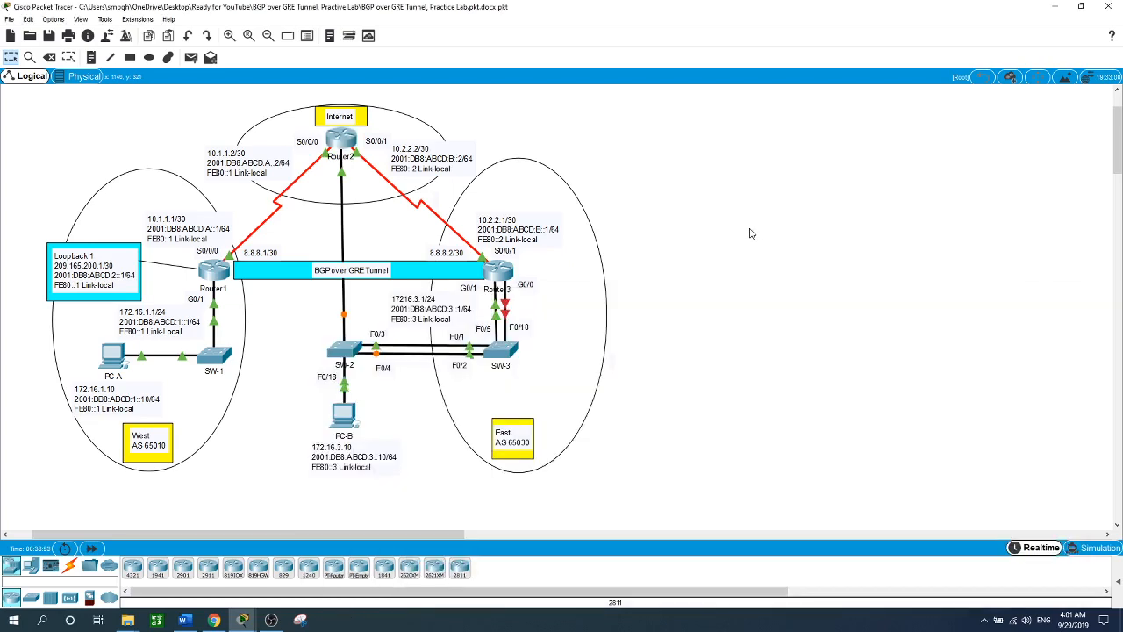
click(501, 271)
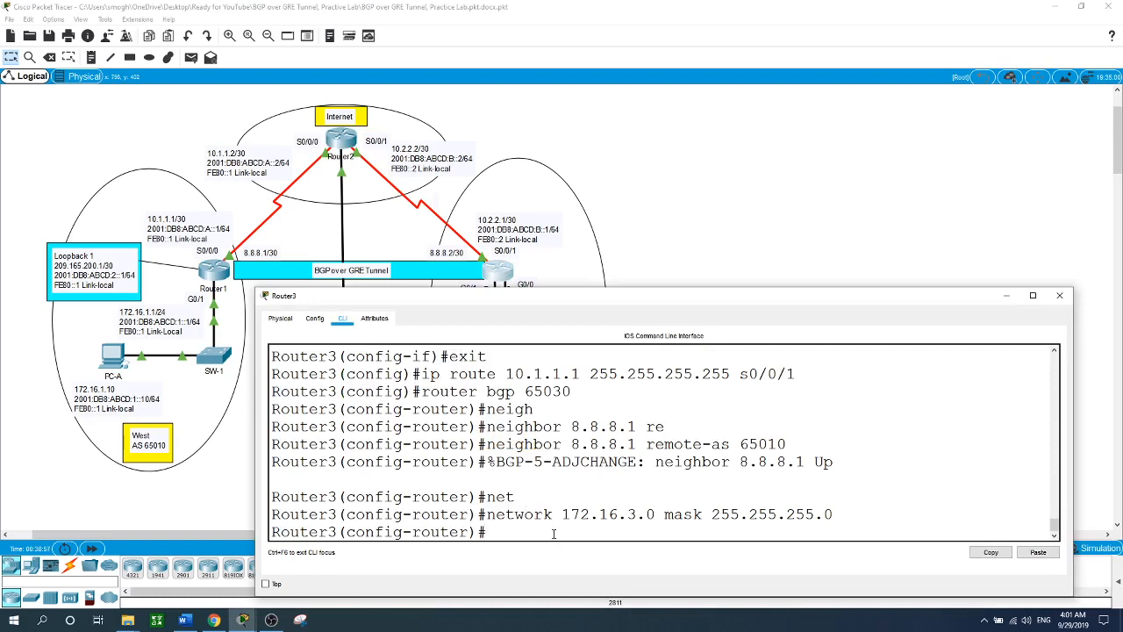
text(exit)
key(Return)
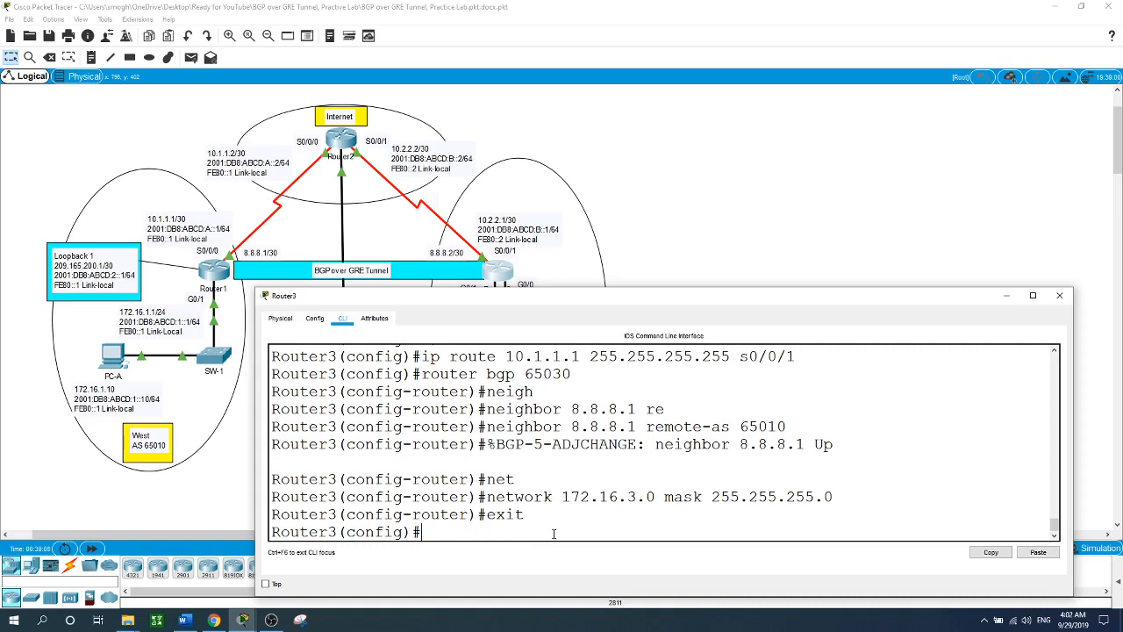
- Bring Router3's CLI forward and enter interface g0/0 configuration
click(745, 233)
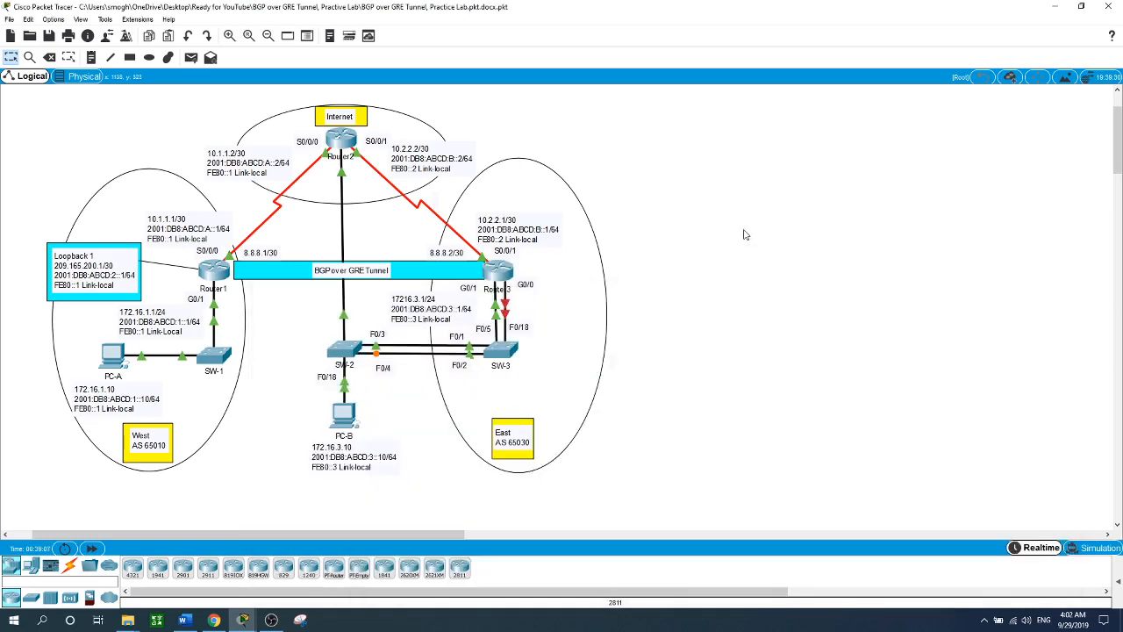
click(507, 279)
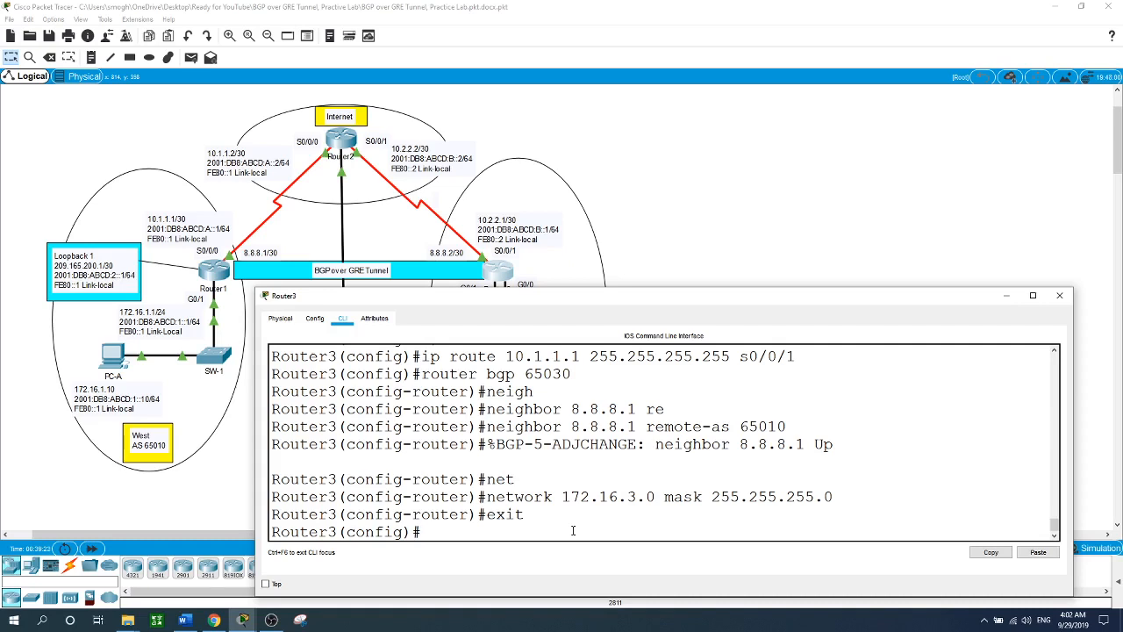
text(int g0/0)
key(Return)
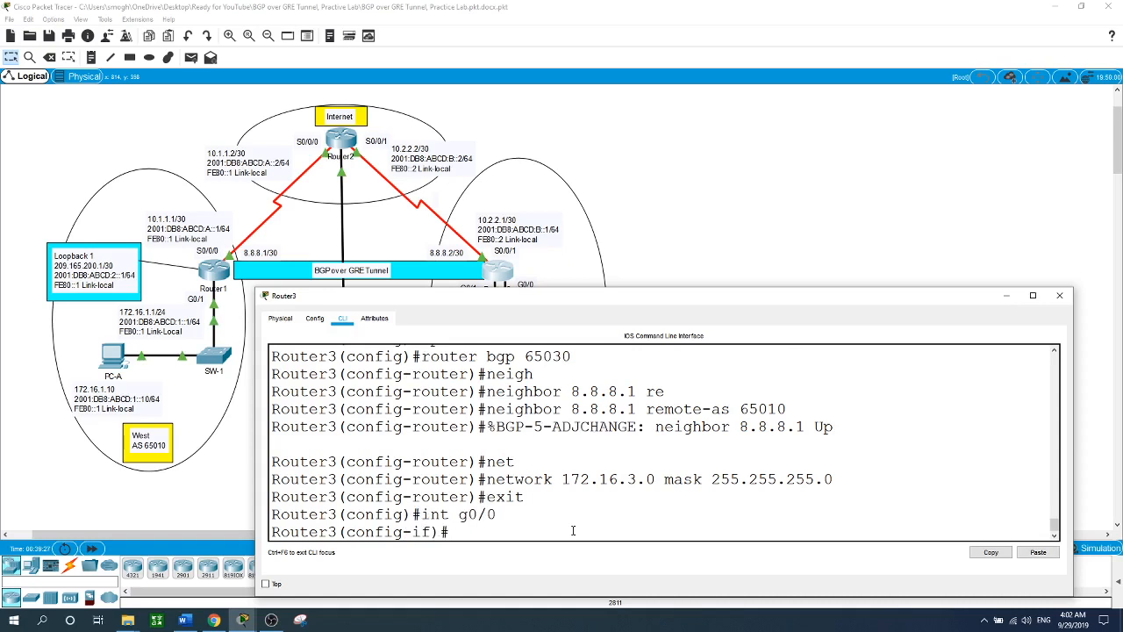
- Turn on PPPoE on Router3's G0/0 with 'pppoe enable'
text(pppoe)
text( ?en)
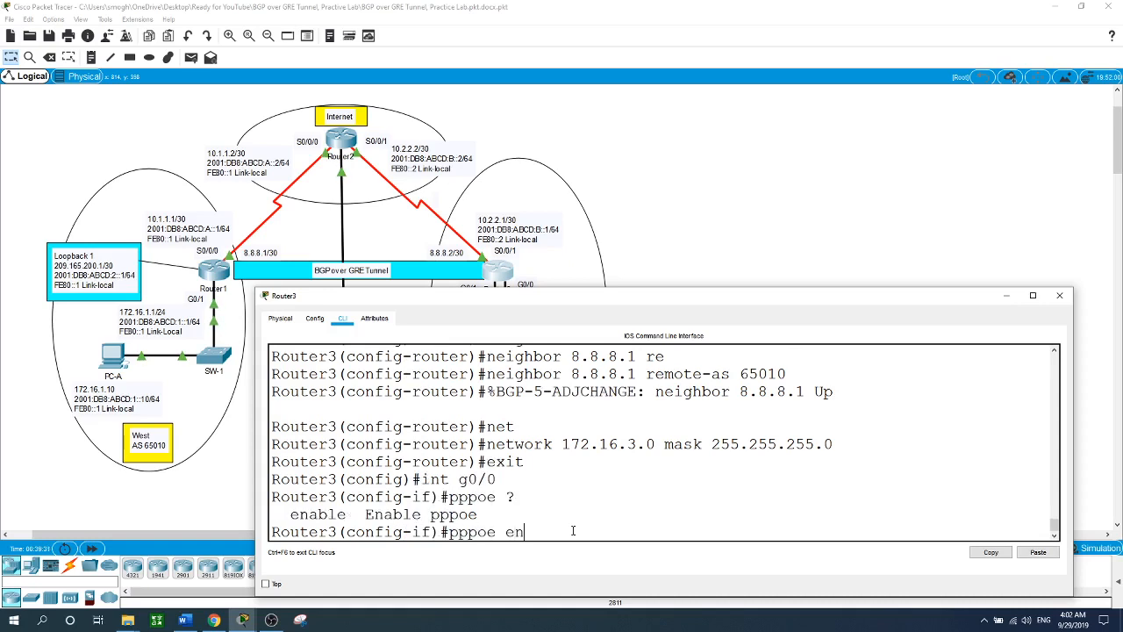
key(Tab)
key(Return)
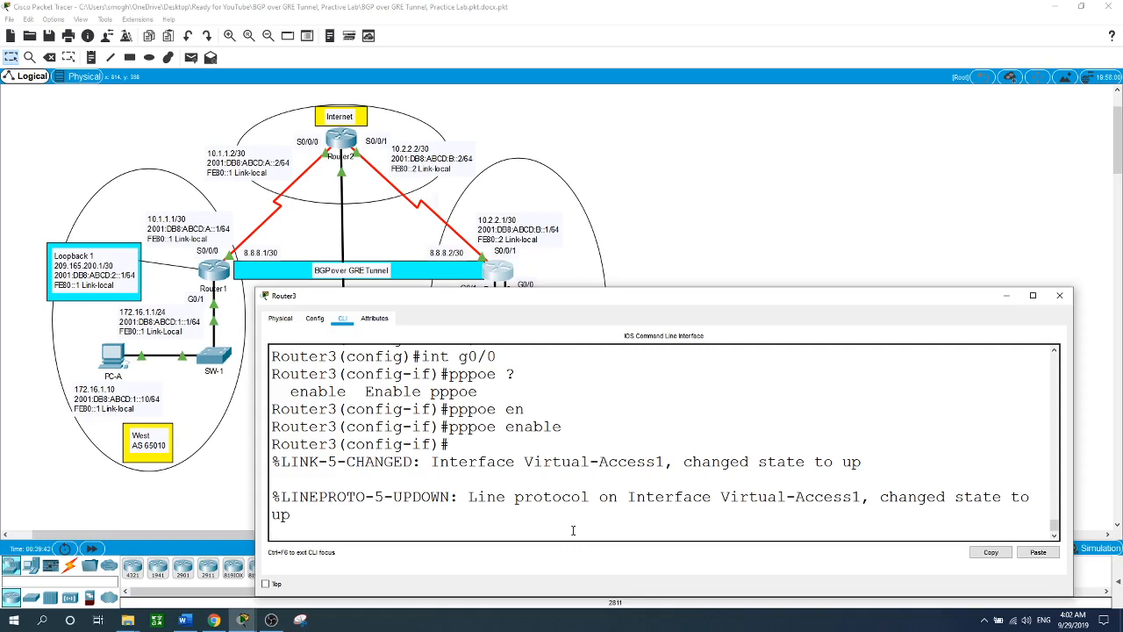
key(Return)
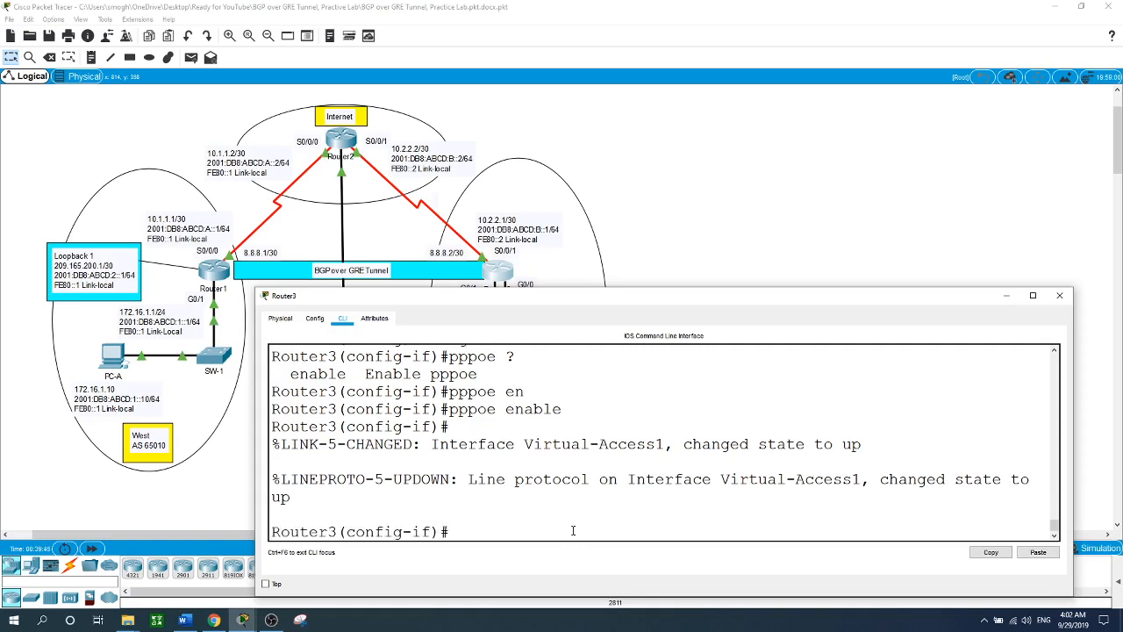
- Make G0/0 a pppoe-client of dial pool 1, bring it up, and exit
text(pppoe-cl)
key(Tab)
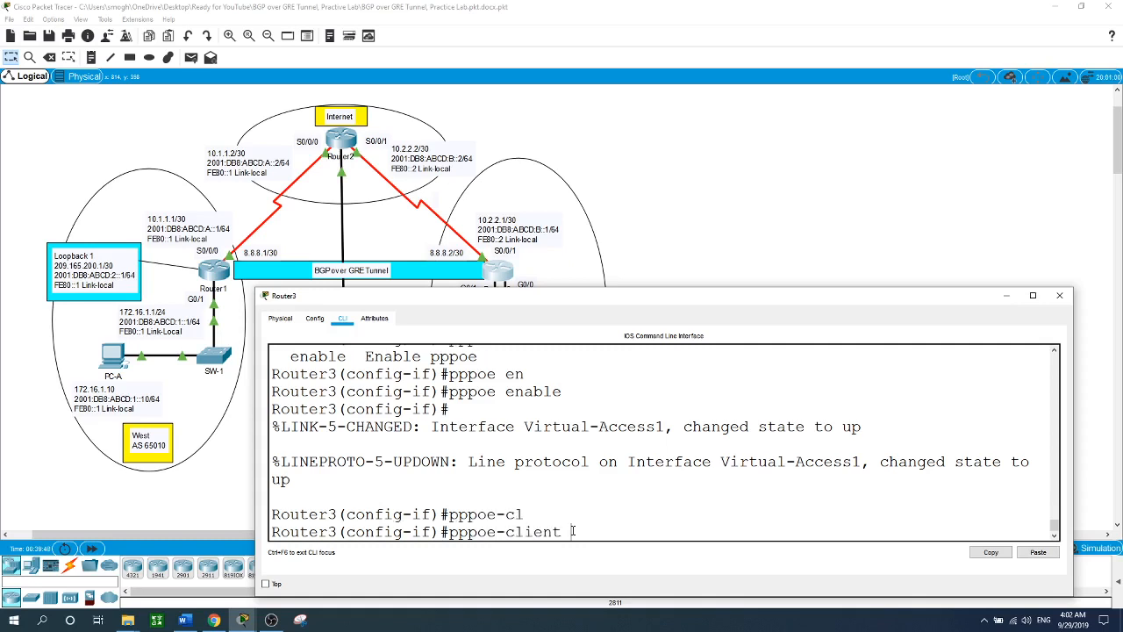
text(di)
key(Tab)
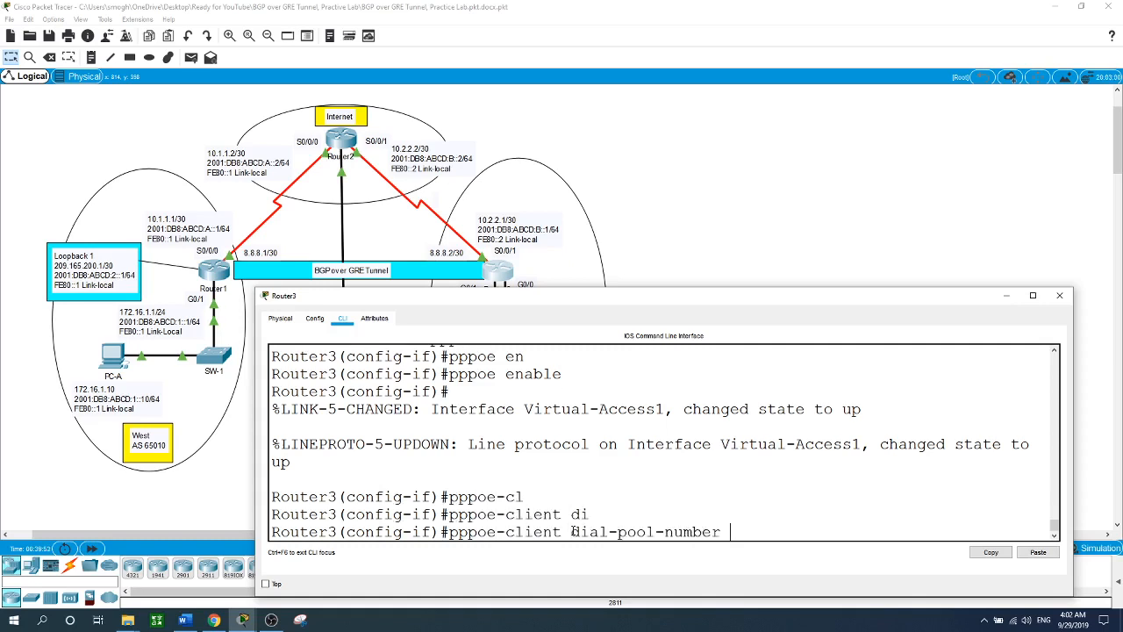
text(1)
key(Return)
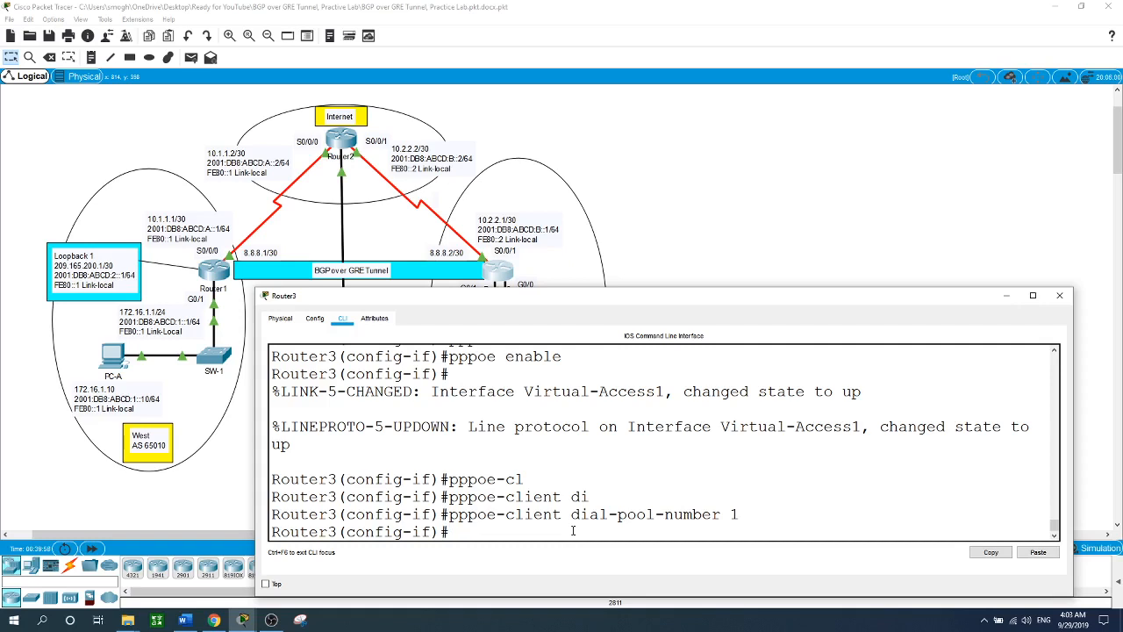
text(no shut)
key(Return)
key(Return)
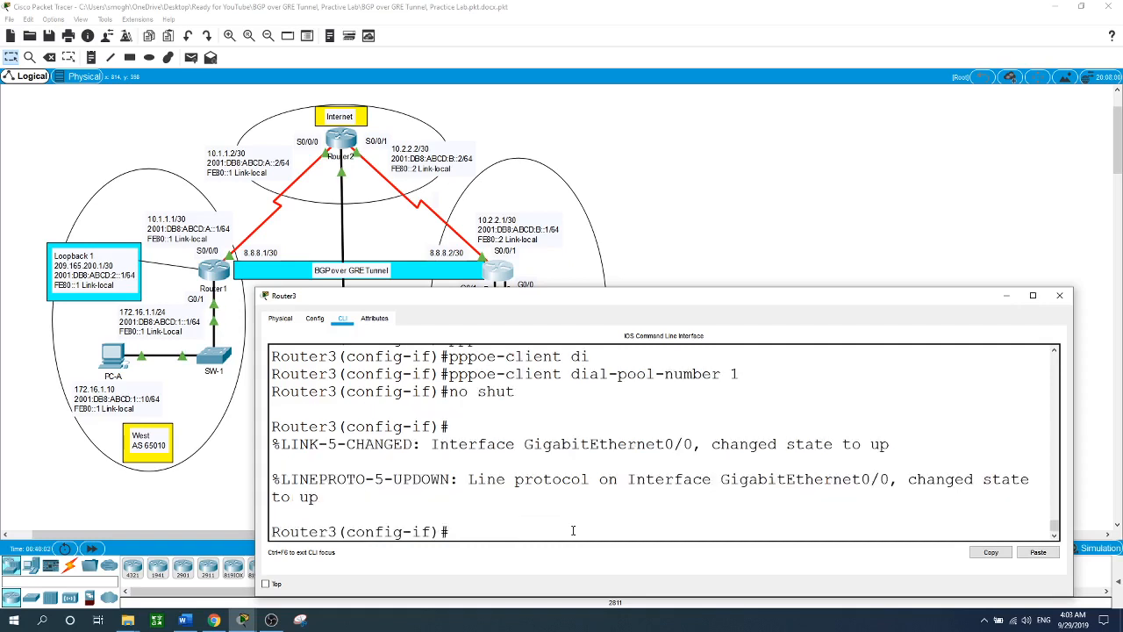
text(exit)
key(Return)
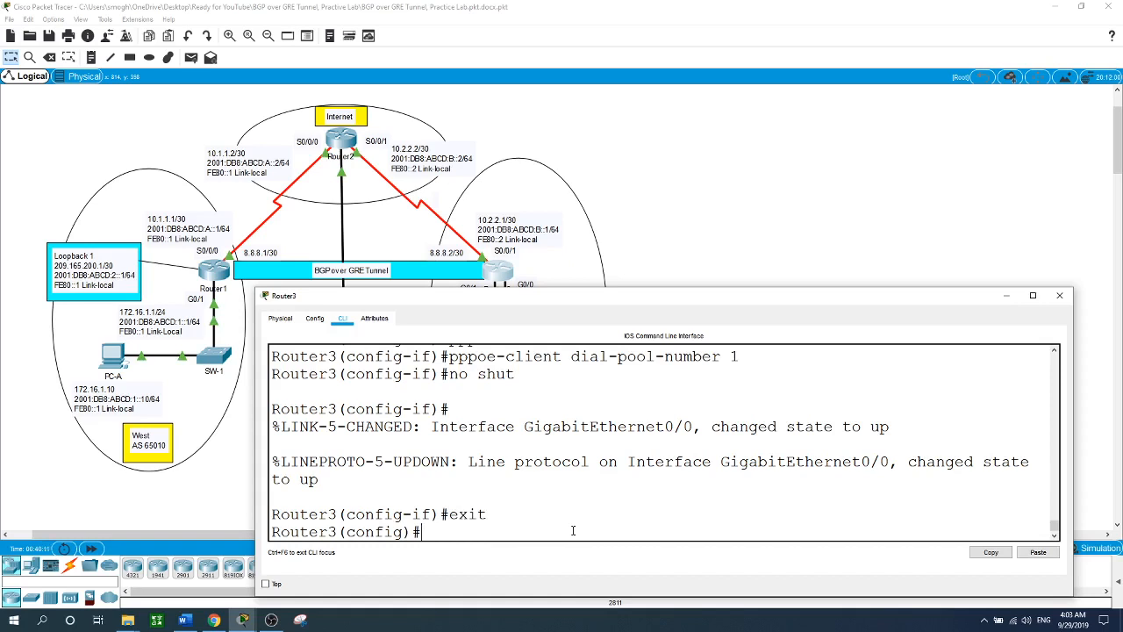
- Create interface Dialer 1 with ip address negotiated
text(int di)
key(Tab)
text(1)
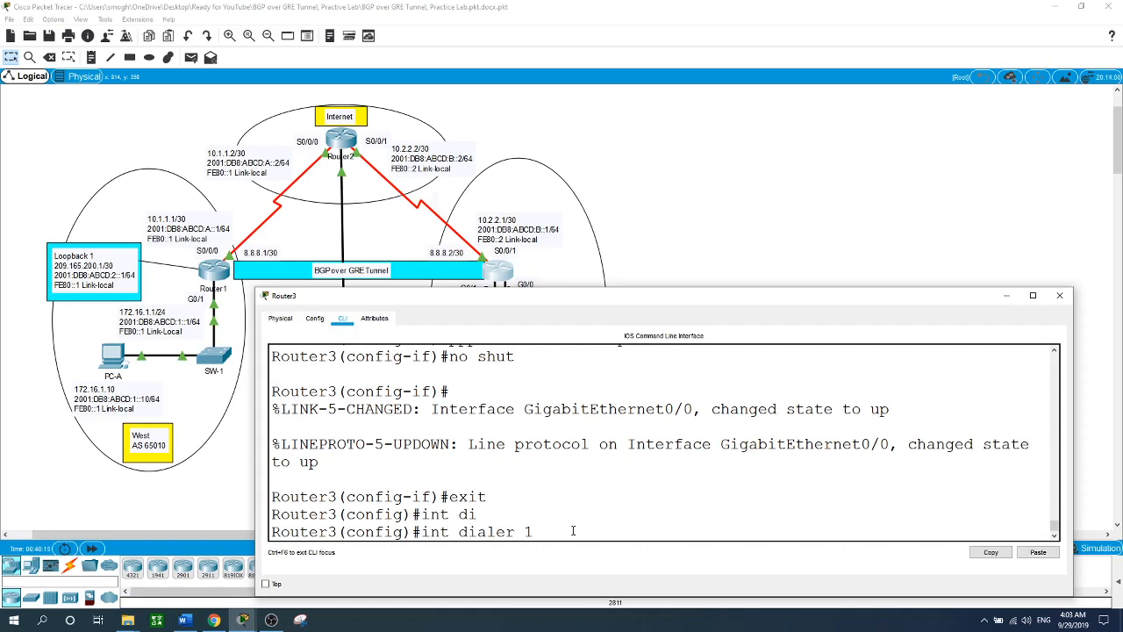
key(Return)
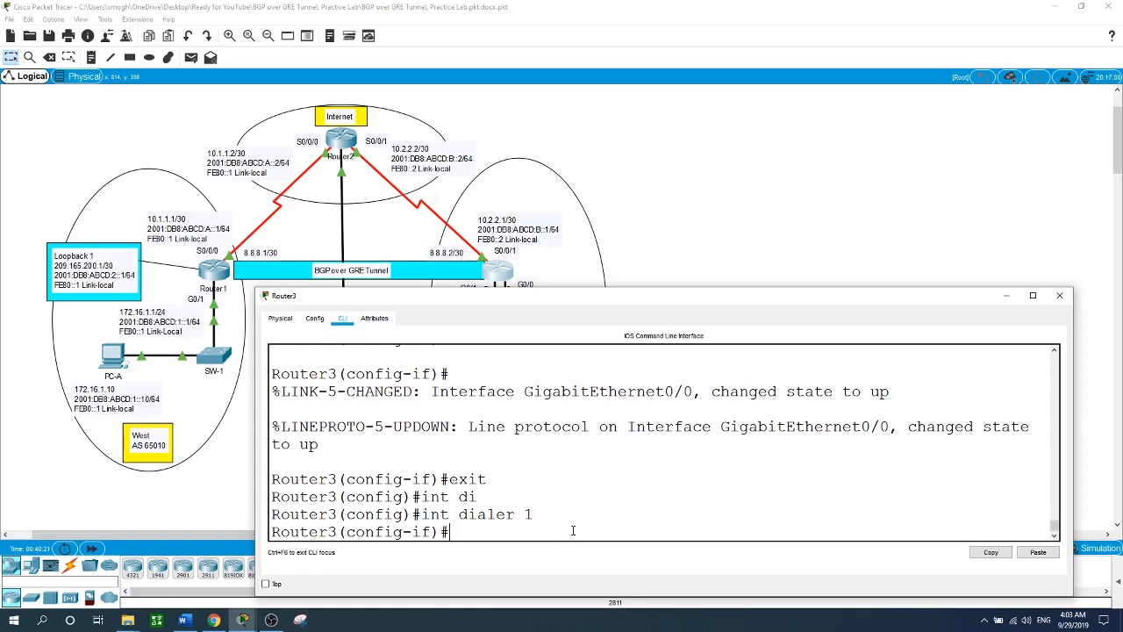
text(ip ad)
key(Tab)
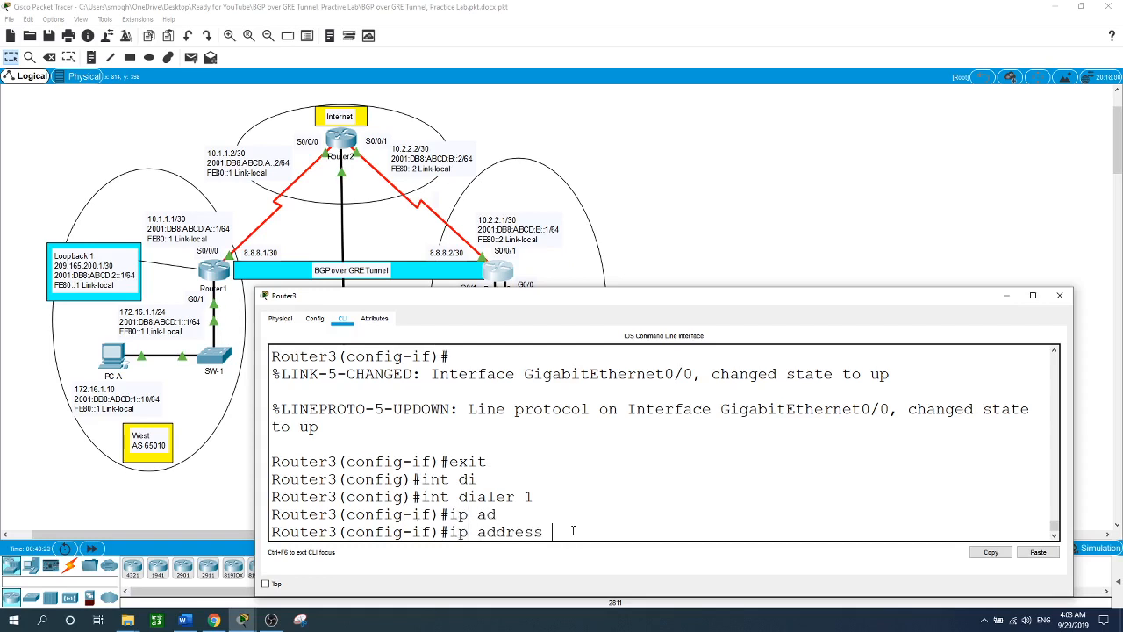
text(no)
key(Tab)
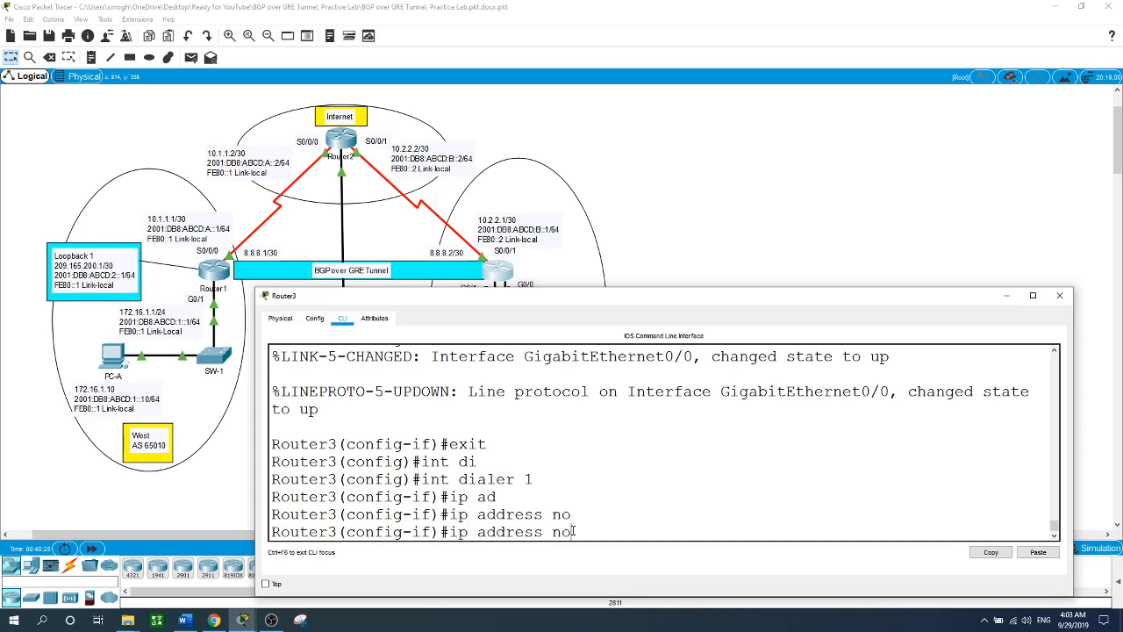
key(BackSpace)
text(e)
key(Tab)
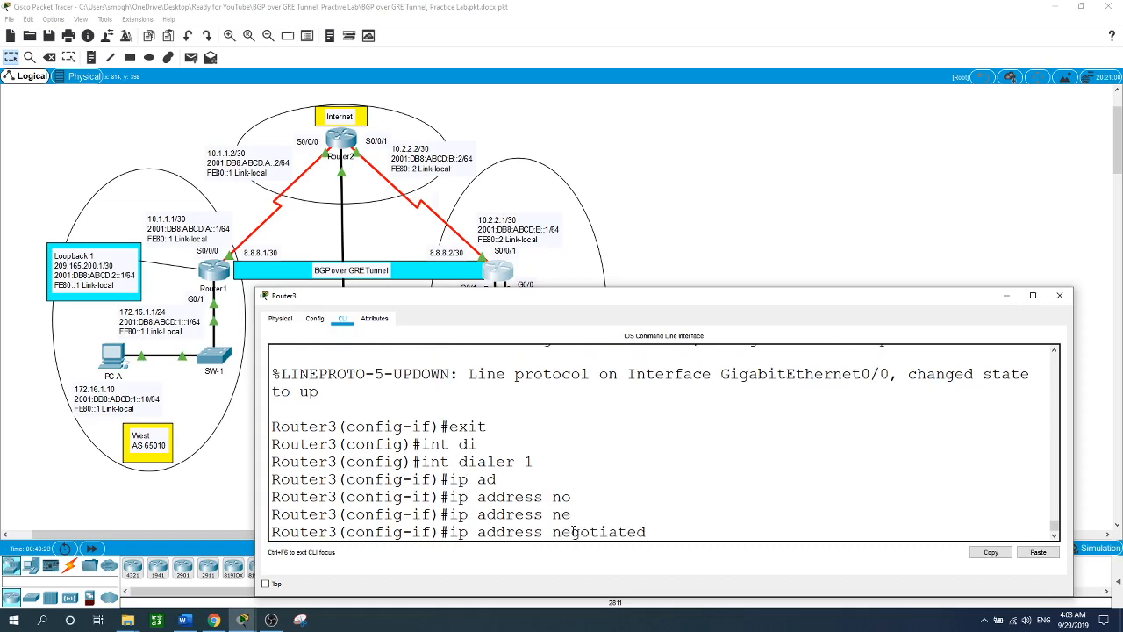
key(Return)
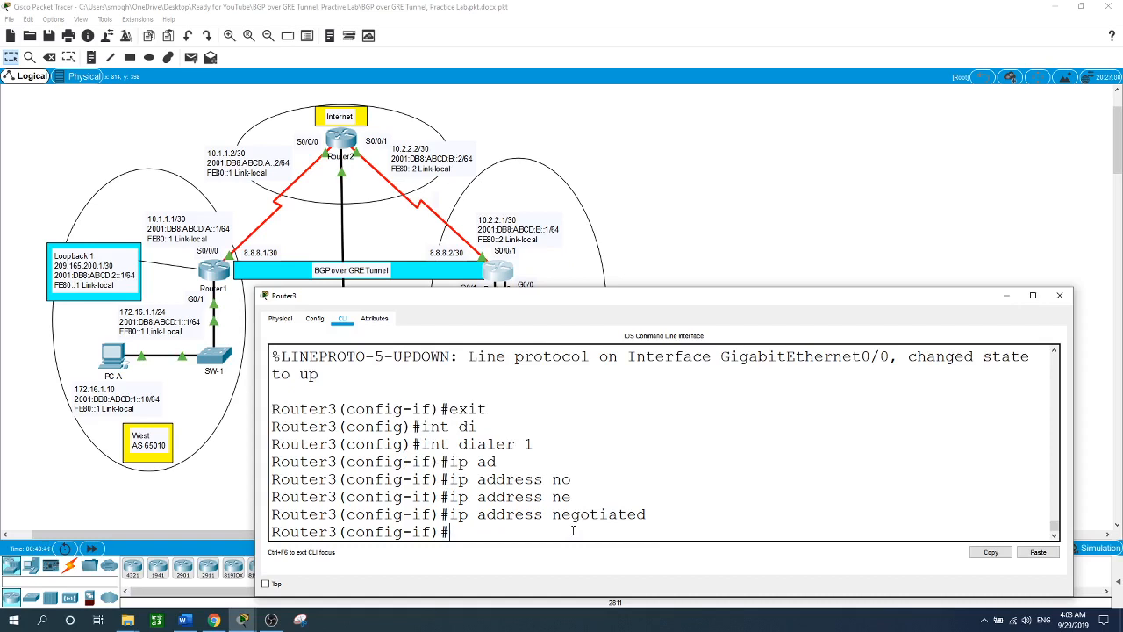
- Set Dialer 1's MTU to 1492 and its encapsulation to PPP
text(mt)
key(Tab)
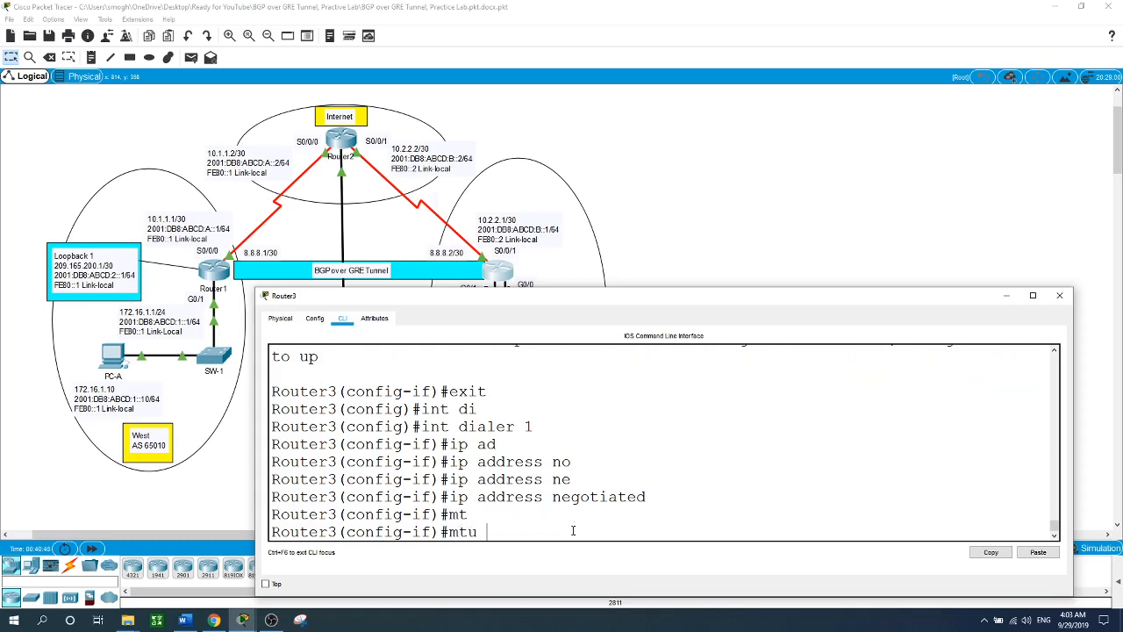
text(1492)
key(Return)
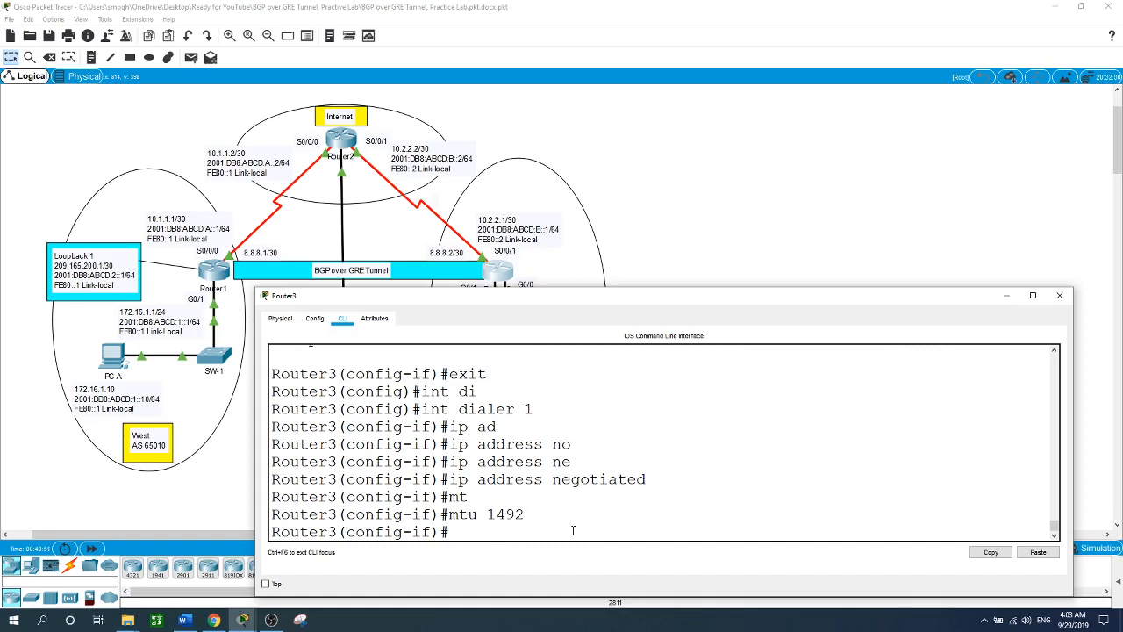
text(en)
key(Tab)
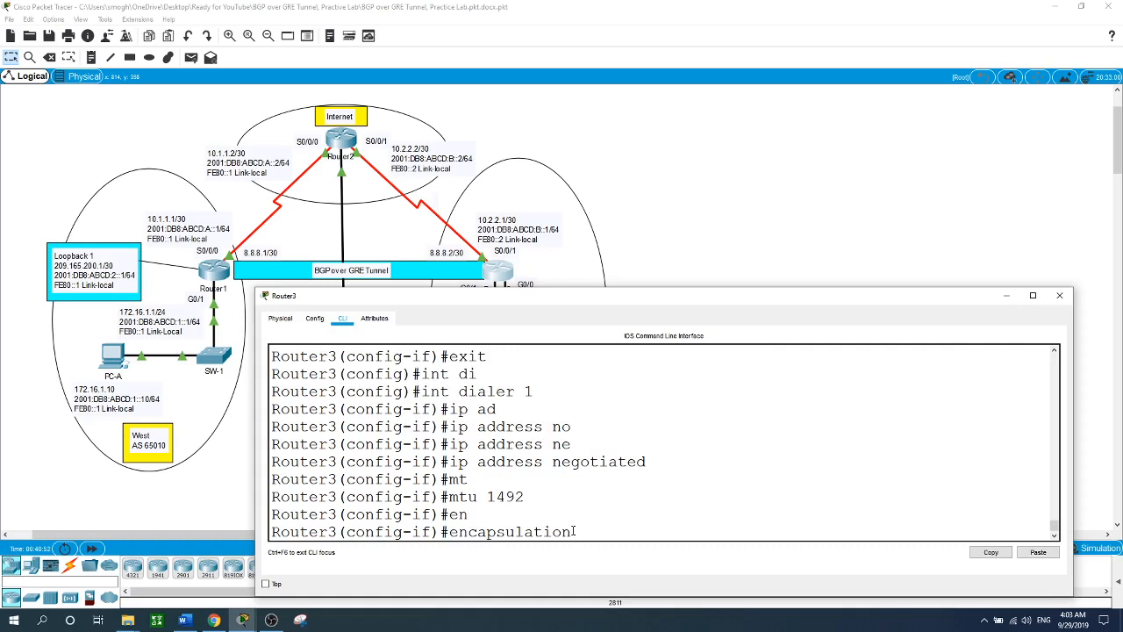
text(ppp)
key(Return)
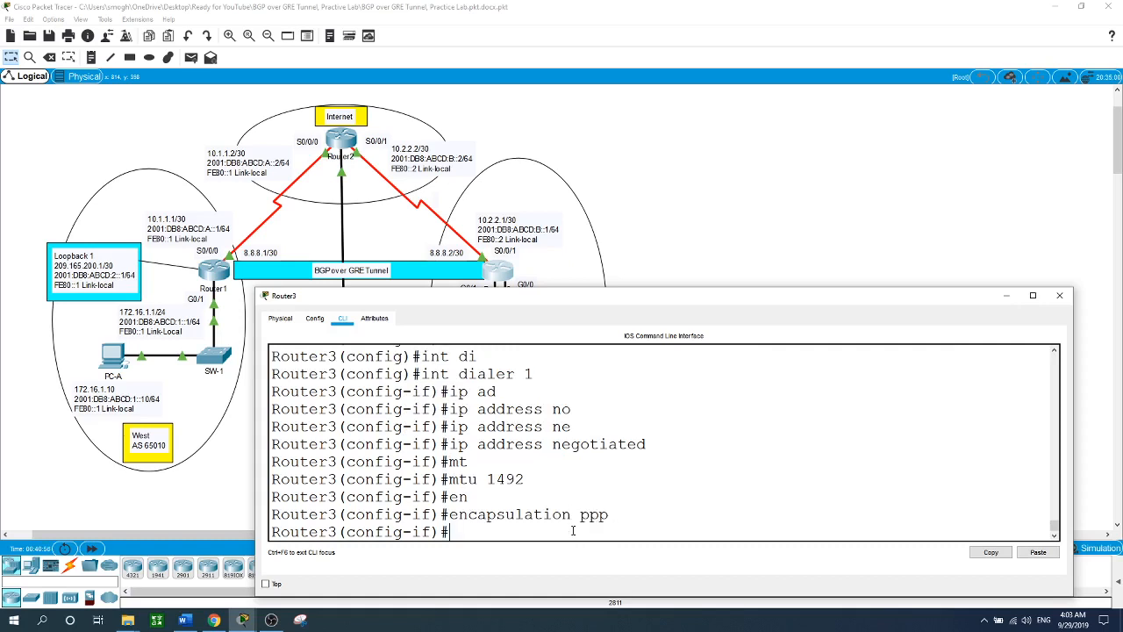
- Bind Dialer 1 to dialer pool 1
text(di)
key(Tab)
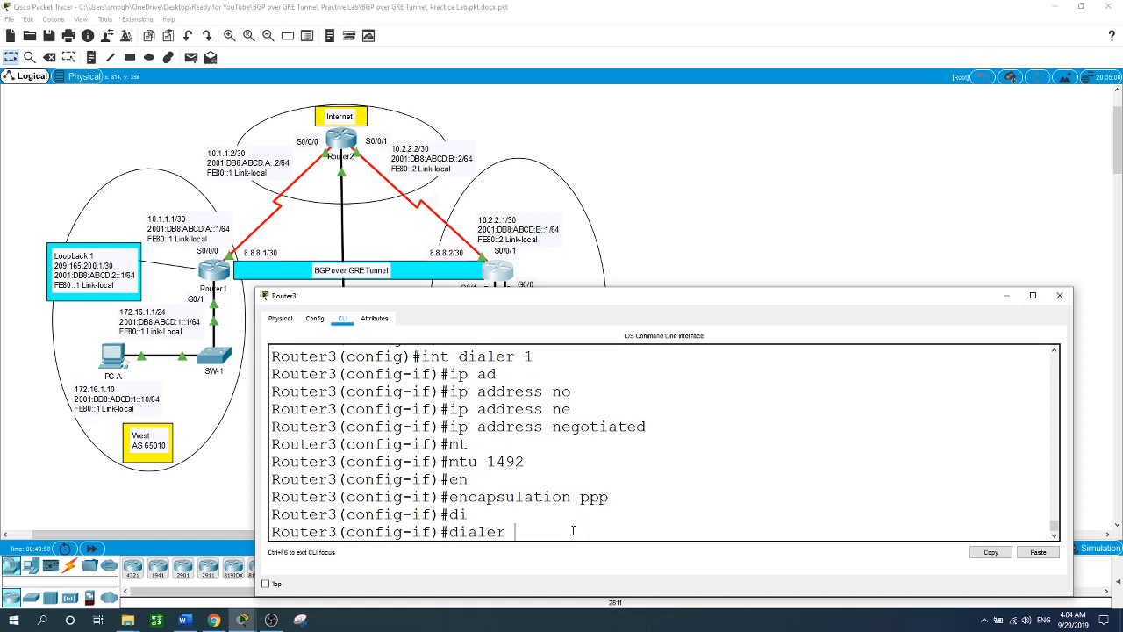
text(po)
key(Tab)
text(1)
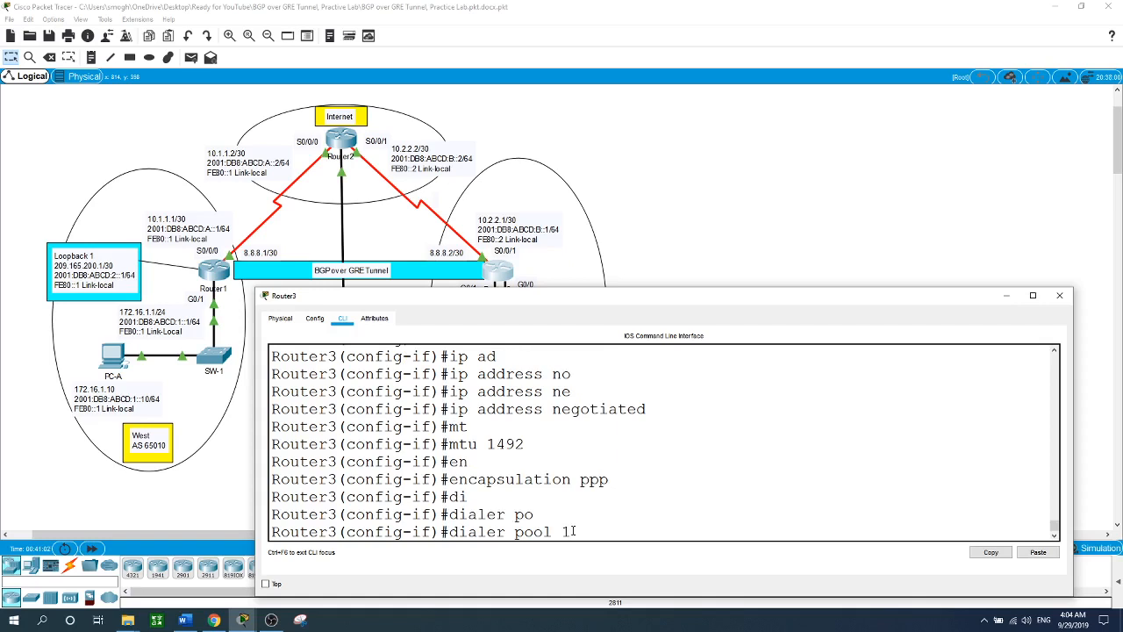
key(Return)
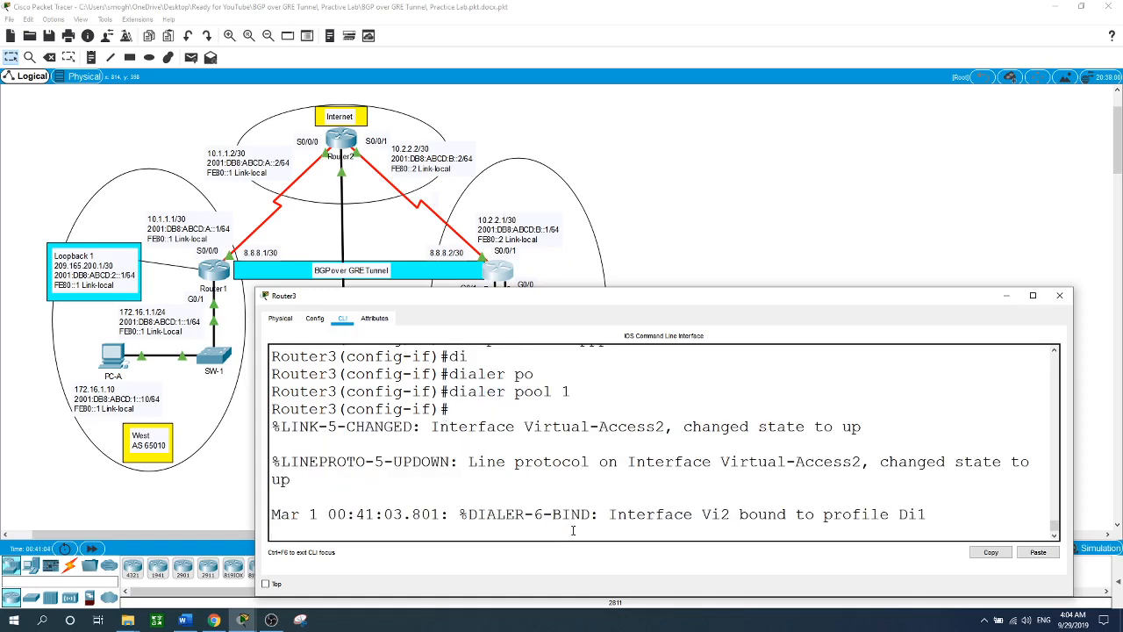
key(Return)
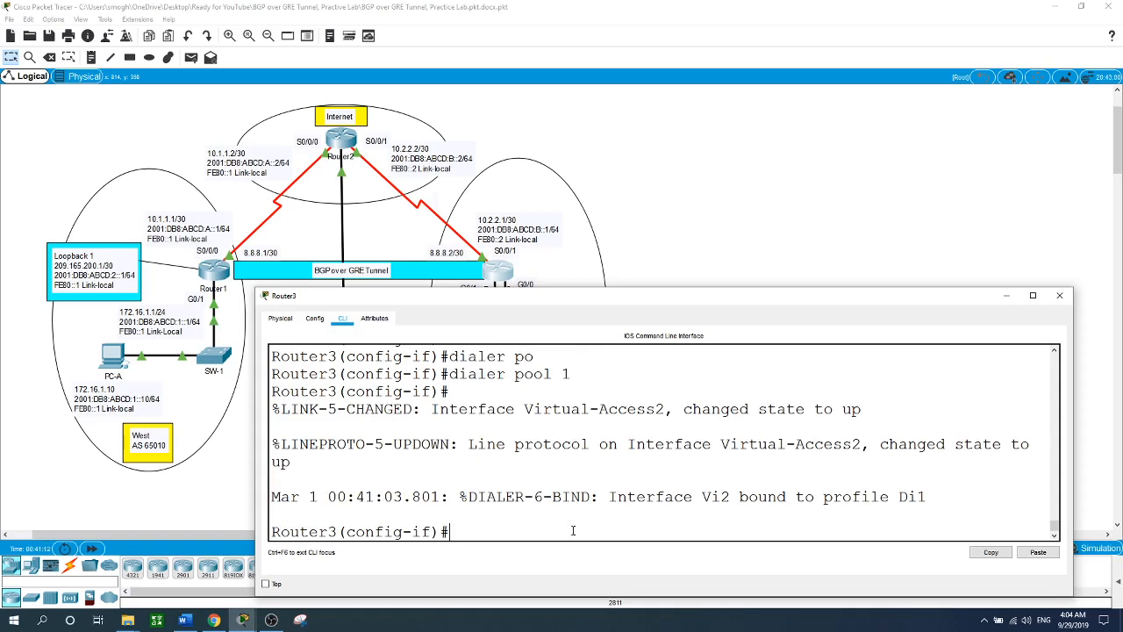
text(ppp au)
- Set ppp authentication chap callin on Dialer 1
key(Tab)
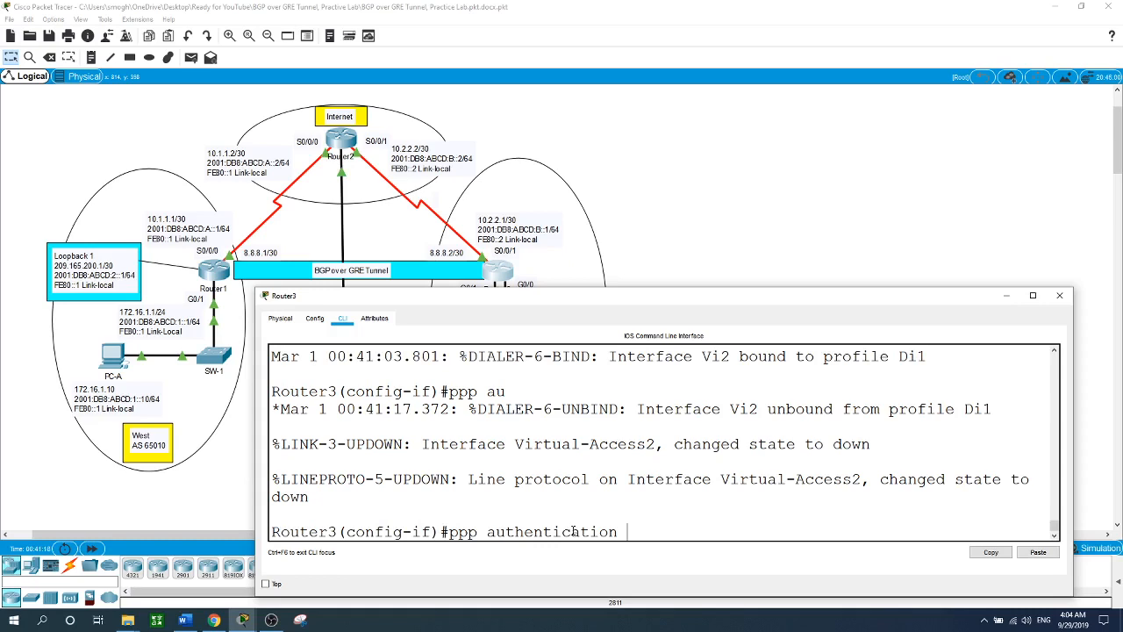
text(ch)
key(Tab)
text(ca)
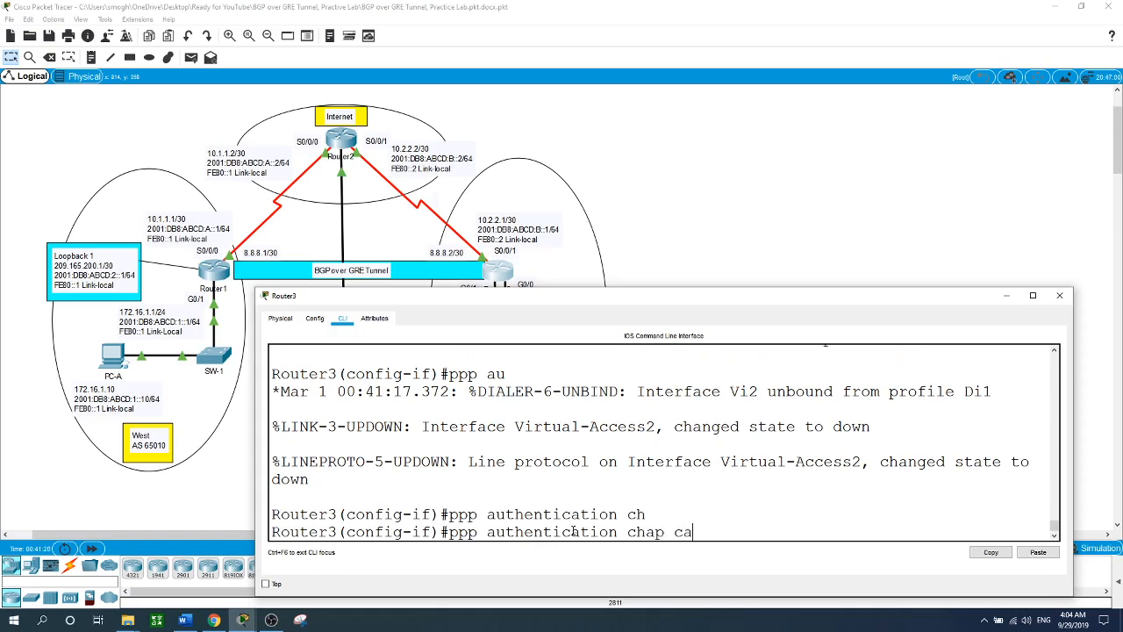
text(llin)
key(Return)
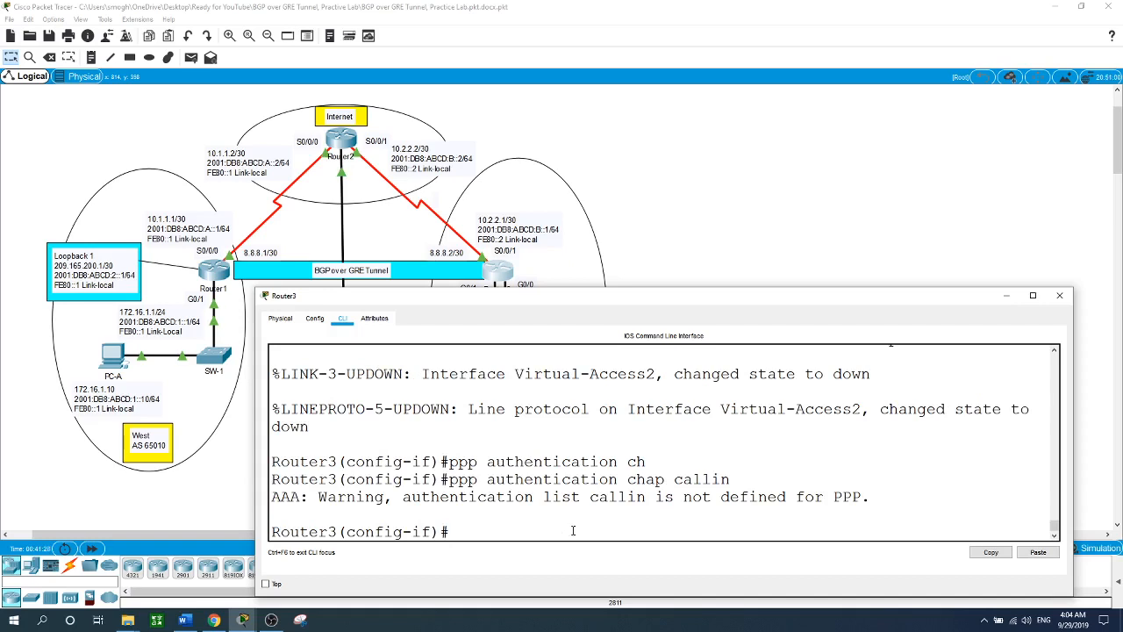
- Set the PPP CHAP hostname to Admin3 and enter the CHAP password
text(ppp chap ?   )
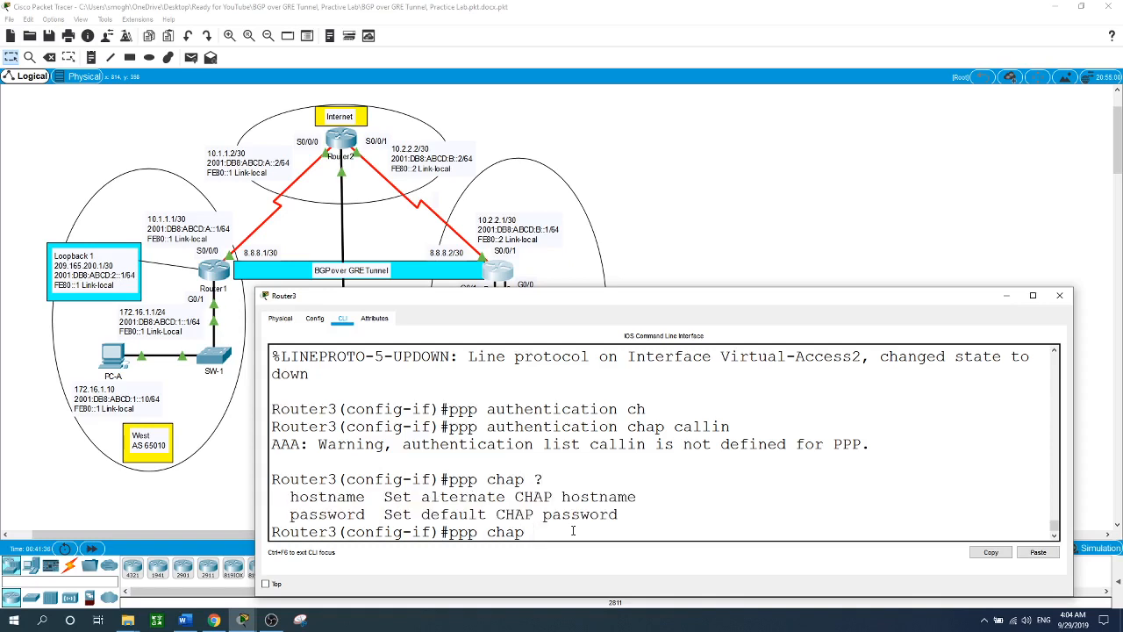
text(hos)
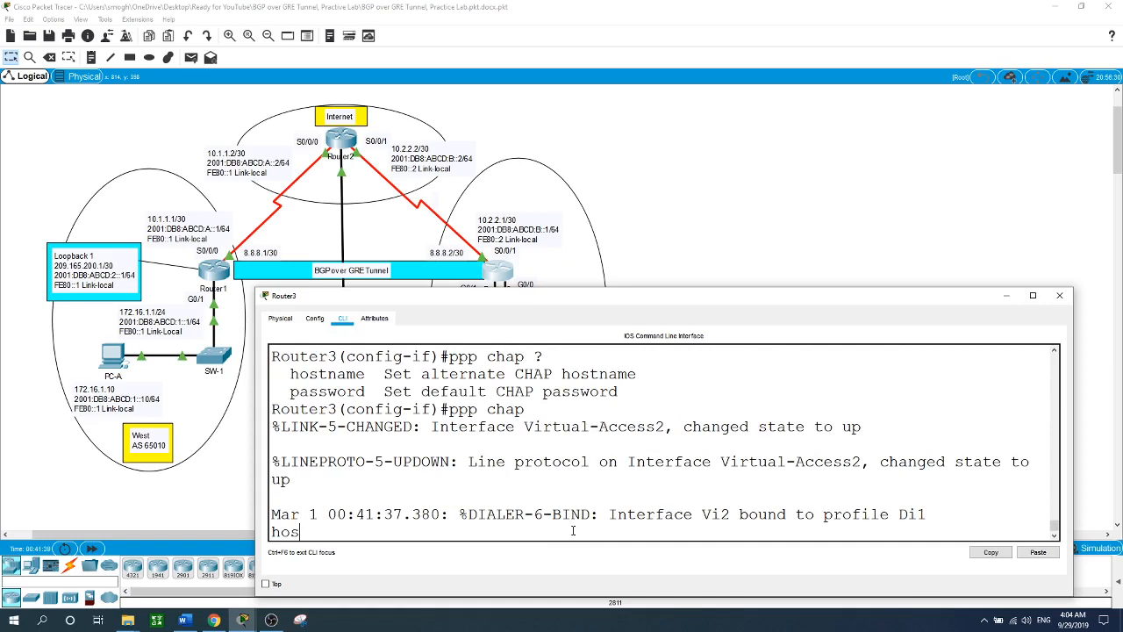
key(Tab)
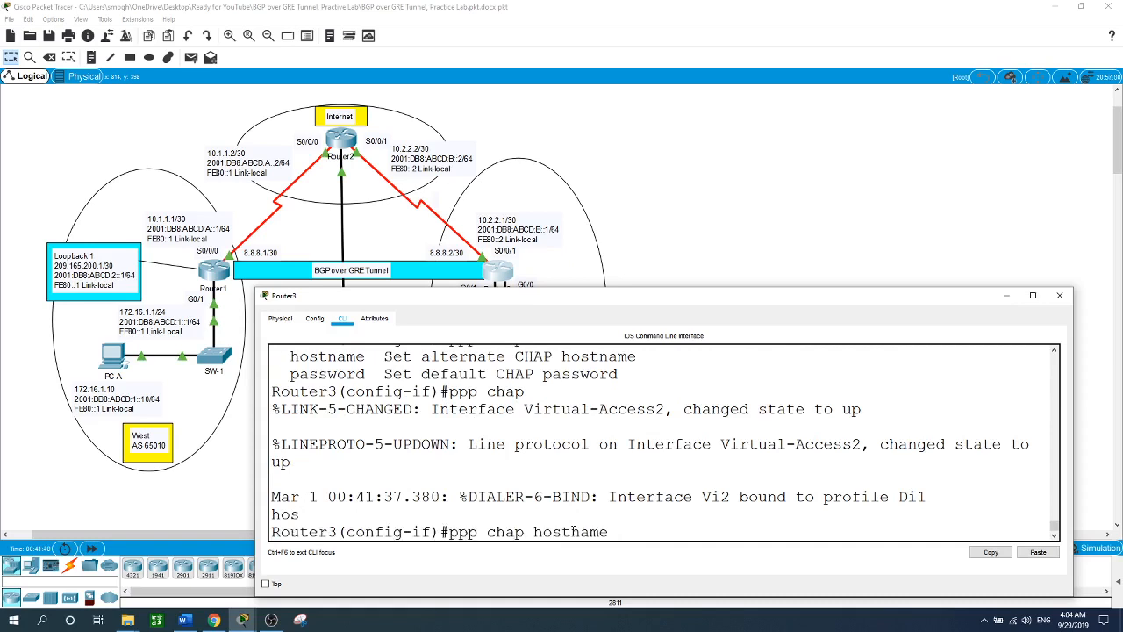
text(Admin3)
key(Return)
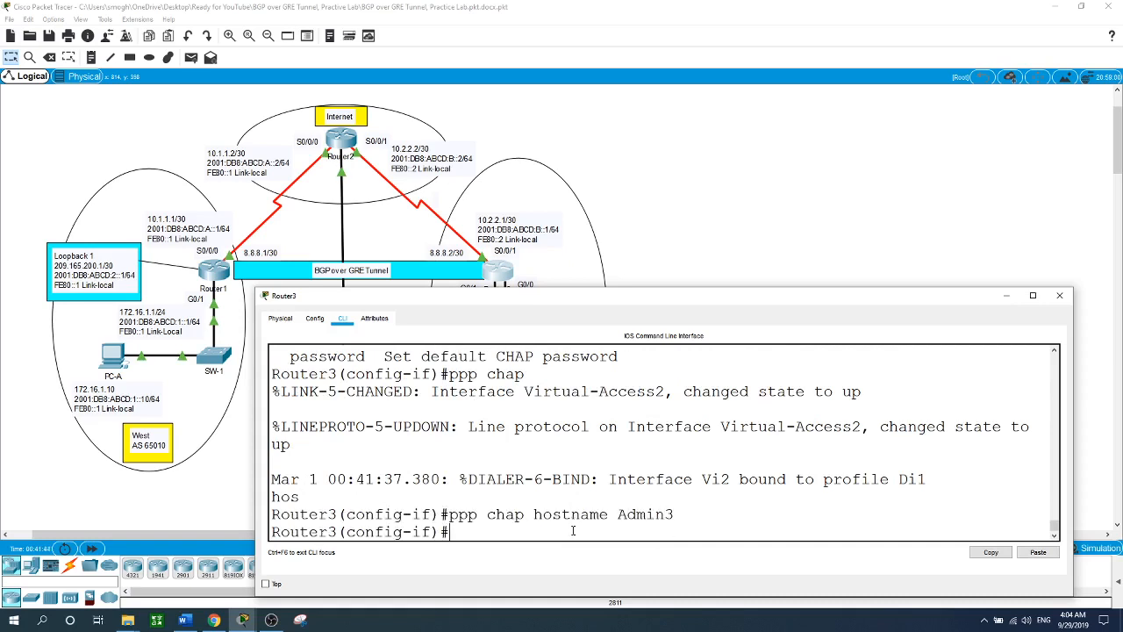
text(ppp chap pa)
key(Tab)
text(cisco)
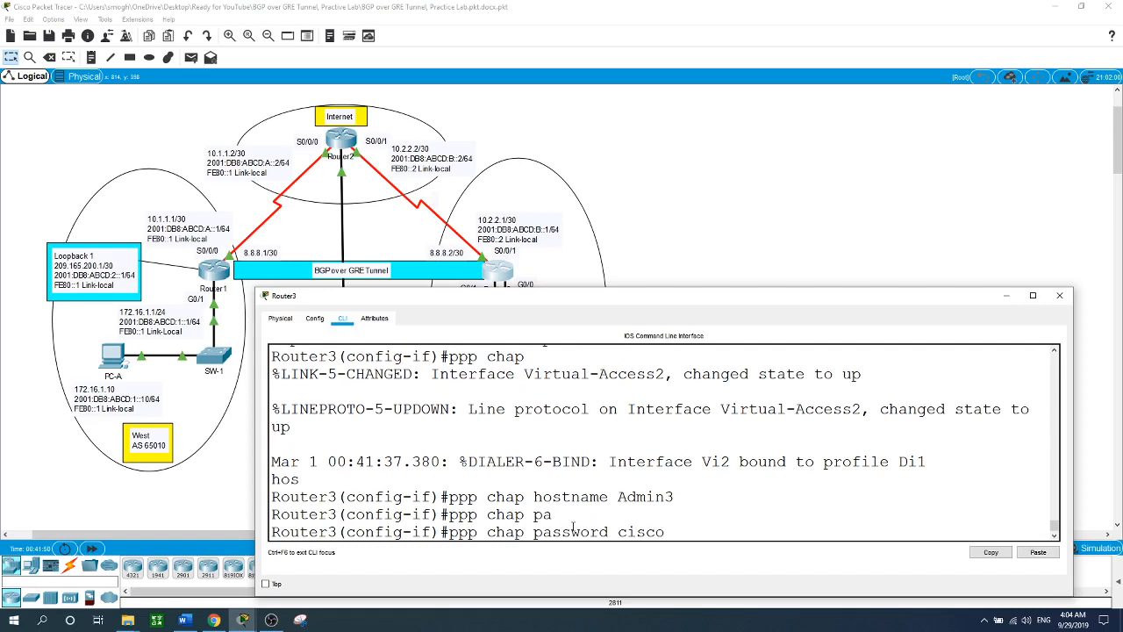
key(Return)
- Bring Dialer 1 up with no shutdown and exit to global configuration
text(no shut)
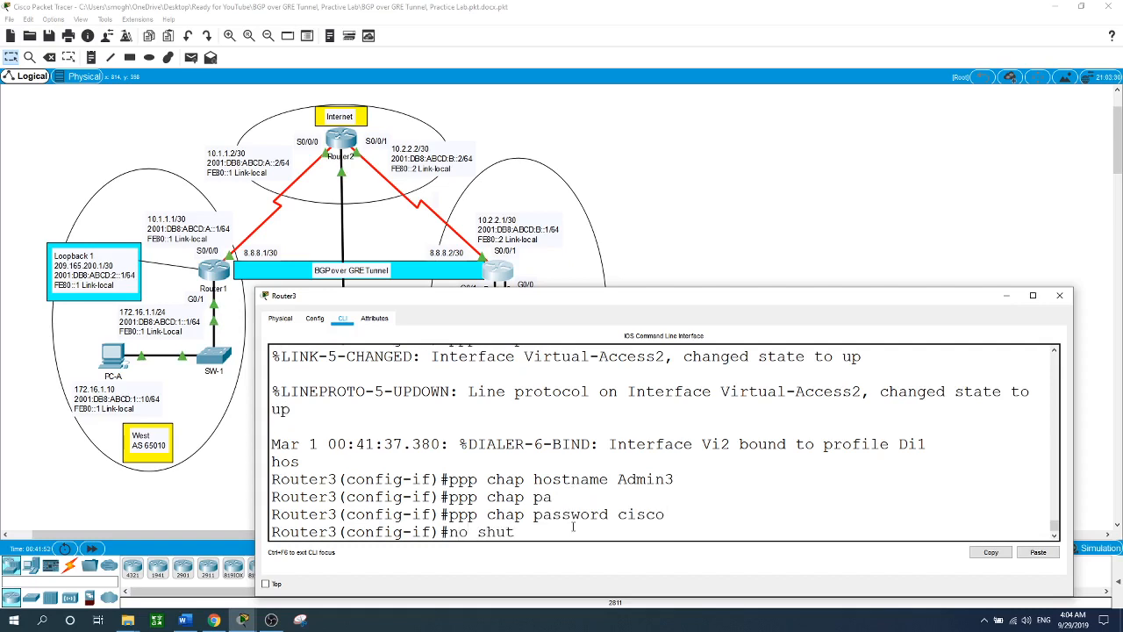
key(Return)
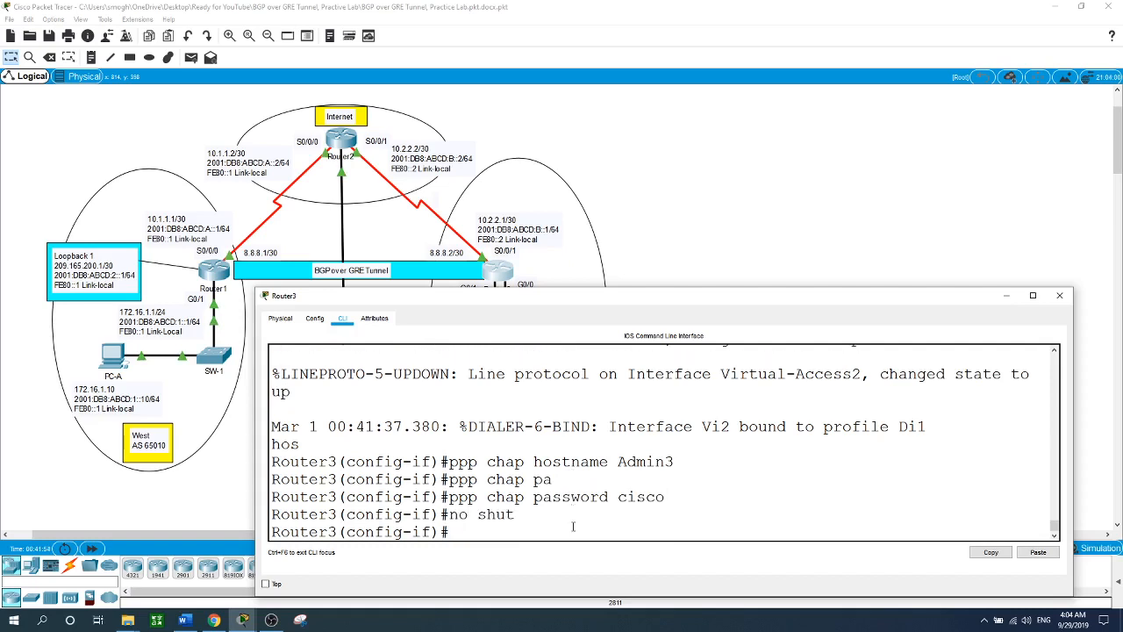
text(exit)
key(Return)
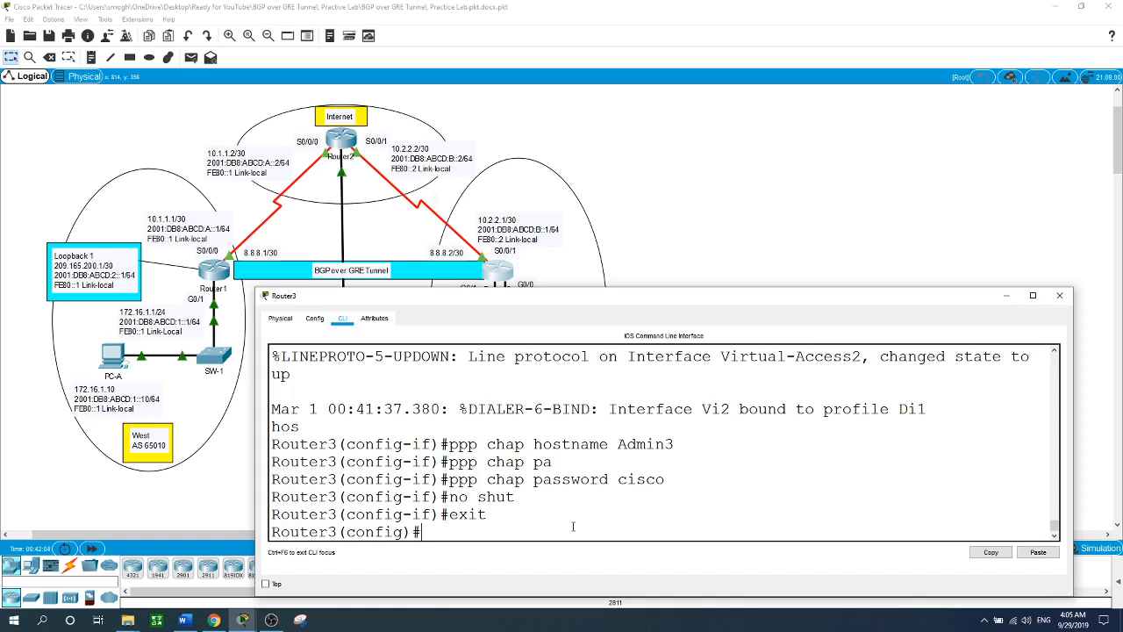
- Add static route 0.0.0.0 0.0.0.0 via dialer 1 on Router3
text(o[)
key(BackSpace)
key(BackSpace)
key(BackSpace)
text(ip route )
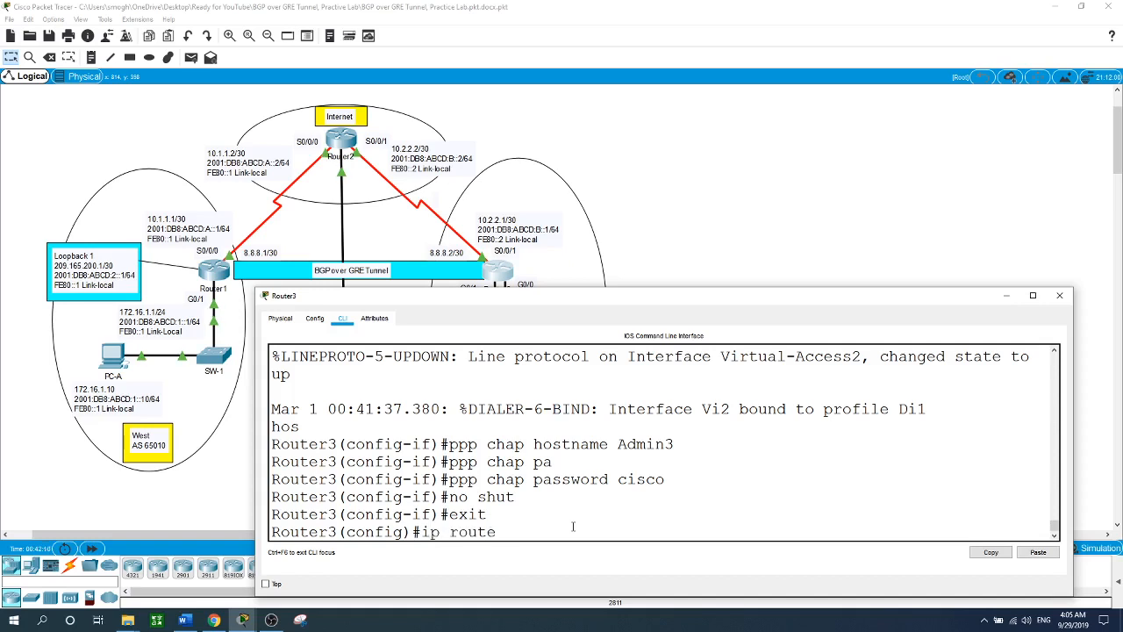
text(0.0.0.0 0.0.0.0 di)
key(Tab)
text(1)
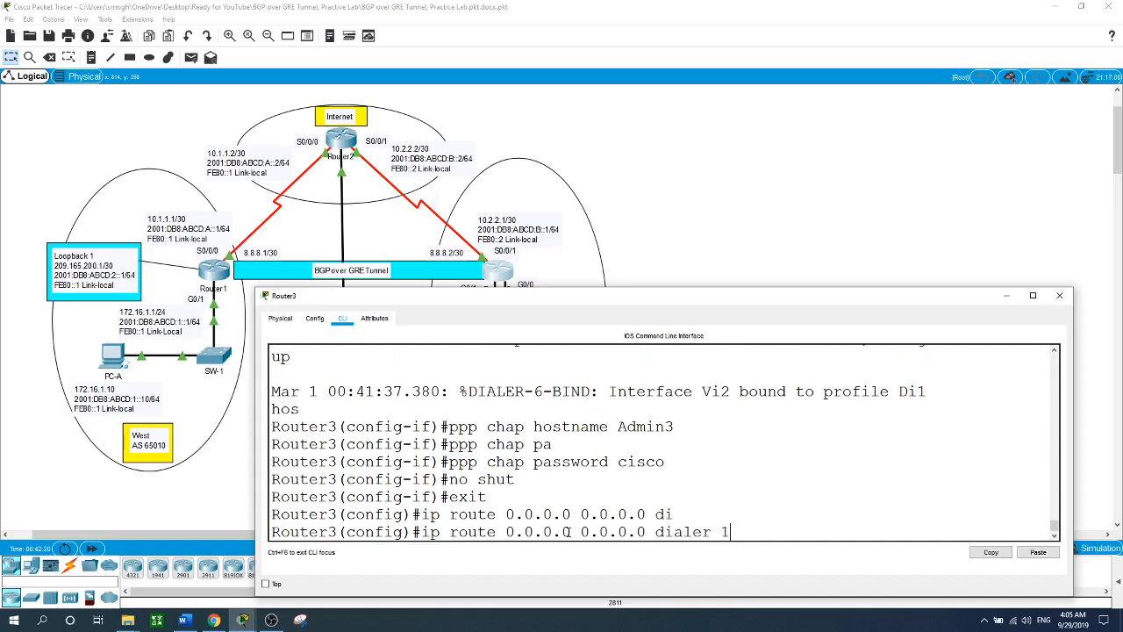
key(Return)
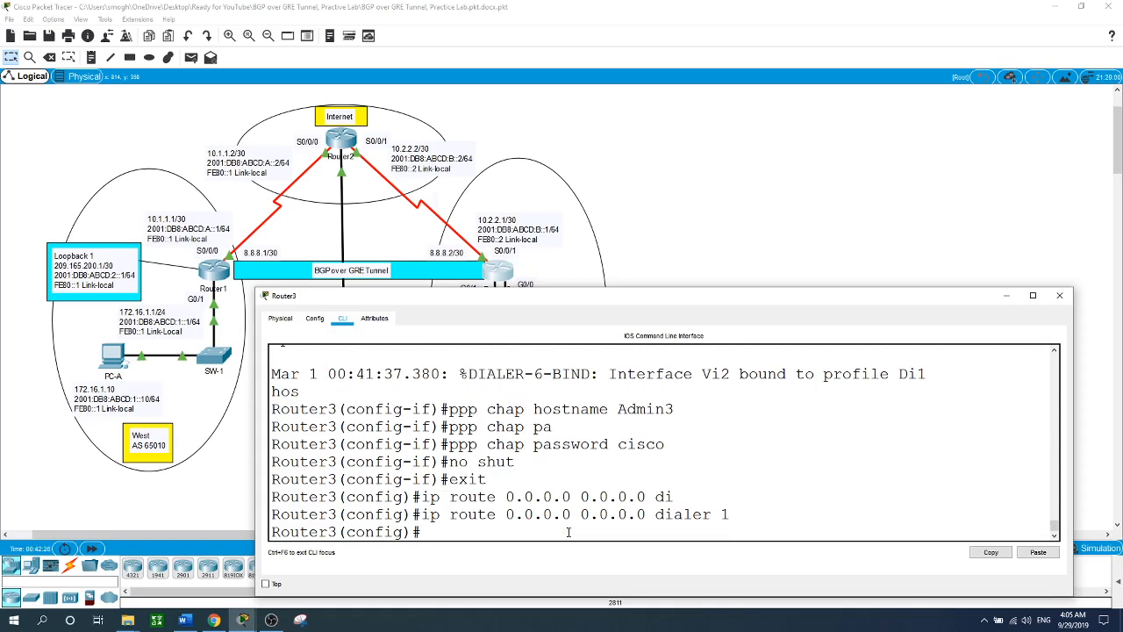
- Close Router3 and rerun the ping from PC-A to 172.16.3.10
click(850, 268)
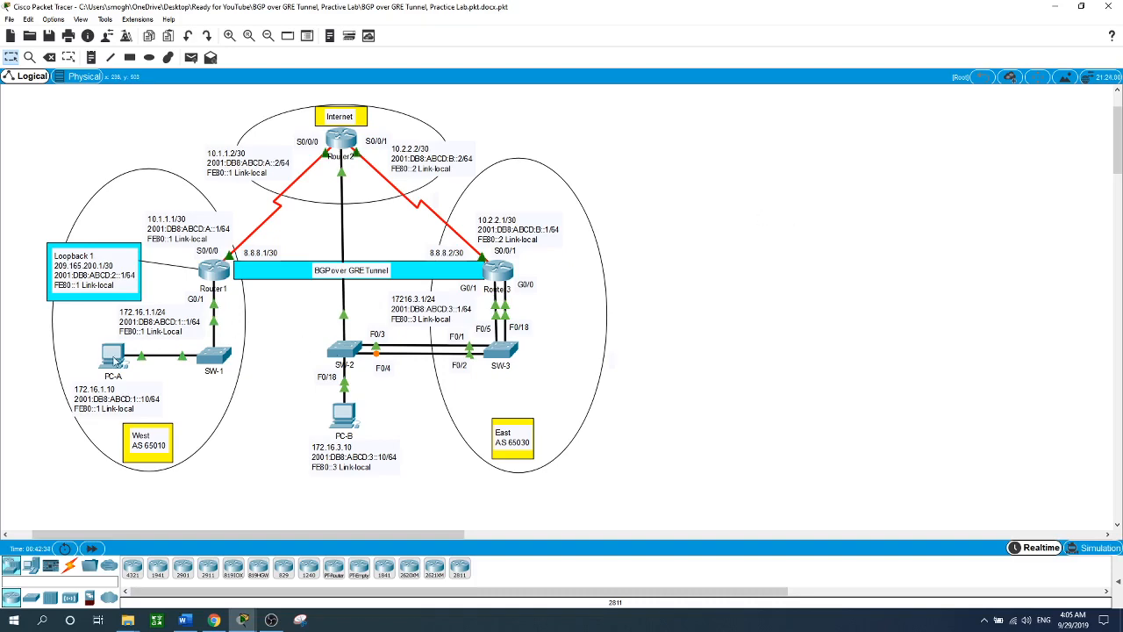
click(115, 358)
key(Up)
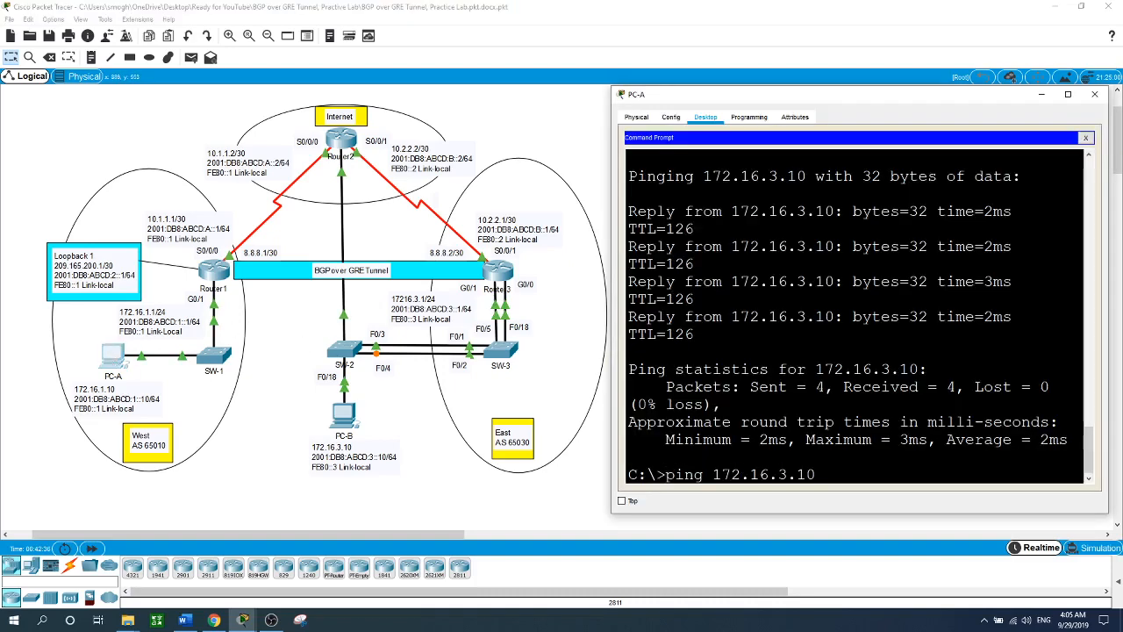
key(Return)
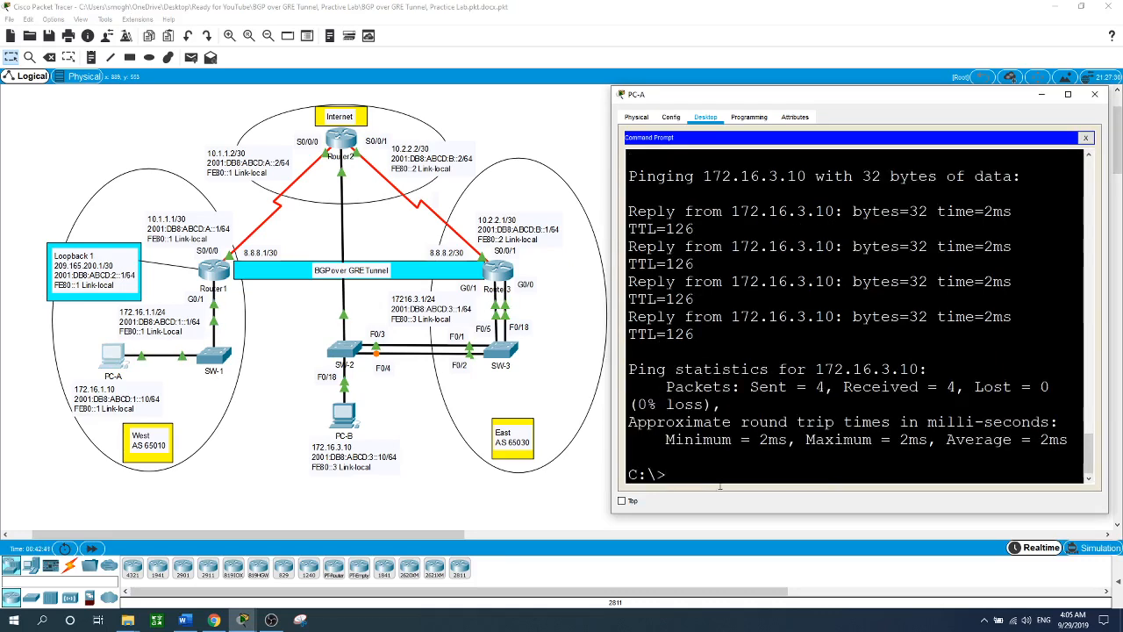
- Rerun the ping from PC-B to 172.16.1.10, then return to the topology
click(348, 409)
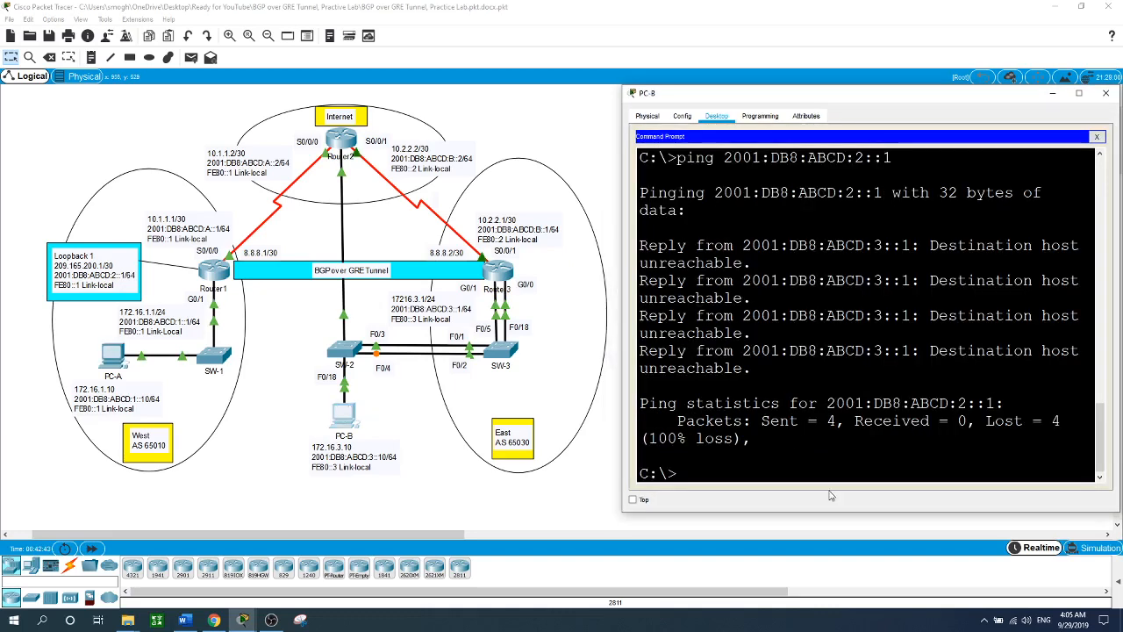
key(Up)
key(Up)
key(Up)
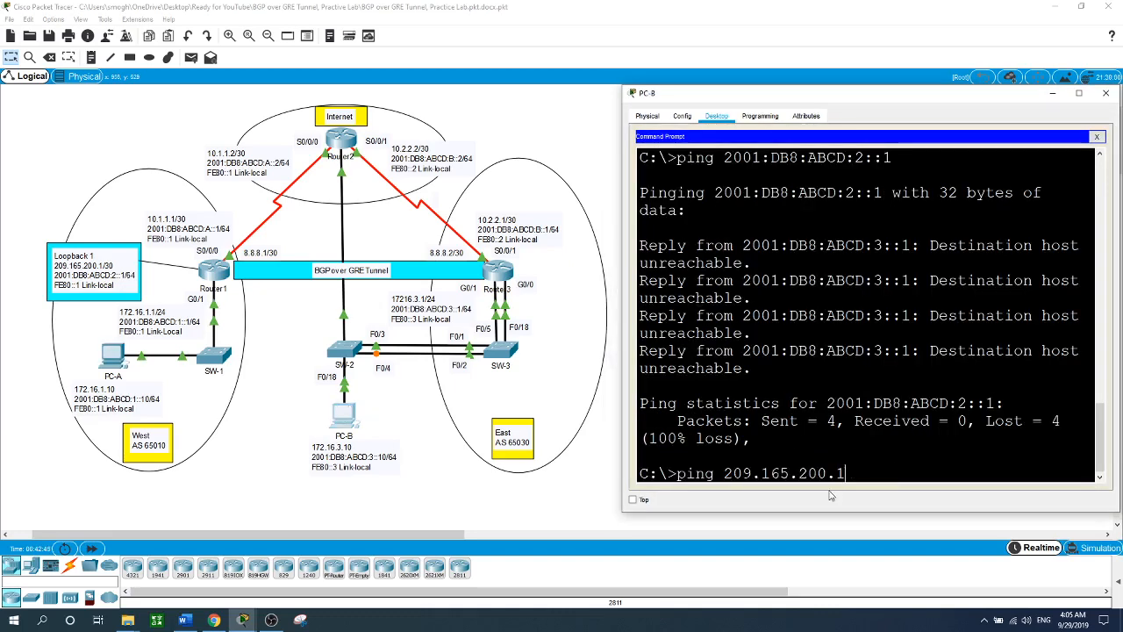
key(Up)
key(Up)
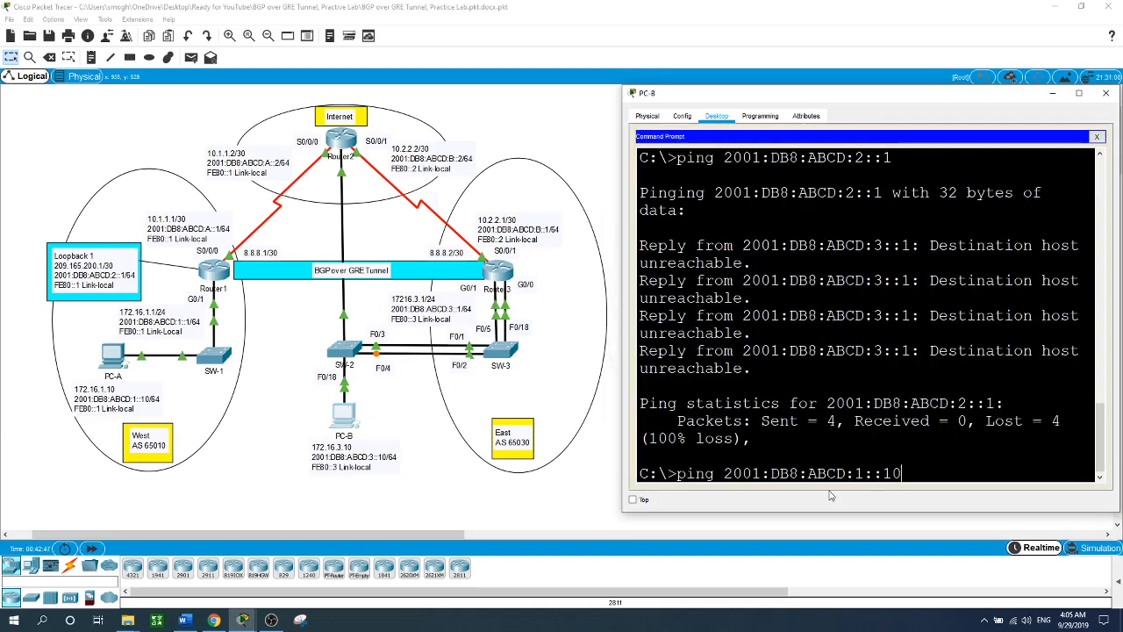
key(Return)
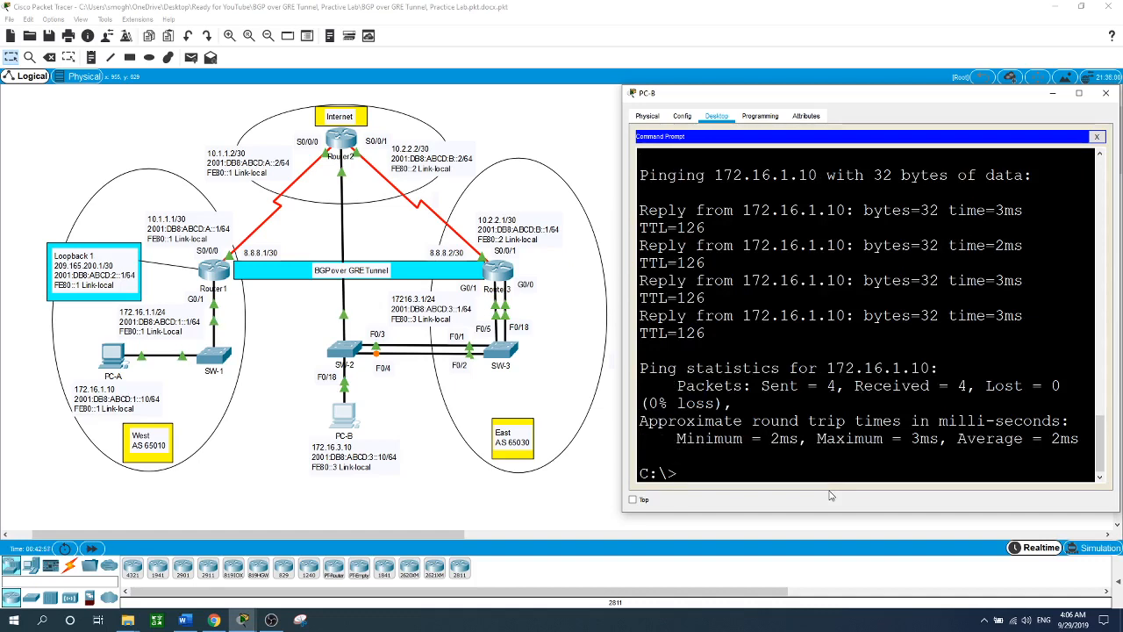
click(582, 147)
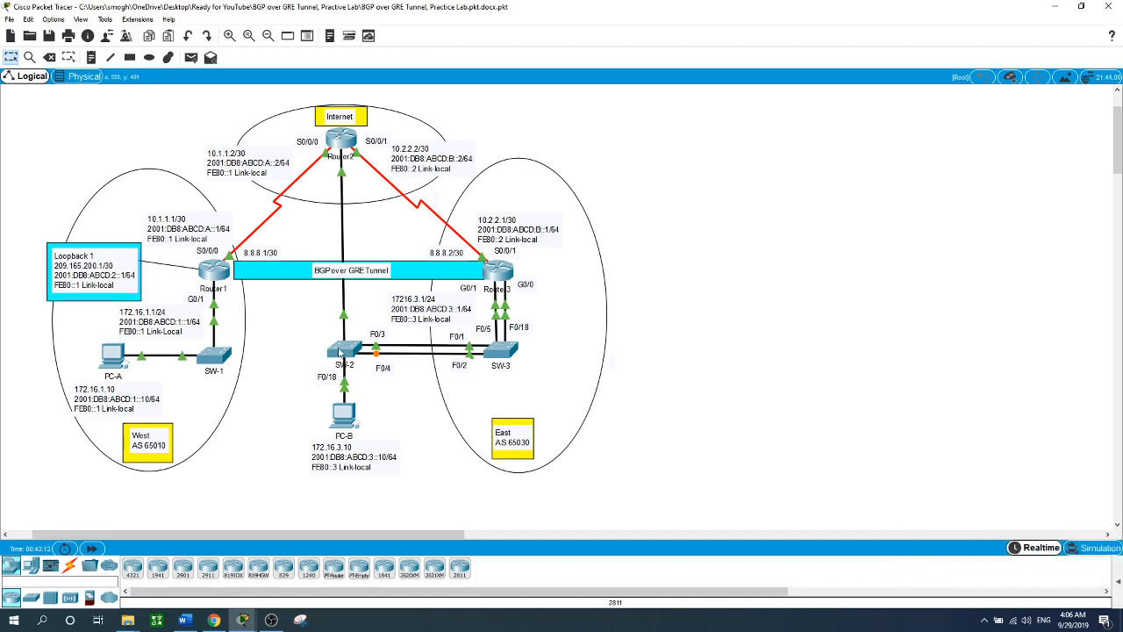
- Open Router1's CLI, enter global configuration, and create extended access list West
click(212, 274)
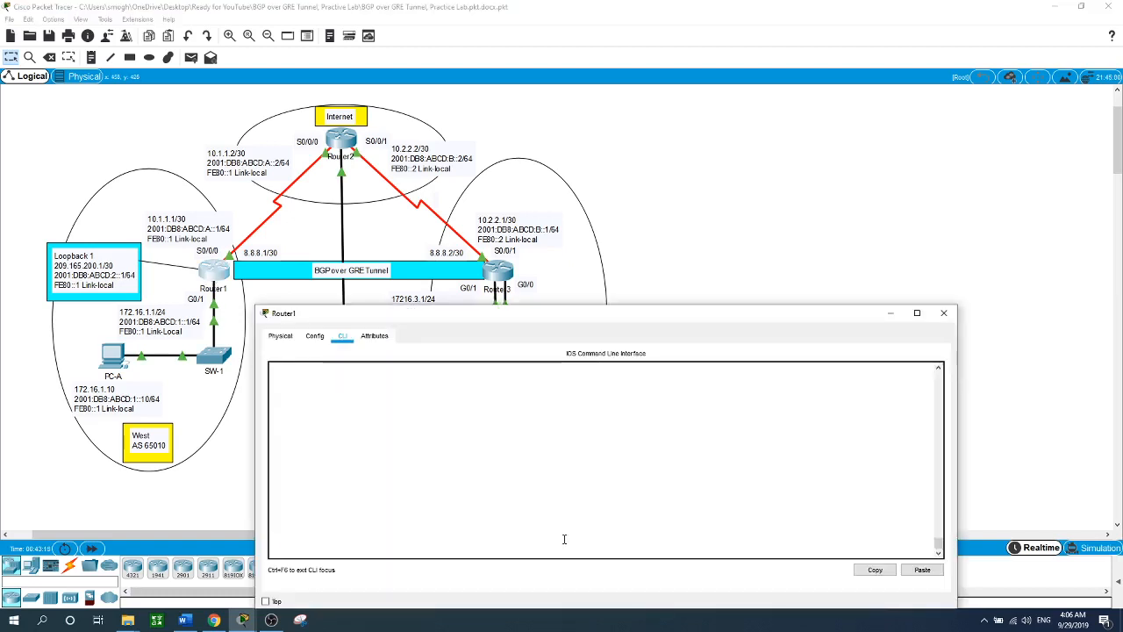
key(Return)
text(en)
key(Return)
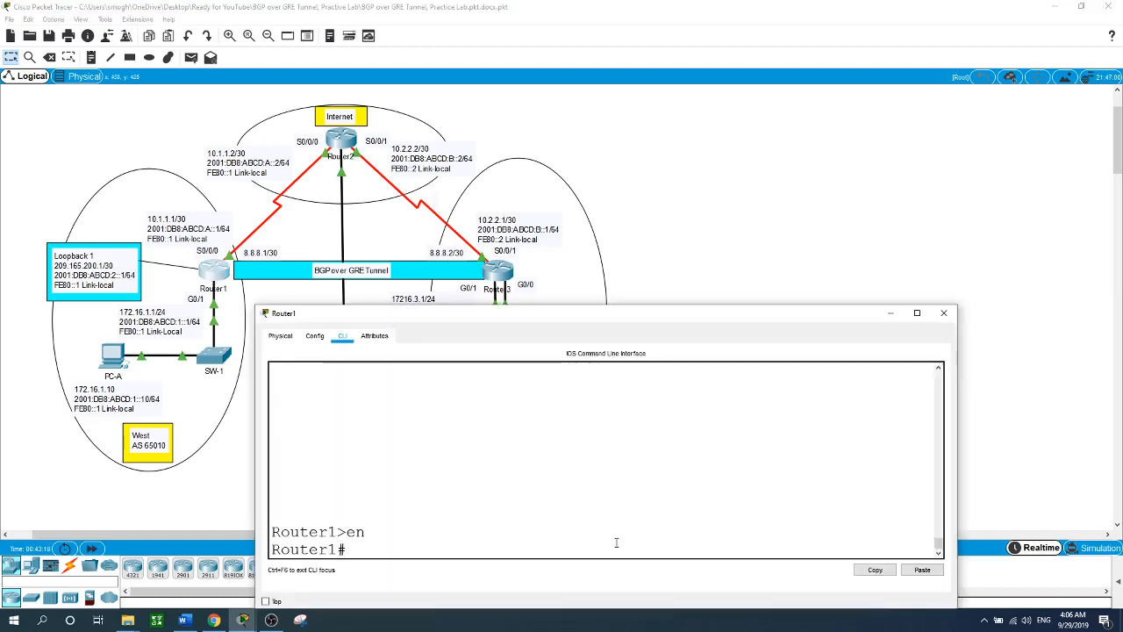
text(conf t)
key(Return)
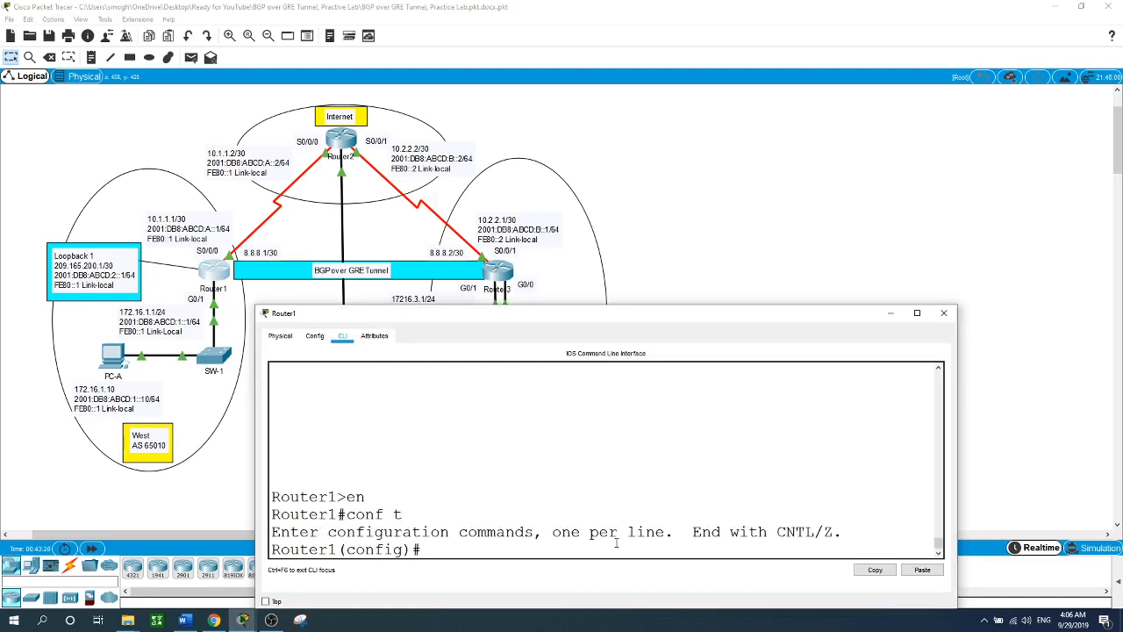
text(ip ac)
key(Tab)
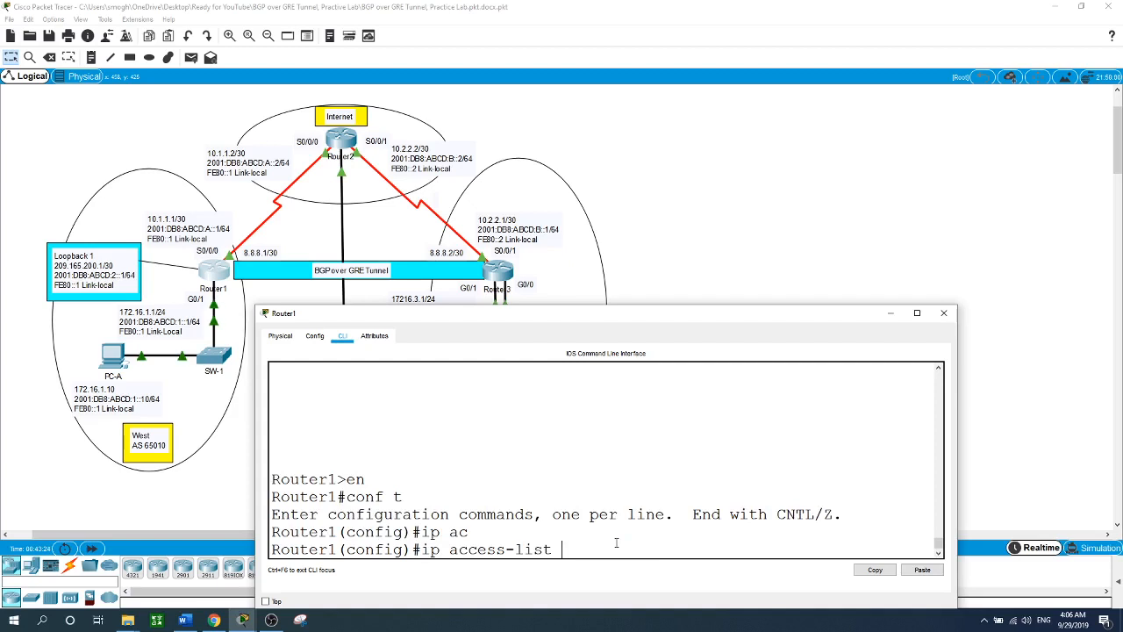
text(ex)
key(Tab)
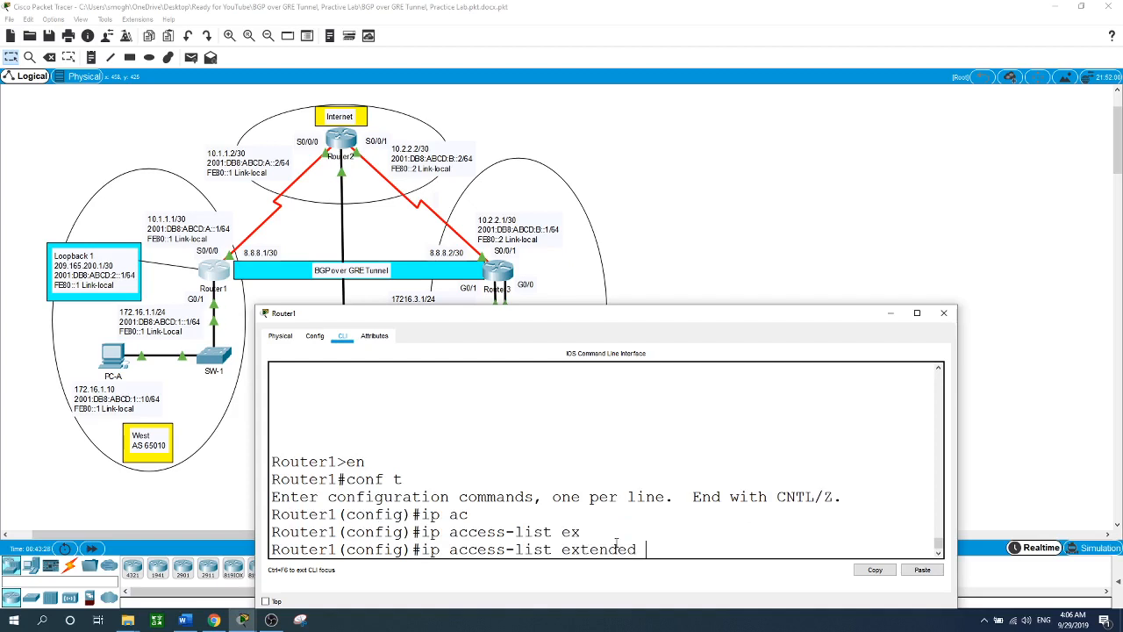
text(West)
key(Return)
- Add West rules 'deny icmp any any echo' and 'permit ip any any', then exit the ACL
text(den)
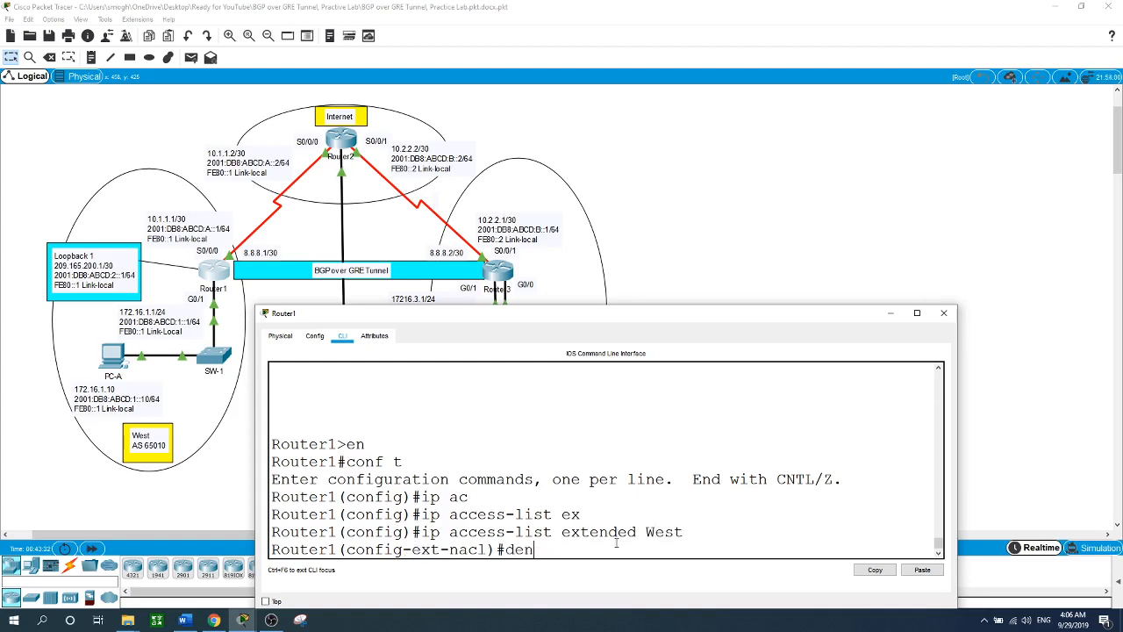
key(Tab)
text(icmp)
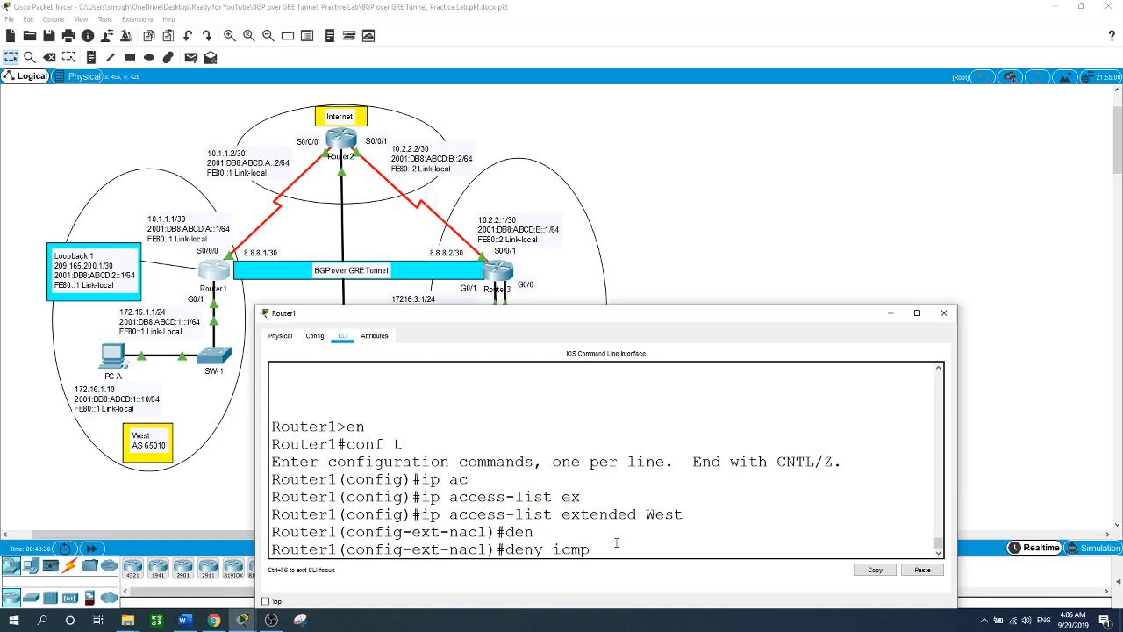
text( any any echo)
key(Return)
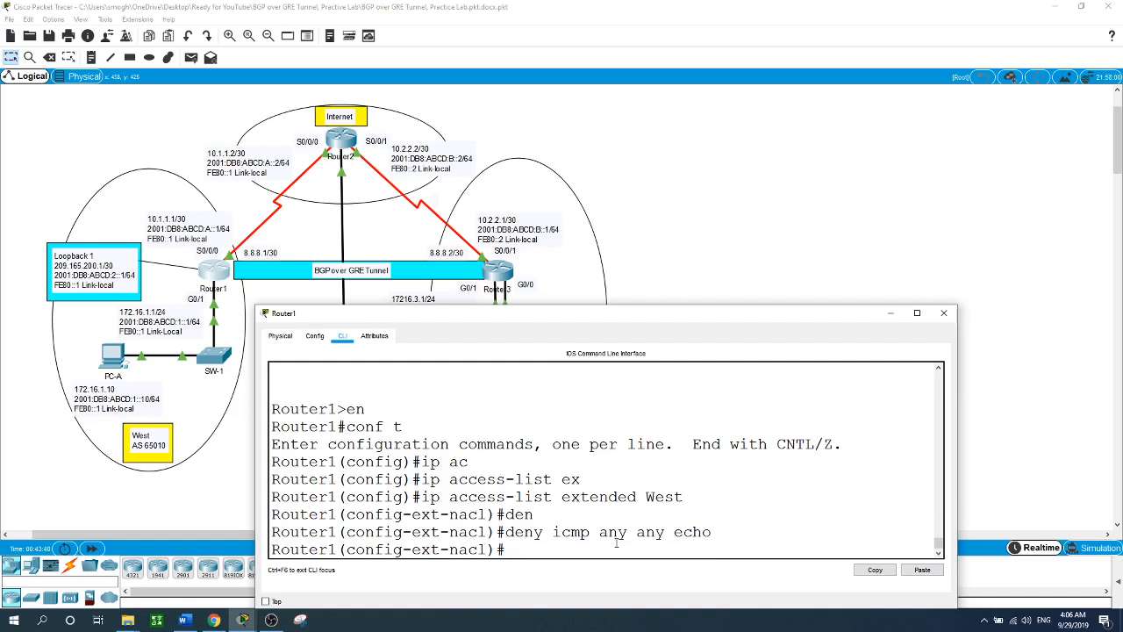
text(per)
key(Tab)
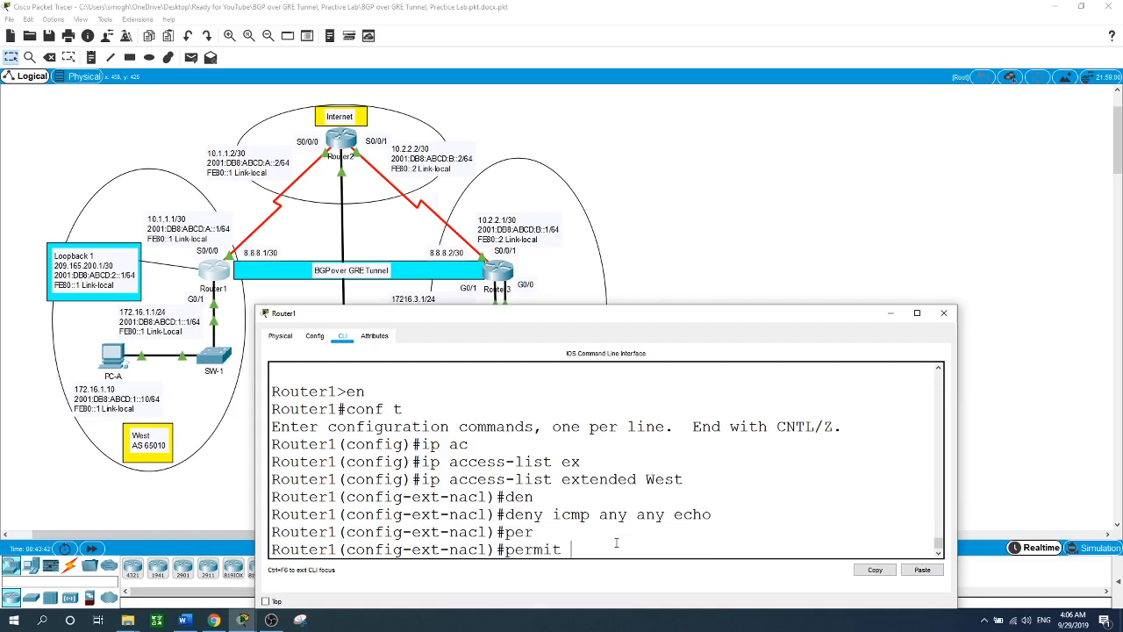
text(ip)
key(Tab)
text(any any)
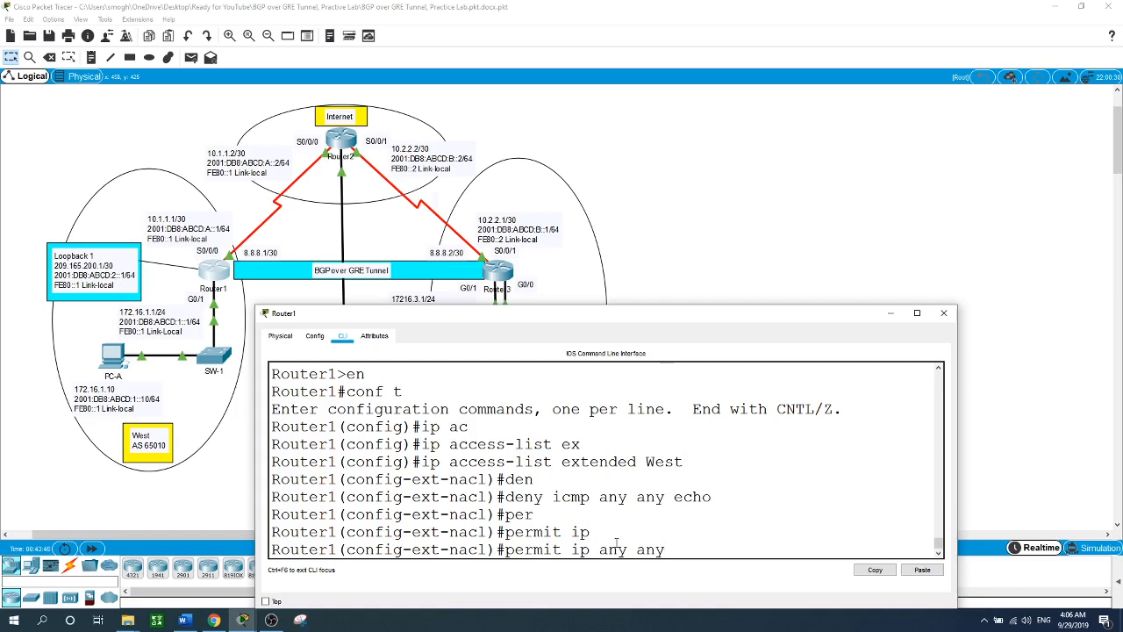
key(Return)
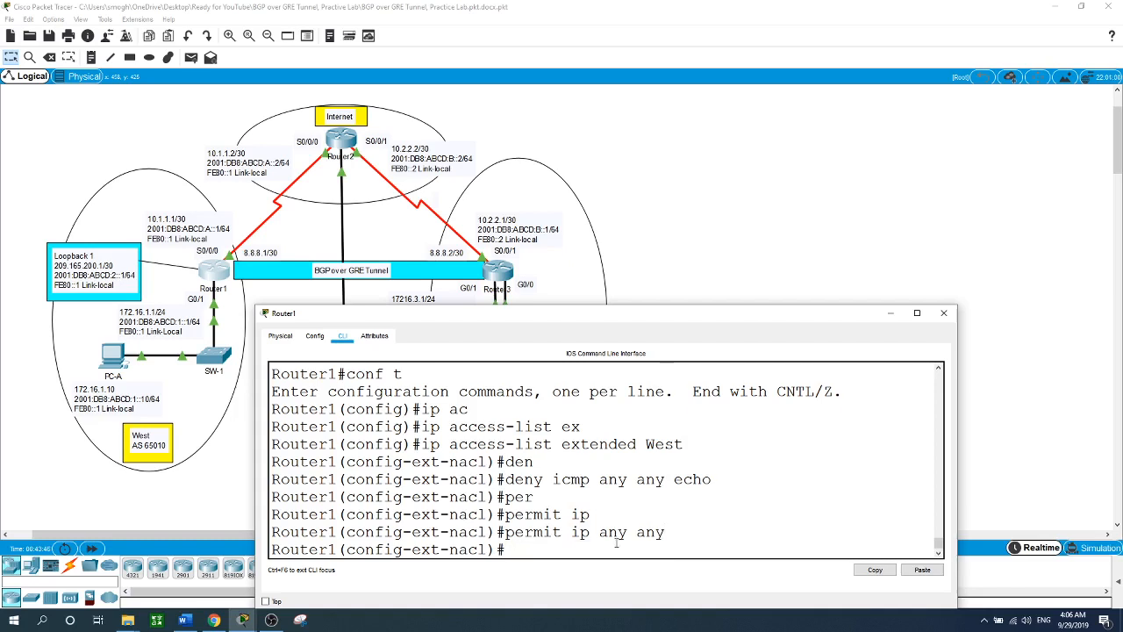
text(exit)
key(Return)
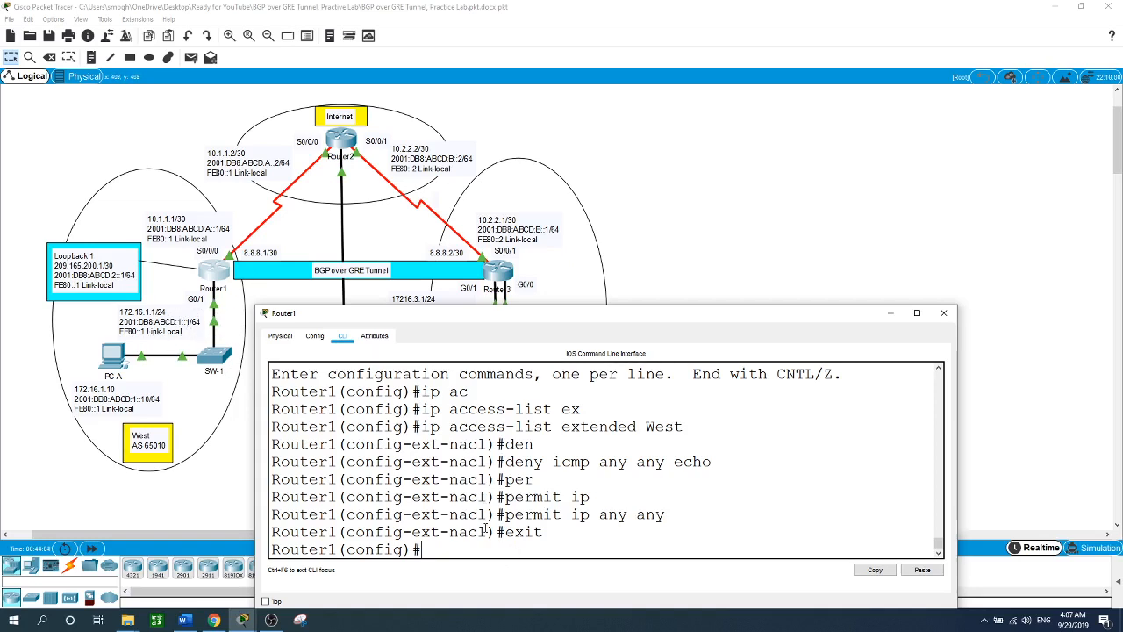
- Apply ACL West outbound on Router1's interface g0/1
text(int g0/)
text(1)
key(Return)
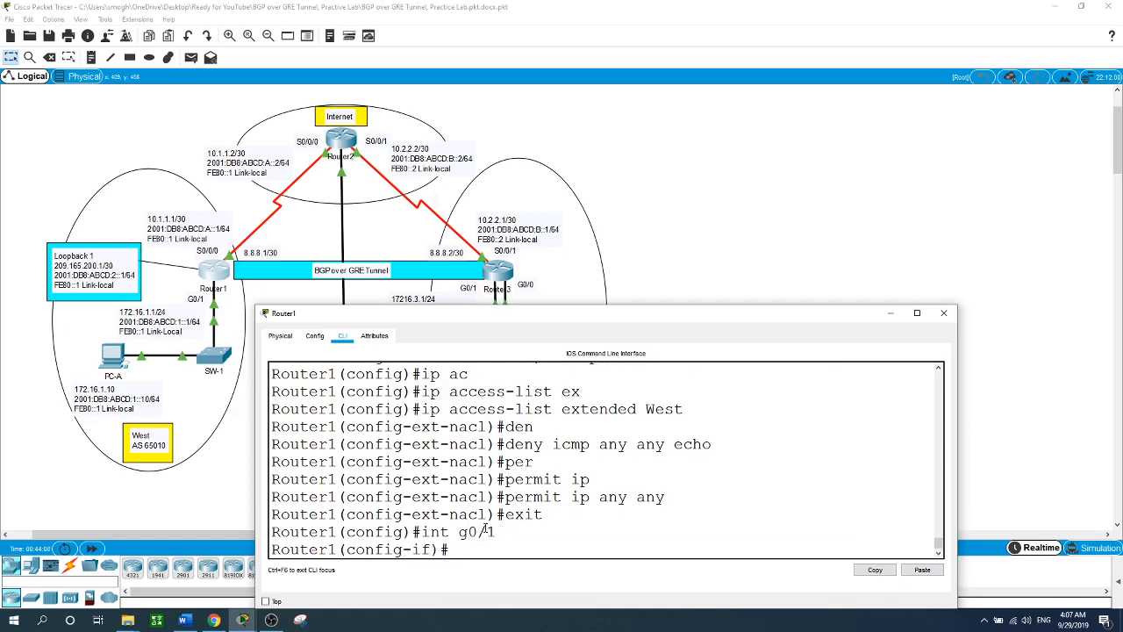
text(ip ac)
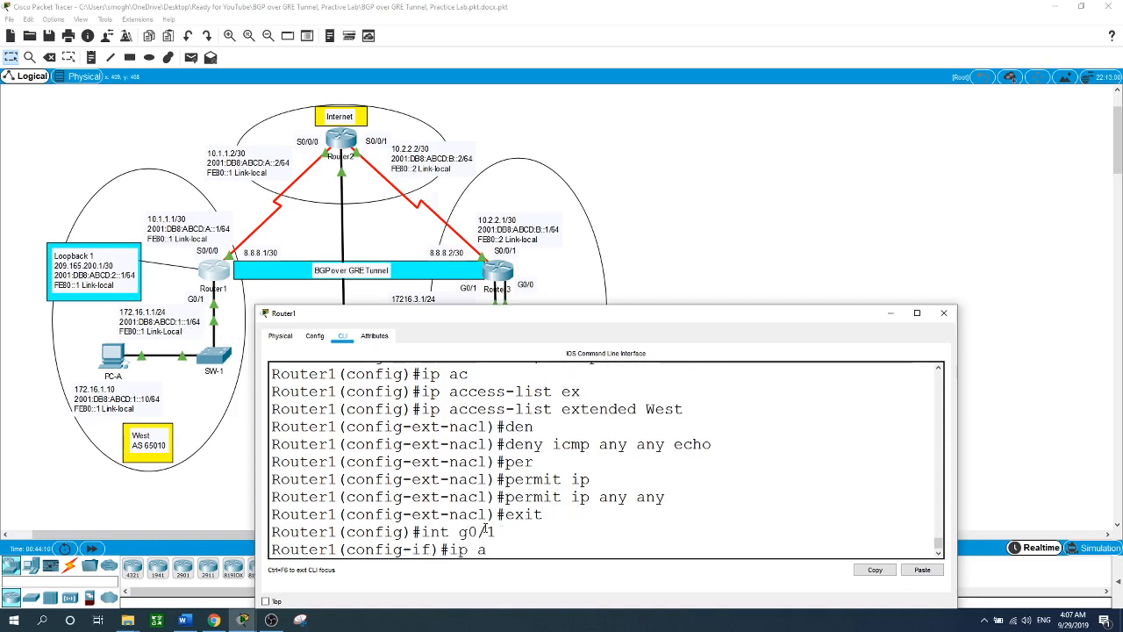
key(Tab)
text(W)
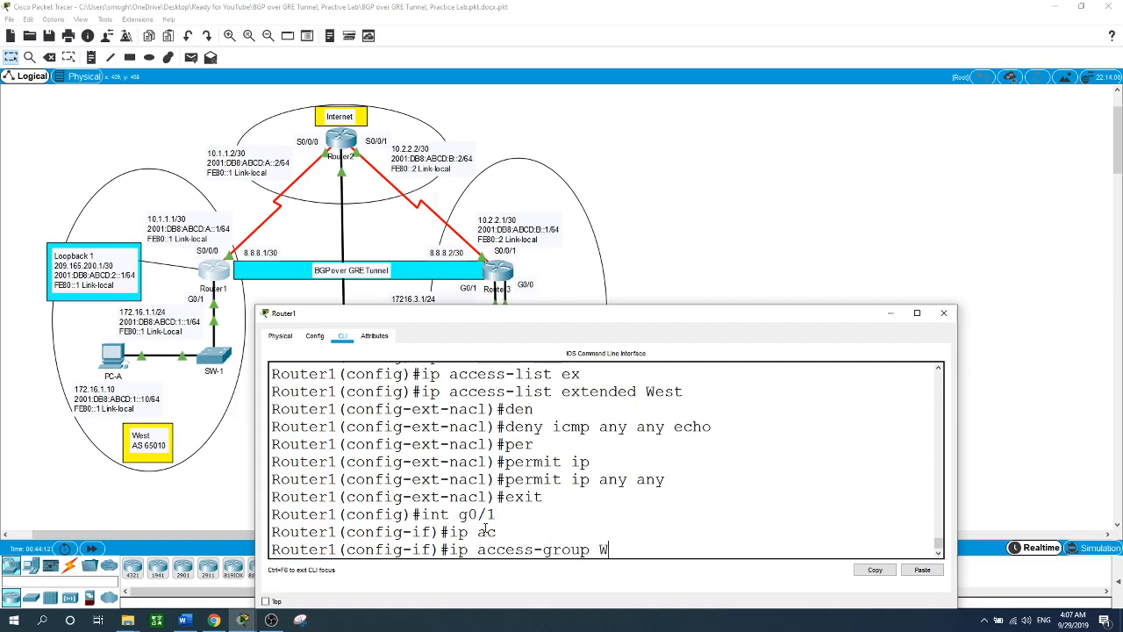
text(est out)
key(Return)
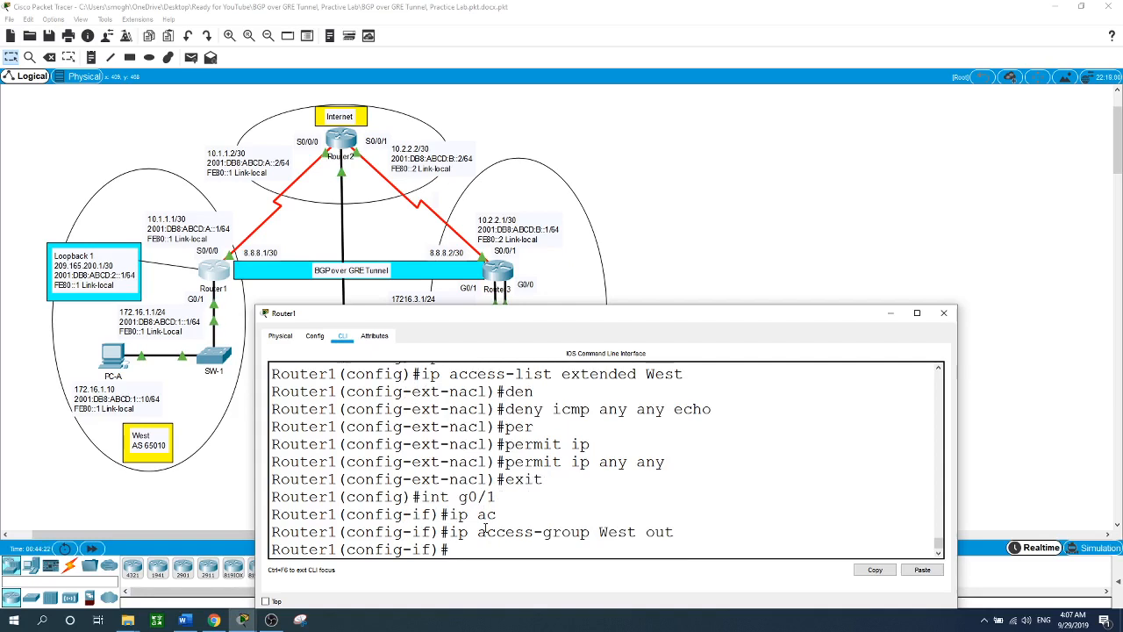
- Rerun 'ping 172.16.1.10' from PC-B's Command Prompt to confirm it is unreachable, then open Router3
click(677, 207)
click(353, 422)
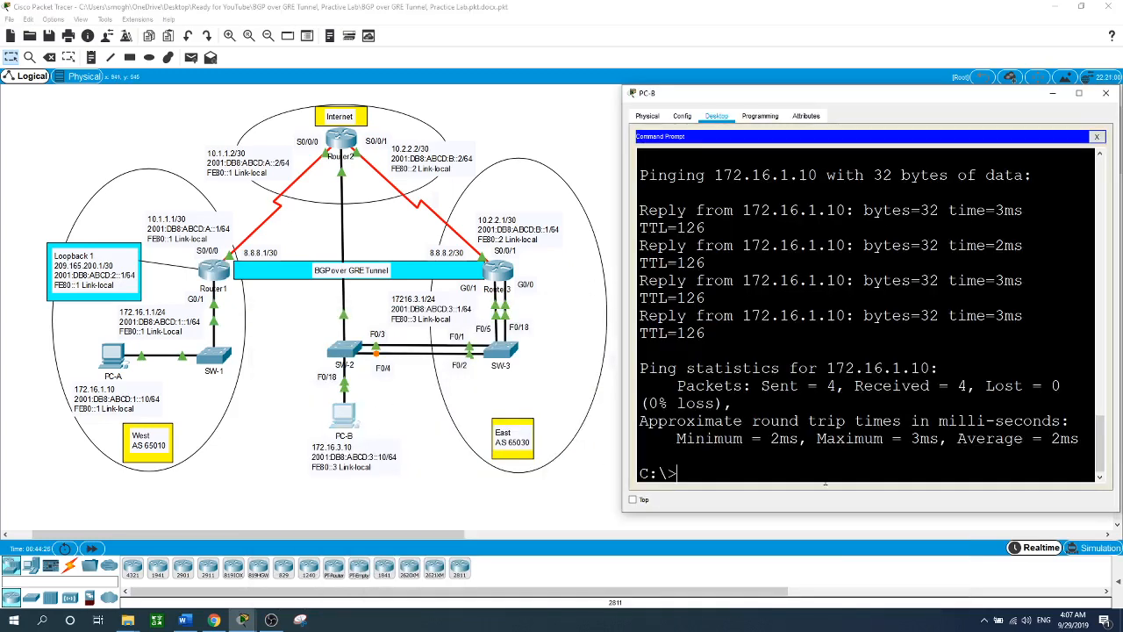
key(Up)
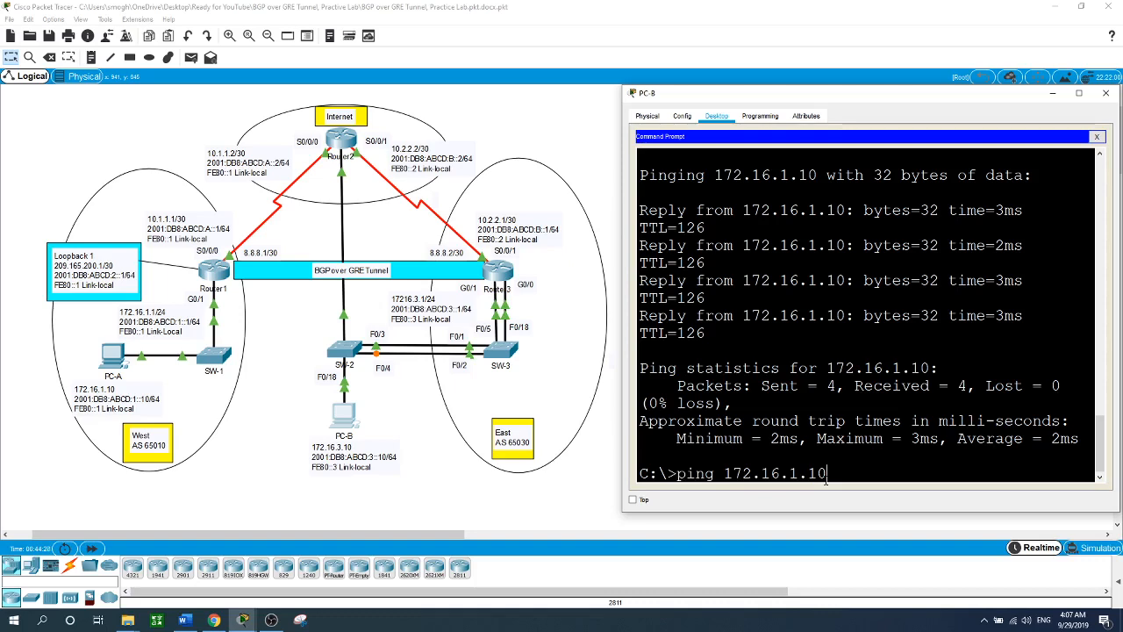
key(Return)
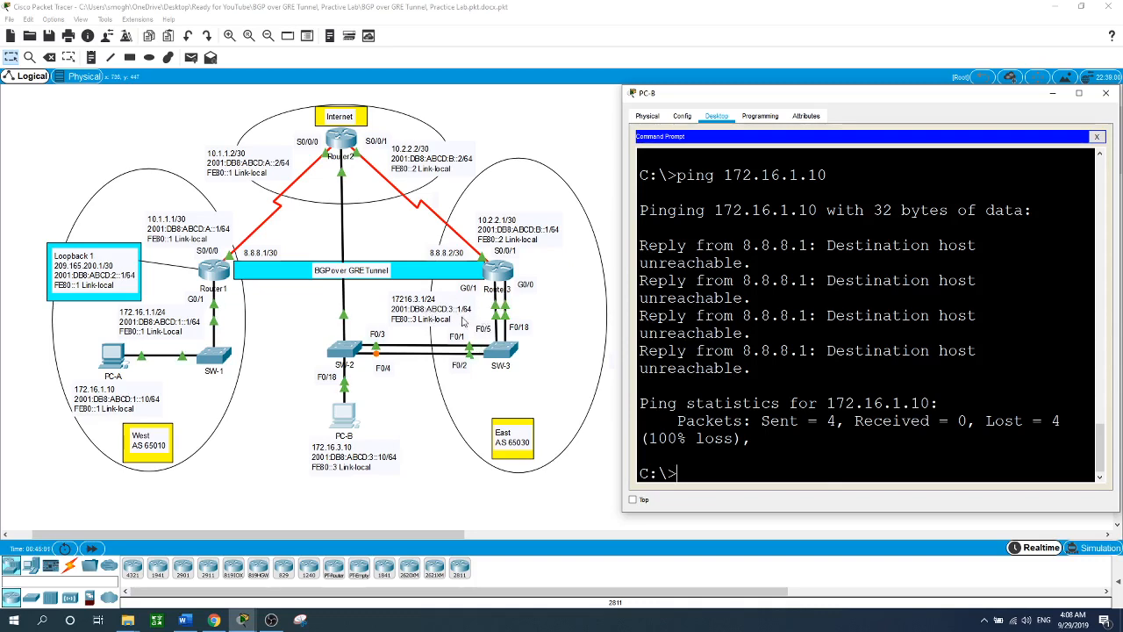
click(502, 279)
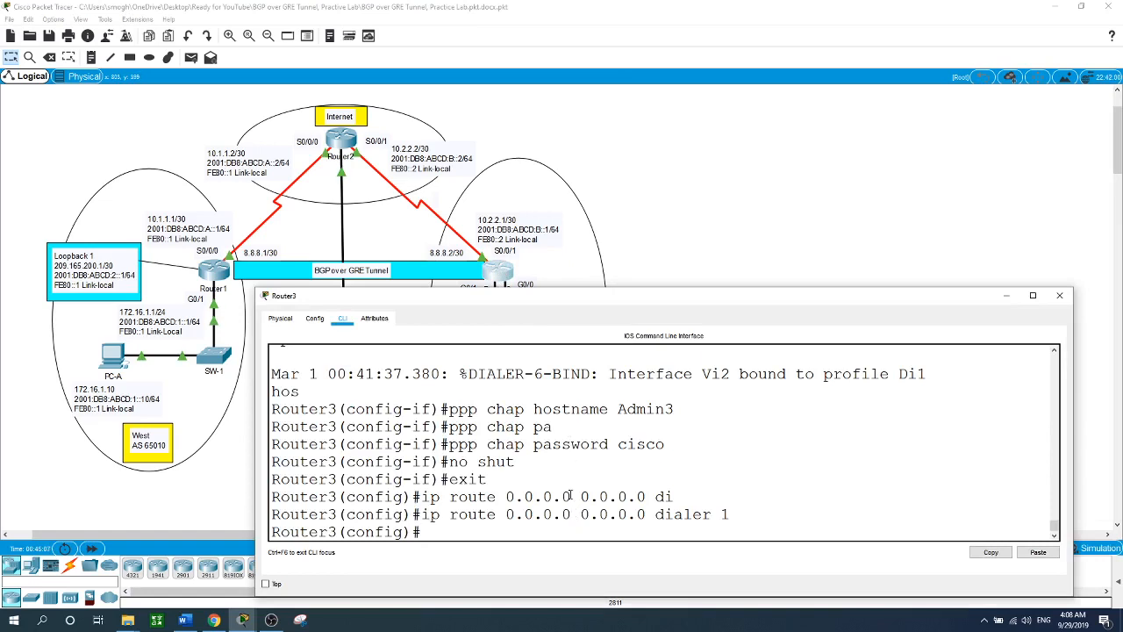
- Create IPv6 ACL East denying ICMP echo-requests to 2001:DB8:ABCD:3::/64
text(ipv6 acc)
key(Tab)
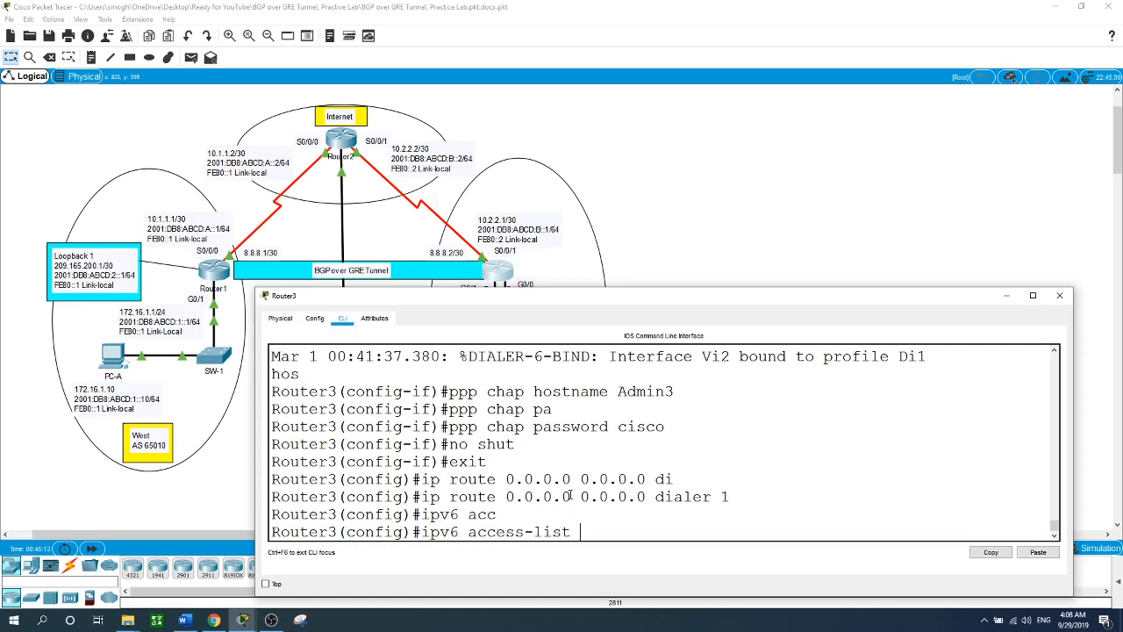
text(East)
key(Return)
text(deny)
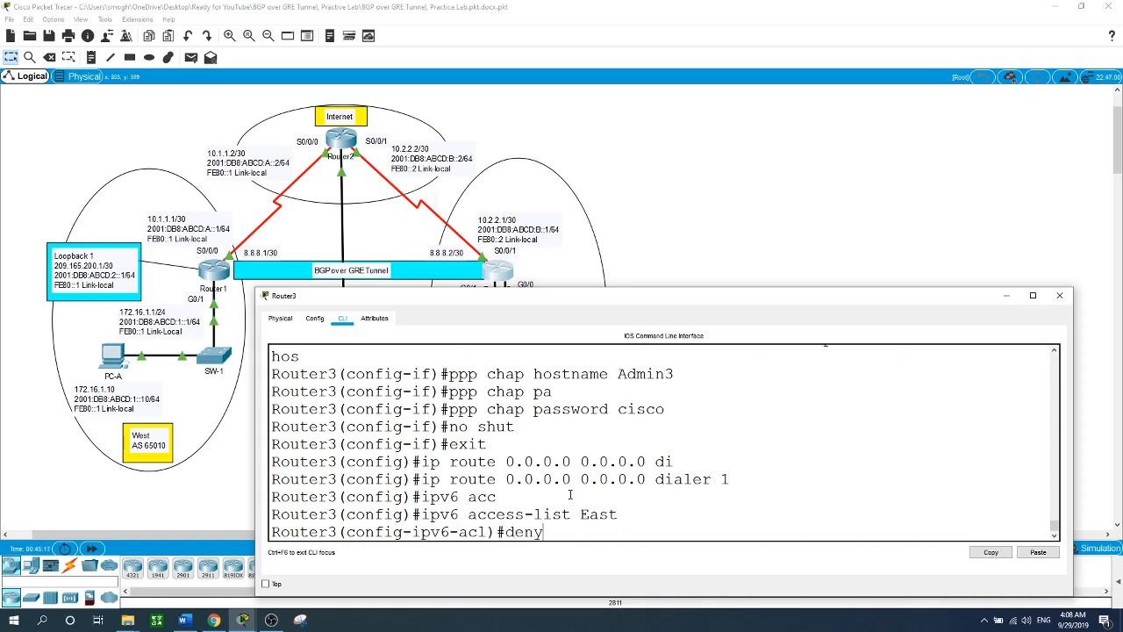
text( icmp any 2001:DB8:ABCD)
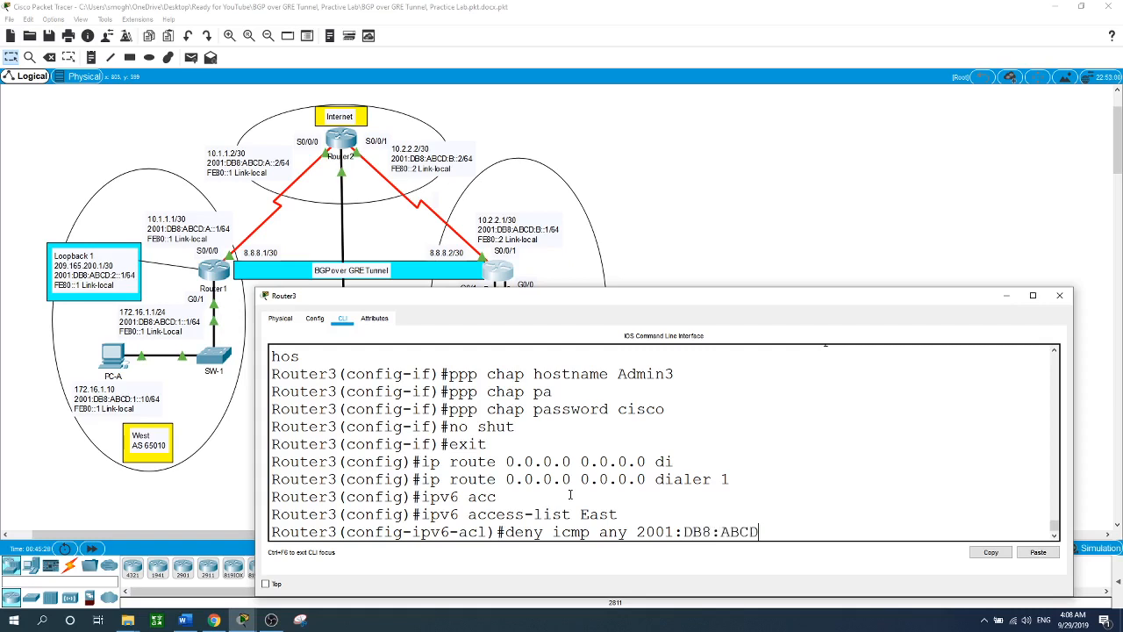
text(:3::/64 echo-re)
key(Tab)
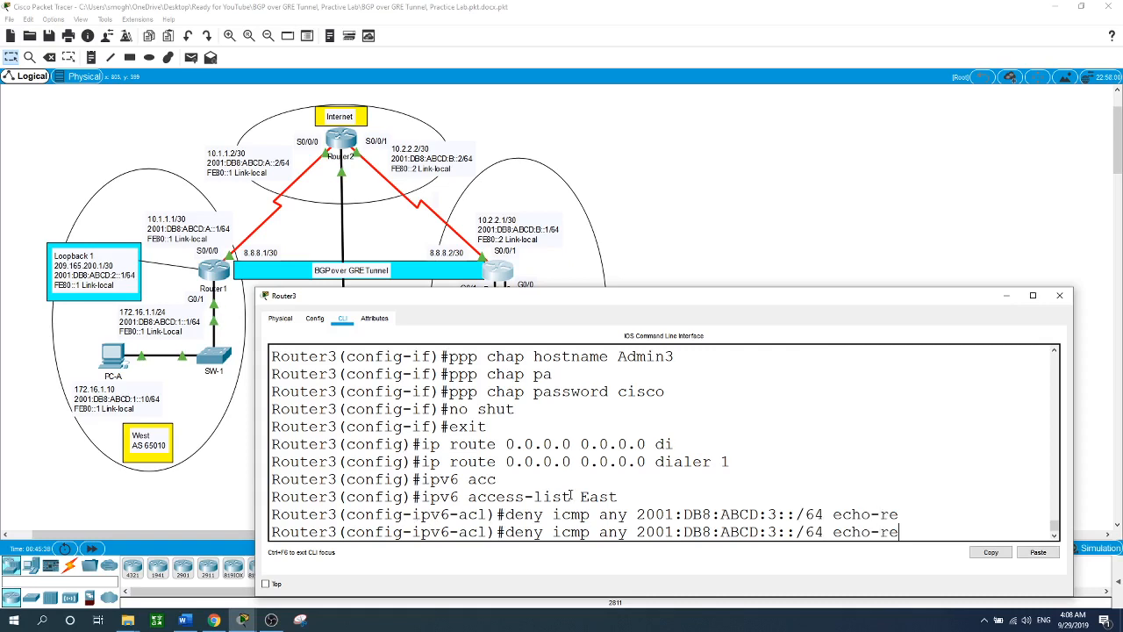
text(q)
key(Tab)
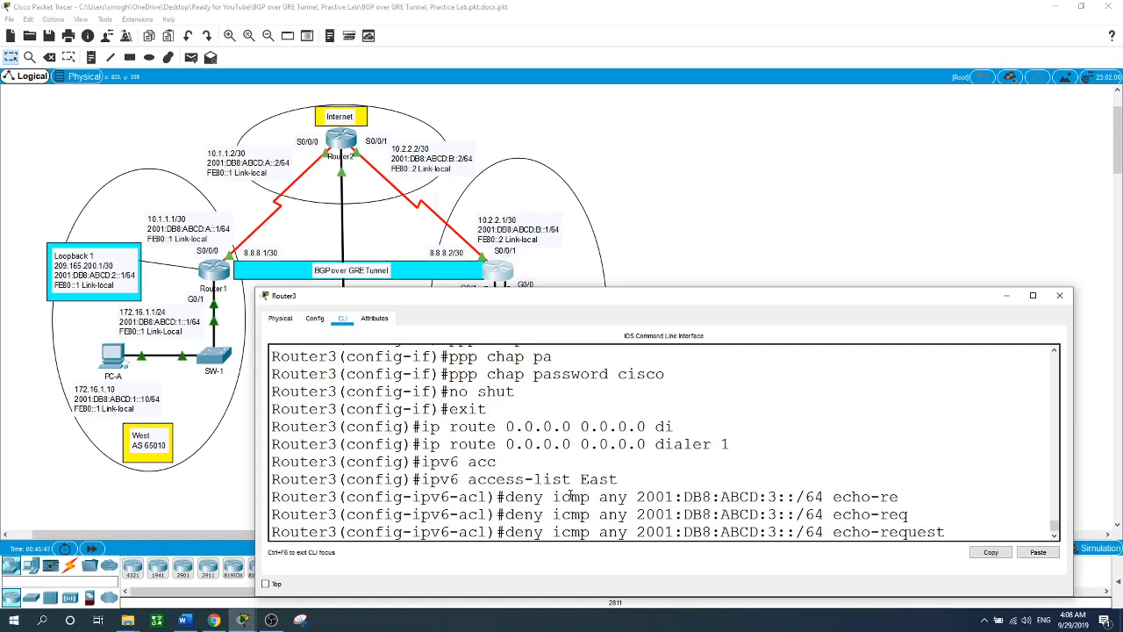
key(Return)
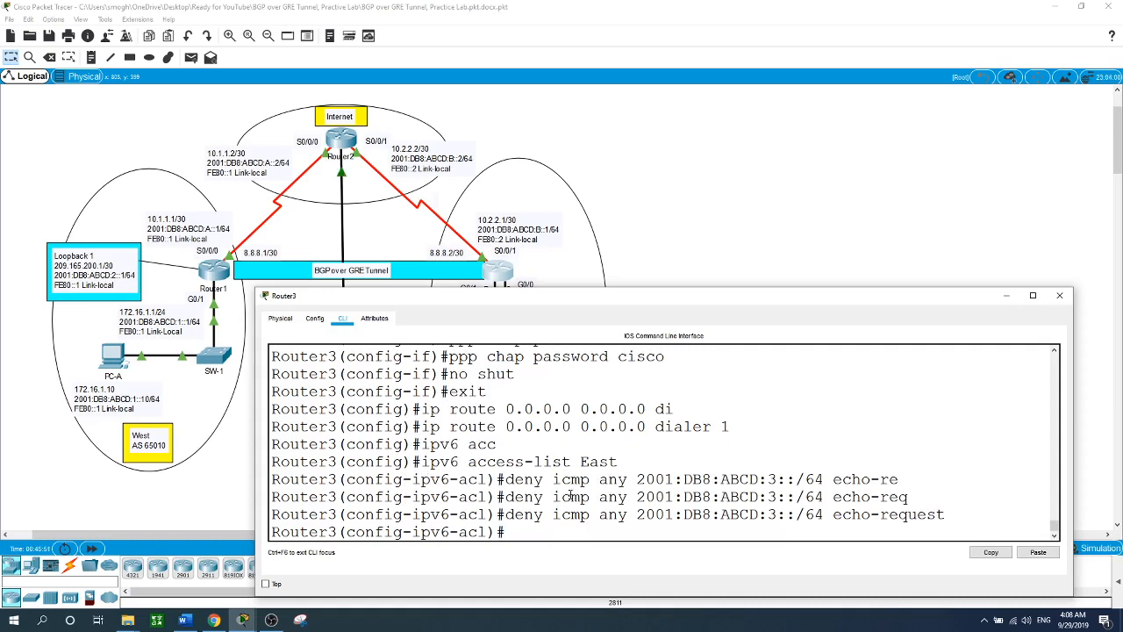
- Add 'permit ipv6 any any' to ACL East and leave the ACL configuration
text(perm)
key(Tab)
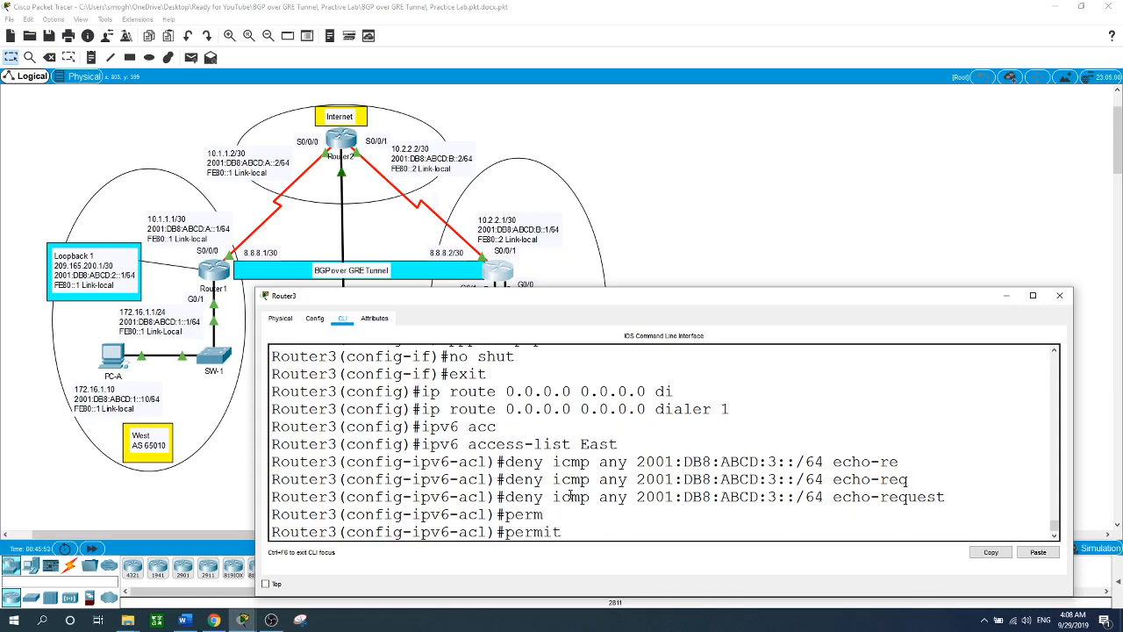
text(ipv6 any any)
key(Return)
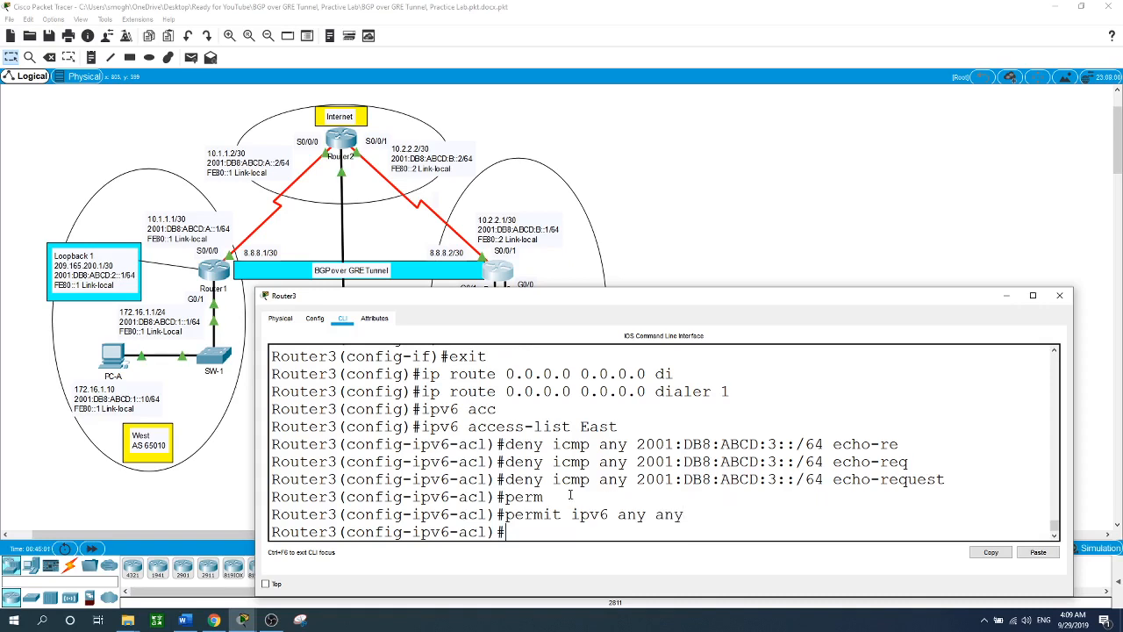
text(exit)
key(Return)
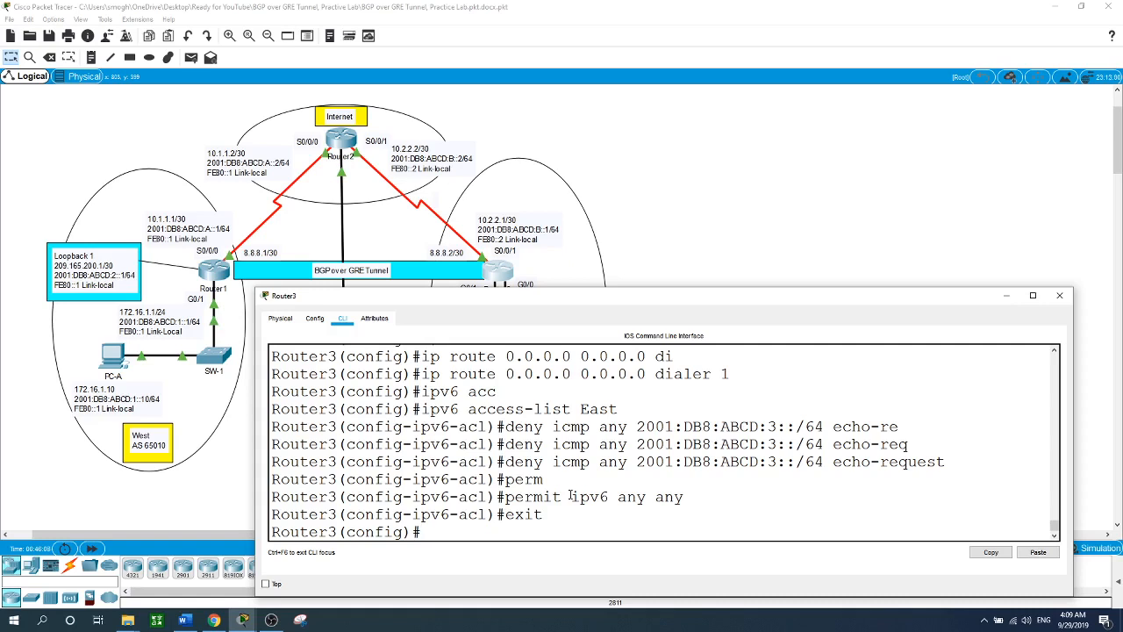
- Apply ACL East outbound on Router3's g0/1 with 'ipv6 traffic-filter East out', then close the window
text(int g0/1)
key(Return)
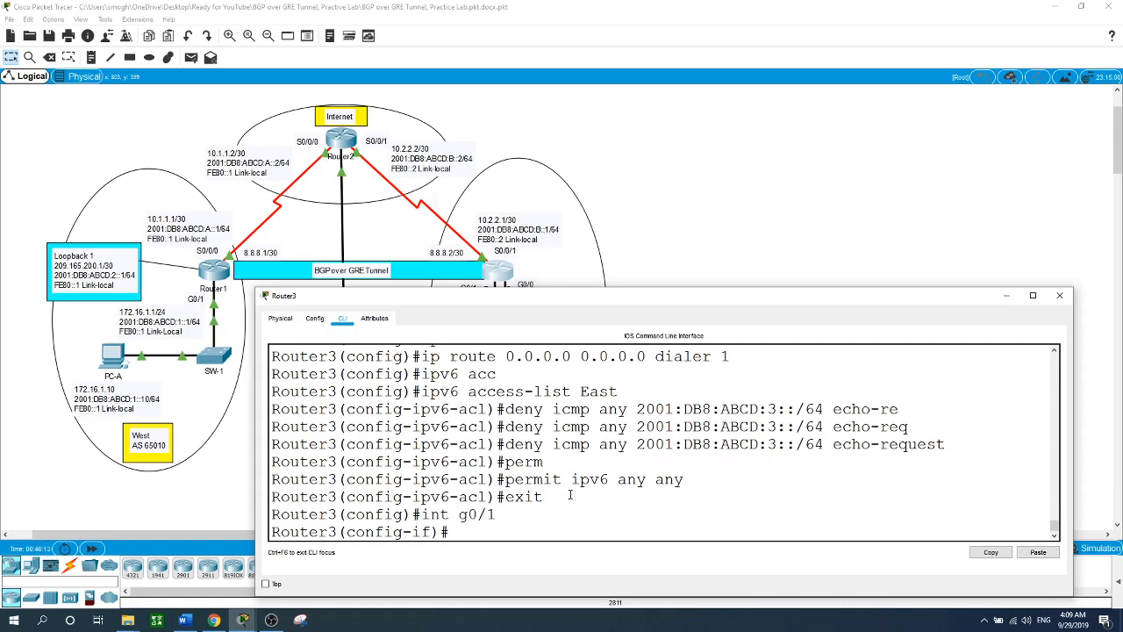
text(ipv6 tr)
key(Tab)
text(e)
key(BackSpace)
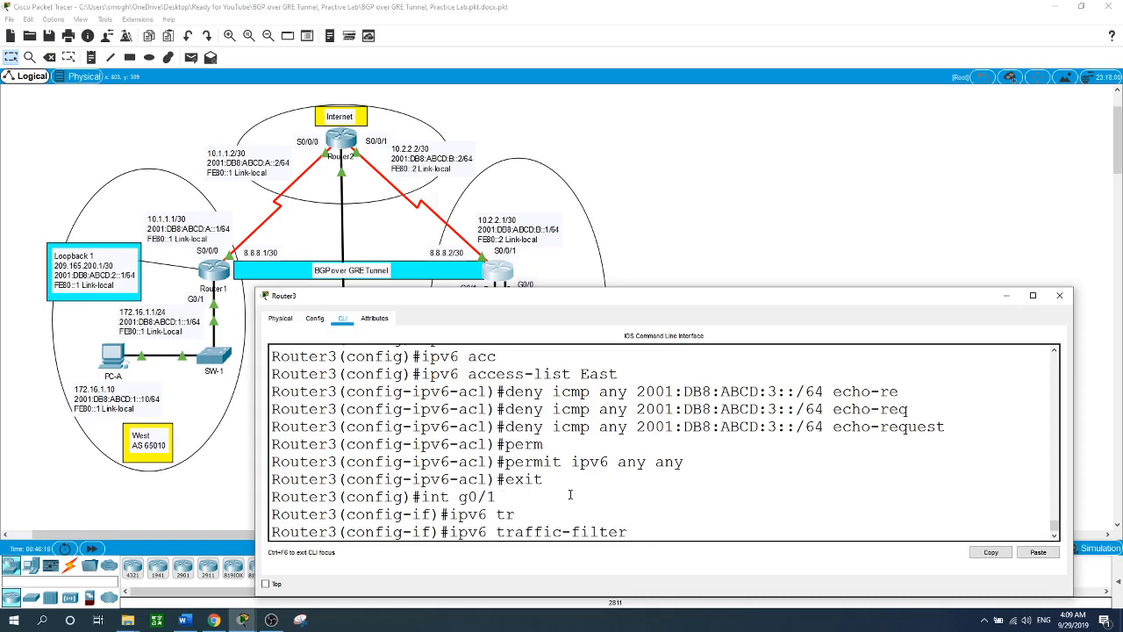
text(East out)
key(Return)
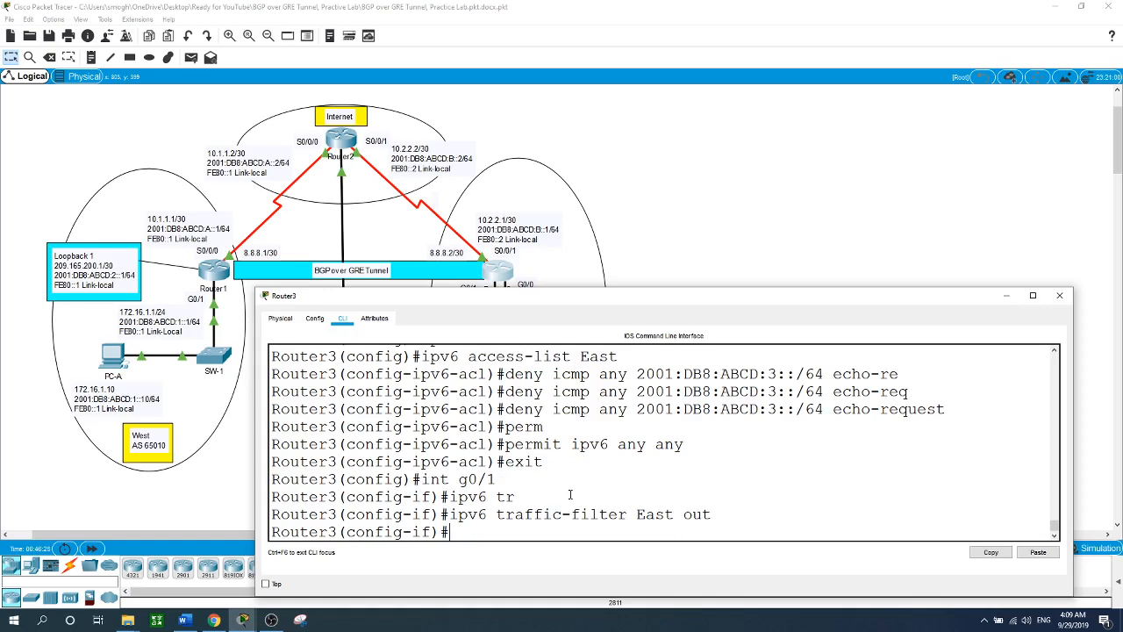
click(693, 207)
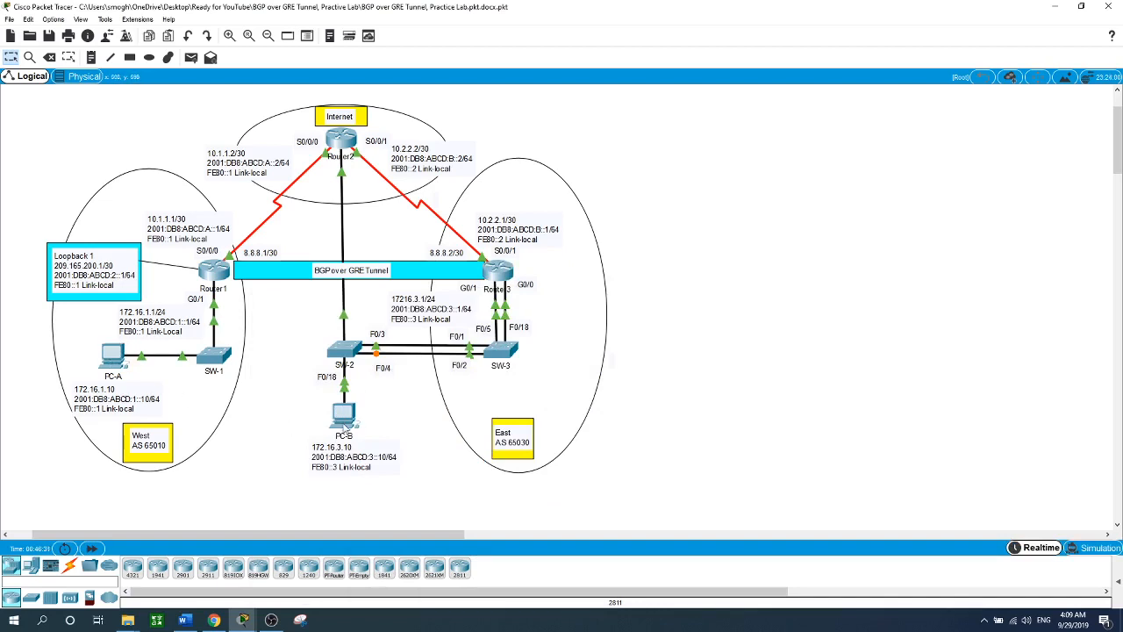
- Reopen Router1's configuration window to show its West ACL setup
mouse_move(347, 426)
click(220, 272)
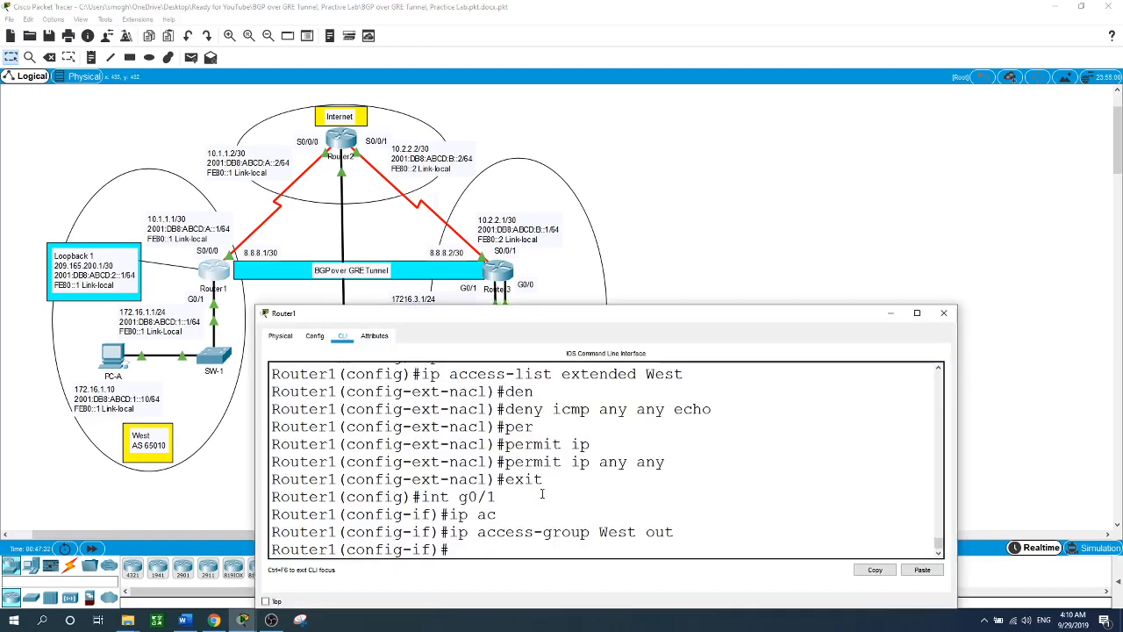
- Return to global configuration and create standard access list ACCESS on Router1
text(exit)
key(Return)
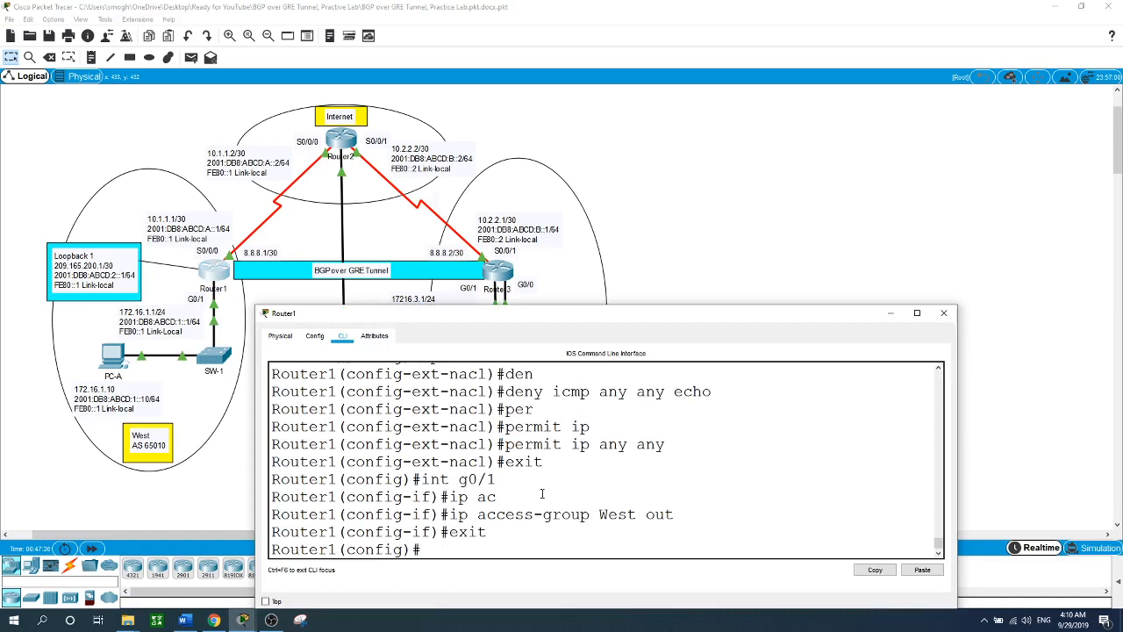
text(ip ac)
key(Tab)
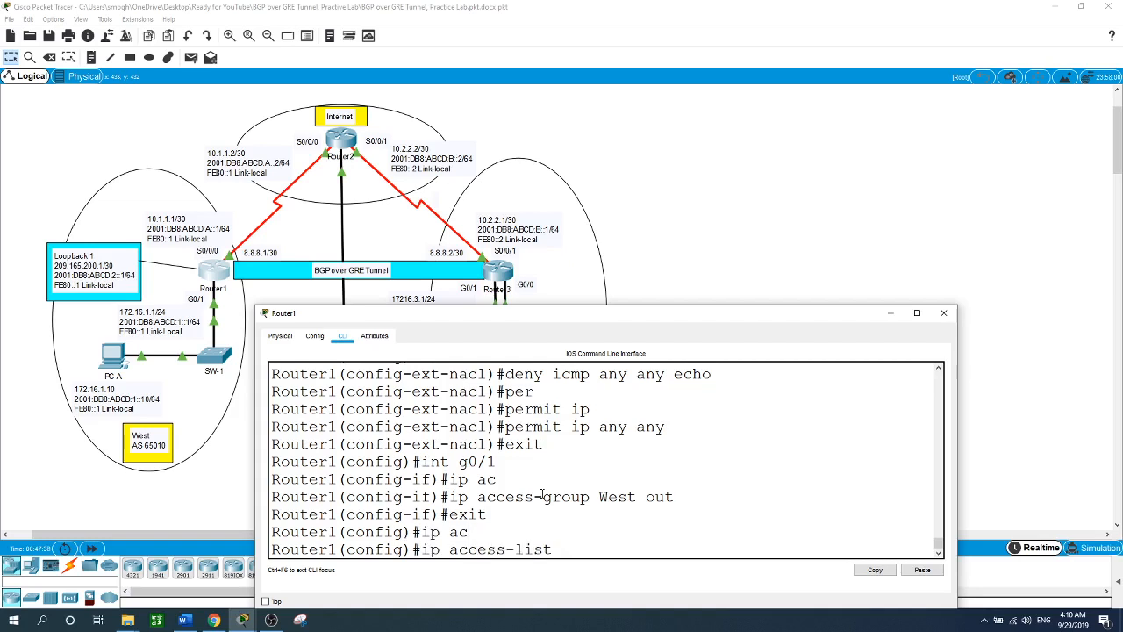
text(st)
key(Tab)
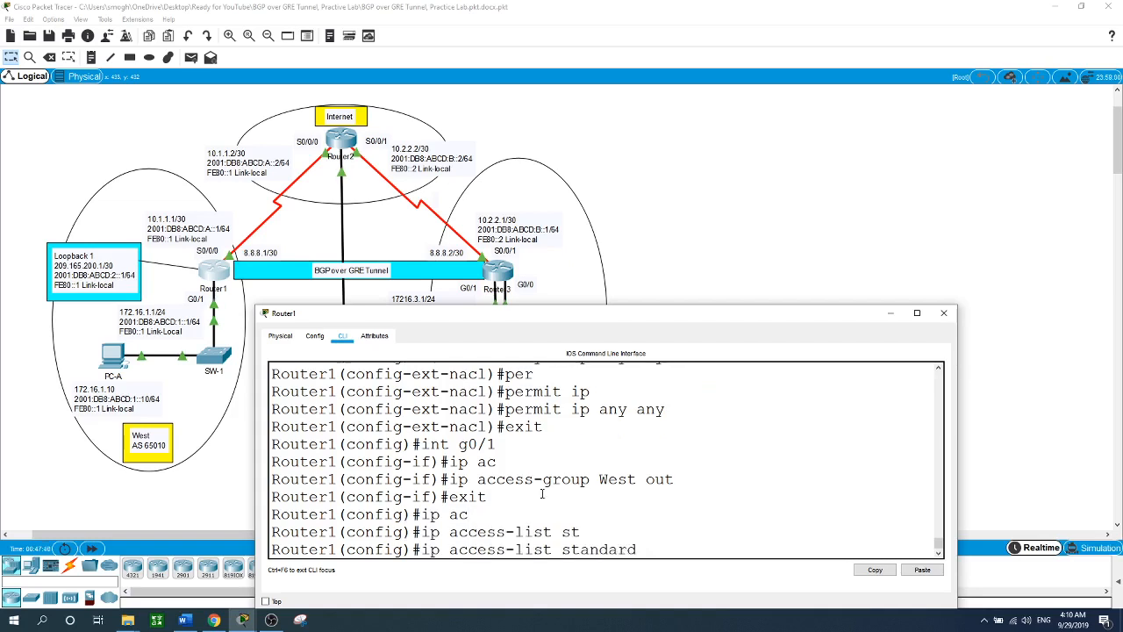
text(ACCCC)
key(BackSpace)
key(BackSpace)
text(ESS)
key(Return)
- Add 'permit 172.16.1.0 0.0.0.255' to ACL ACCESS and exit the ACL
text(per)
key(Tab)
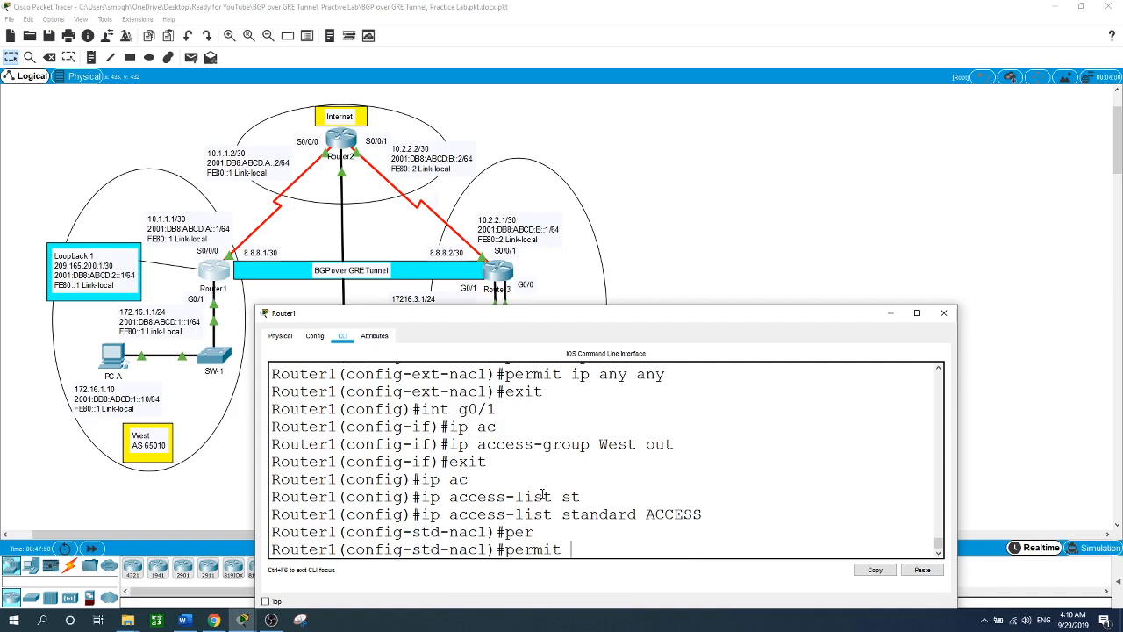
text(172.16.1.0 0.0.0.255)
key(Return)
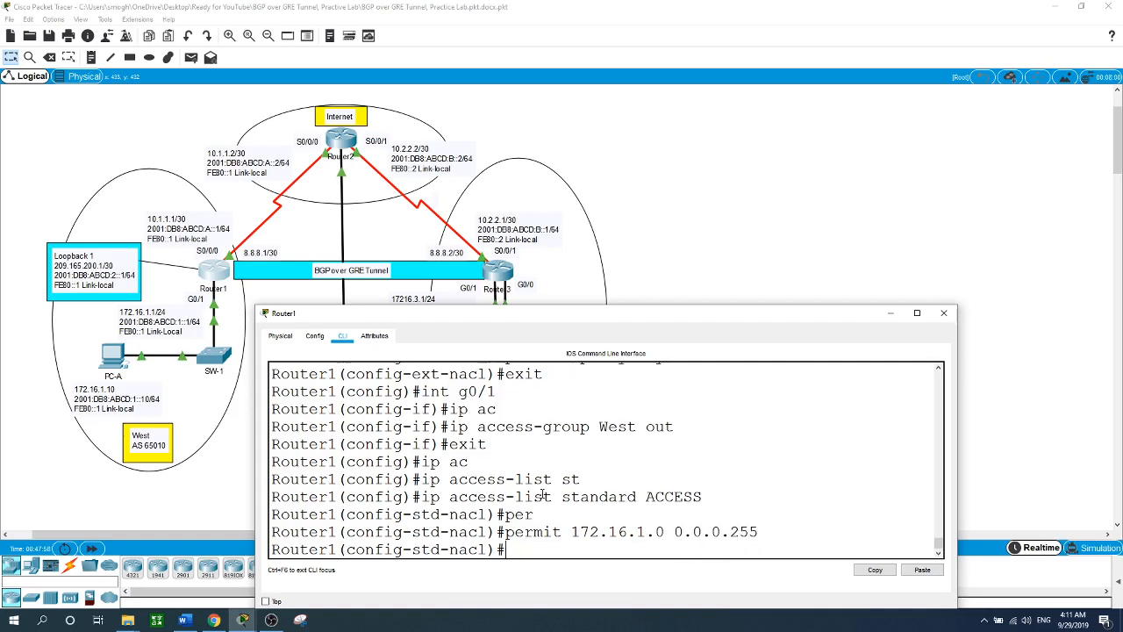
text(exit)
key(Return)
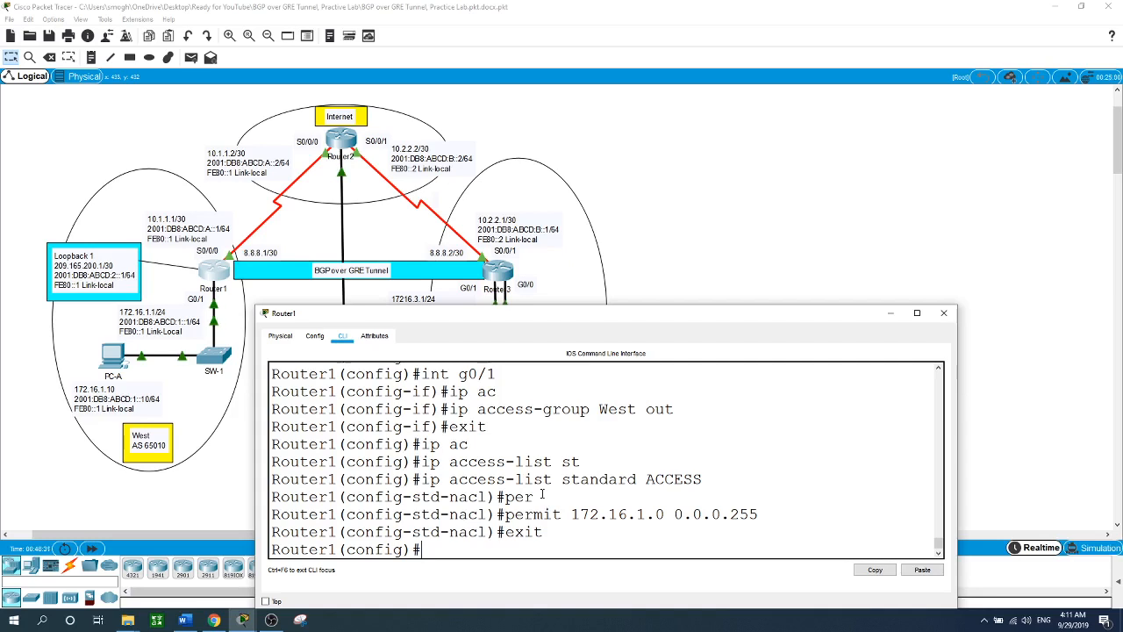
- Enter 'snmp-server view SNMP-RO iso included' and a v3 priv group reading SNMP-RO with access ACCESS
text(snmp-server)
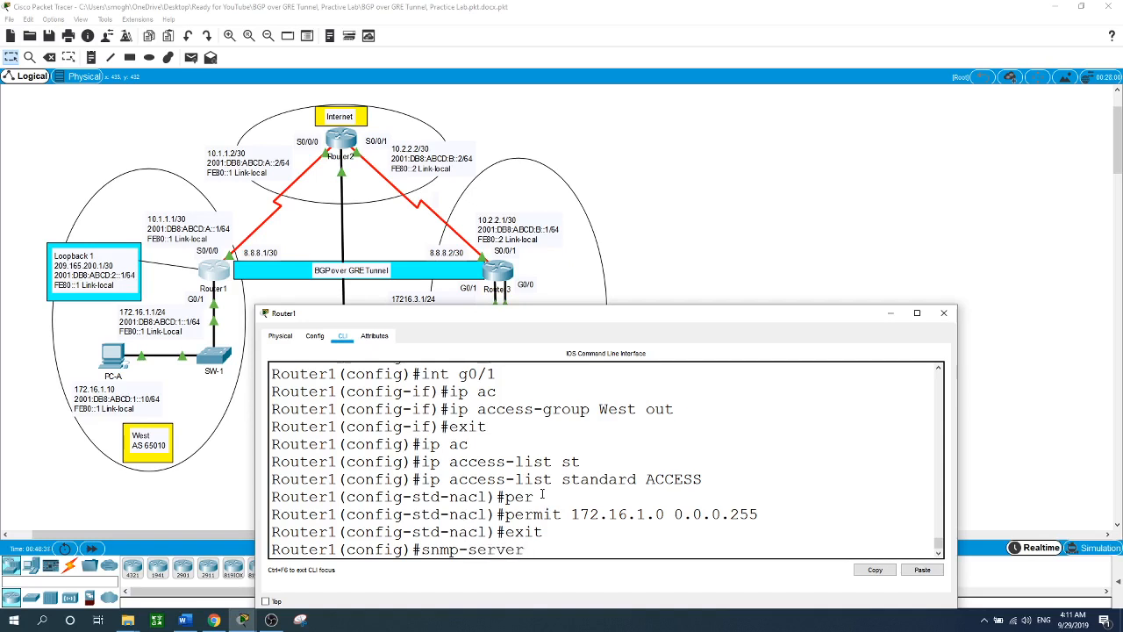
text( view SNMP-RO iso)
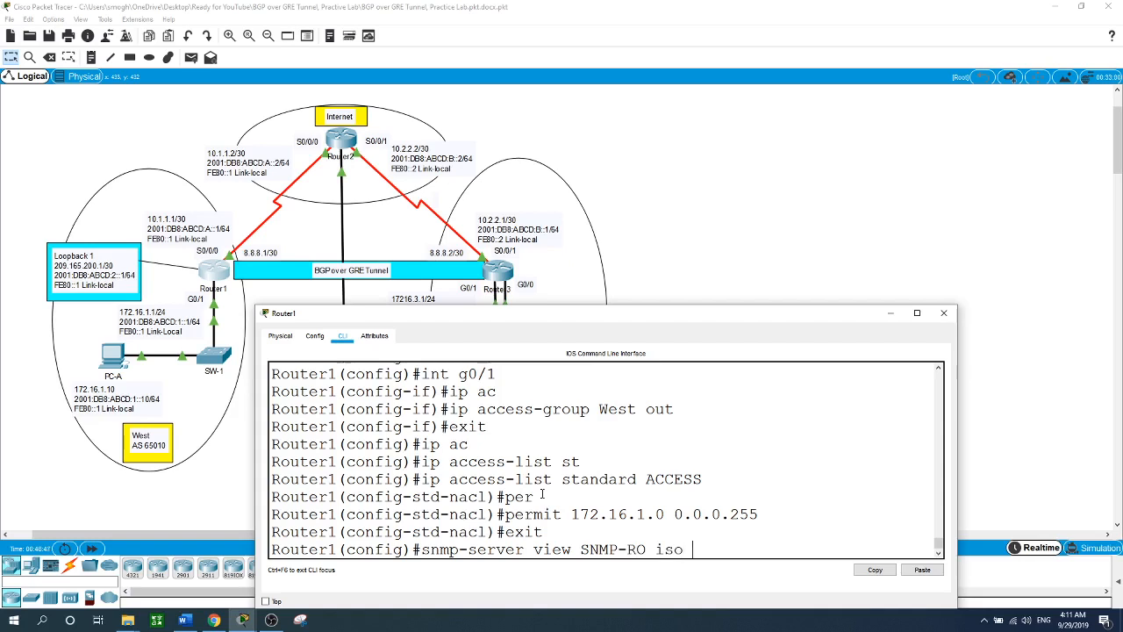
text( included)
key(Return)
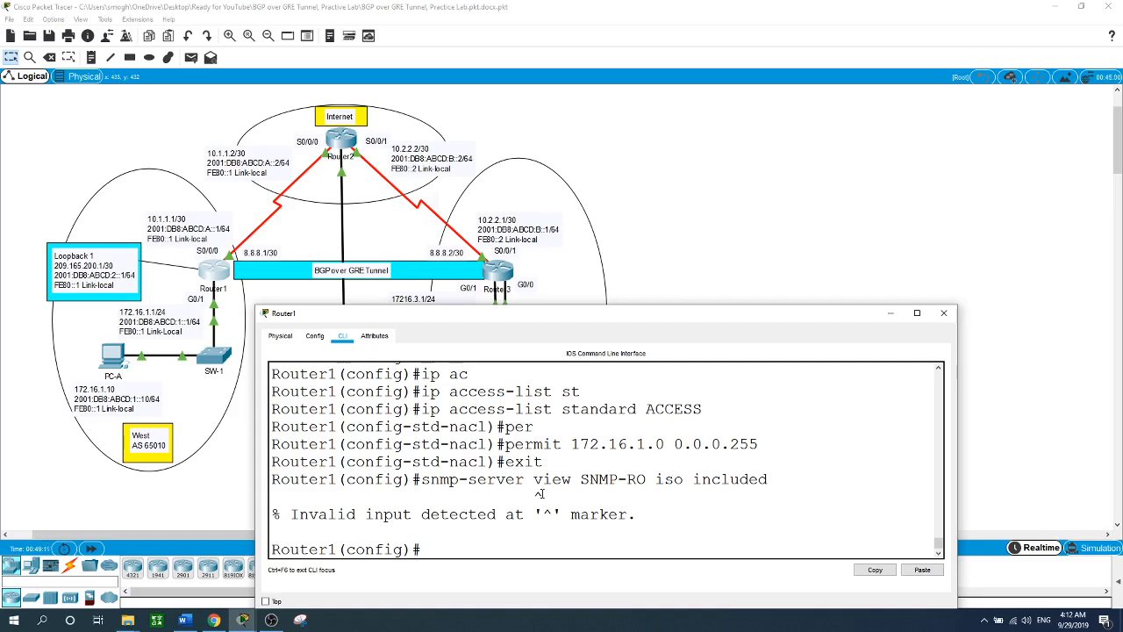
text(snmp-server gr)
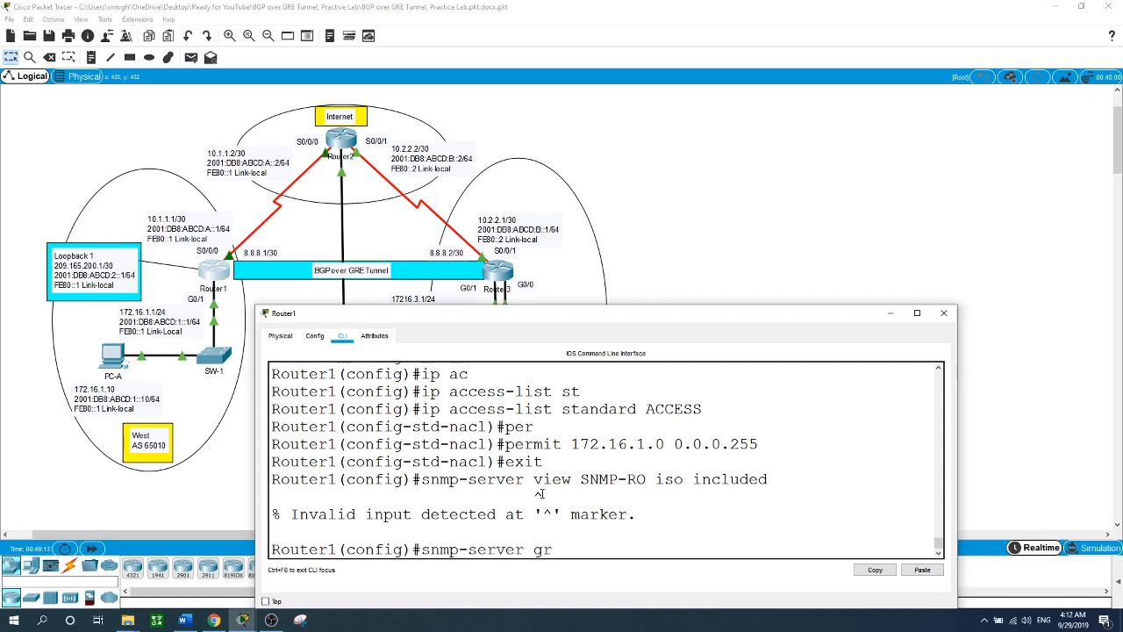
text(ou)
key(BackSpace)
key(BackSpace)
text(oup v3 pri read)
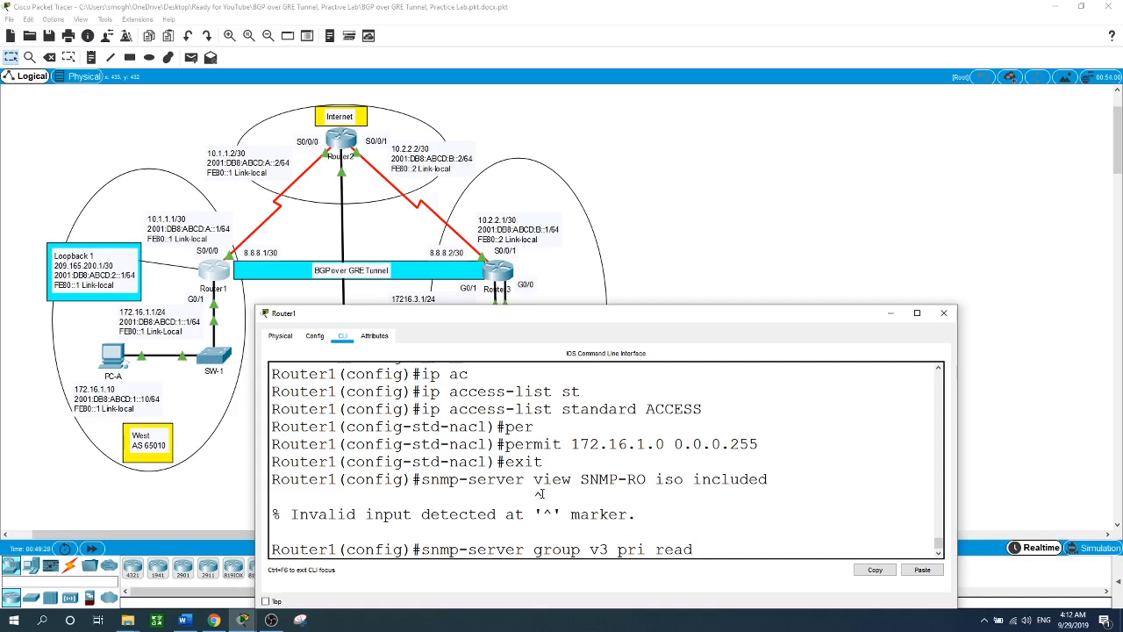
text( SNMP-RO access ACCEESS)
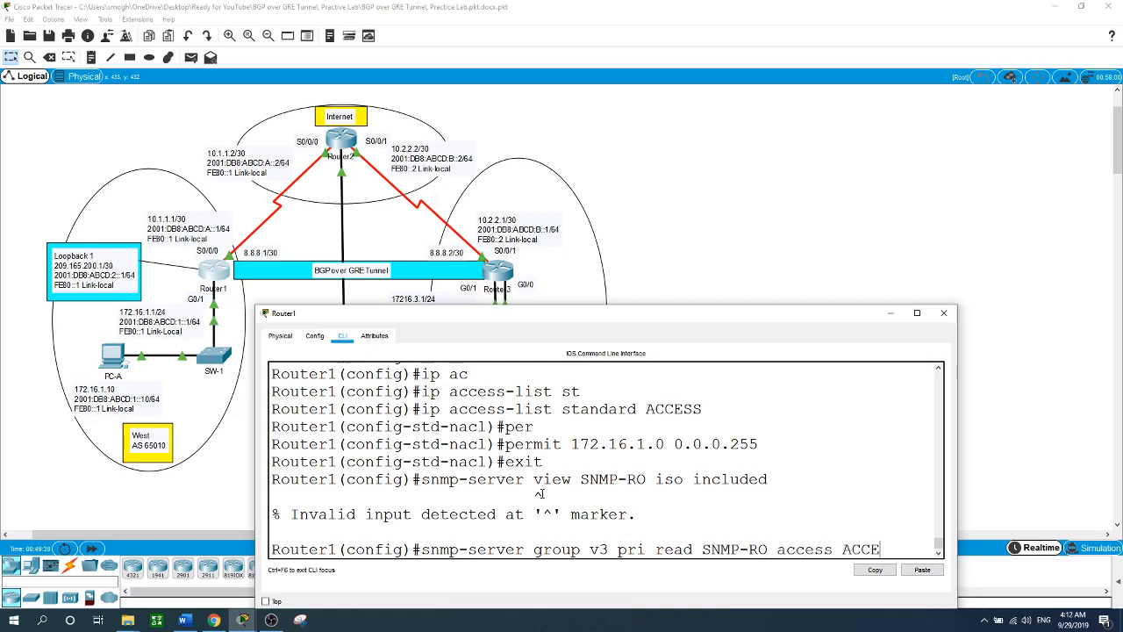
key(BackSpace)
key(BackSpace)
key(BackSpace)
text(SS)
key(Return)
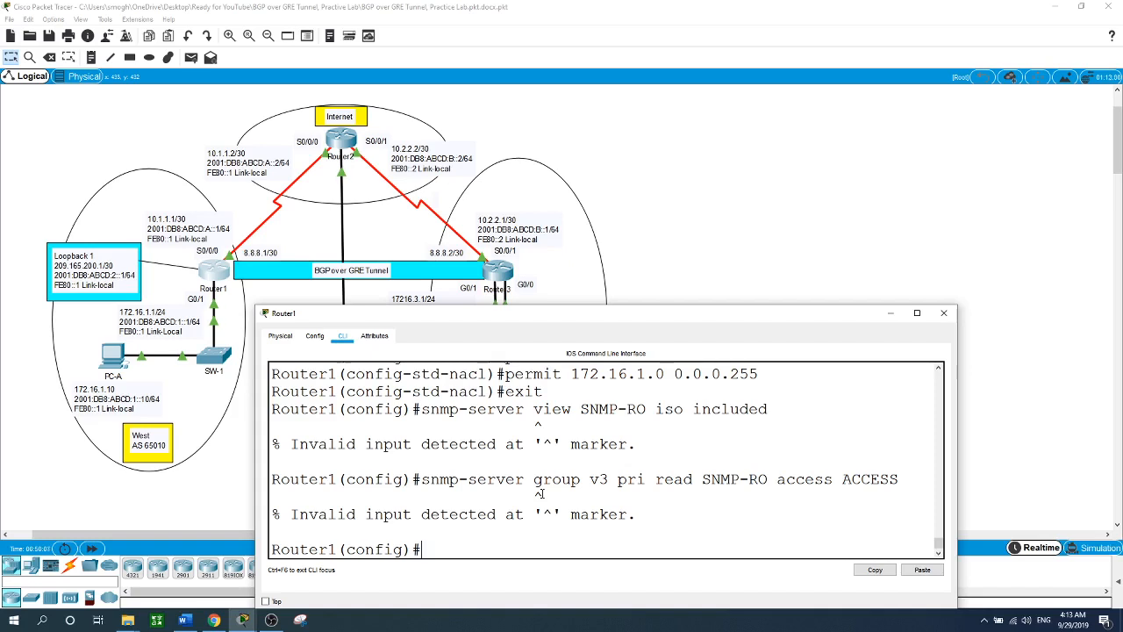
- Enter an SNMPv3 user with SHA authentication and AES 128 privacy, dismiss the notification, and close the CLI
text(snmp-server user)
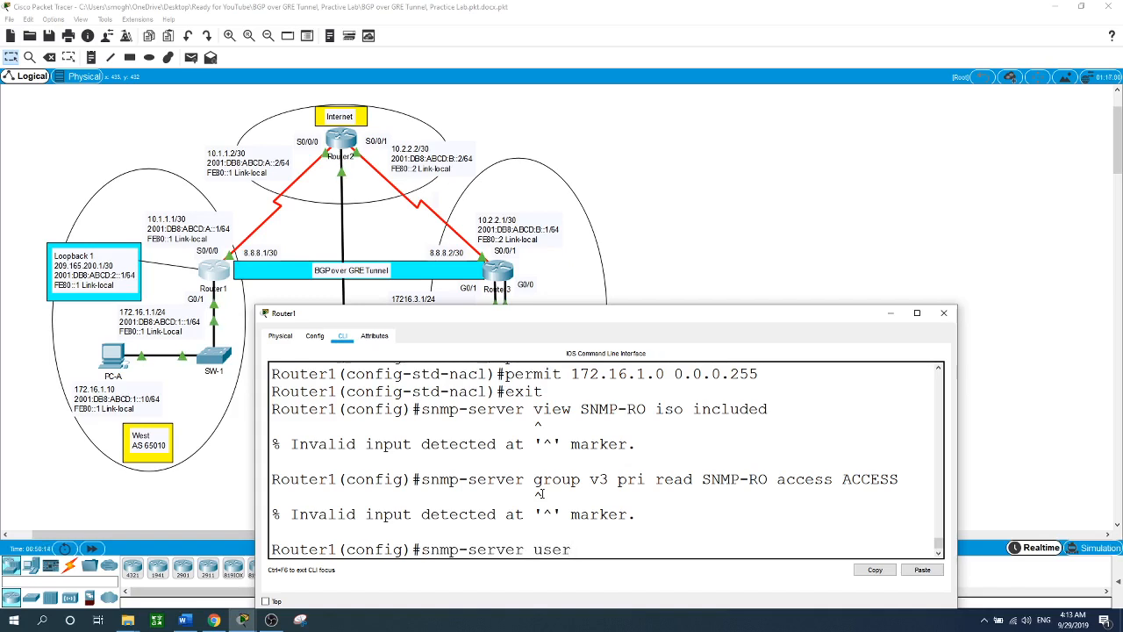
text( DAVE SNMP v3)
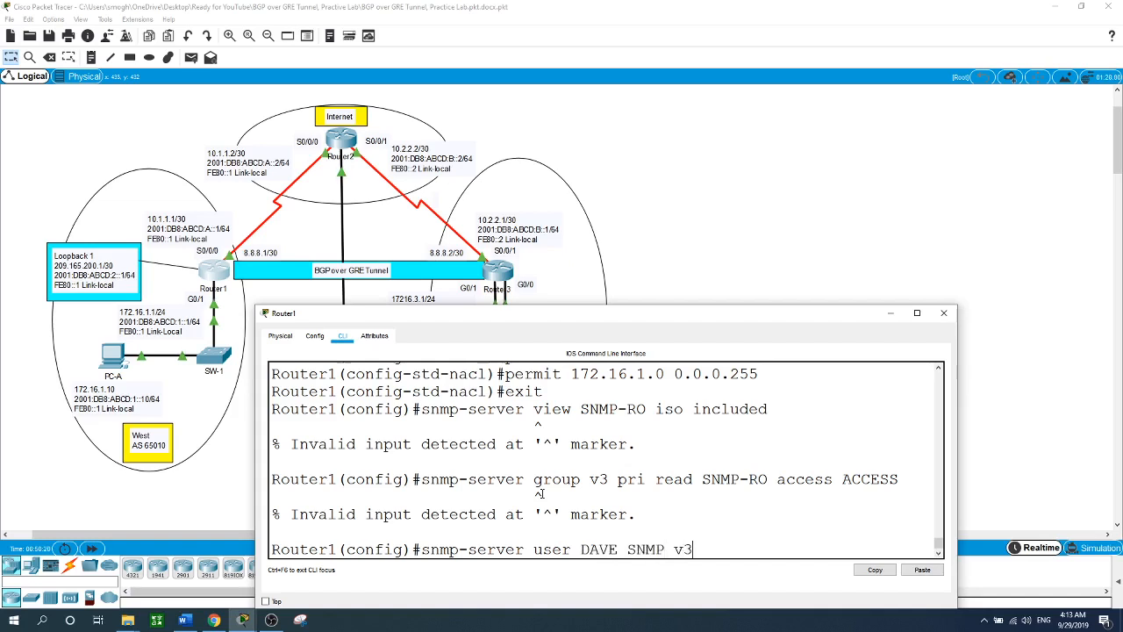
text( auth sha ciscoa pri)
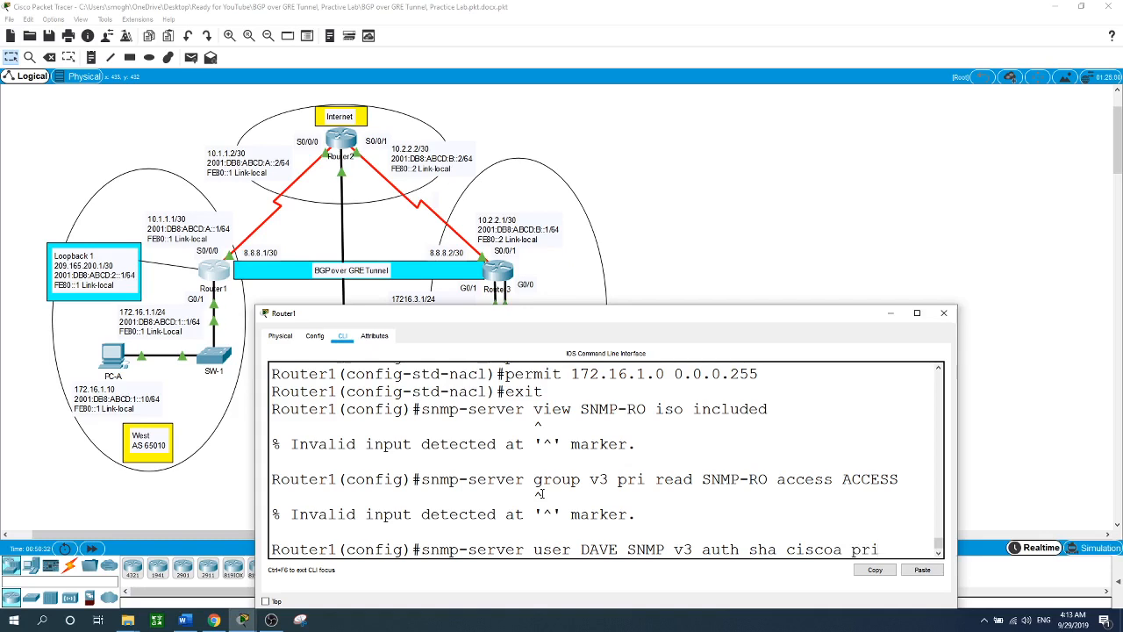
text(aes 1)
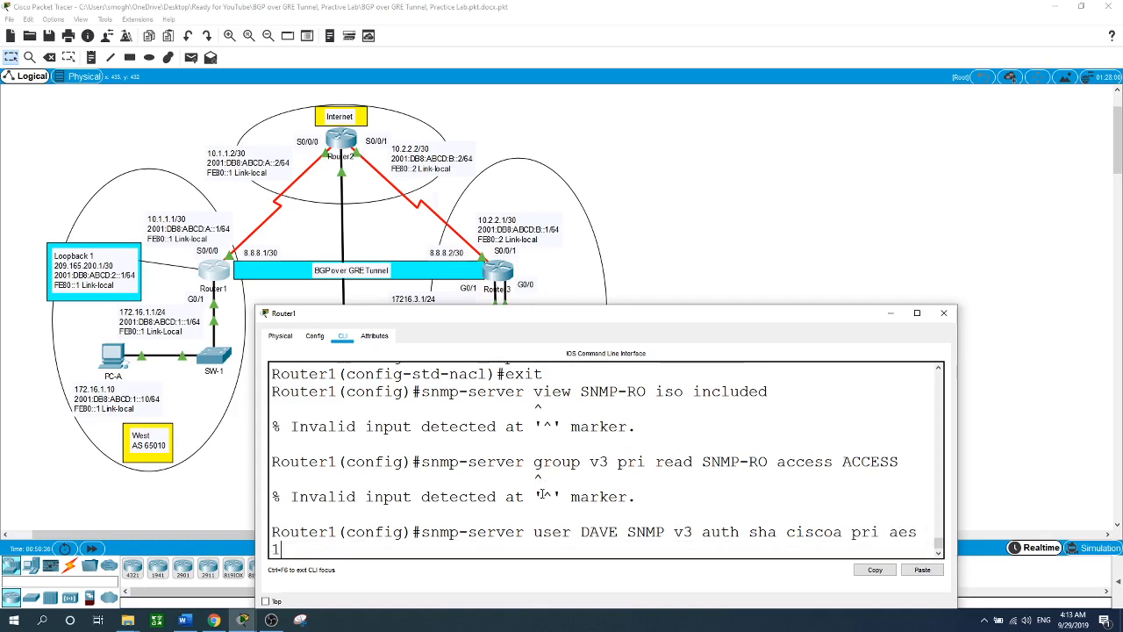
text(28 cisco)
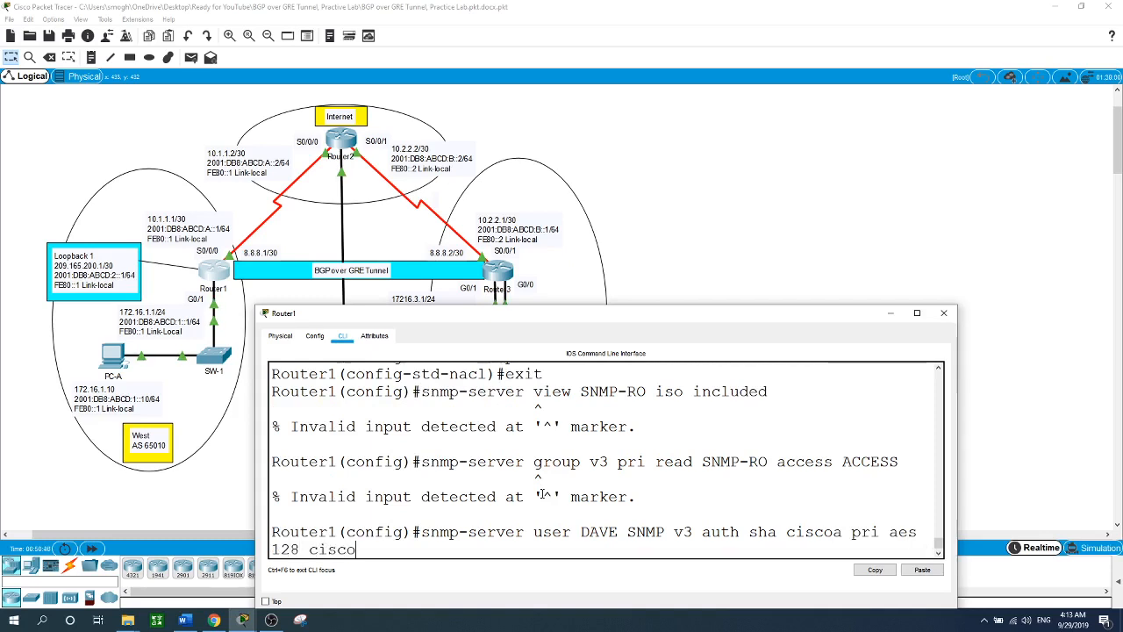
text(b)
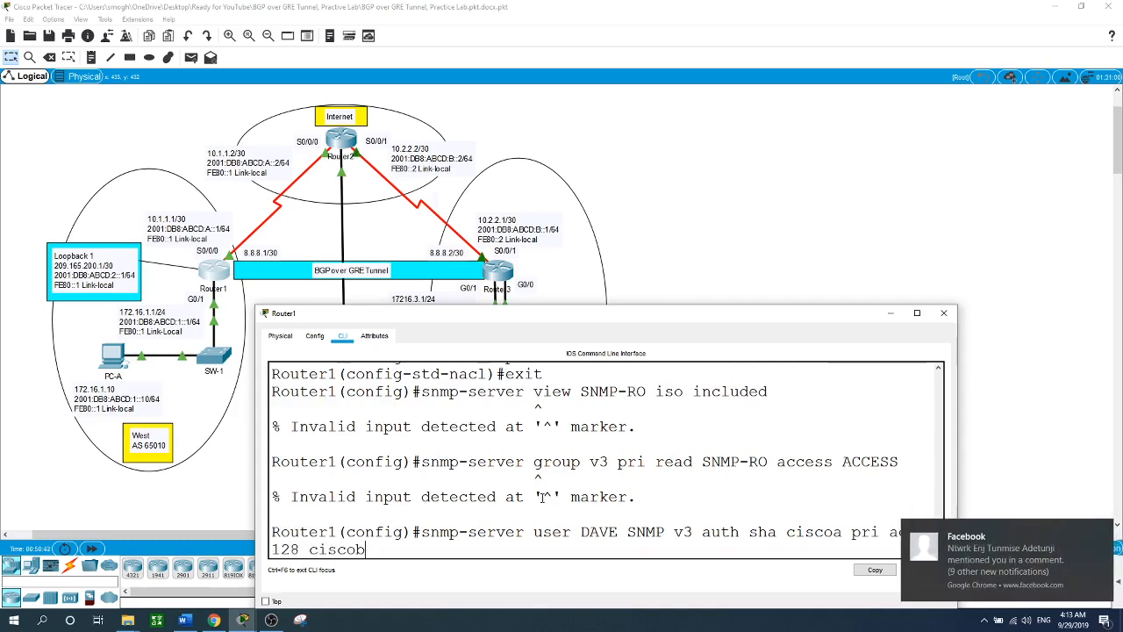
key(Return)
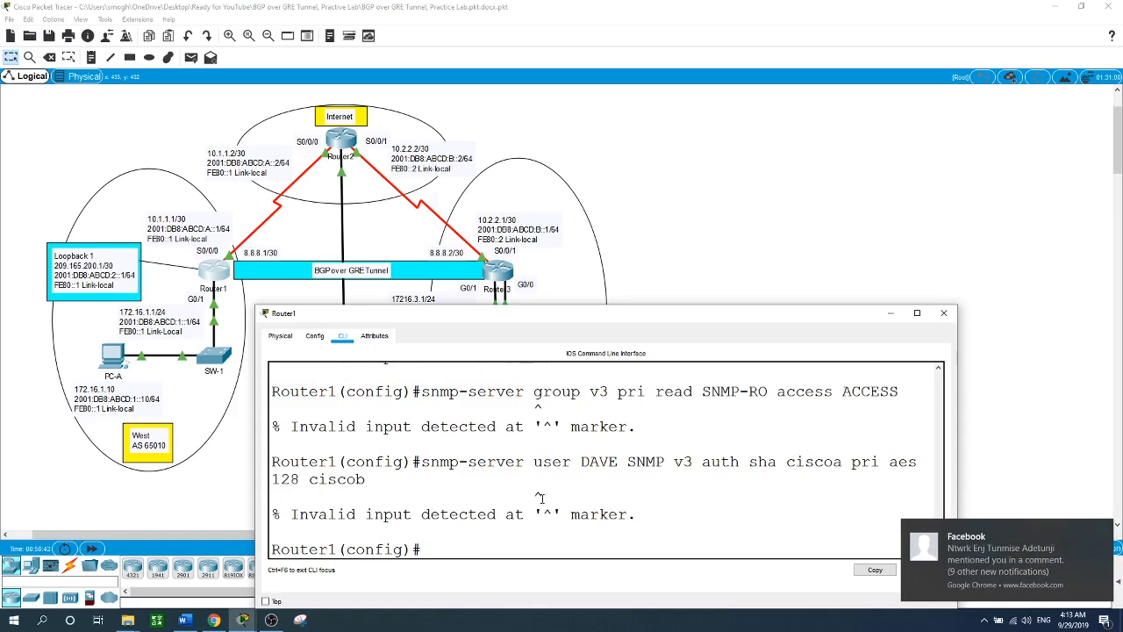
click(1103, 531)
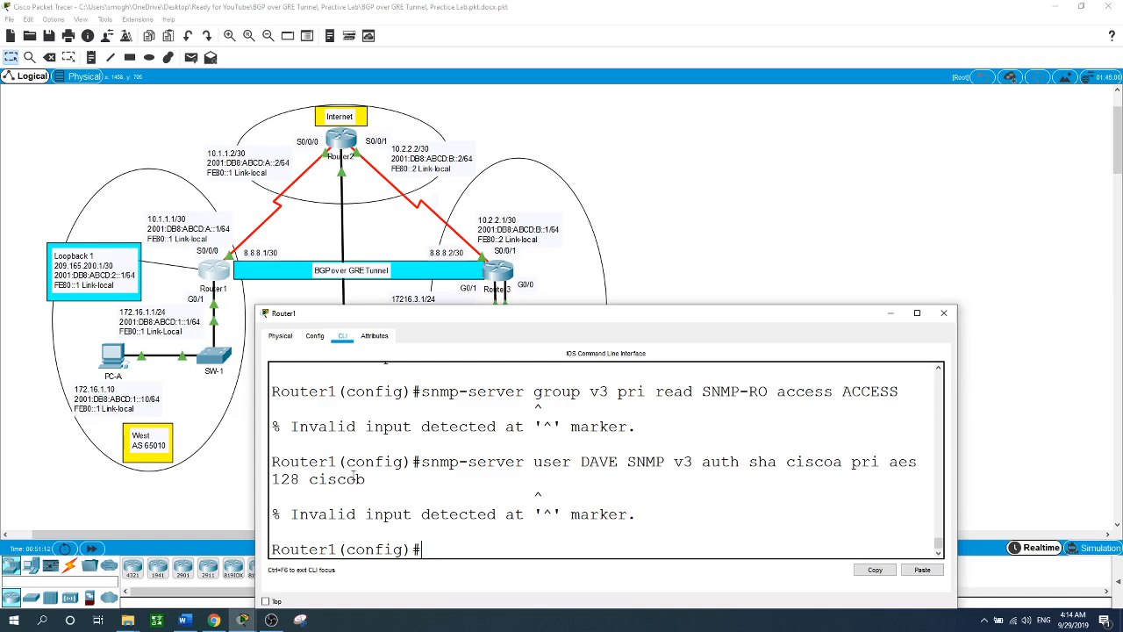
click(798, 237)
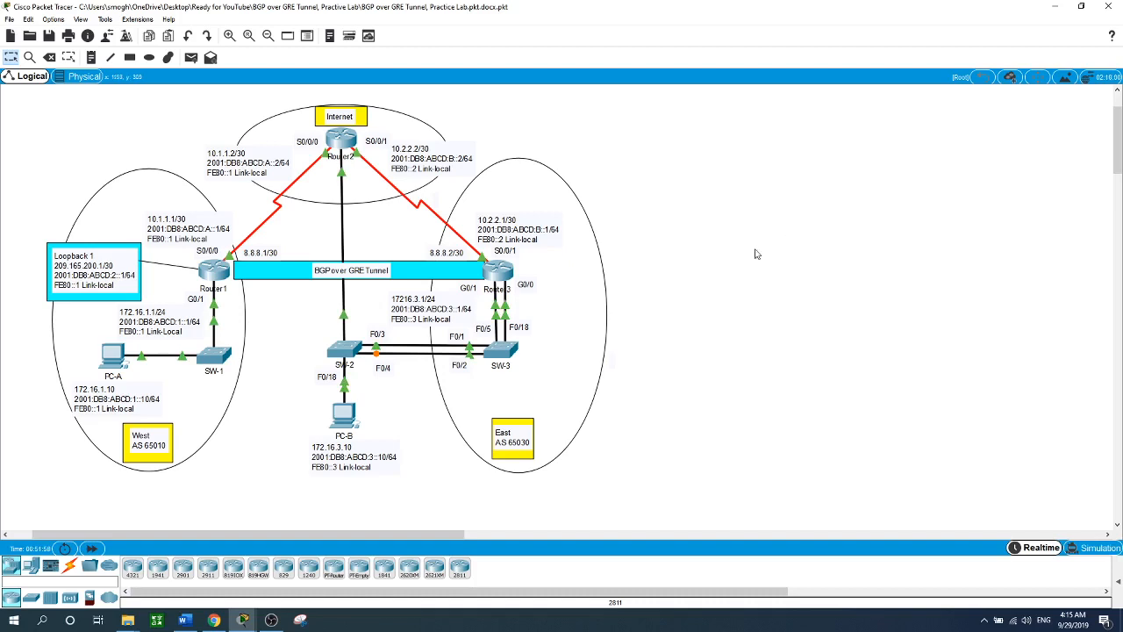
- Open SW-2's CLI, enlarge its window, and enter privileged mode
click(350, 352)
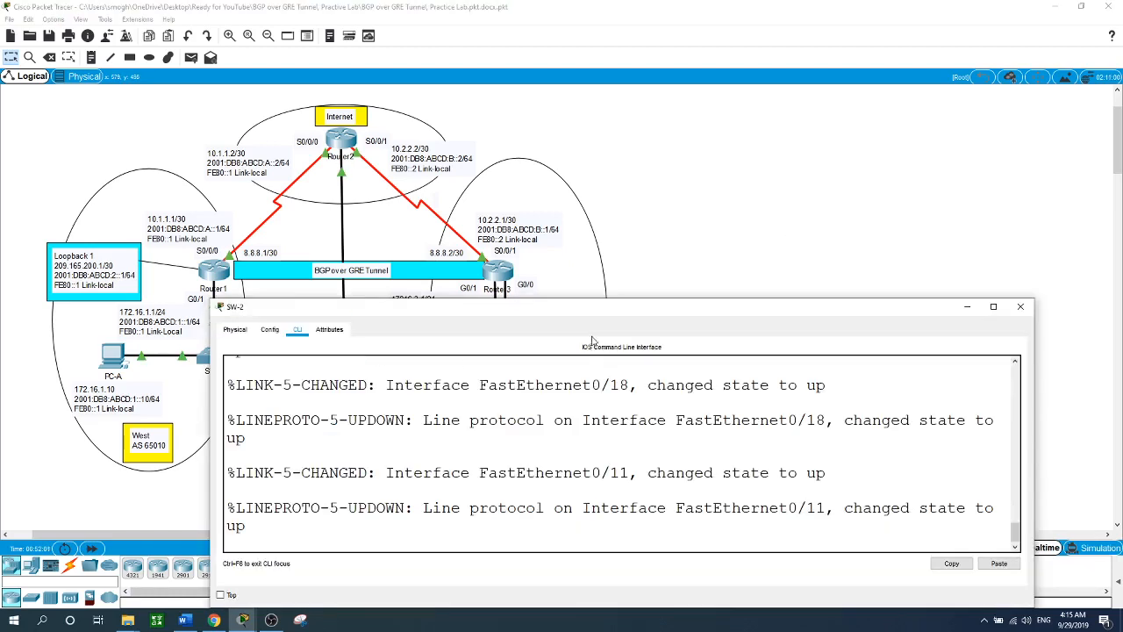
mouse_move(594, 299)
mouse_down()
mouse_move(566, 279)
mouse_move(574, 307)
mouse_up()
key(Return)
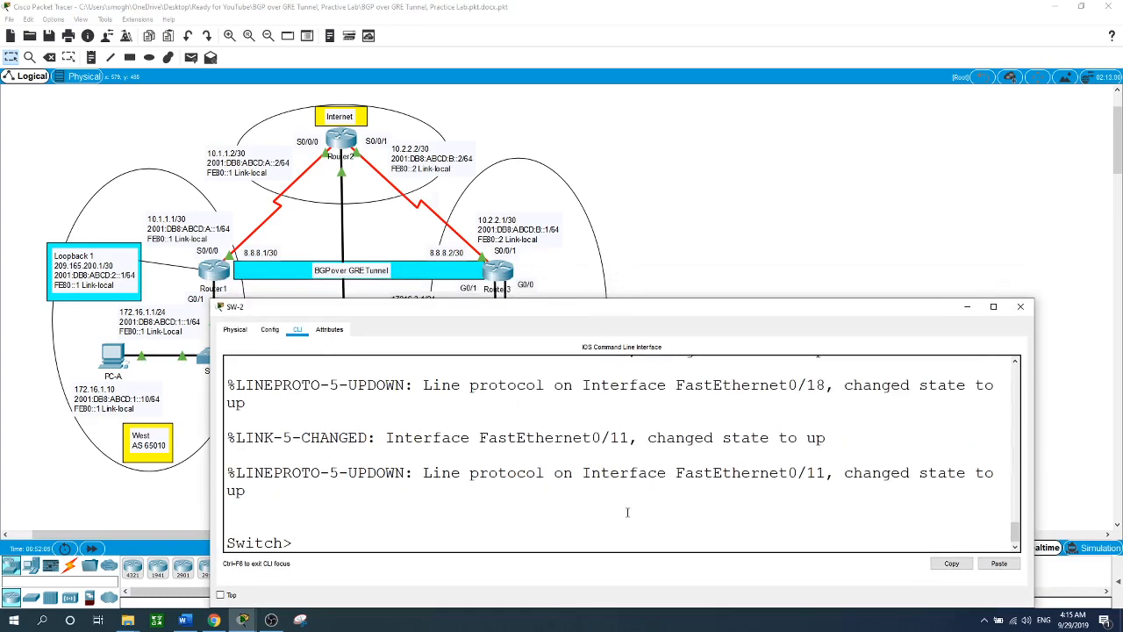
text(en)
key(Return)
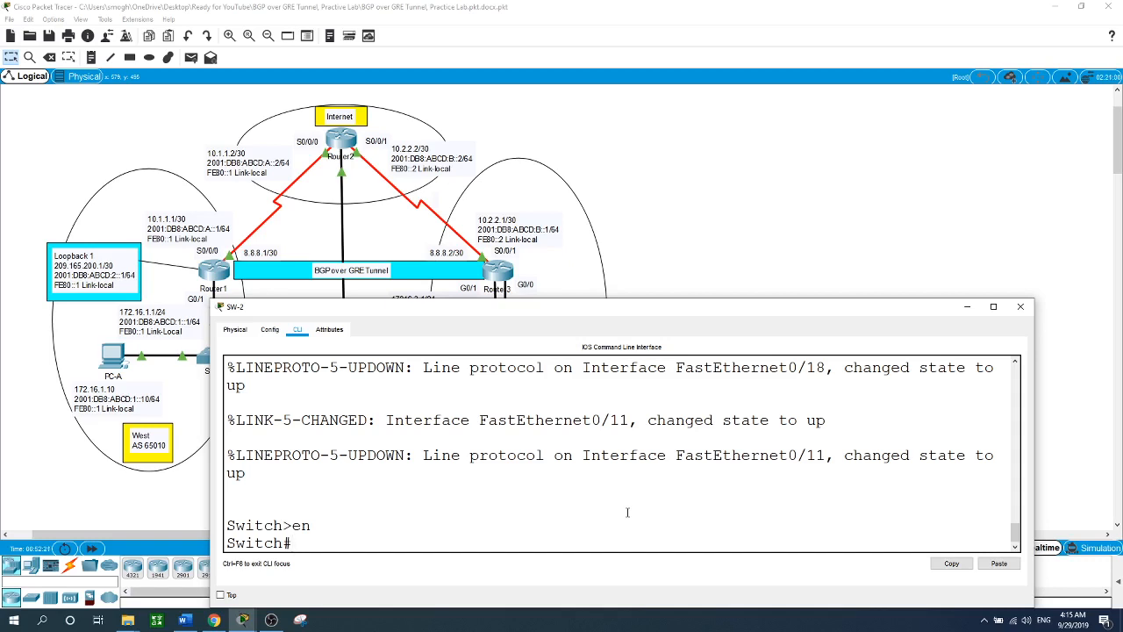
click(789, 204)
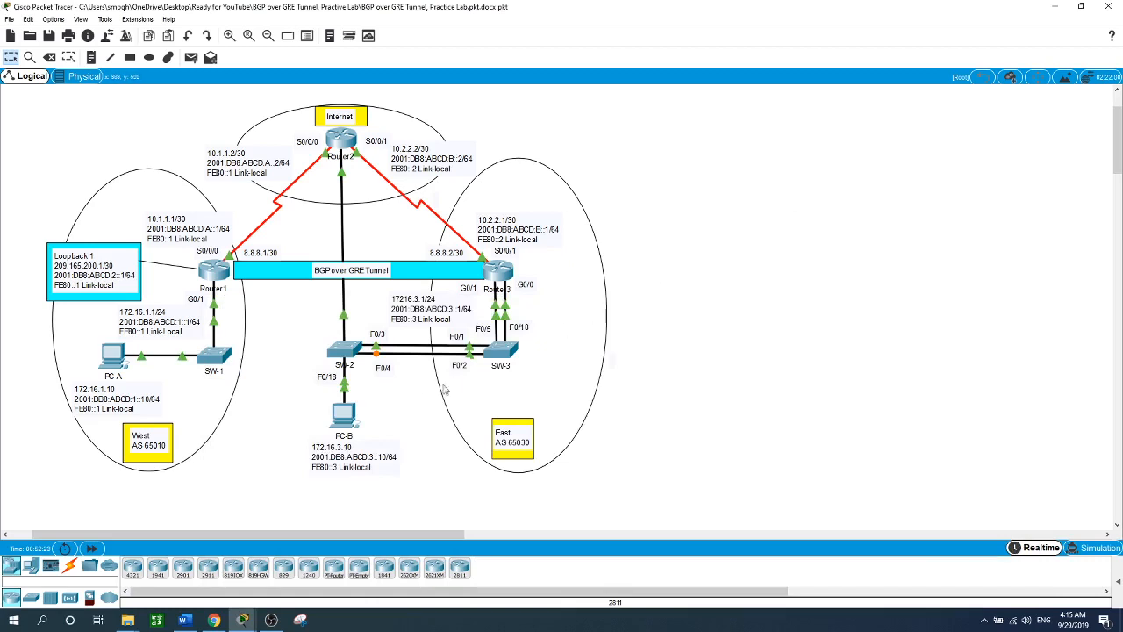
click(349, 363)
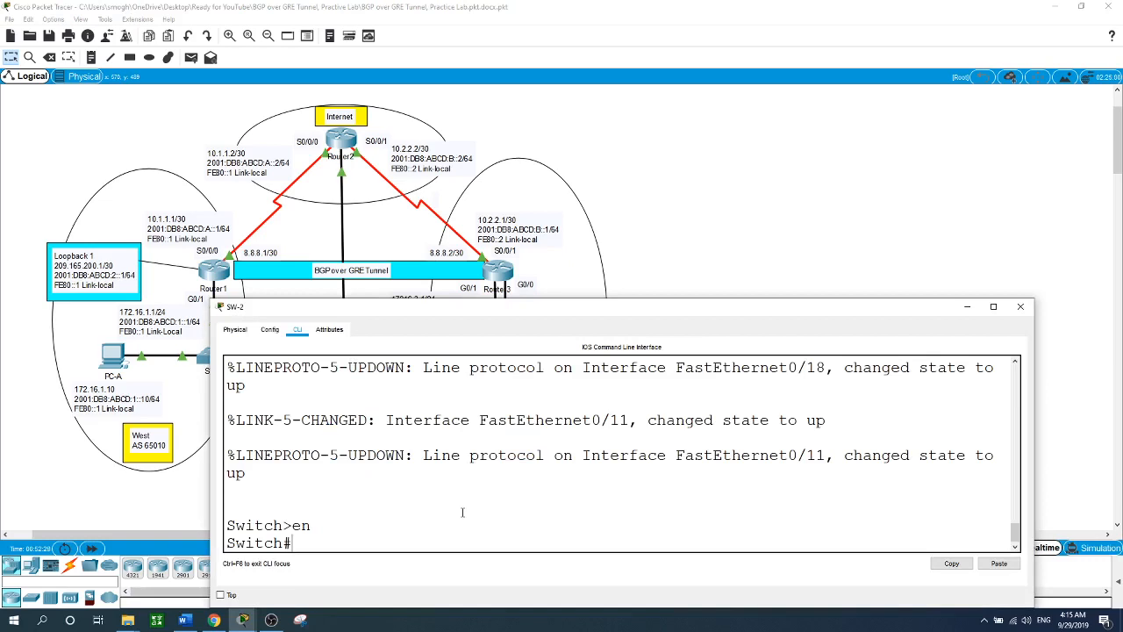
- Enter global configuration on SW-2 and bring interface f0/3 up with 'no shut'
text(int)
key(BackSpace)
key(BackSpace)
key(BackSpace)
text(conf t)
key(Return)
text(int )
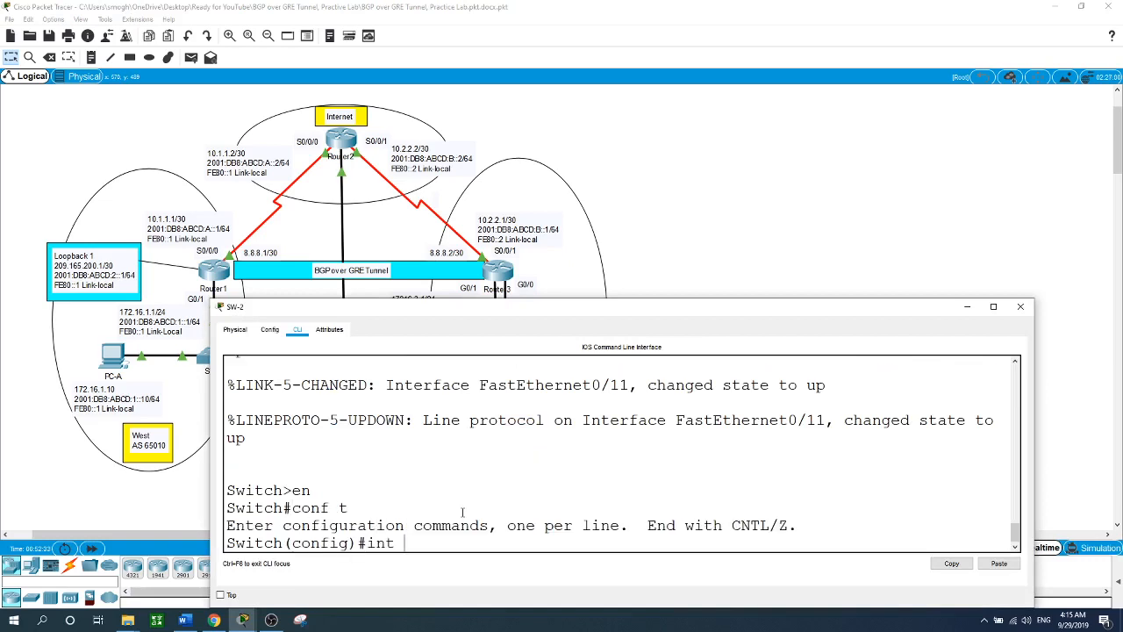
text(f0/3)
key(Return)
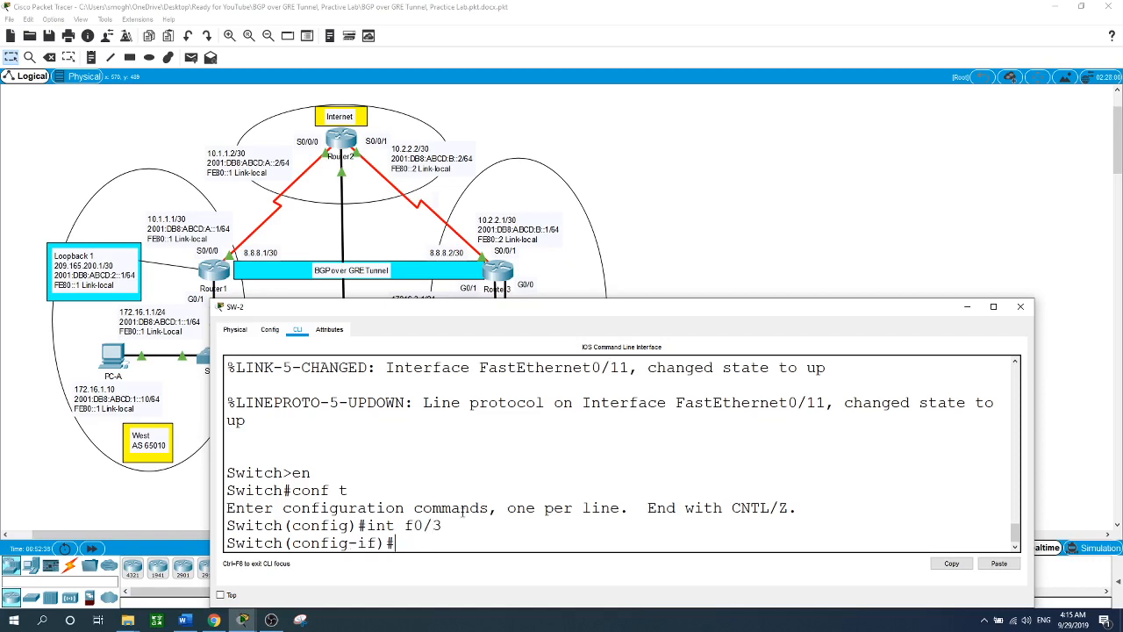
text(no shut)
key(Return)
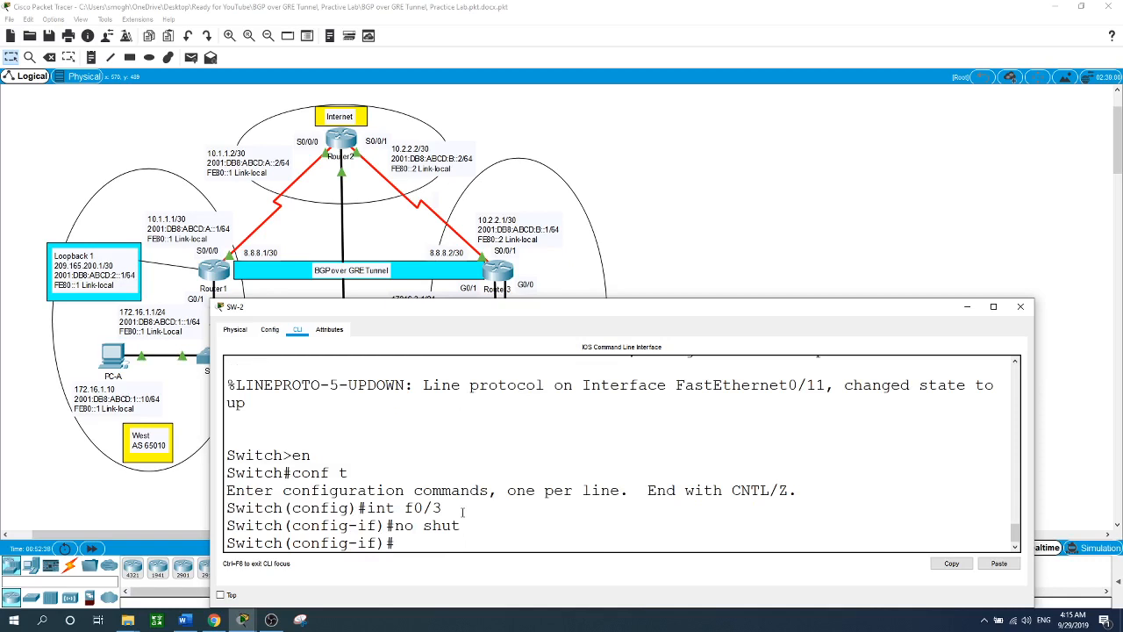
text(exit)
key(Return)
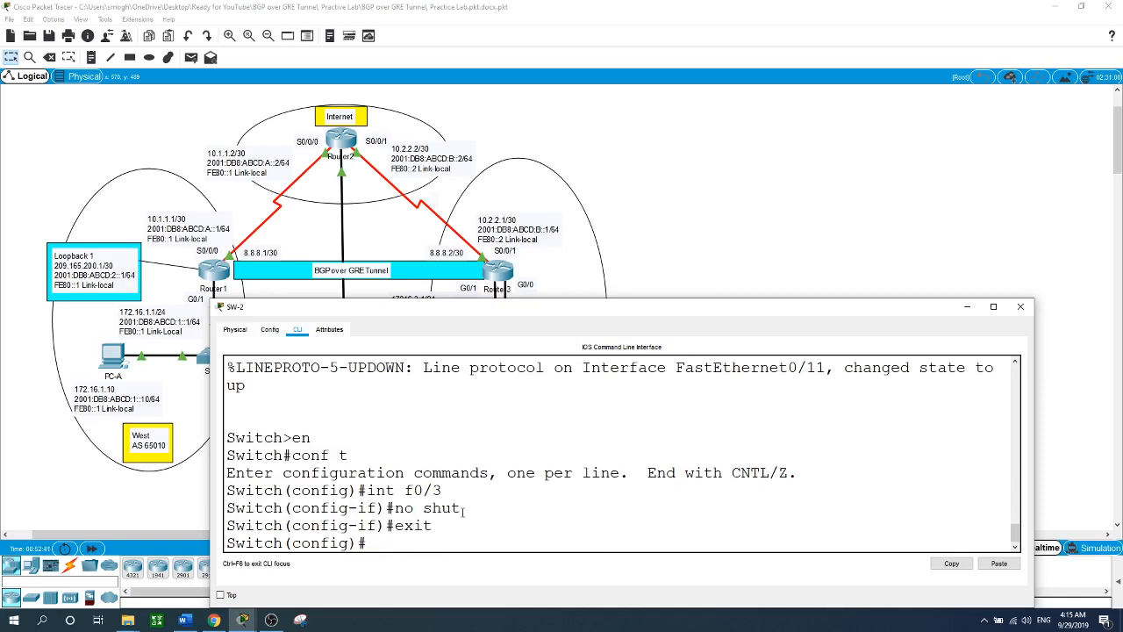
- Set 'monitor session 1 source interface f0/3', correcting the rejected 'source f0/3' attempt
text(mo)
key(Tab)
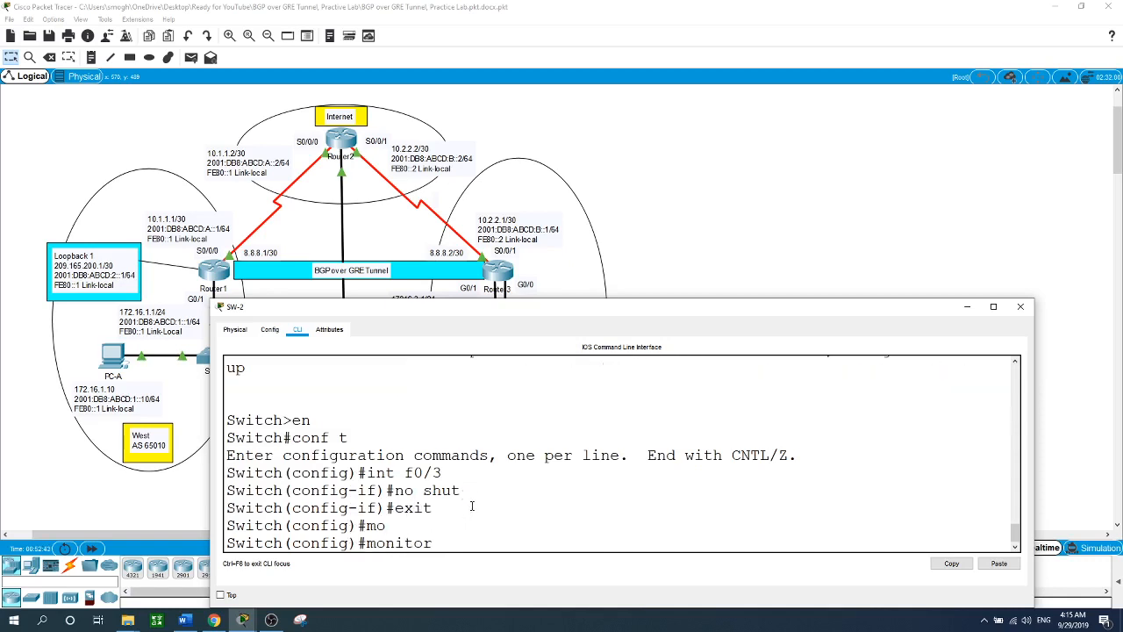
text(se)
key(Tab)
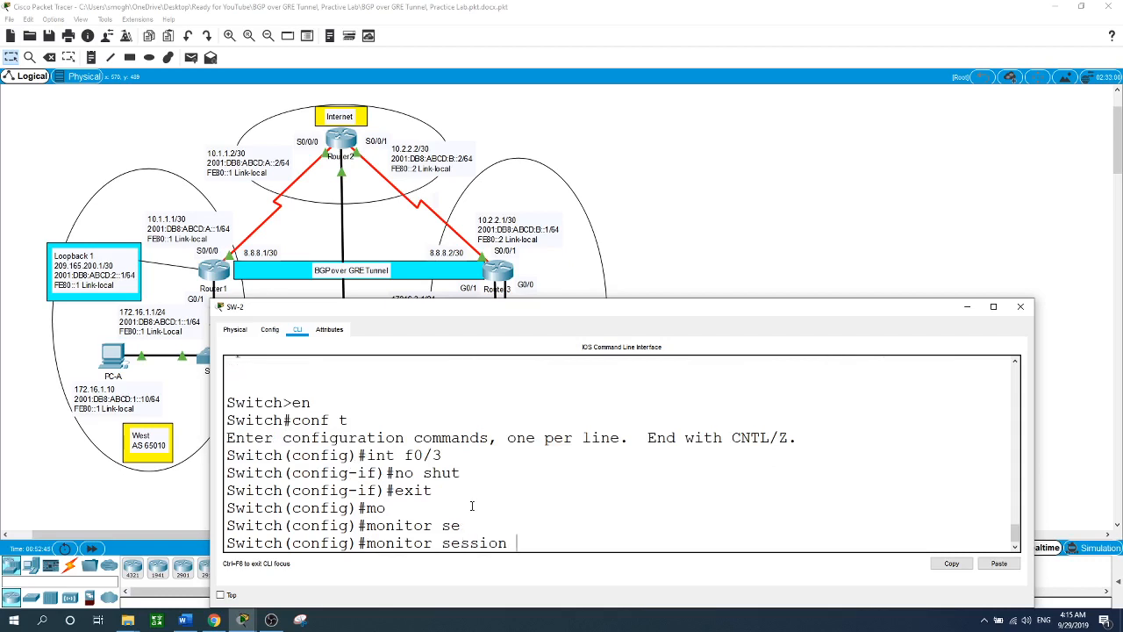
text(1 so)
key(Tab)
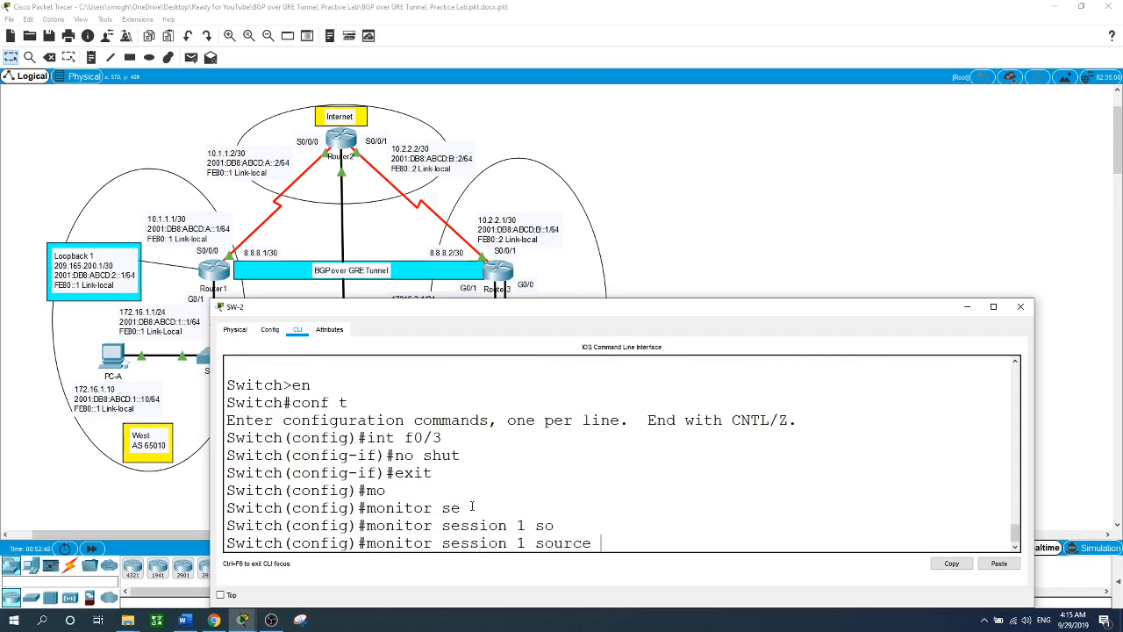
text(f0/3)
key(Return)
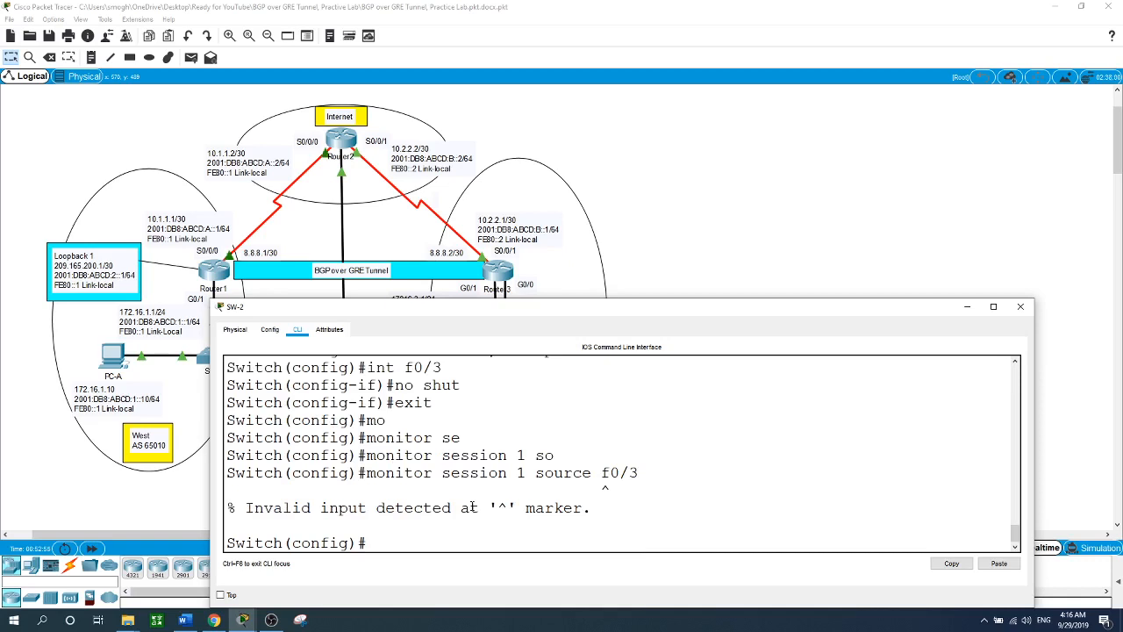
key(Up)
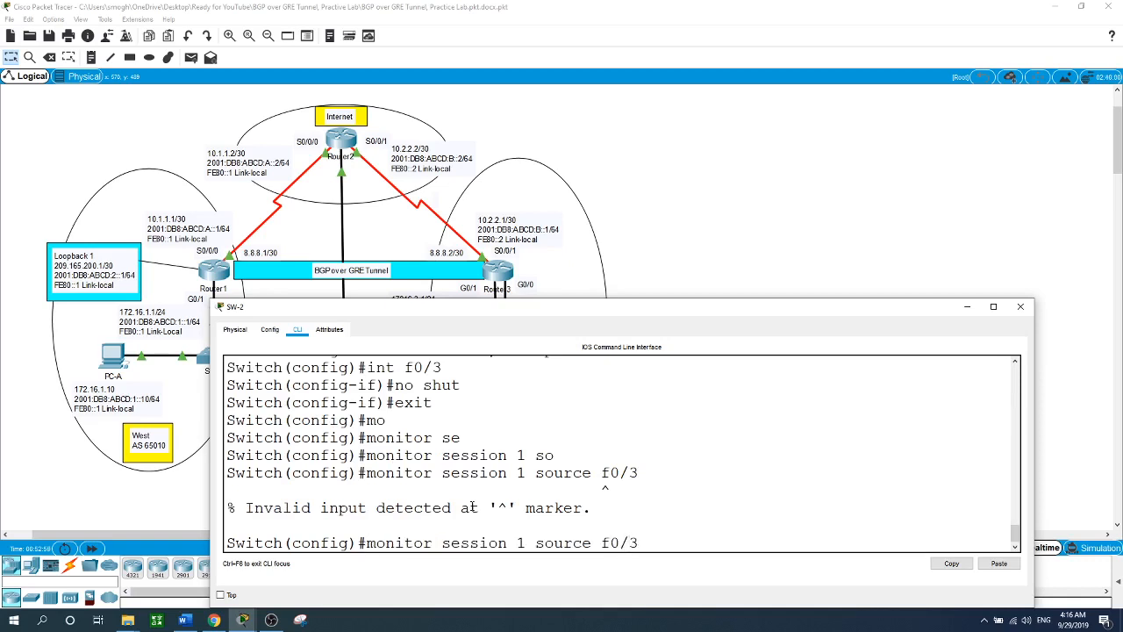
text(int)
key(Return)
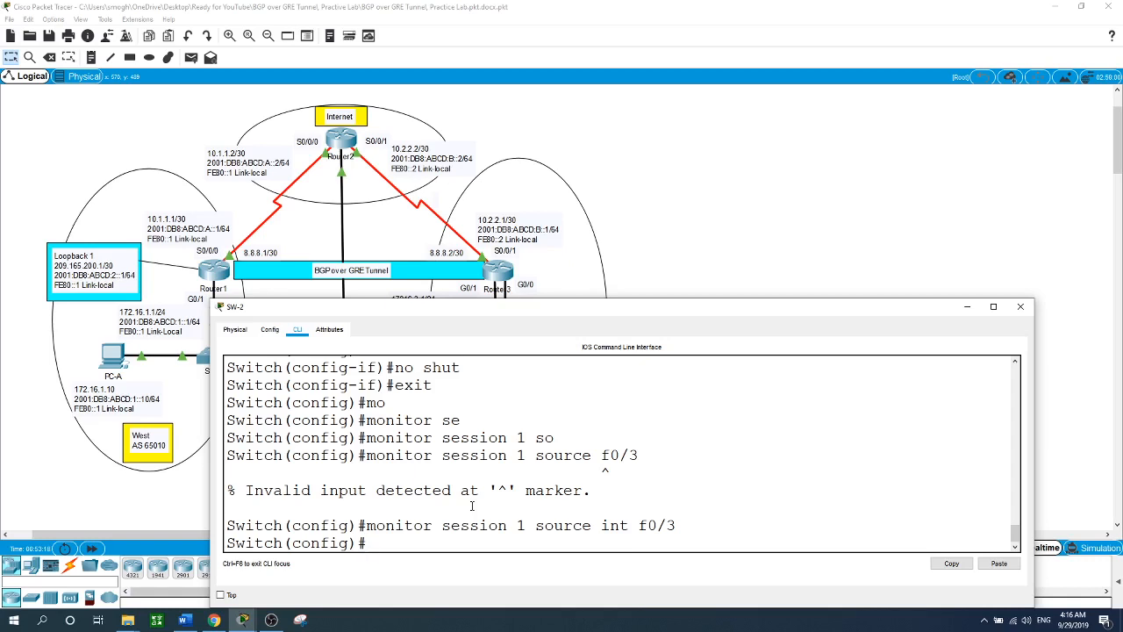
- Bring interface f0/18 up on SW-2 with 'no shut'
text(int f0/18)
key(Return)
text(no shut)
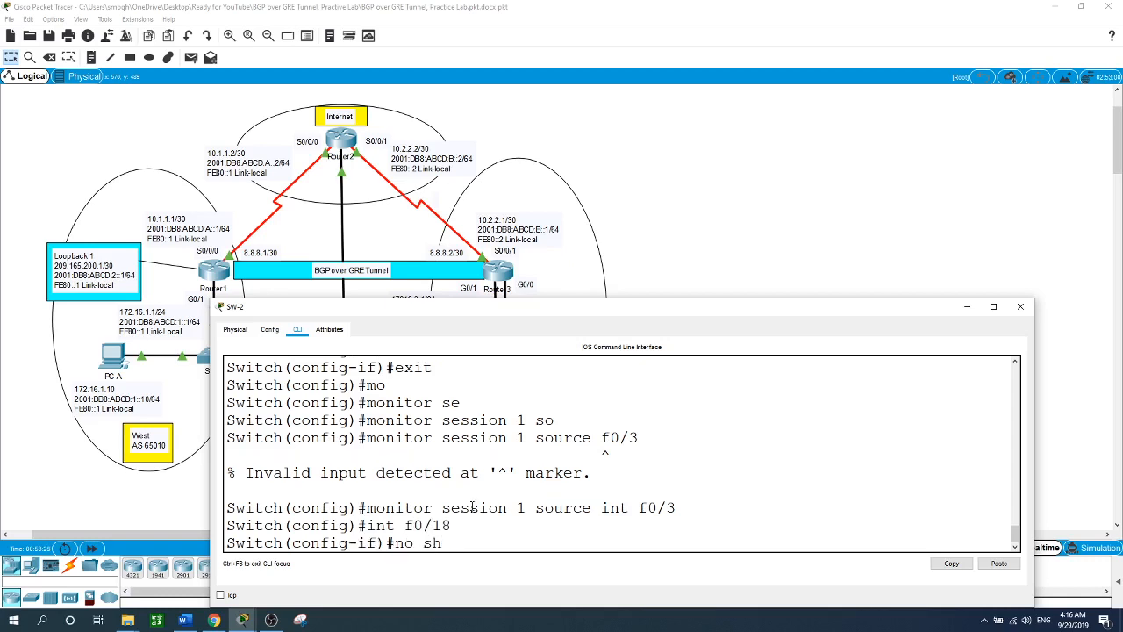
key(Return)
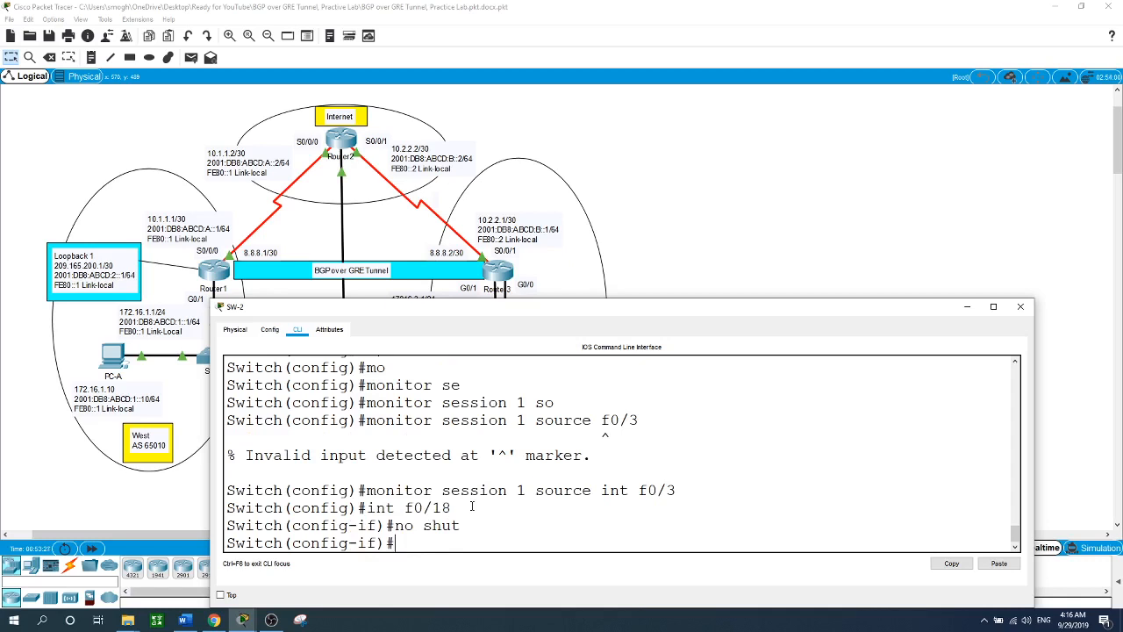
text(exit)
key(Return)
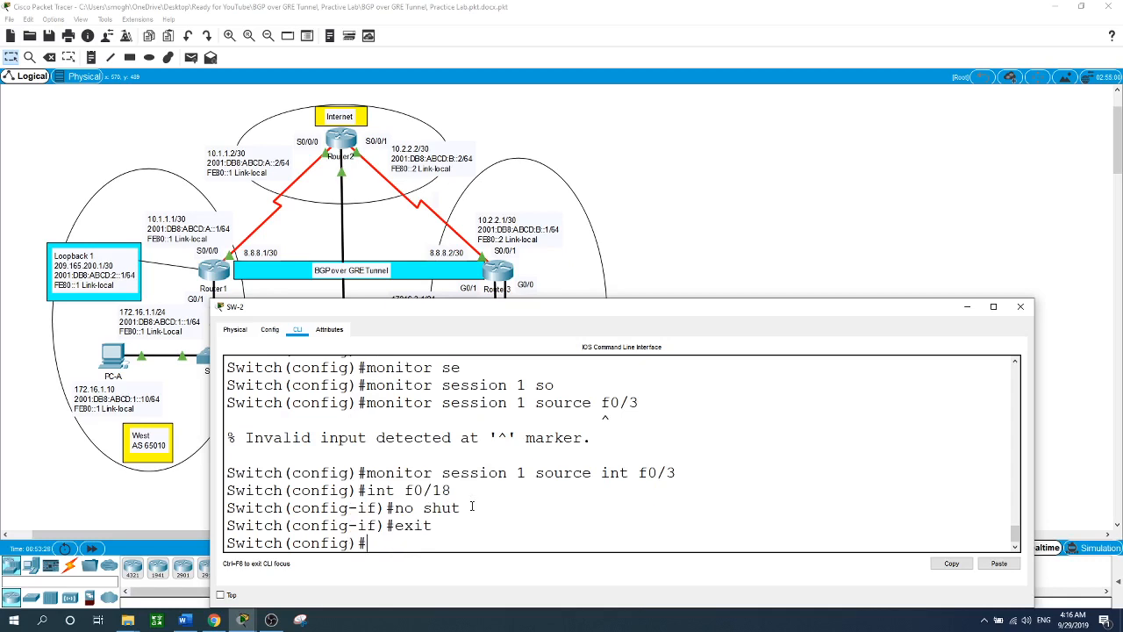
- Set 'monitor session 1 destination interface f0/18'
text(mo)
key(Tab)
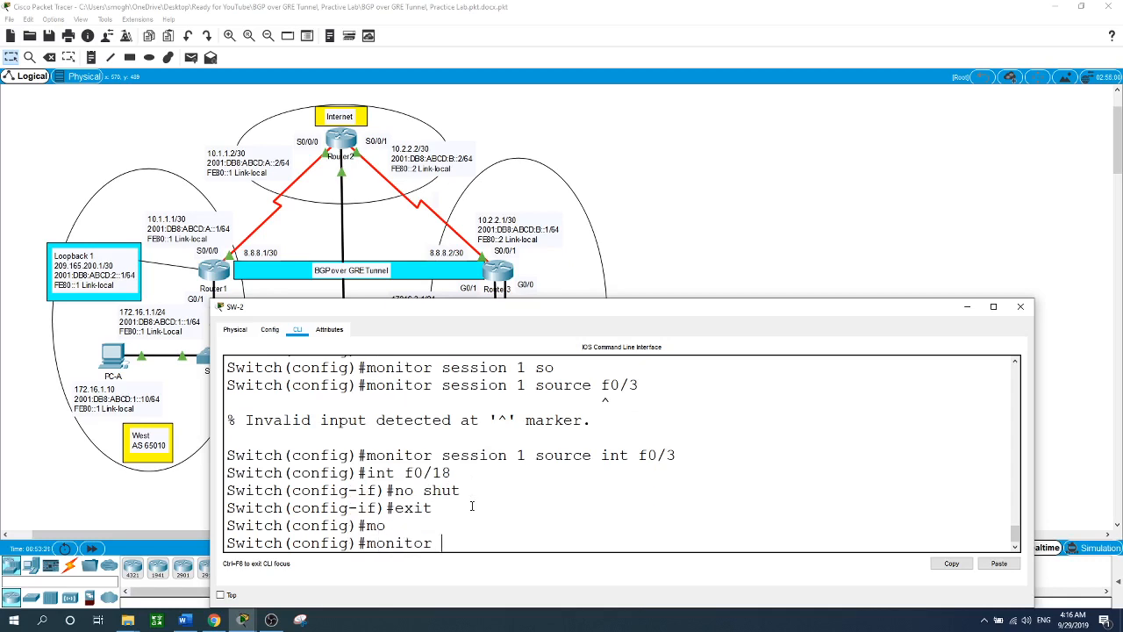
text(si)
key(Tab)
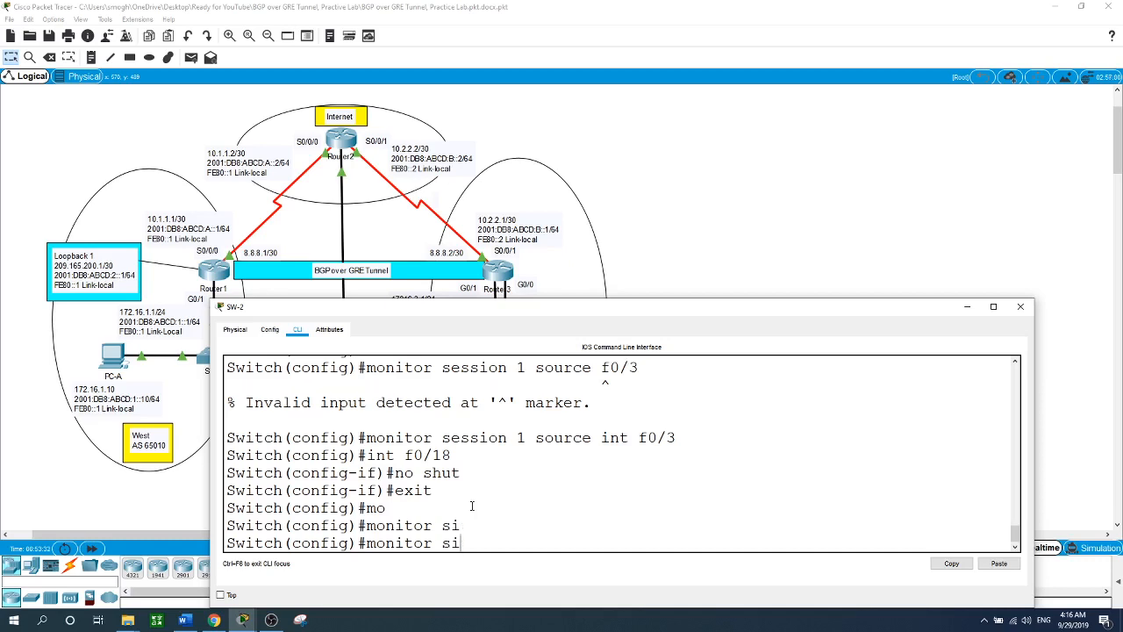
key(BackSpace)
text(e)
key(Tab)
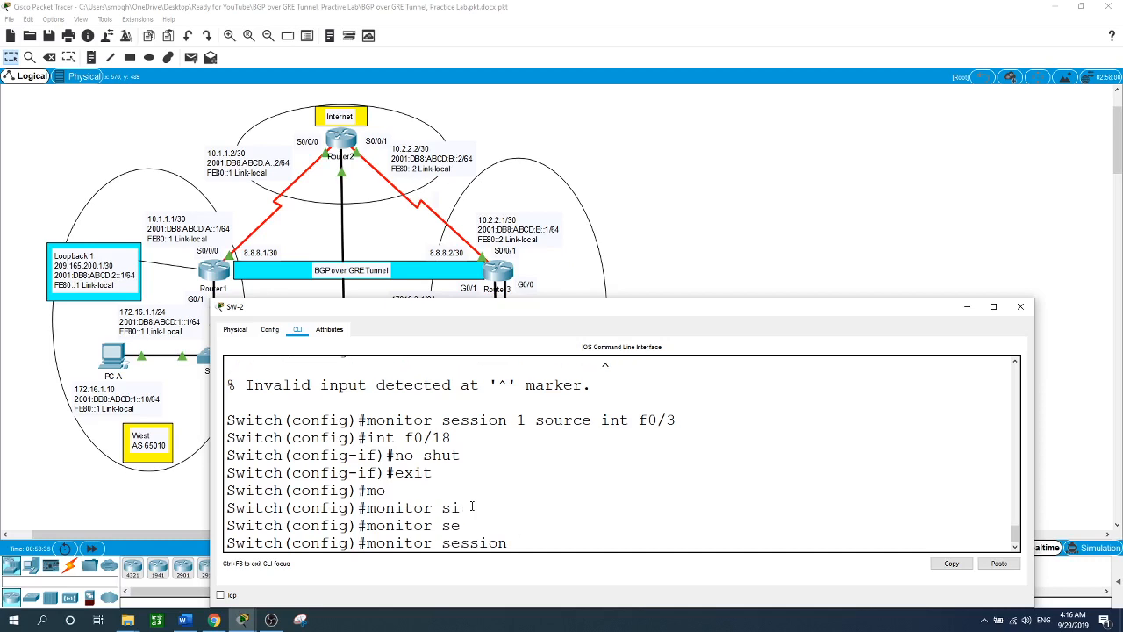
text(1 de)
key(Tab)
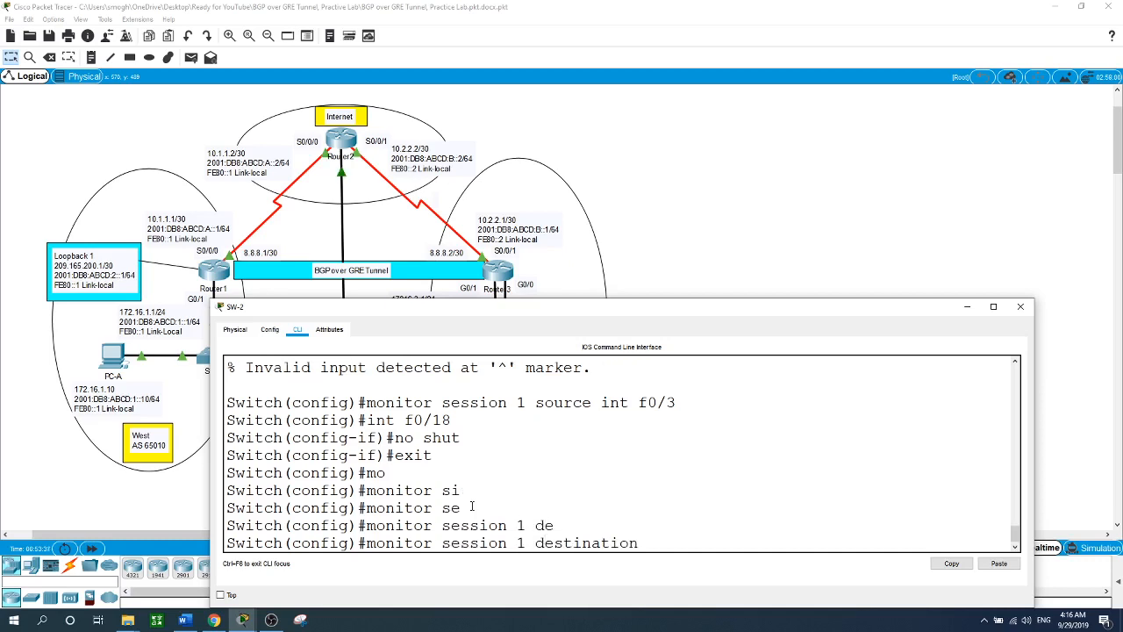
text(int)
key(Tab)
text(f)
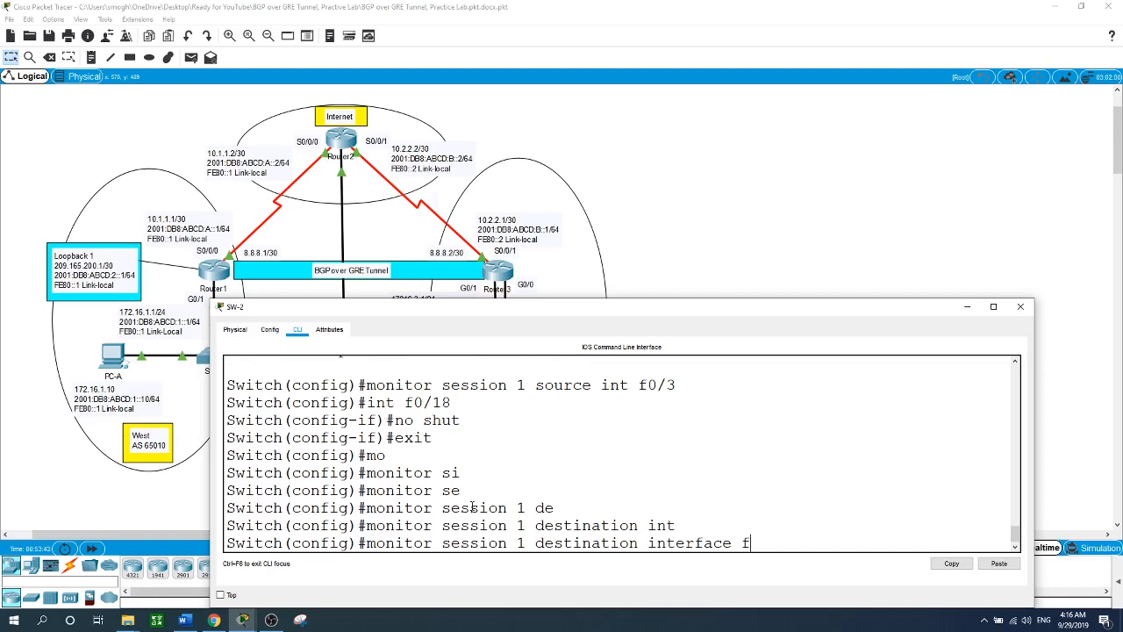
text(0/18)
key(Return)
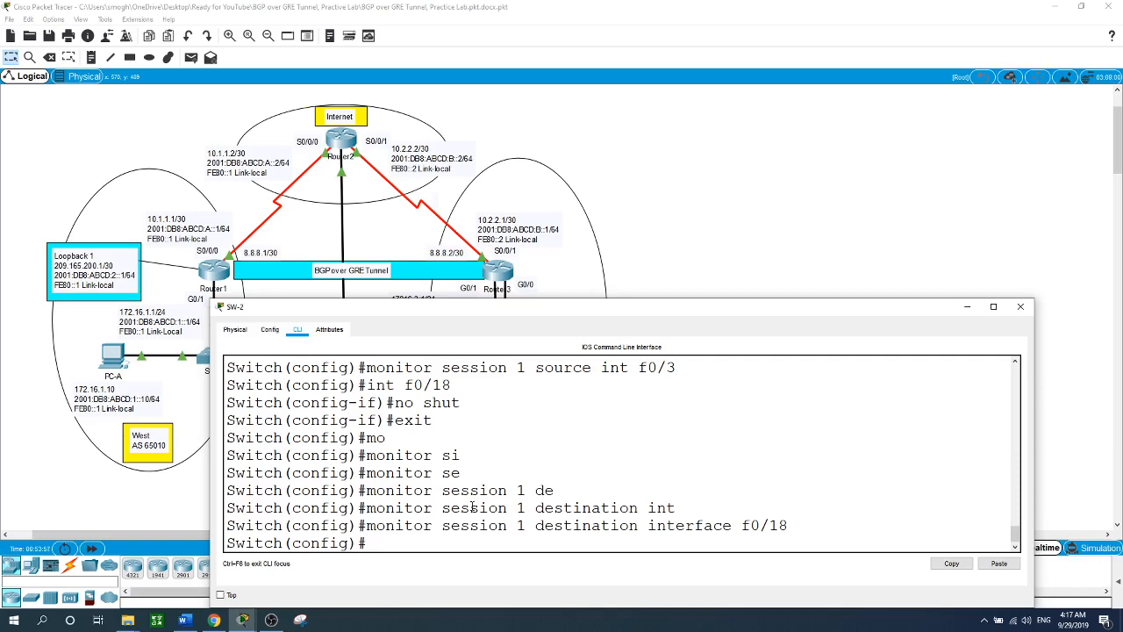
- Place an 'F0/11' note above SW-2's uplink on the topology, then reopen SW-2's CLI
click(769, 205)
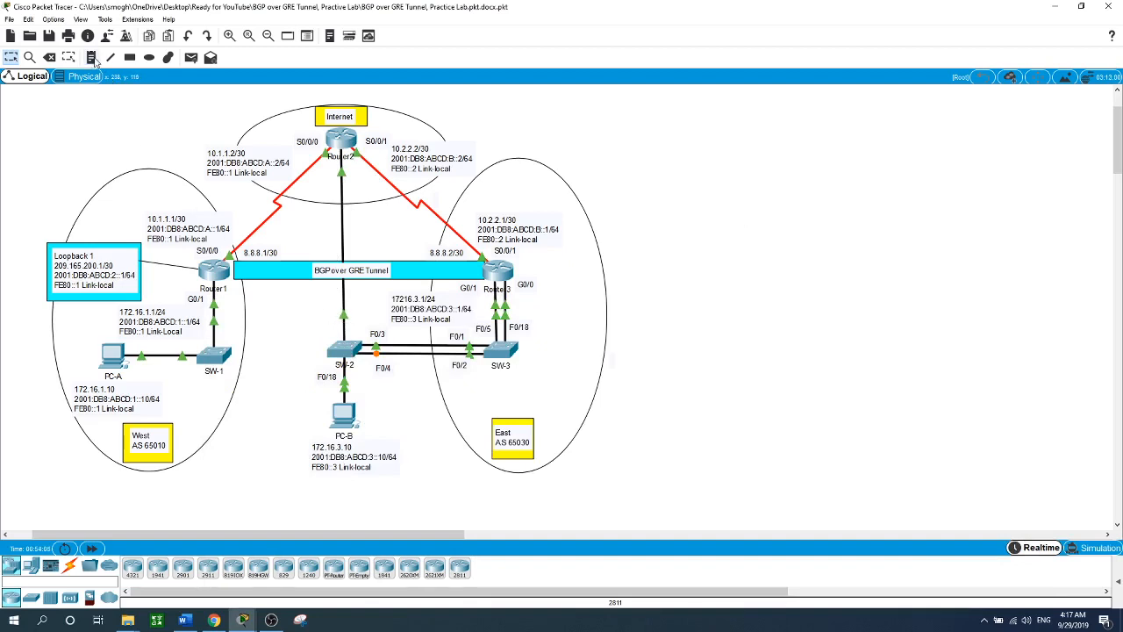
key(n)
click(321, 327)
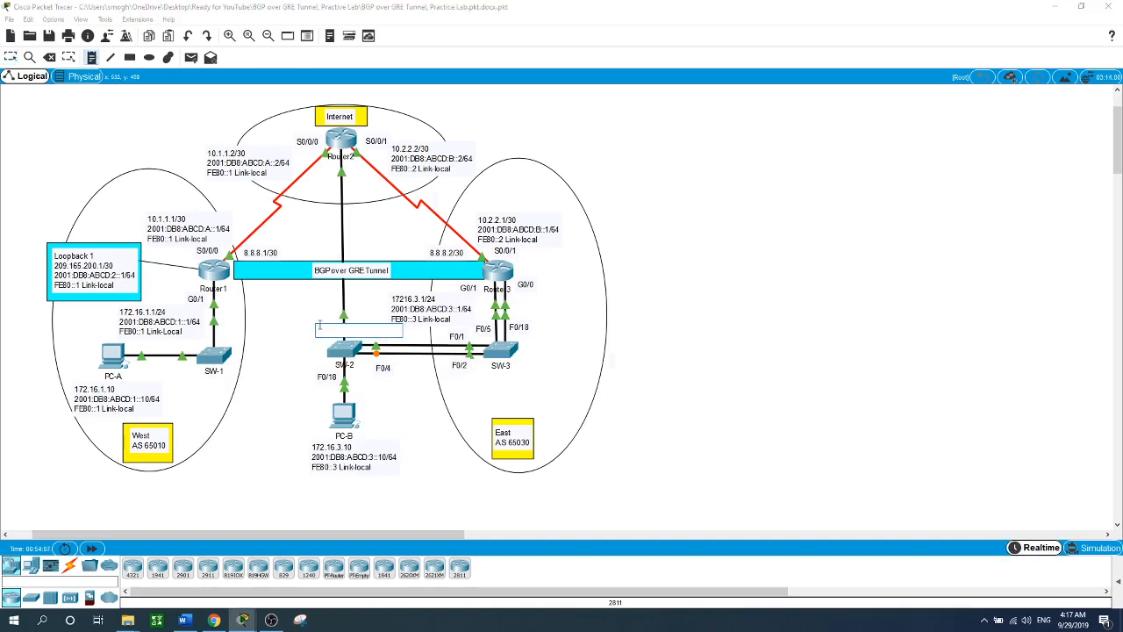
text(F0/11)
key(Escape)
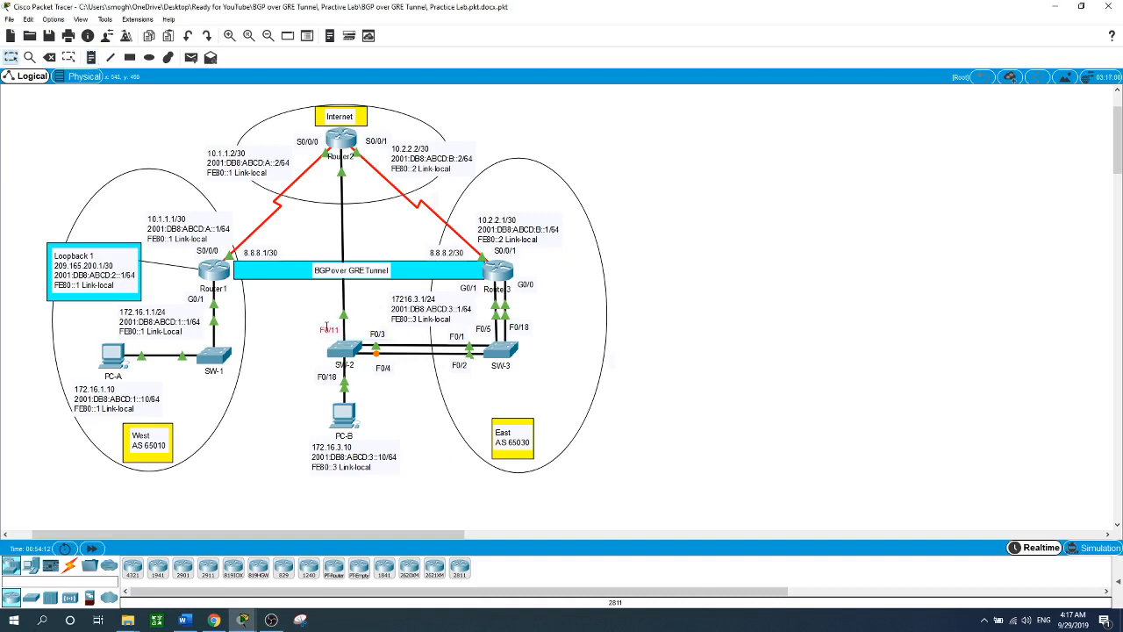
click(344, 351)
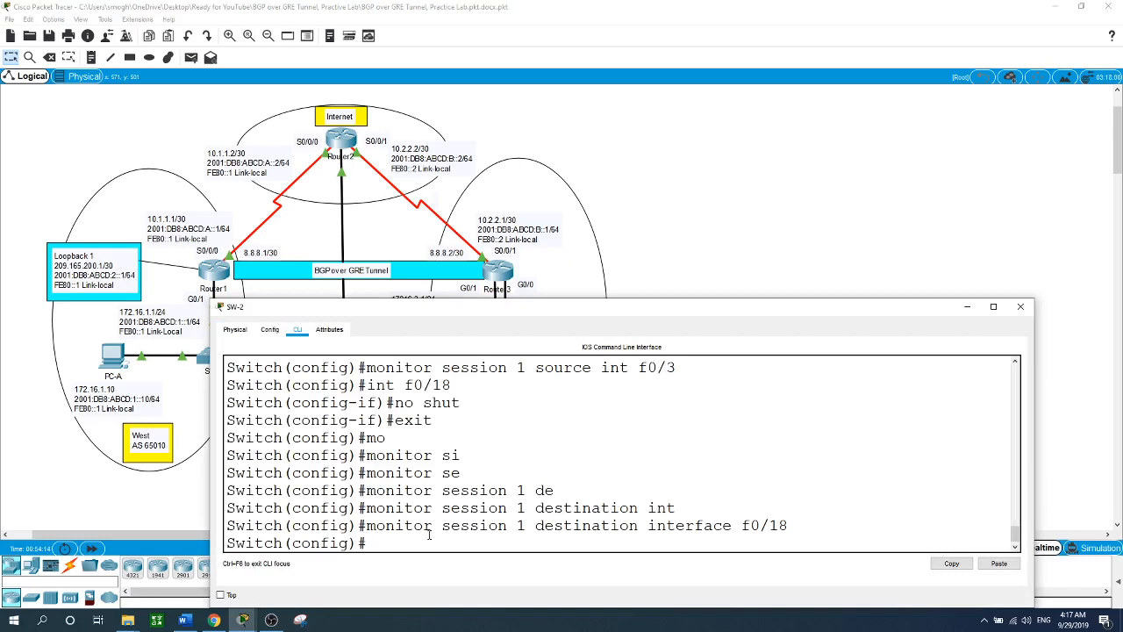
- Enable interface f0/11 on SW-2 with 'no shut'
text(int f0/11)
key(Return)
text(no shut)
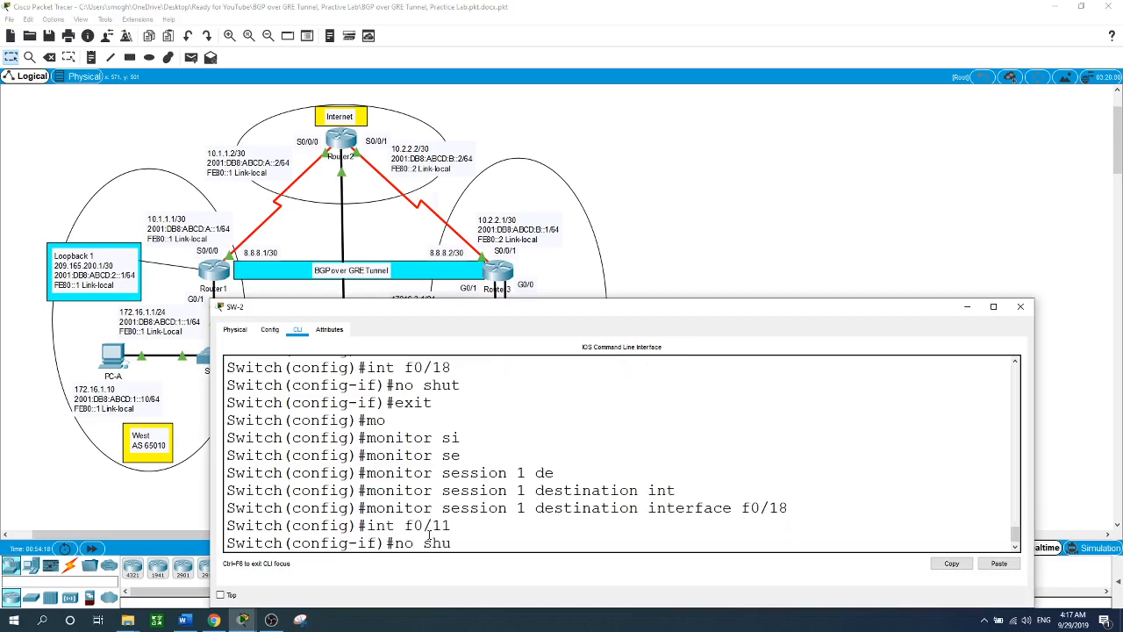
key(Return)
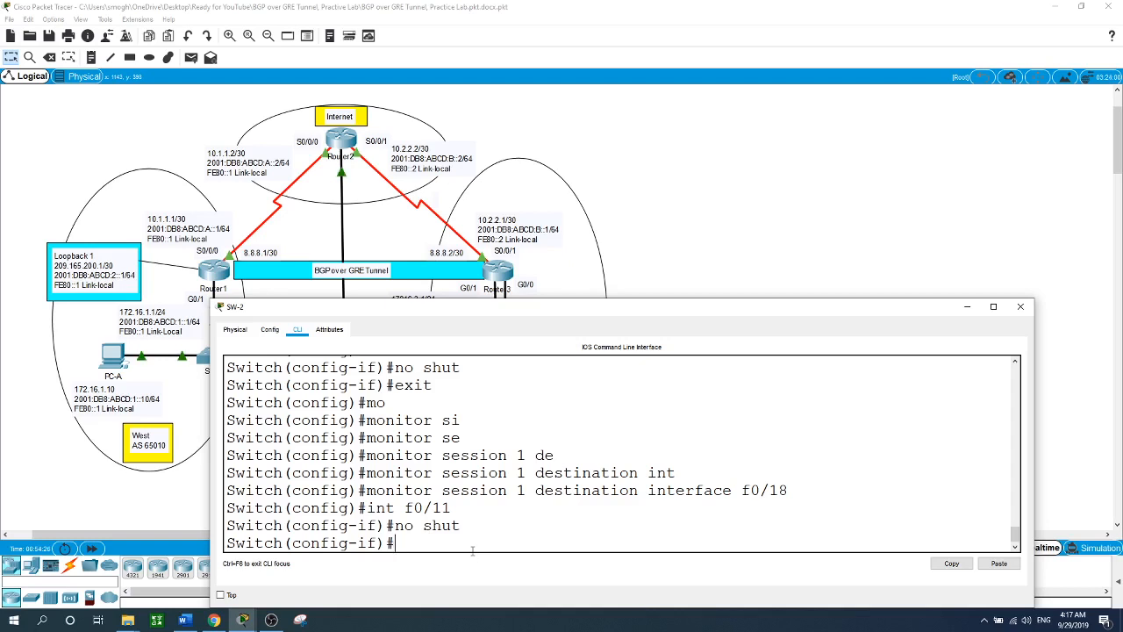
- Return to privileged mode and list the 'show spanning-tree' options with 'show span ?'
text(end)
key(Return)
key(Return)
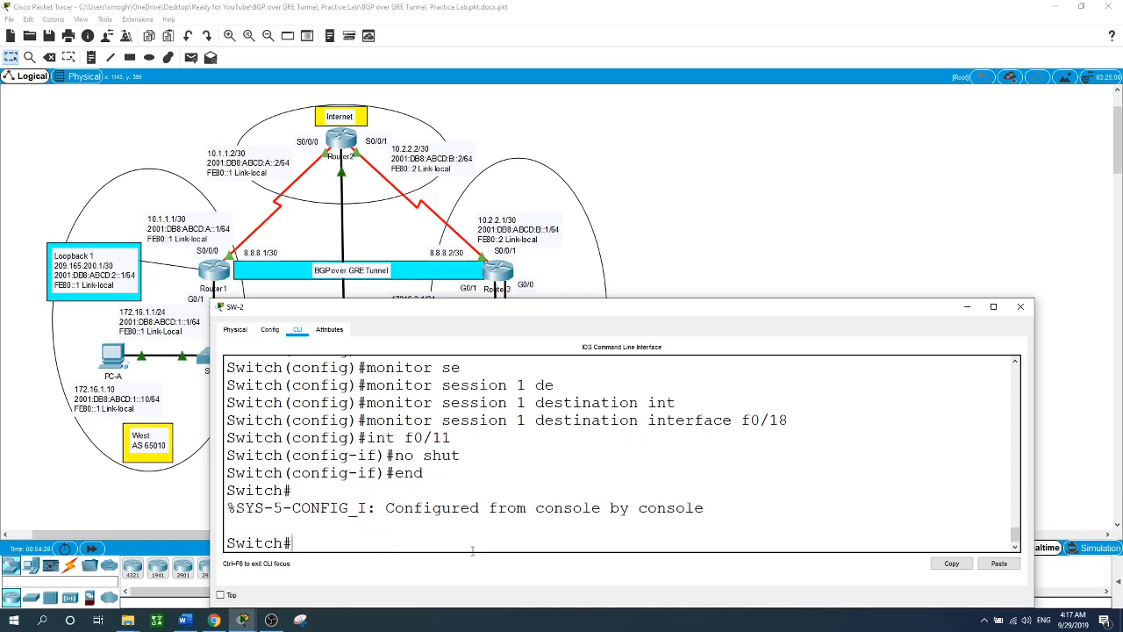
text(show span ?)
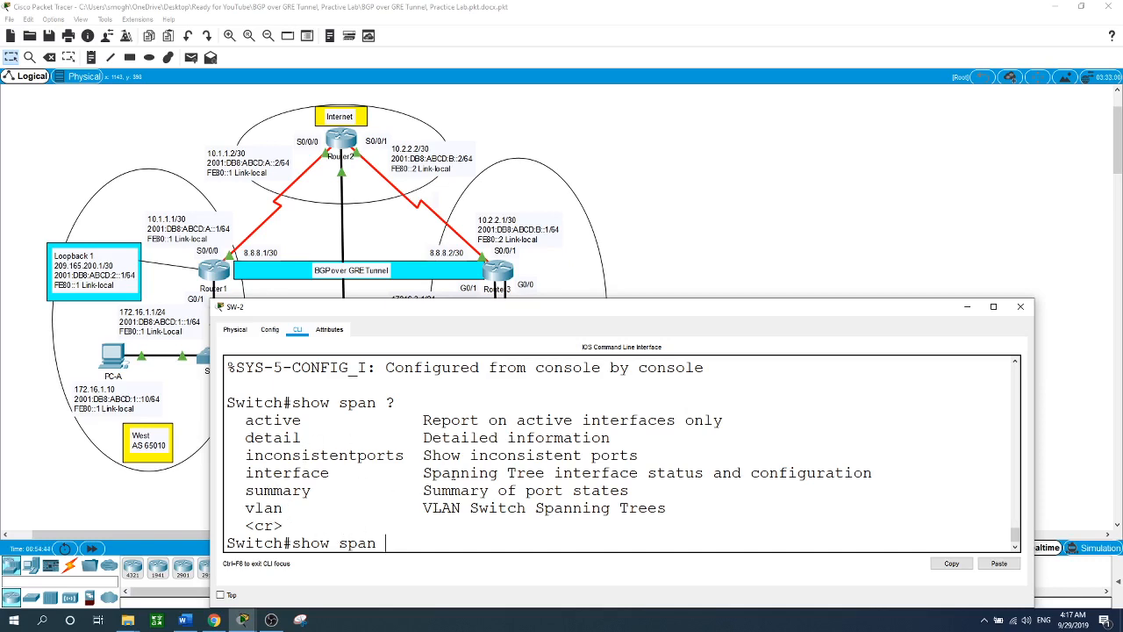
- Set SW-2's console aside to reveal the full topology, then bring OBS Studio forward
click(846, 234)
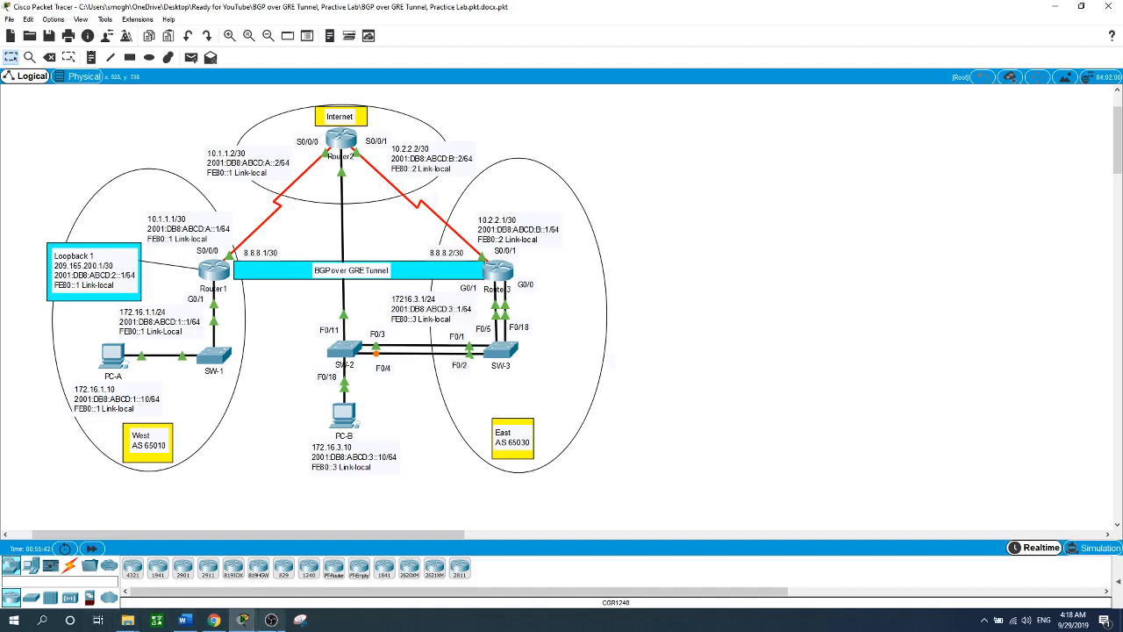
mouse_move(271, 620)
click(272, 564)
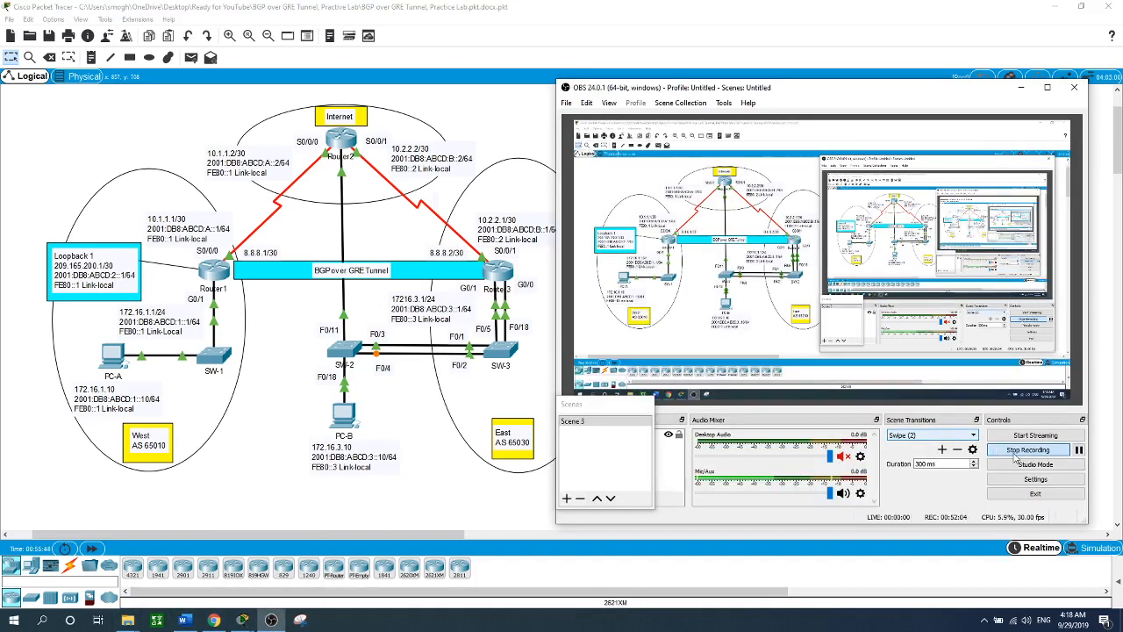